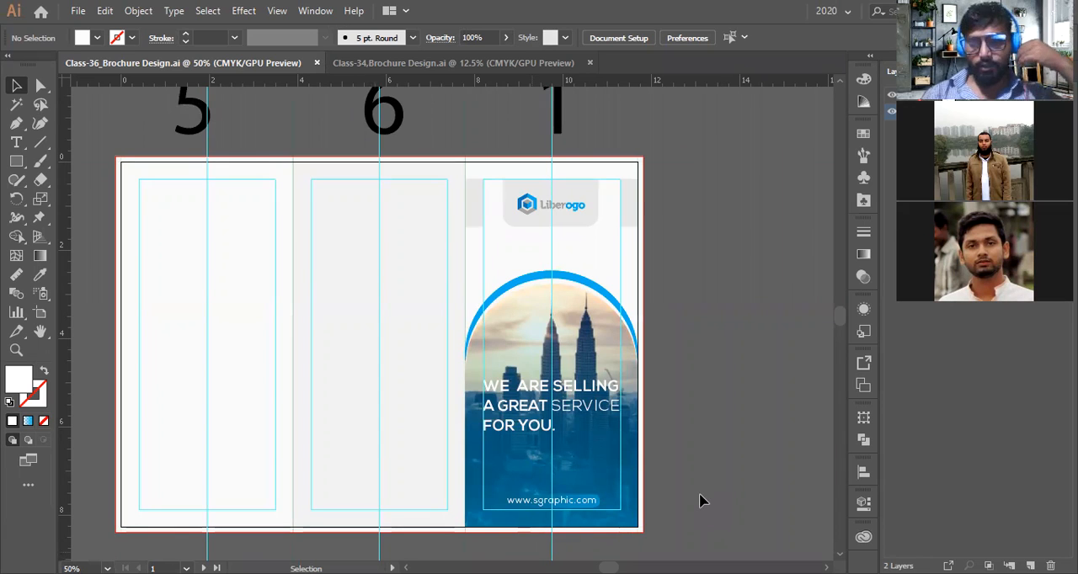
# Examine the brochure's front panels and the arch-shaped cover design at different zoom levels
pyautogui.scroll(-1, 660, 472)
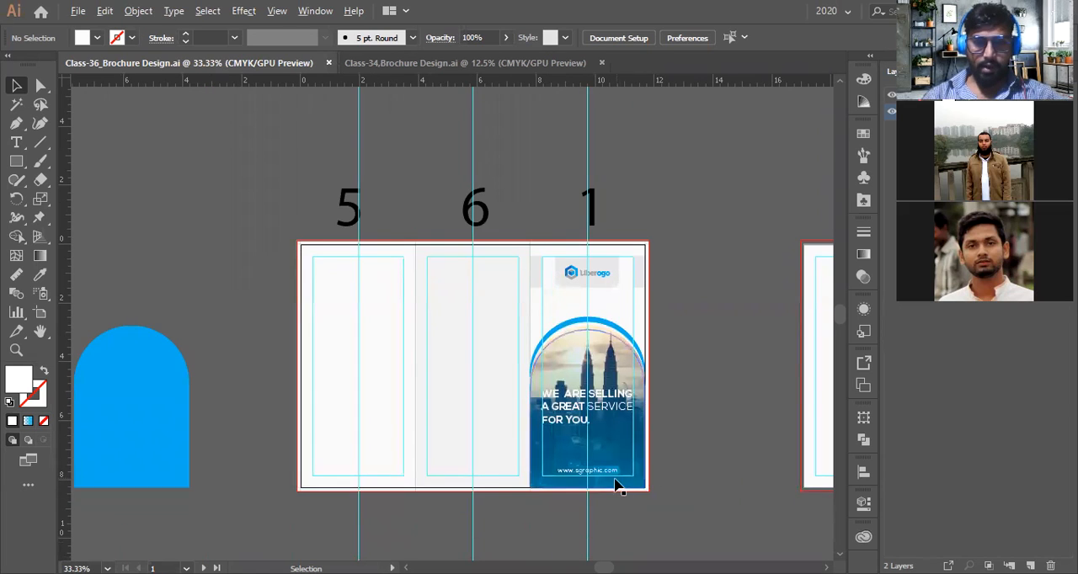
pyautogui.scroll(4, 618, 485)
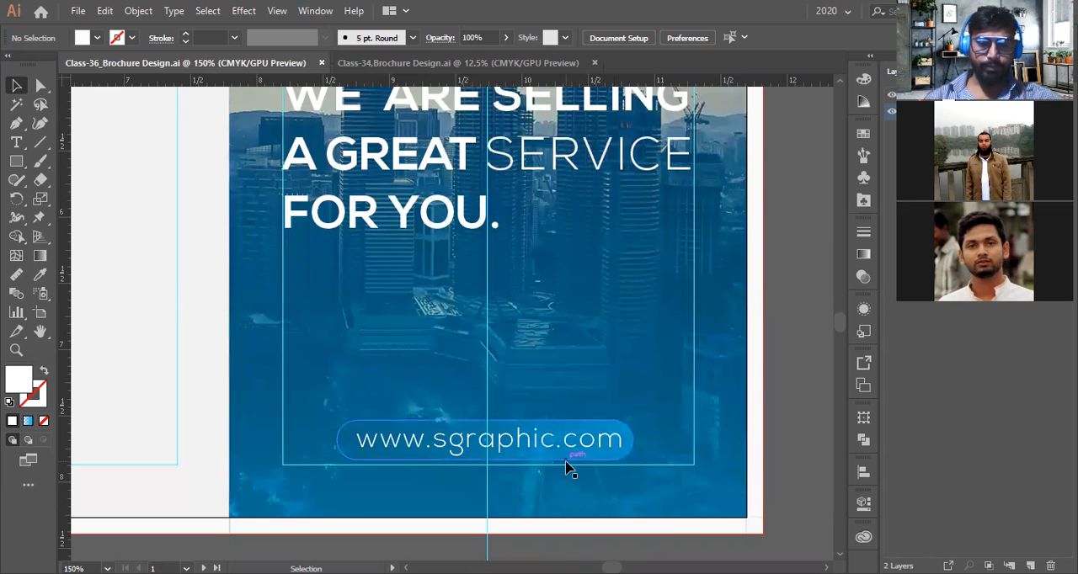
pyautogui.scroll(-2, 499, 468)
pyautogui.scroll(-1, 500, 468)
pyautogui.moveTo(505, 457); pyautogui.dragTo(529, 413)
pyautogui.scroll(-1, 573, 450)
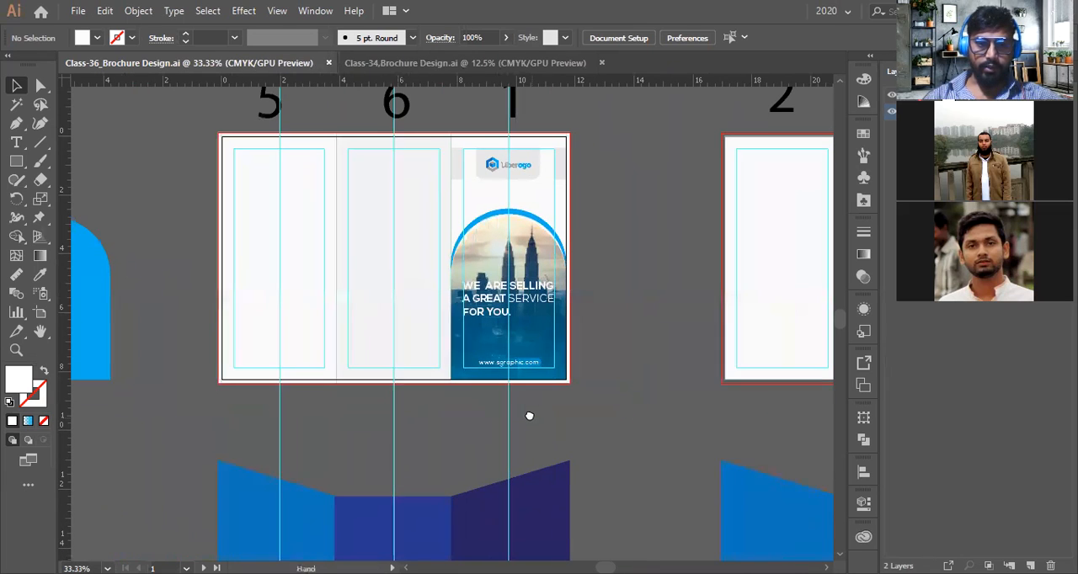
pyautogui.scroll(1, 409, 172)
pyautogui.scroll(1, 392, 215)
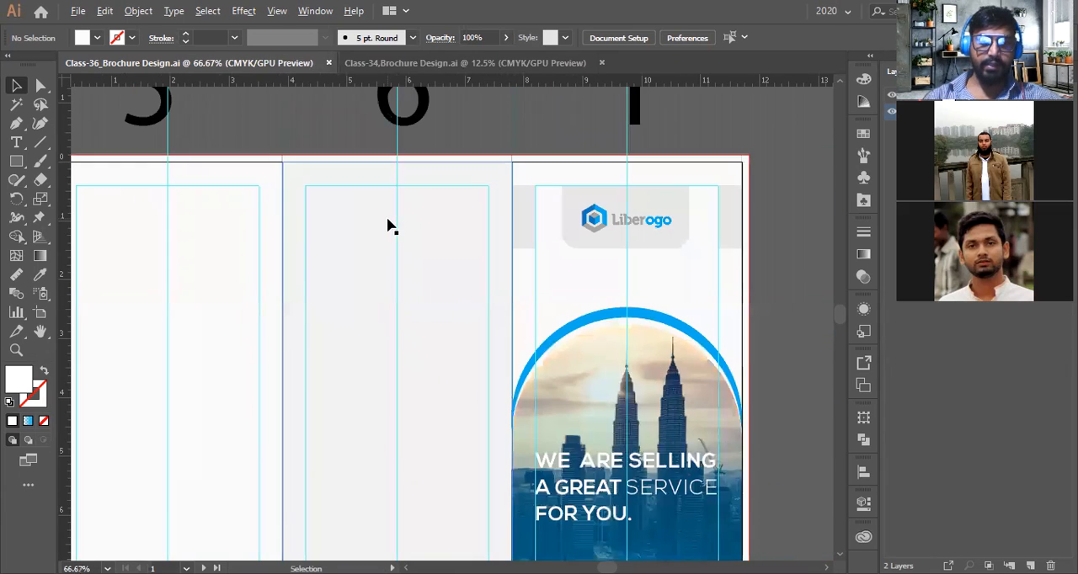
pyautogui.scroll(1, 393, 314)
pyautogui.scroll(1, 392, 322)
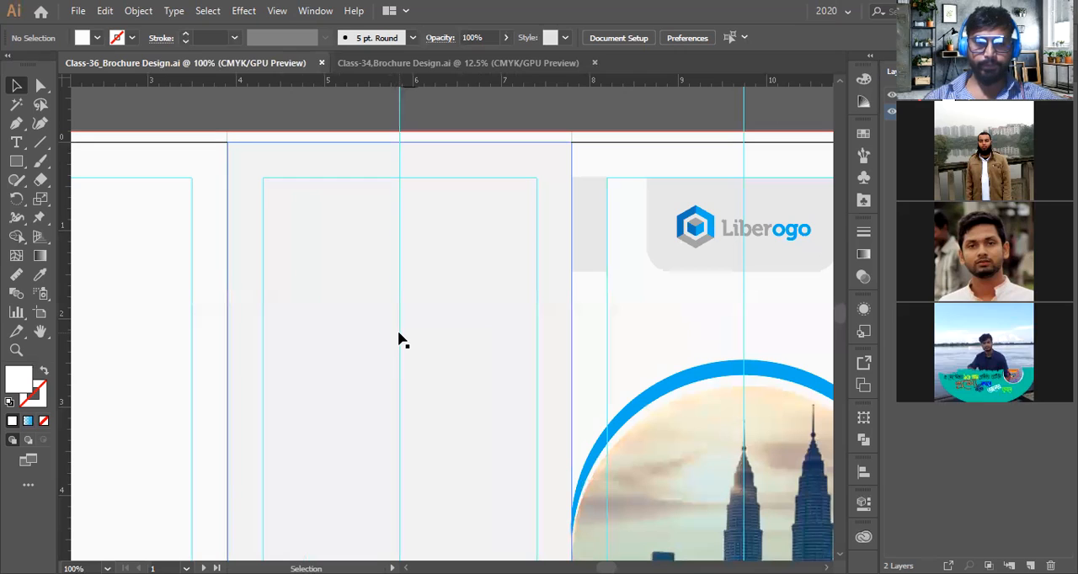
# Fill the blank middle panel with the blue sampled from the arch shape using the Eyedropper
pyautogui.scroll(-3, 423, 332)
pyautogui.click(398, 323)
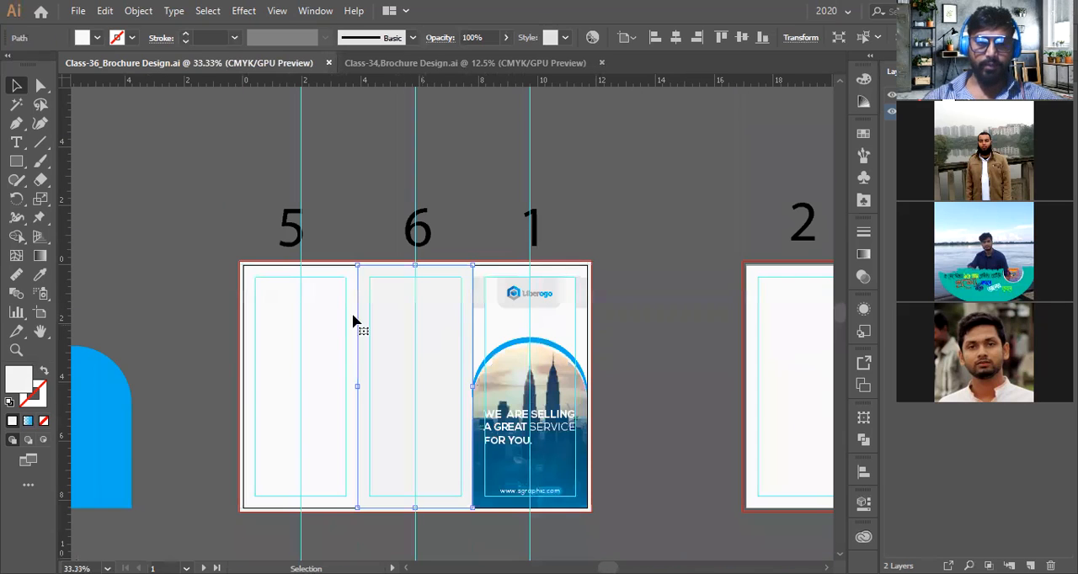
pyautogui.click(39, 275)
pyautogui.click(103, 364)
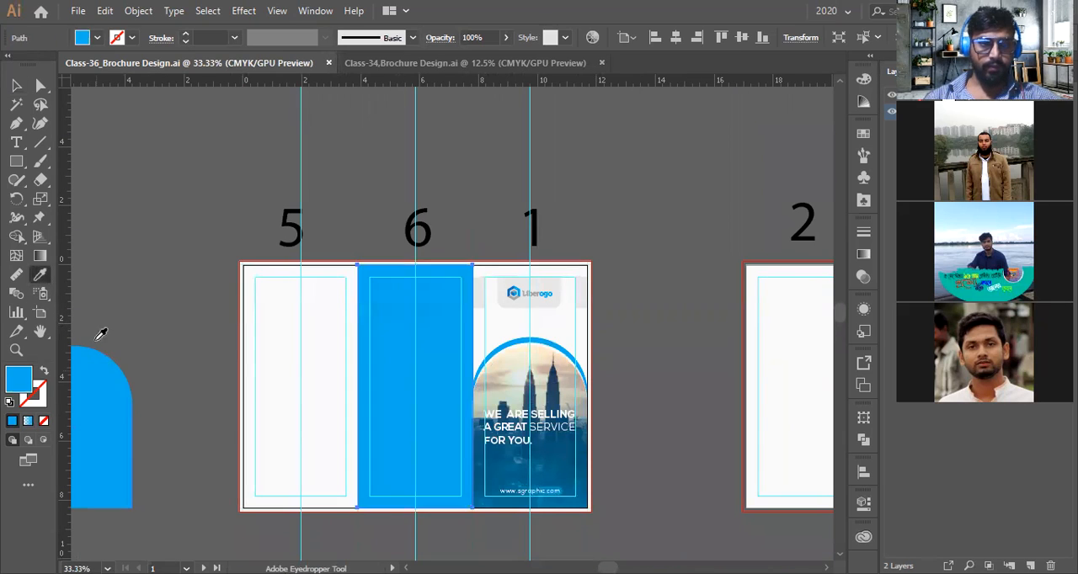
pyautogui.press('v')
pyautogui.click(139, 231)
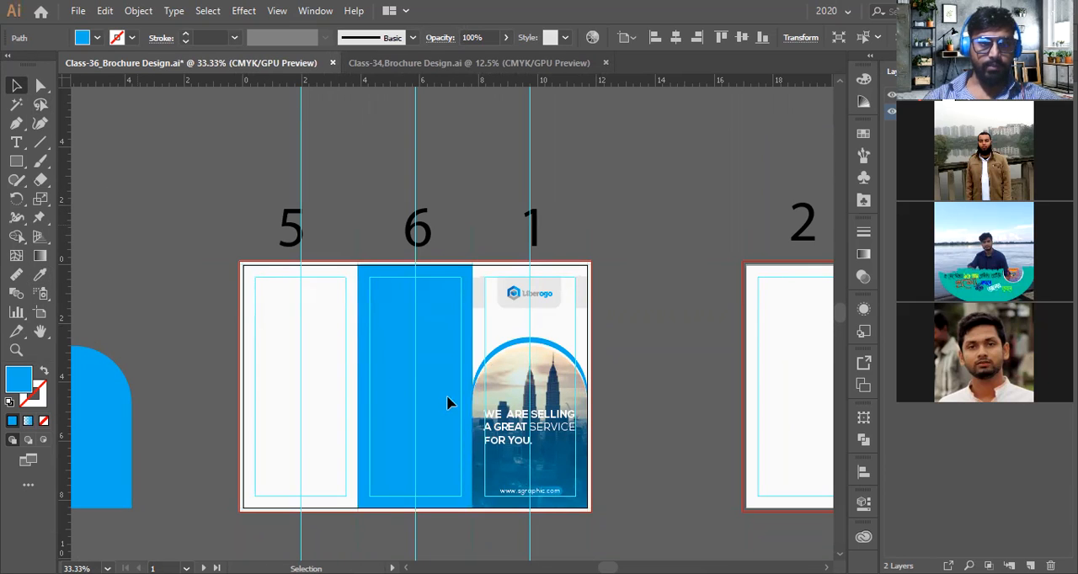
# Add the point text "Contact Us:" on the blue middle panel with the Type tool
pyautogui.click(400, 373)
pyautogui.scroll(3, 411, 421)
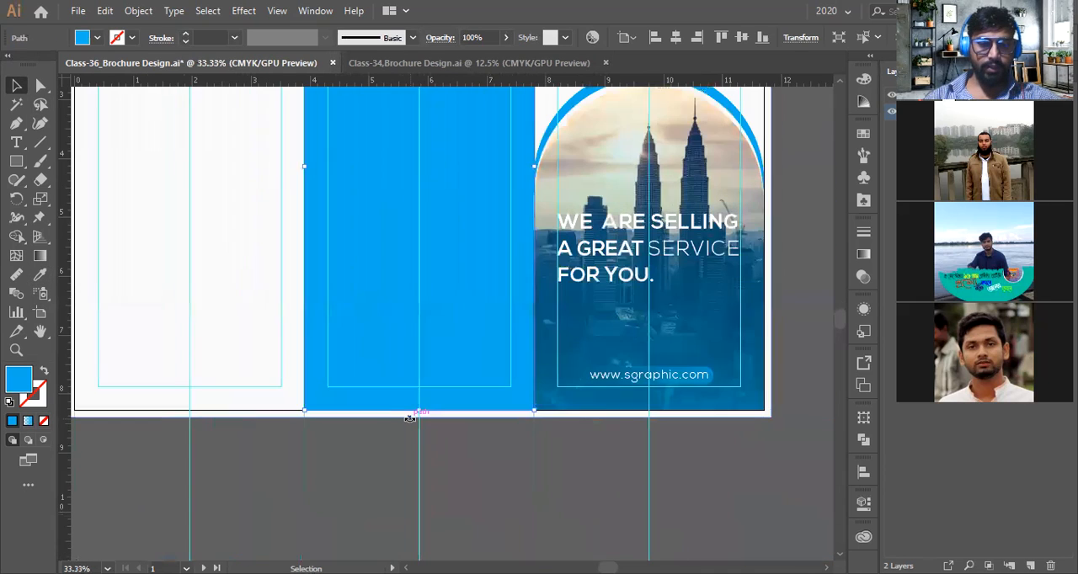
pyautogui.scroll(2, 410, 420)
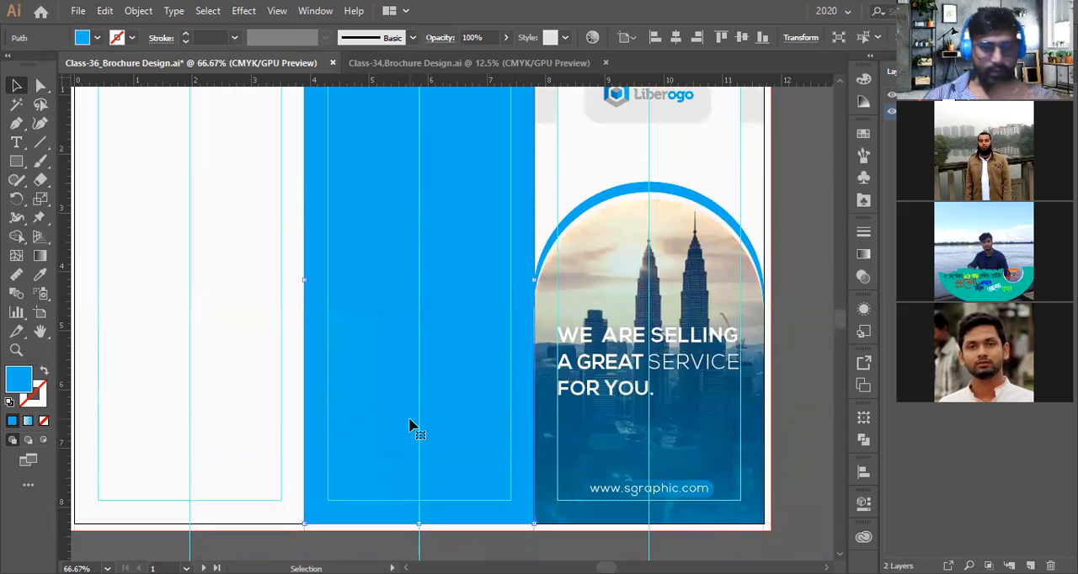
pyautogui.scroll(4, 406, 423)
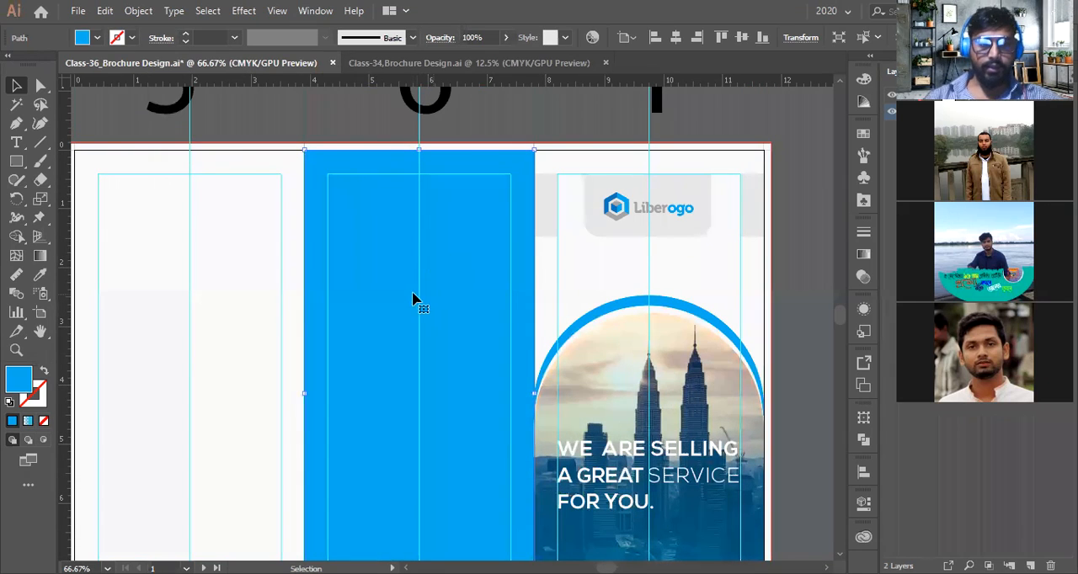
pyautogui.scroll(2, 427, 218)
pyautogui.scroll(-2, 409, 241)
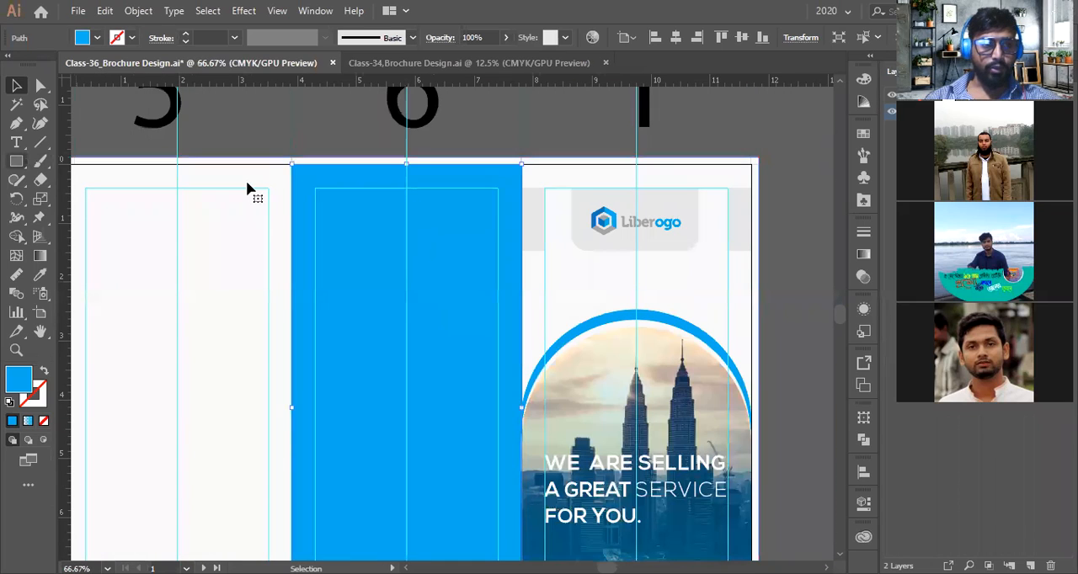
pyautogui.press('t')
pyautogui.scroll(2, 362, 270)
pyautogui.scroll(3, 379, 286)
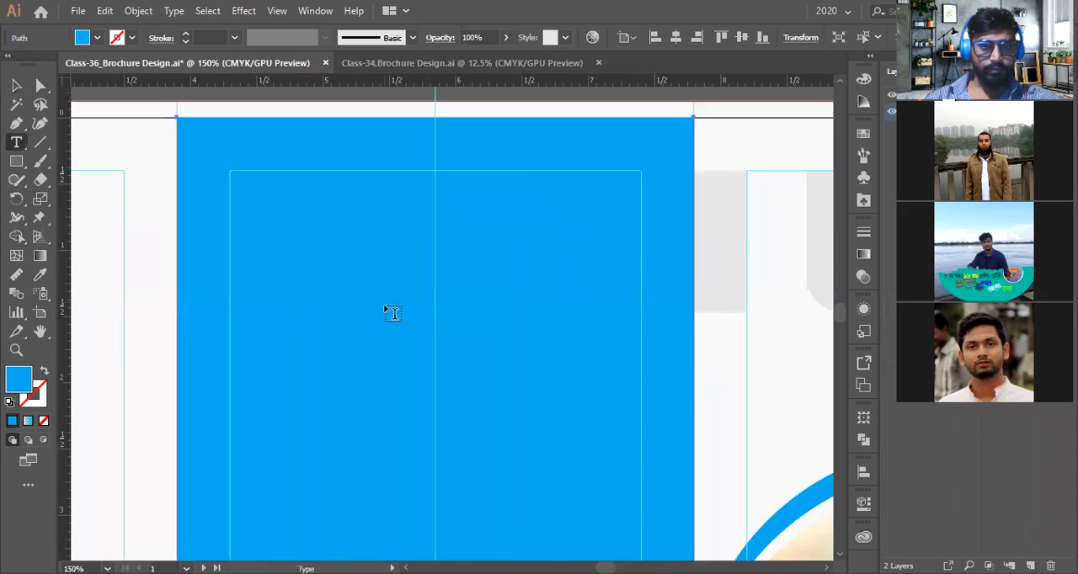
pyautogui.click(385, 305)
pyautogui.write('Co')
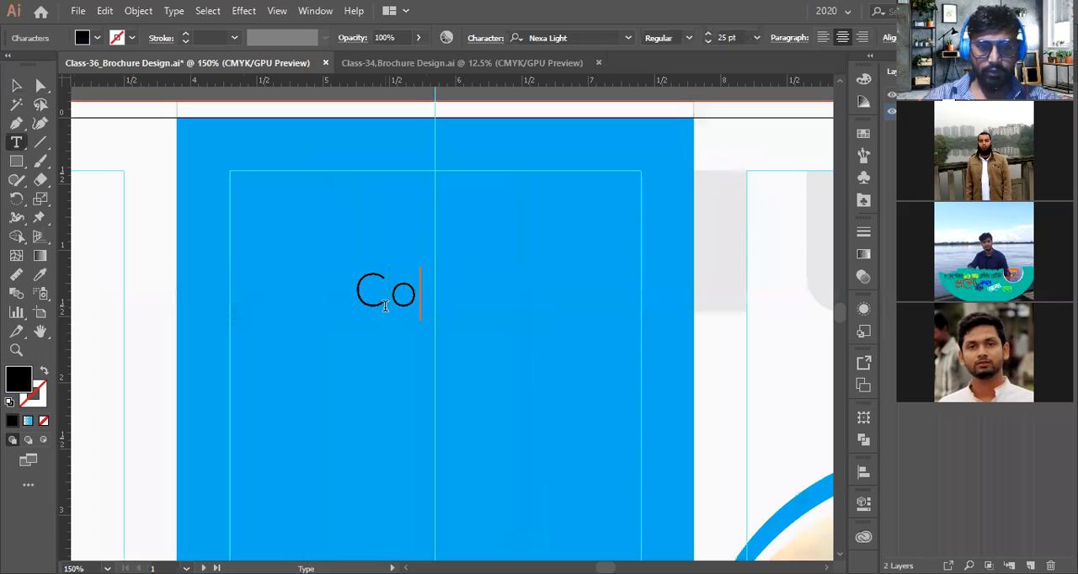
pyautogui.write('ntact')
pyautogui.press('Escape')
pyautogui.write('U')
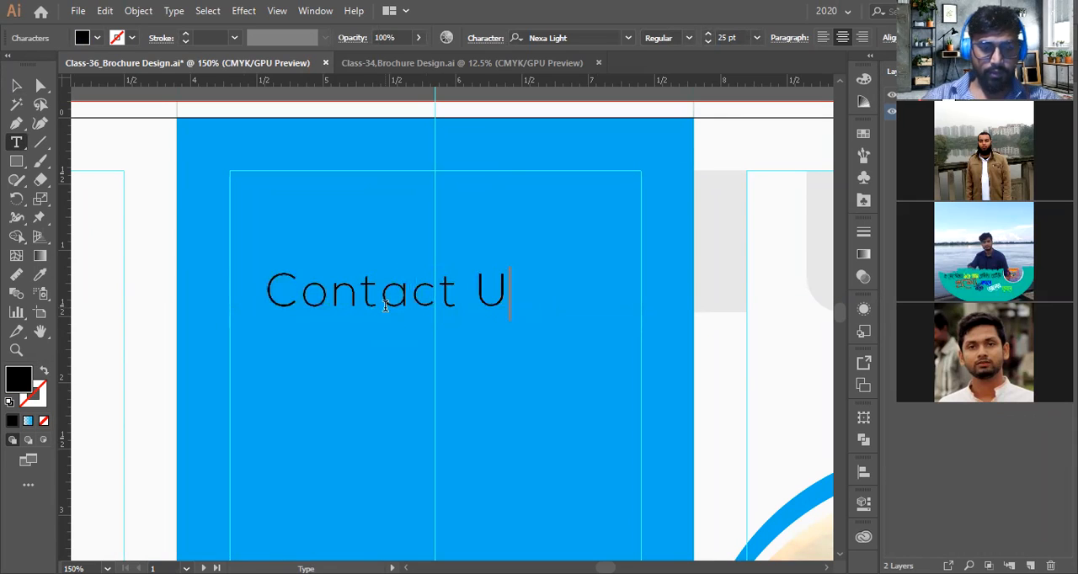
pyautogui.write('S')
pyautogui.press('BackSpace')
pyautogui.write('s')
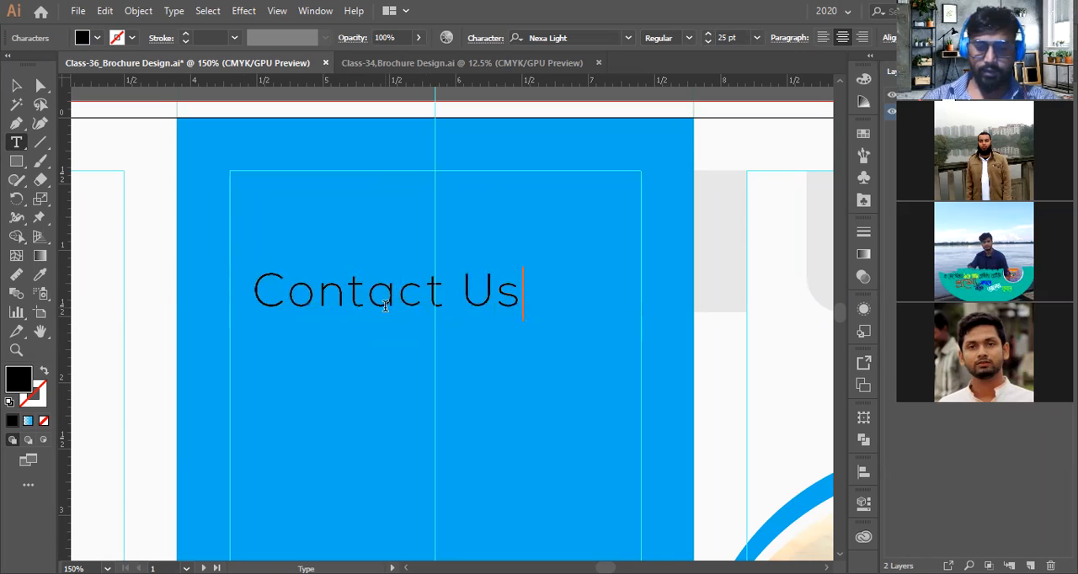
pyautogui.write(':')
pyautogui.press('Escape')
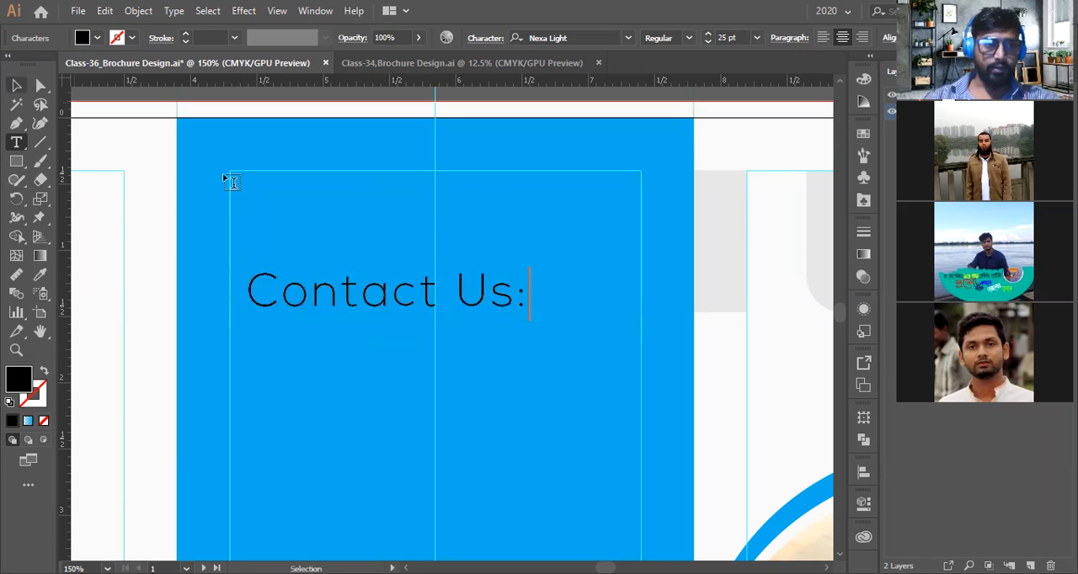
# Move the heading up near the panel's top and set its font size to 15 pt
pyautogui.moveTo(509, 297); pyautogui.dragTo(452, 222)
pyautogui.click(735, 38)
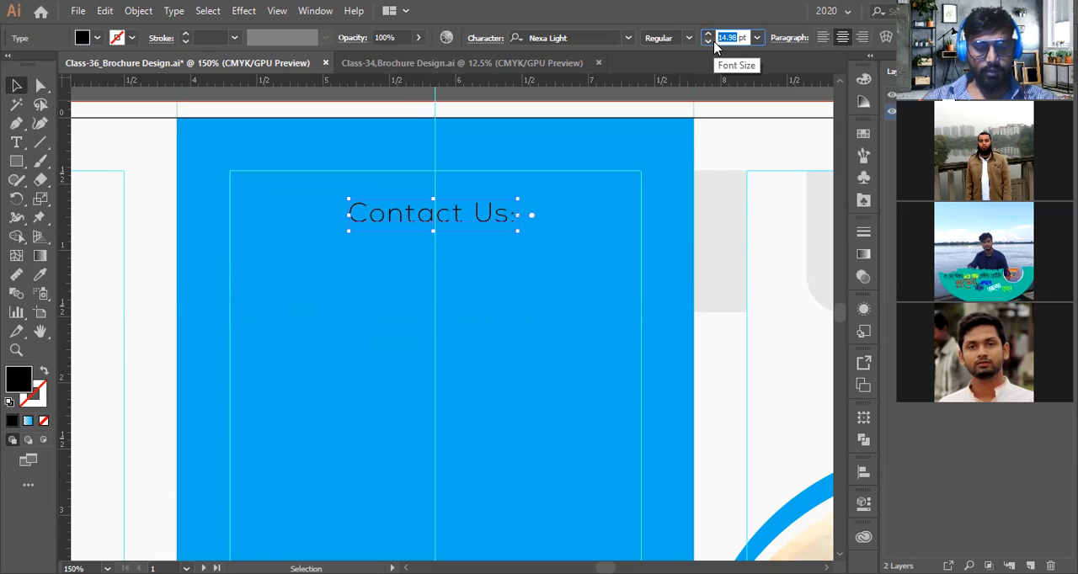
pyautogui.write('1')
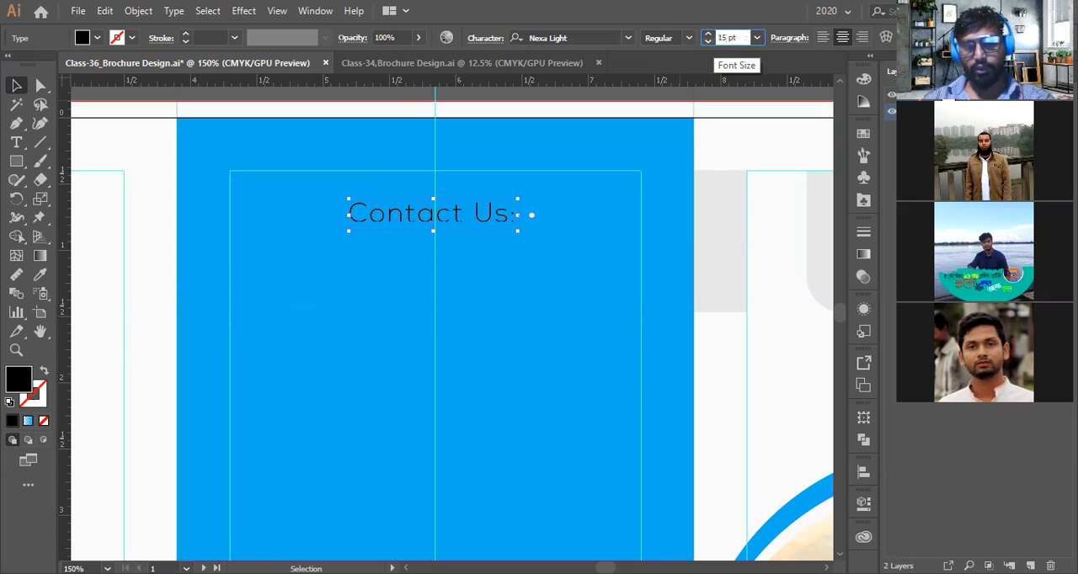
pyautogui.press('Return')
# Set the Contact Us heading's font size to 18 pt
pyautogui.click(490, 185)
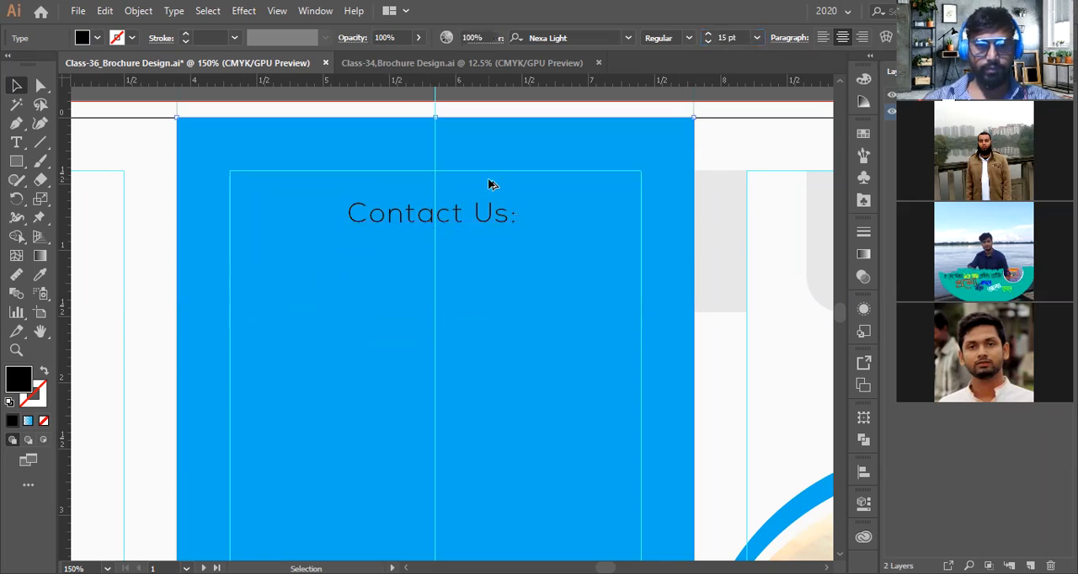
pyautogui.scroll(-3, 491, 184)
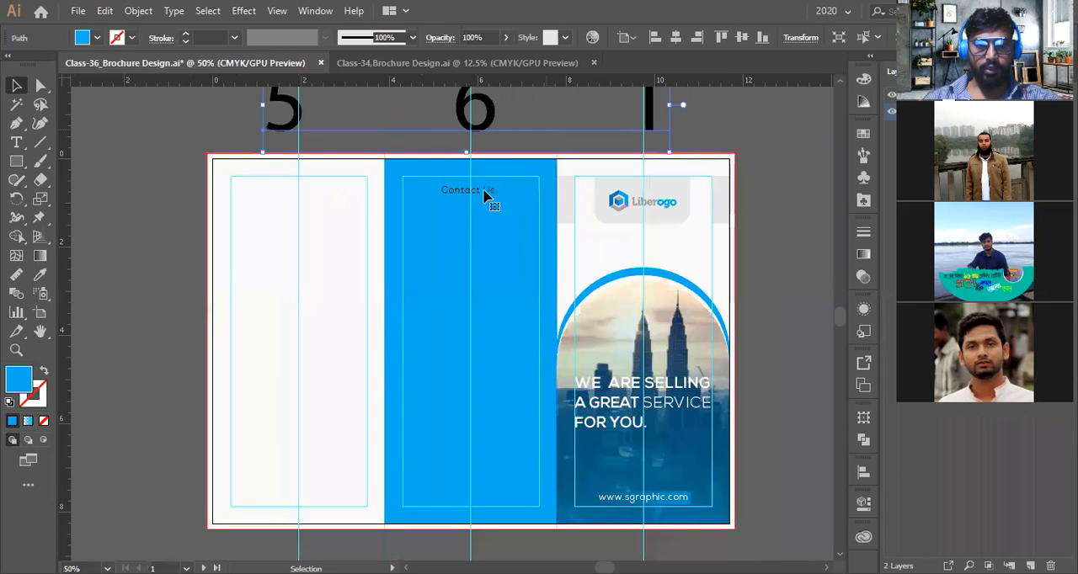
pyautogui.click(487, 194)
pyautogui.scroll(2, 487, 196)
pyautogui.doubleClick(722, 39)
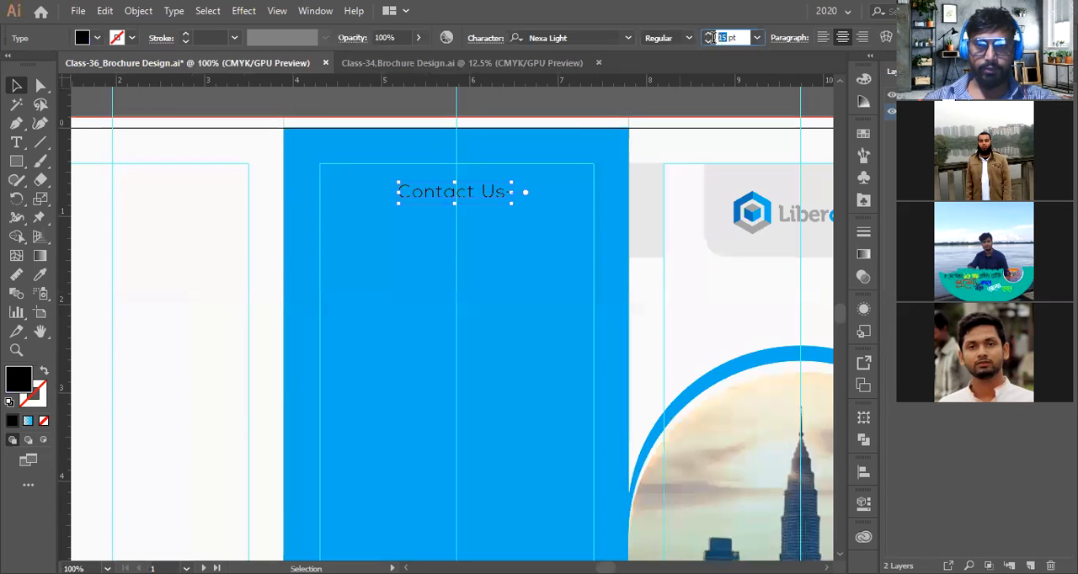
pyautogui.write('18')
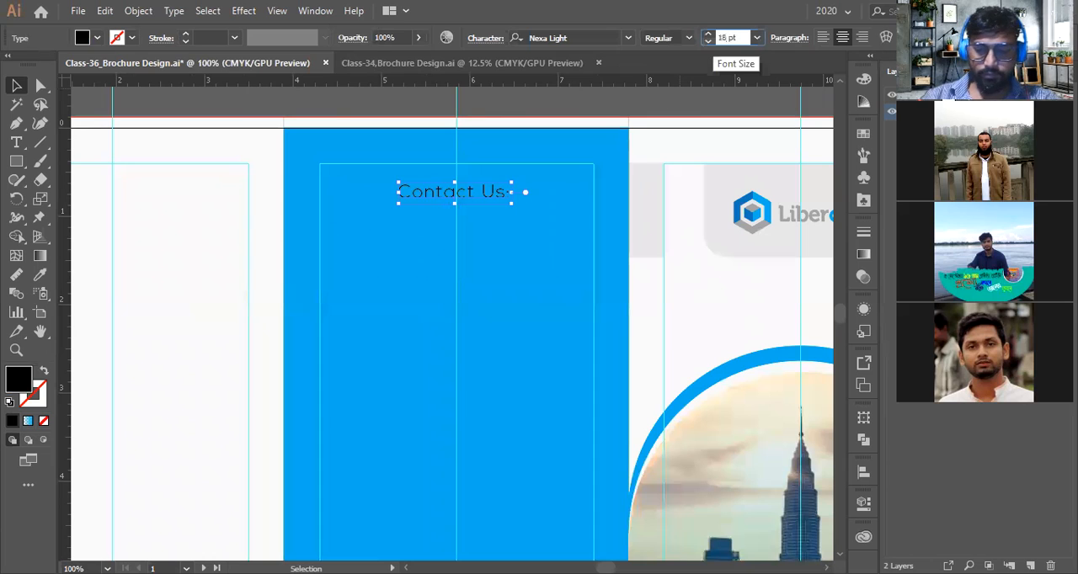
pyautogui.press('Return')
pyautogui.scroll(-4, 336, 351)
pyautogui.click(558, 240)
pyautogui.scroll(4, 368, 318)
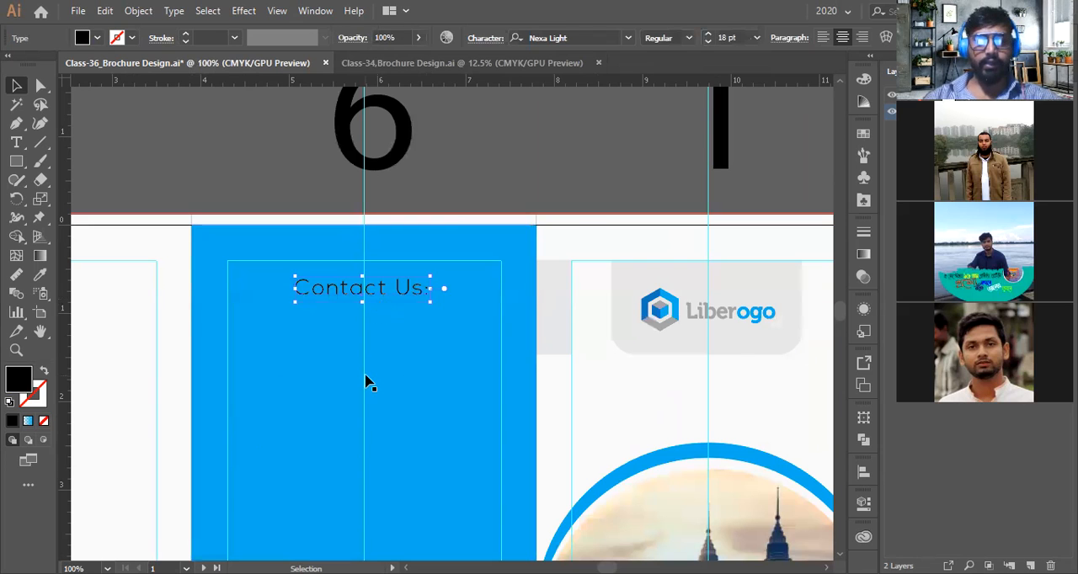
pyautogui.scroll(1, 365, 380)
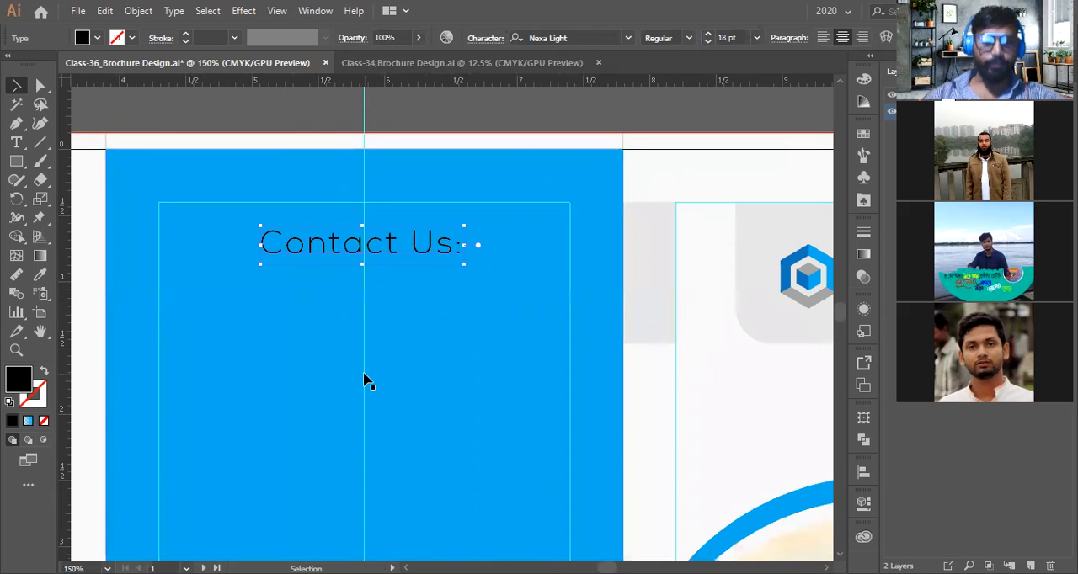
pyautogui.moveTo(396, 251); pyautogui.dragTo(396, 299)
pyautogui.hotkey('ctrl', 'z')
# Draw a wide rectangle over the Contact Us heading with the Rectangle tool
pyautogui.click(19, 164)
pyautogui.rightClick(20, 165)
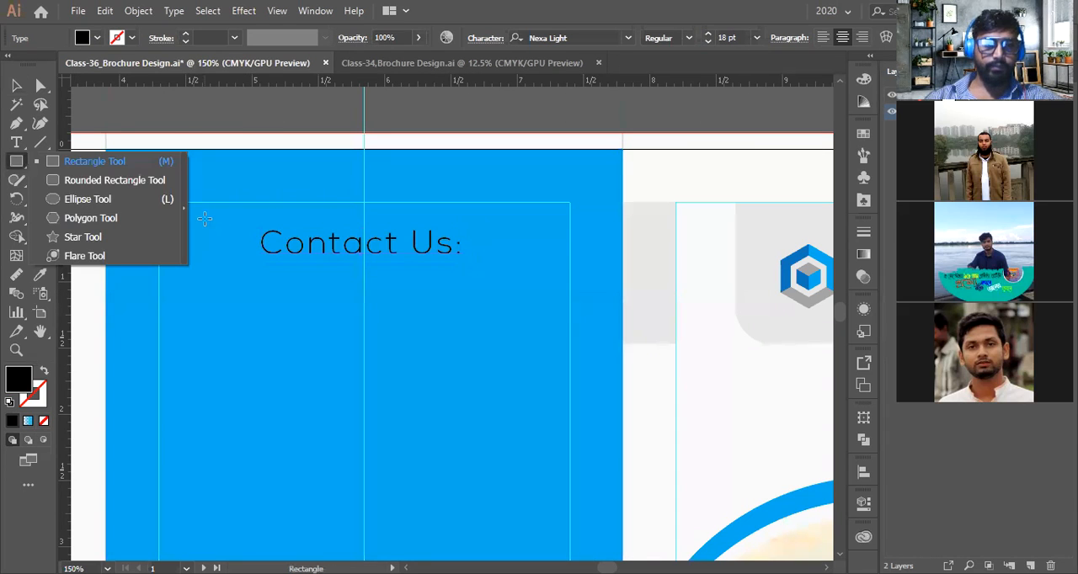
pyautogui.click(205, 219)
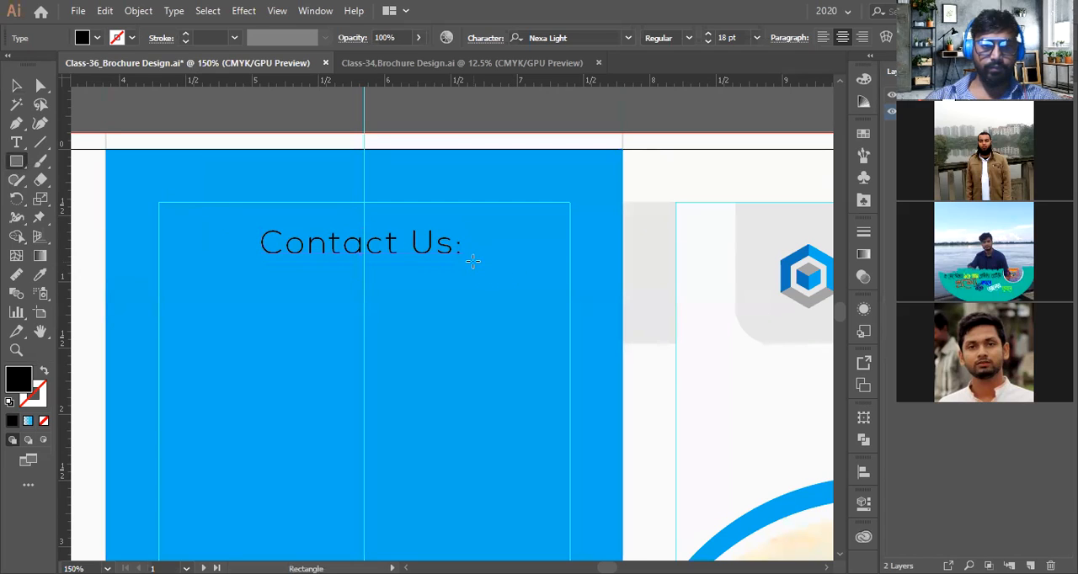
pyautogui.click(16, 86)
pyautogui.click(221, 124)
pyautogui.click(196, 204)
pyautogui.click(22, 168)
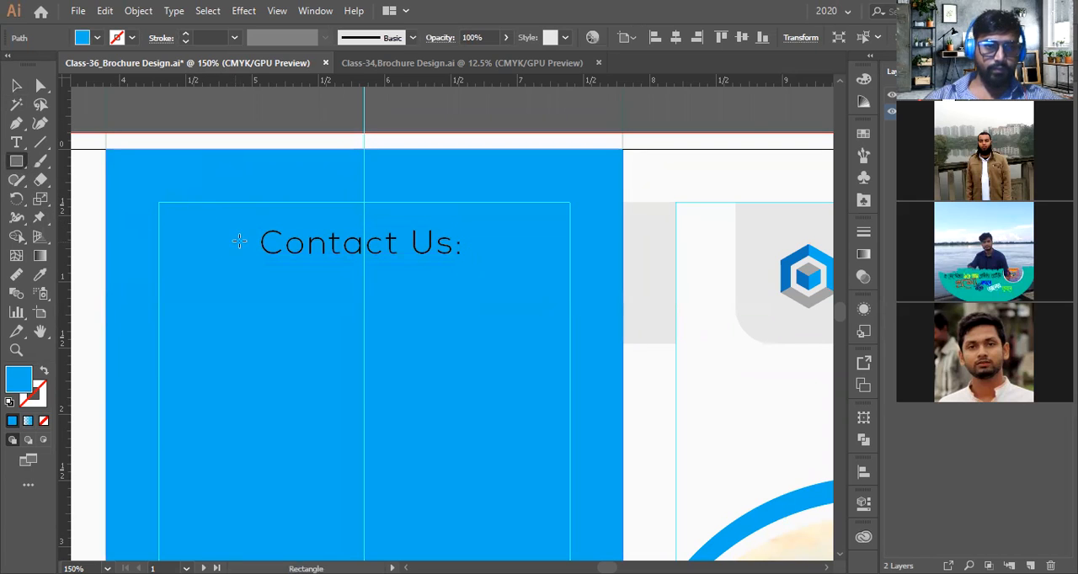
pyautogui.moveTo(212, 223); pyautogui.dragTo(505, 269)
# Fill the rectangle with the dark blue sampled from the Liberogo logo using the Eyedropper
pyautogui.scroll(-1, 412, 308)
pyautogui.click(41, 276)
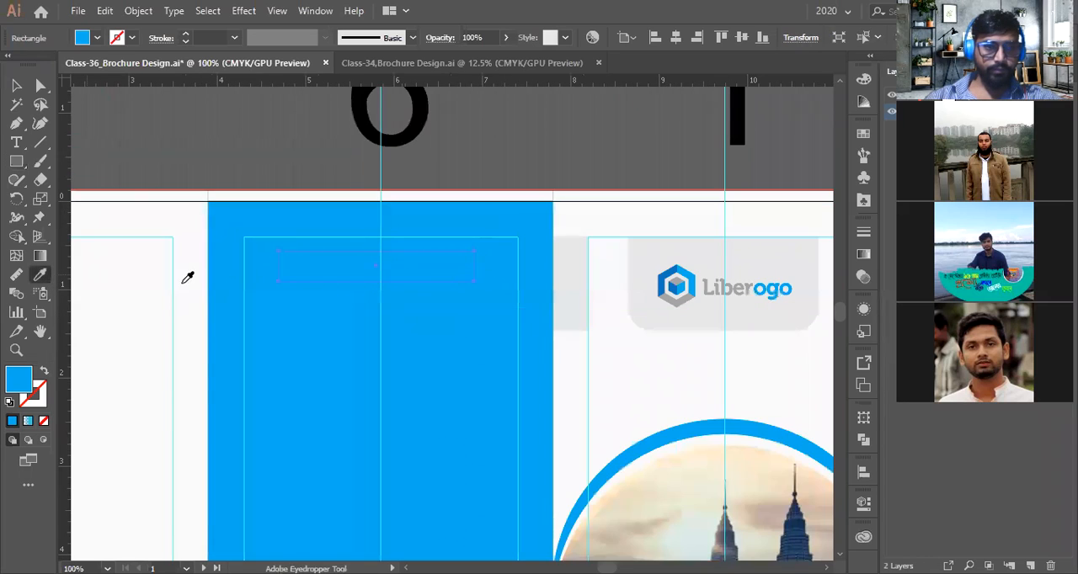
pyautogui.scroll(3, 653, 270)
pyautogui.click(671, 274)
pyautogui.scroll(-2, 671, 277)
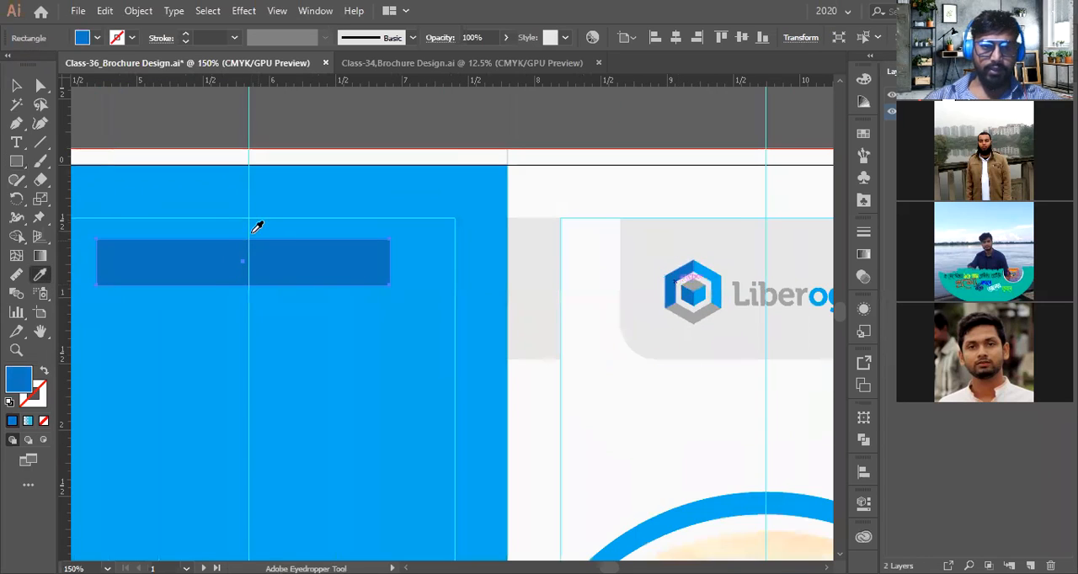
pyautogui.scroll(1, 257, 227)
# Send the rectangle backward so it sits behind the heading text
pyautogui.press('space')
pyautogui.moveTo(289, 262); pyautogui.dragTo(384, 257)
pyautogui.press('v')
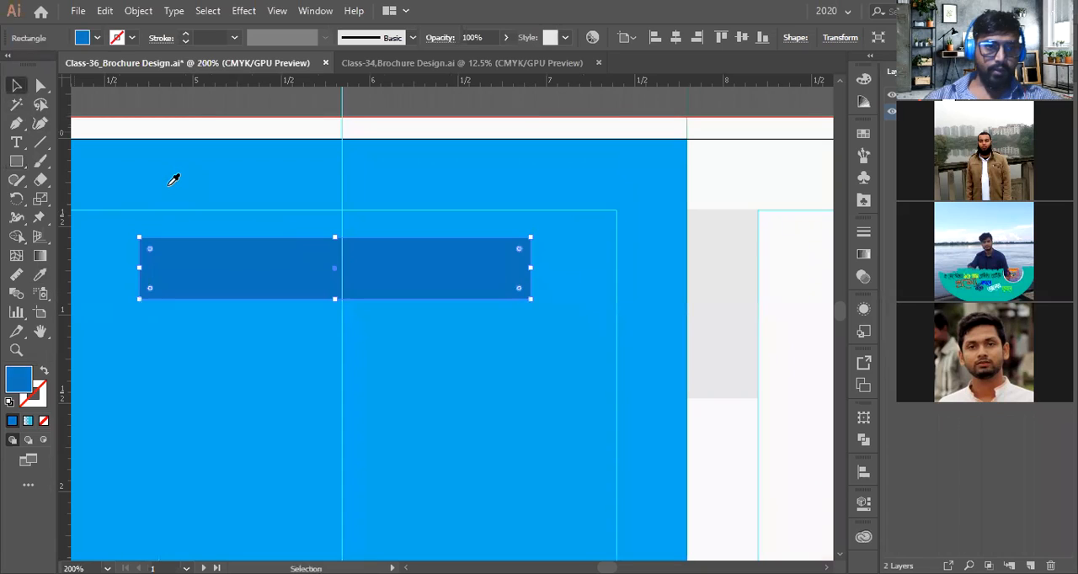
pyautogui.hotkey('ctrl', '[')
pyautogui.scroll(-2, 409, 197)
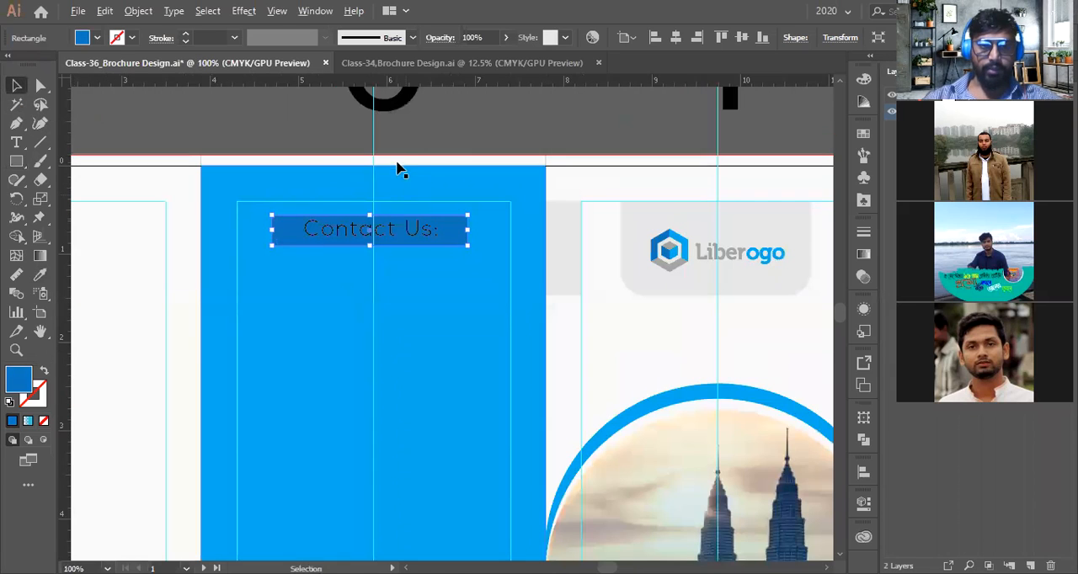
# Nudge the heading text down two steps inside the dark blue rectangle, then select the rectangle
pyautogui.click(406, 135)
pyautogui.scroll(3, 408, 254)
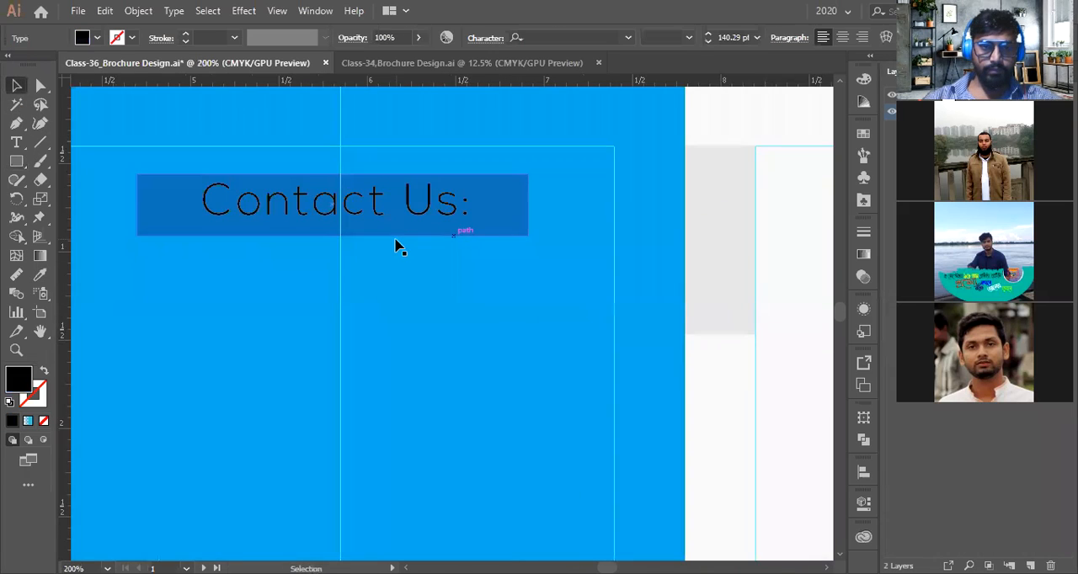
pyautogui.click(401, 209)
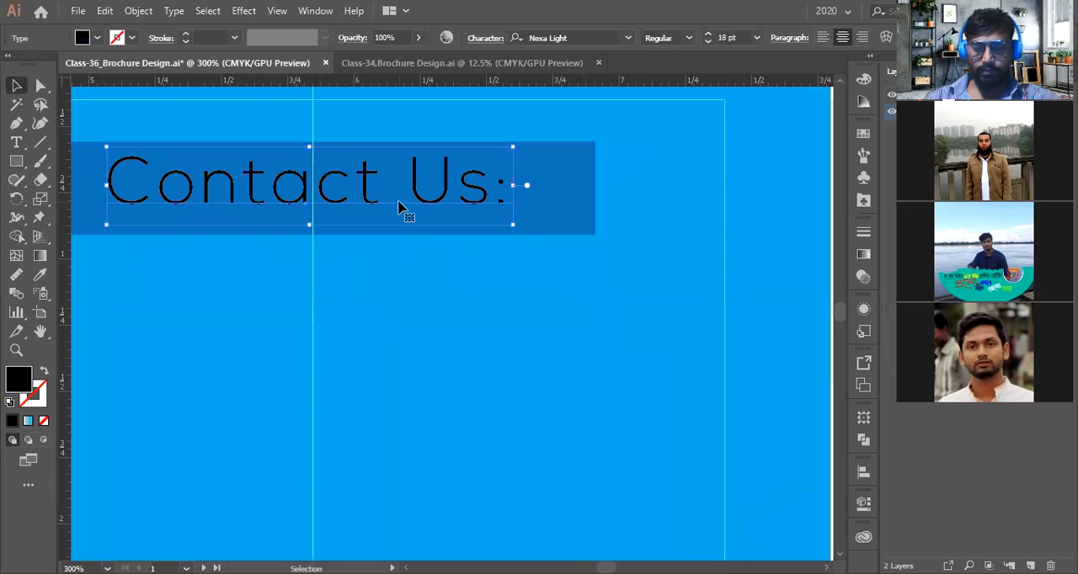
pyautogui.press('Down')
pyautogui.press('Down')
pyautogui.click(574, 223)
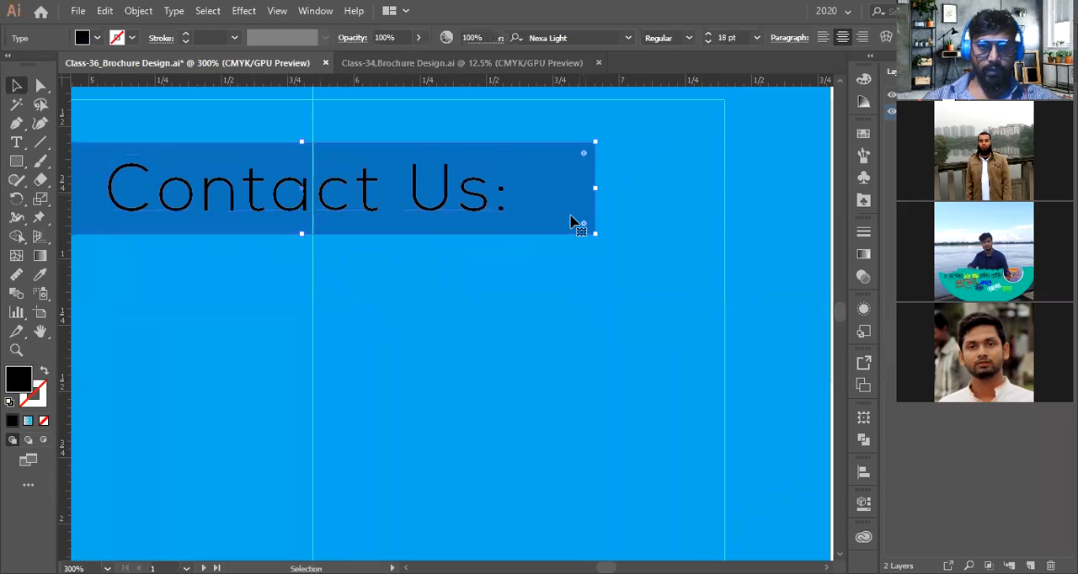
# Stretch the dark blue rectangle so it spans the panel's width between the margin guides
pyautogui.moveTo(594, 188); pyautogui.dragTo(725, 189)
pyautogui.scroll(-3, 530, 237)
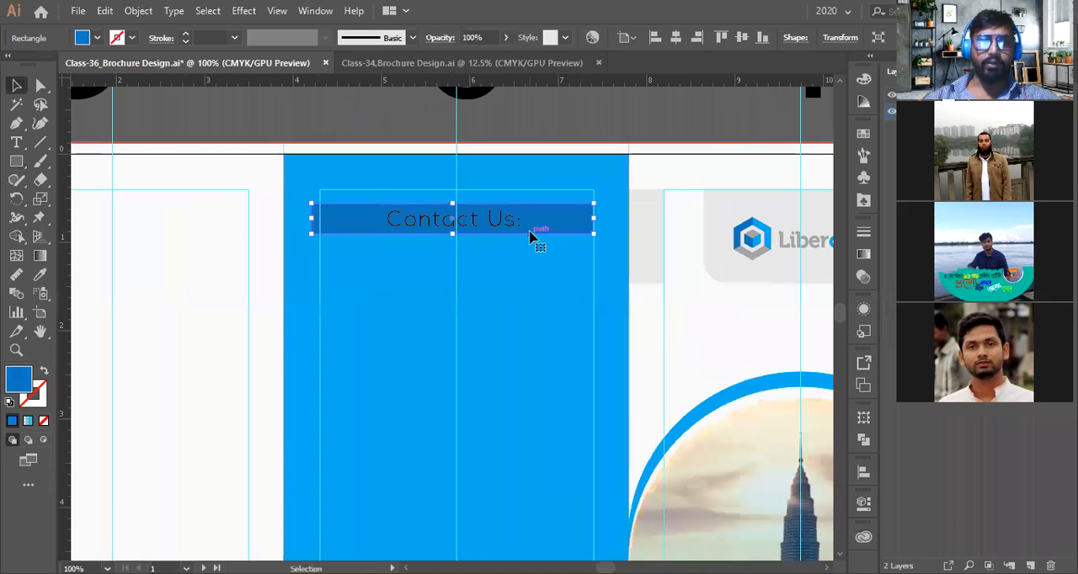
pyautogui.scroll(3, 334, 233)
pyautogui.moveTo(266, 197); pyautogui.dragTo(295, 197)
pyautogui.scroll(-4, 308, 207)
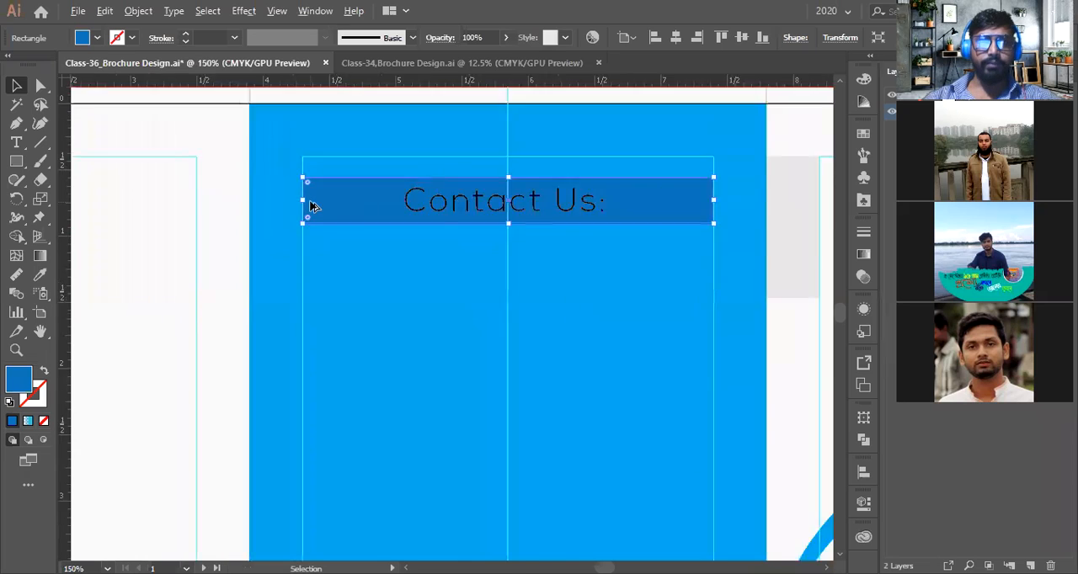
# Move the heading and its dark blue rectangle up toward the top edge of the panel
pyautogui.scroll(2, 414, 216)
pyautogui.click(414, 216)
pyautogui.scroll(3, 494, 219)
pyautogui.moveTo(491, 224); pyautogui.dragTo(497, 178)
pyautogui.scroll(-3, 517, 219)
pyautogui.scroll(2, 517, 221)
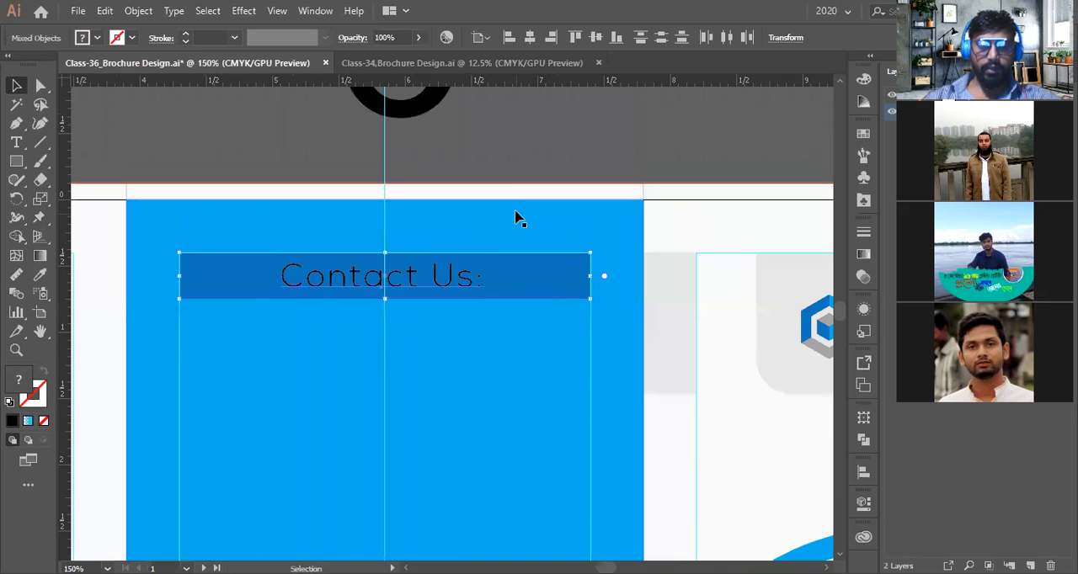
# Color the Contact Us heading white with the Eyedropper, sampling the neighbouring panel's background
pyautogui.click(444, 284)
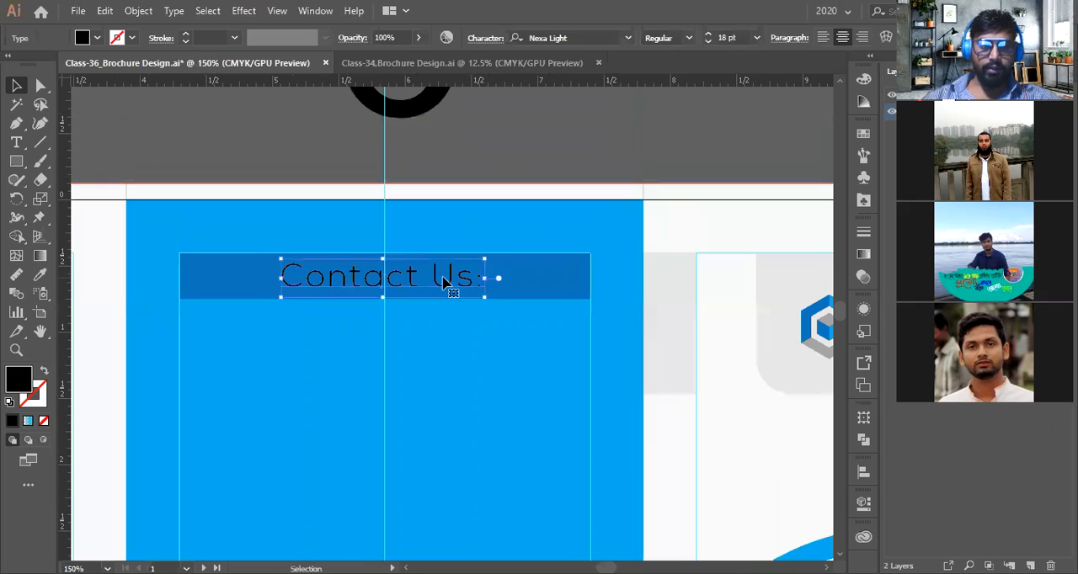
pyautogui.scroll(-1, 443, 283)
pyautogui.click(46, 274)
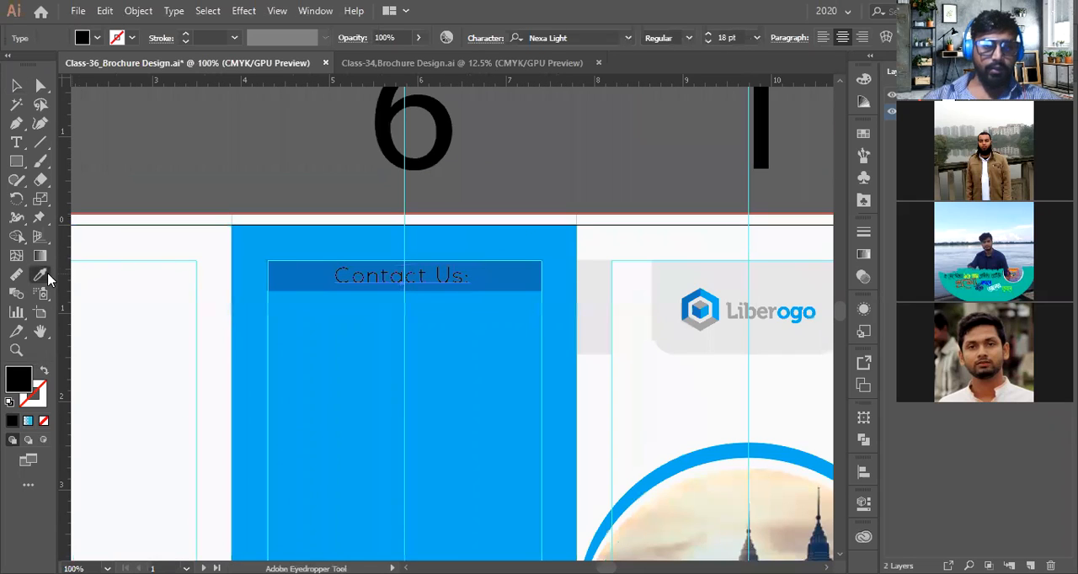
pyautogui.click(648, 244)
pyautogui.press('v')
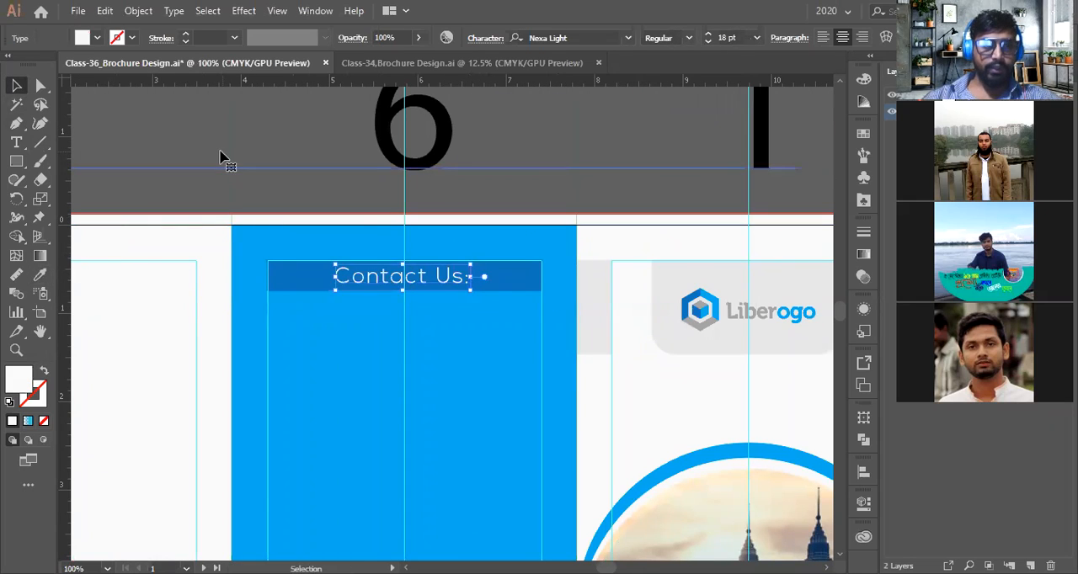
pyautogui.click(224, 159)
pyautogui.scroll(-3, 388, 243)
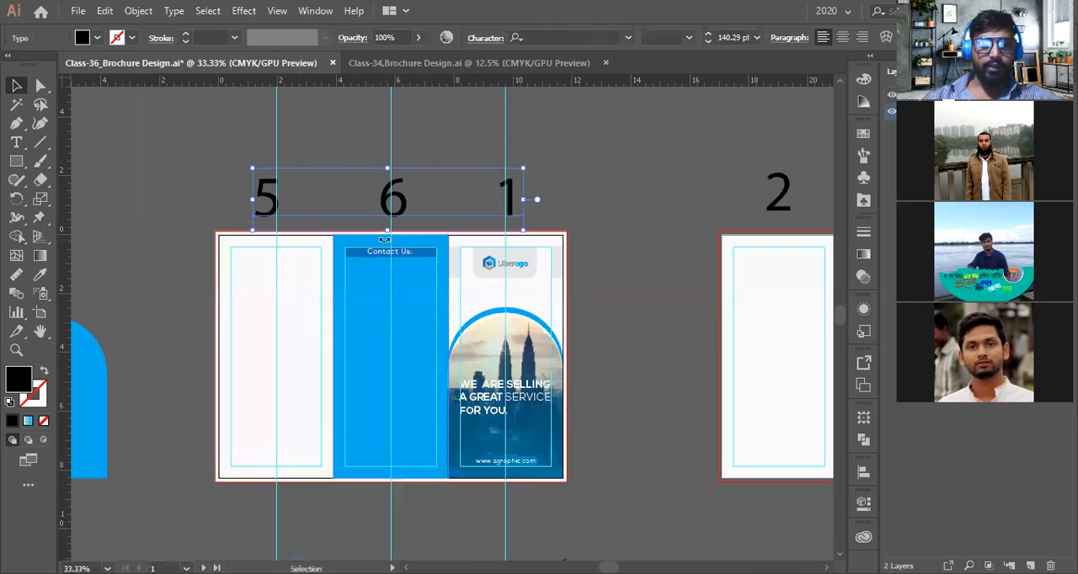
pyautogui.click(602, 204)
pyautogui.scroll(3, 335, 266)
pyautogui.scroll(-1, 452, 329)
pyautogui.press('space')
pyautogui.moveTo(461, 293); pyautogui.dragTo(389, 270)
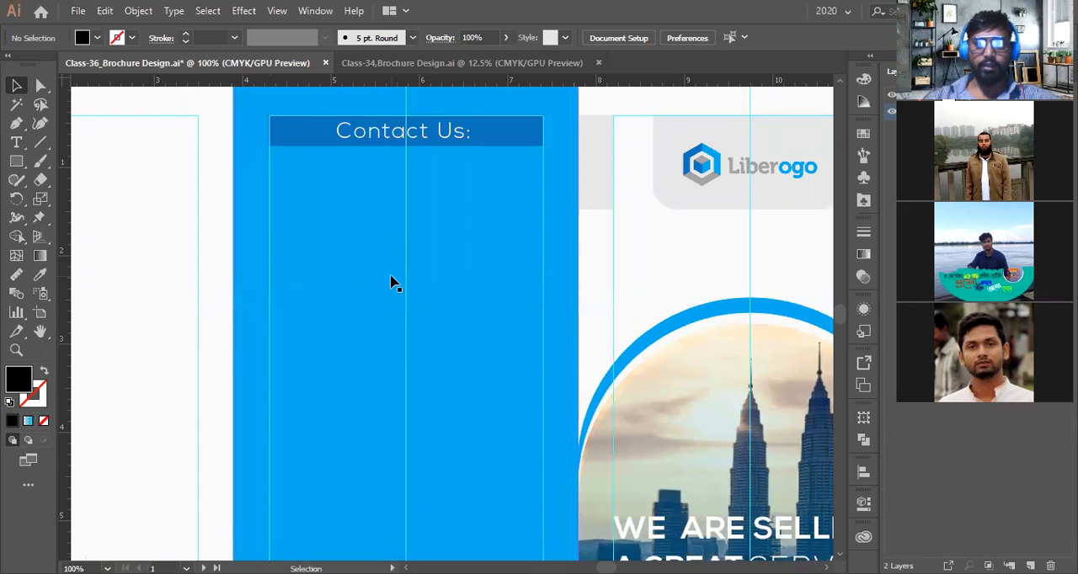
# Review the reference brochure's Contact Us panel further down the artboard
pyautogui.scroll(-3, 387, 283)
pyautogui.scroll(2, 388, 269)
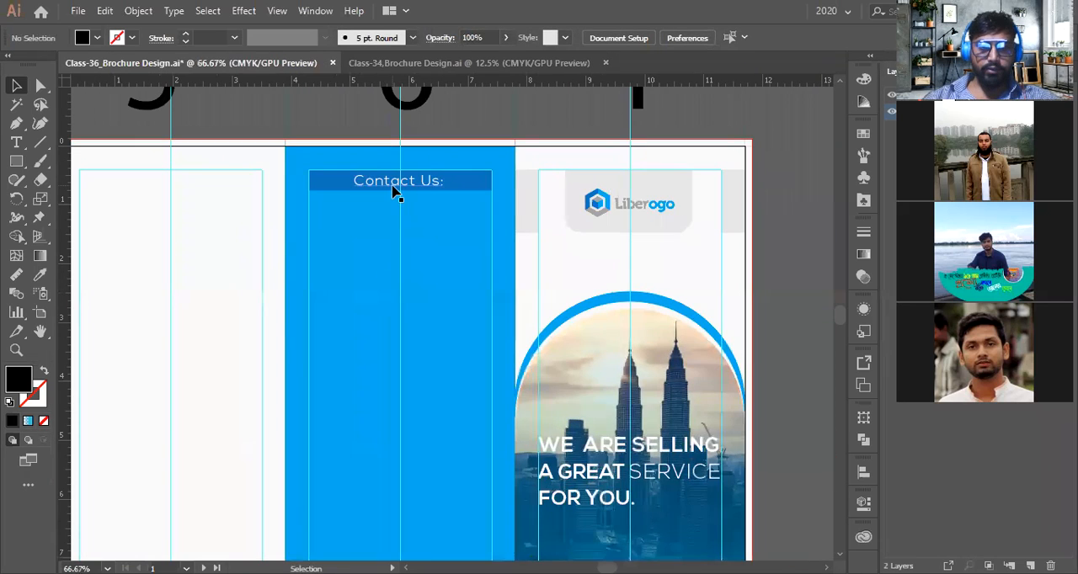
pyautogui.scroll(-2, 423, 326)
pyautogui.scroll(-4, 423, 327)
pyautogui.scroll(-4, 423, 324)
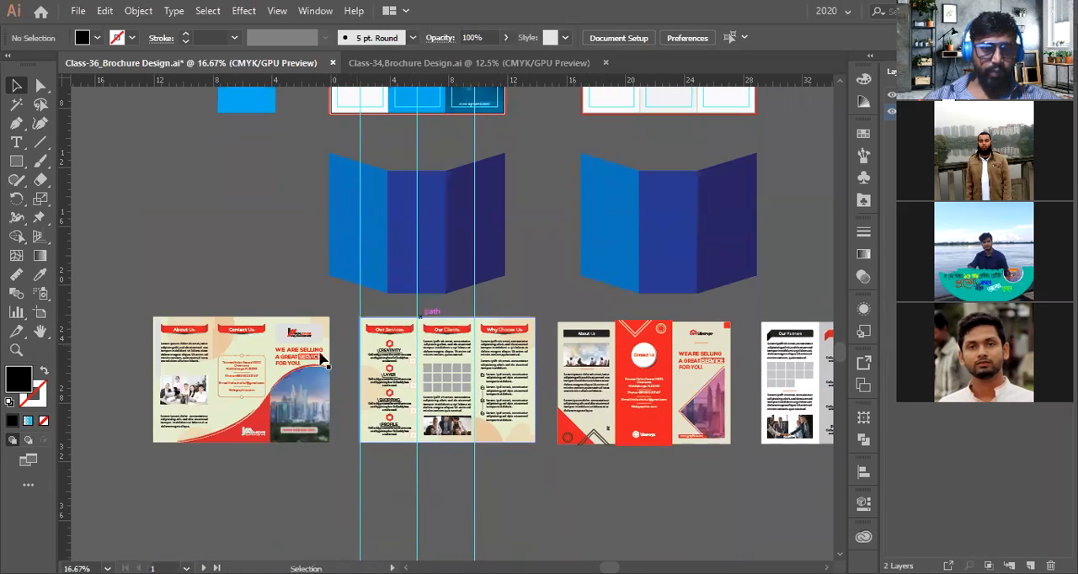
pyautogui.scroll(5, 242, 335)
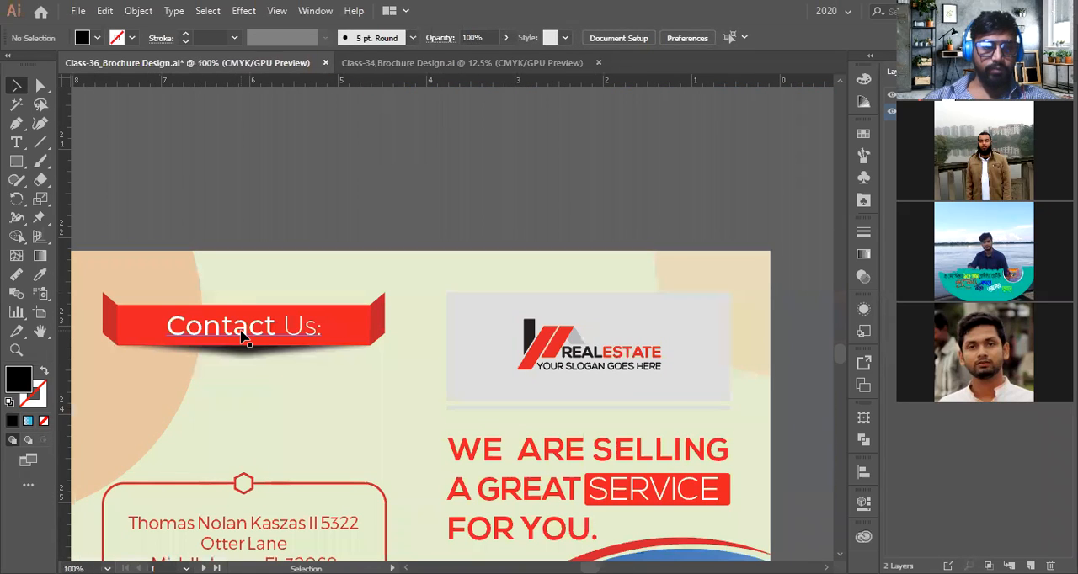
pyautogui.scroll(-1, 328, 365)
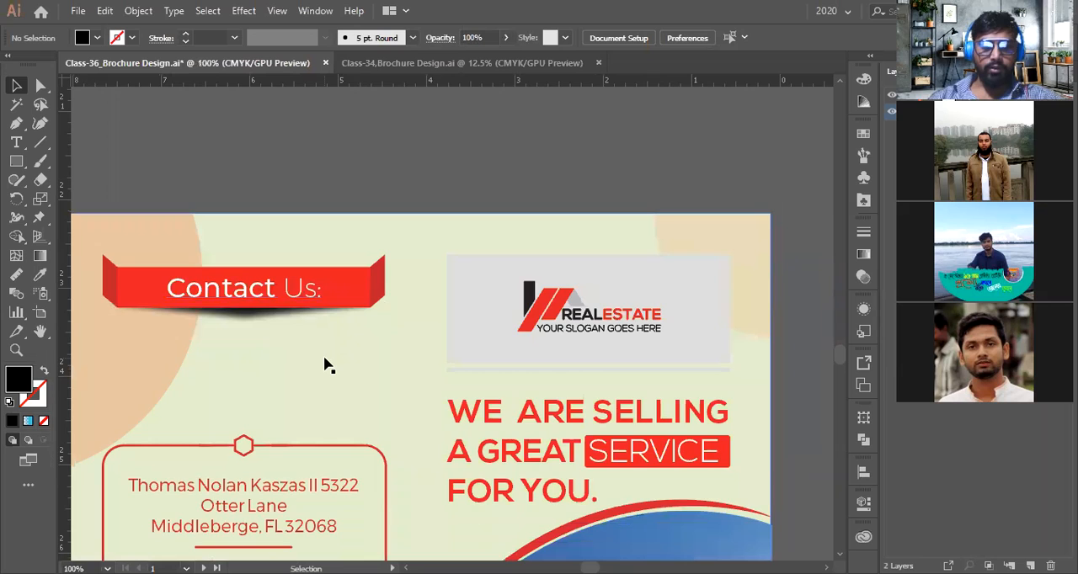
pyautogui.scroll(-2, 328, 365)
pyautogui.scroll(-1, 325, 365)
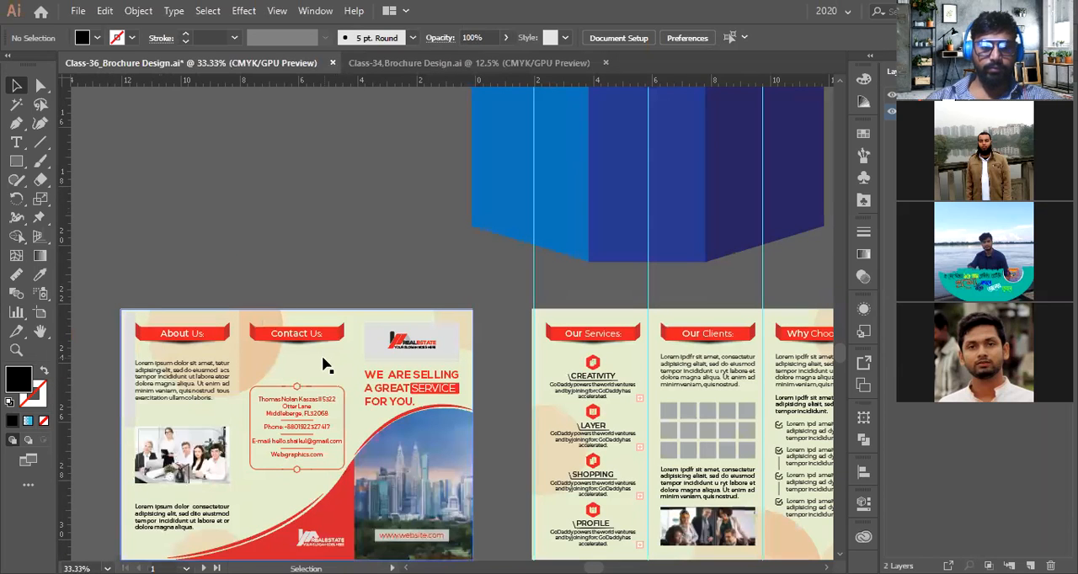
# Draw a circle about 2 inches across below the heading in the Contact Us panel with the Ellipse tool
pyautogui.moveTo(488, 298); pyautogui.dragTo(384, 503)
pyautogui.moveTo(529, 239); pyautogui.dragTo(425, 519)
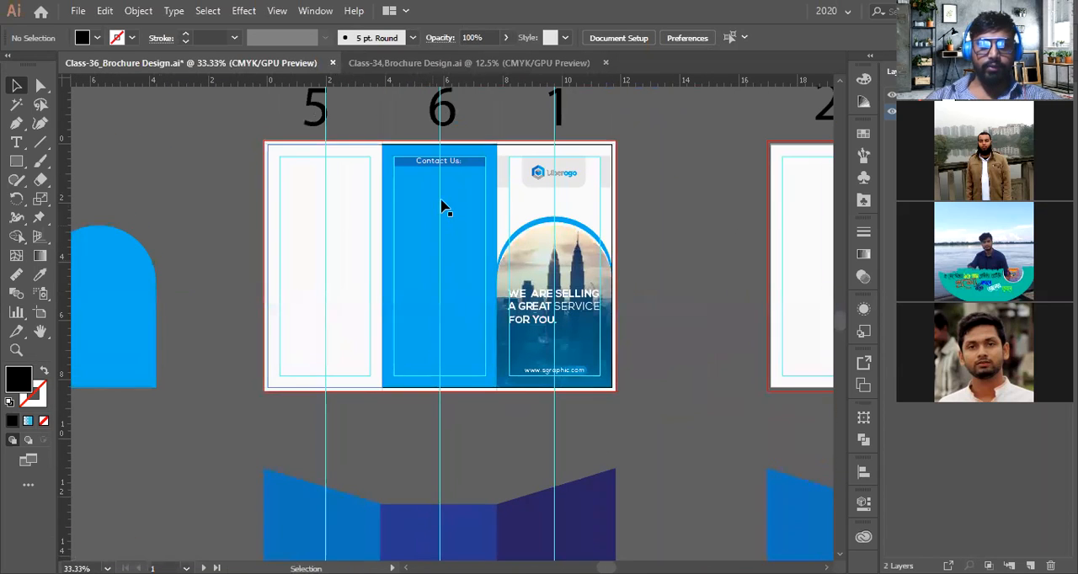
pyautogui.scroll(3, 442, 192)
pyautogui.moveTo(442, 197); pyautogui.dragTo(428, 224)
pyautogui.press('m')
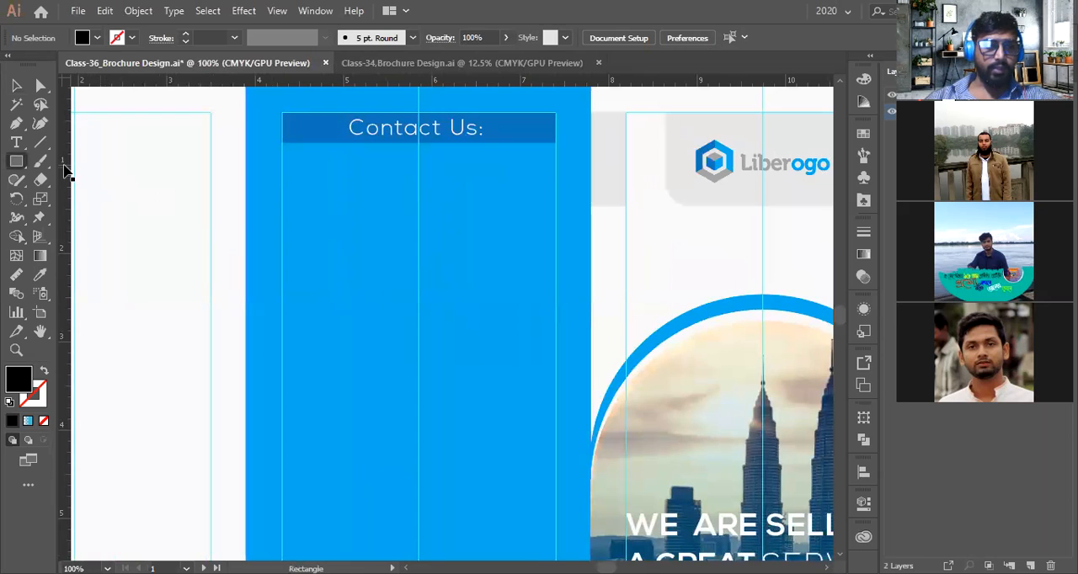
pyautogui.moveTo(16, 161); pyautogui.dragTo(82, 204)
pyautogui.press('l')
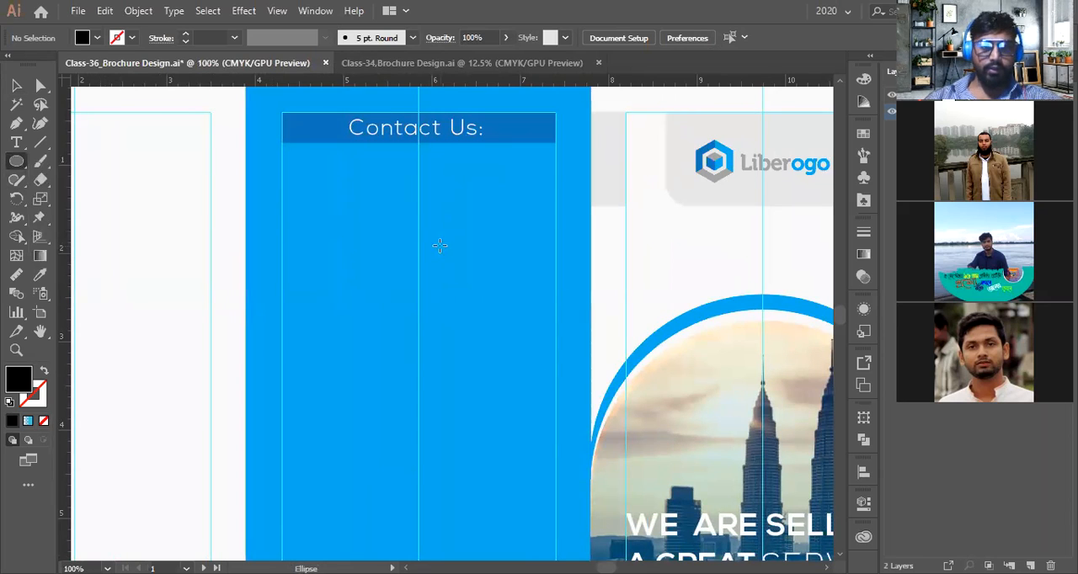
pyautogui.moveTo(418, 243); pyautogui.dragTo(504, 329)
# Fill the circle white with the Eyedropper, sampling the neighbouring panel's background
pyautogui.click(34, 275)
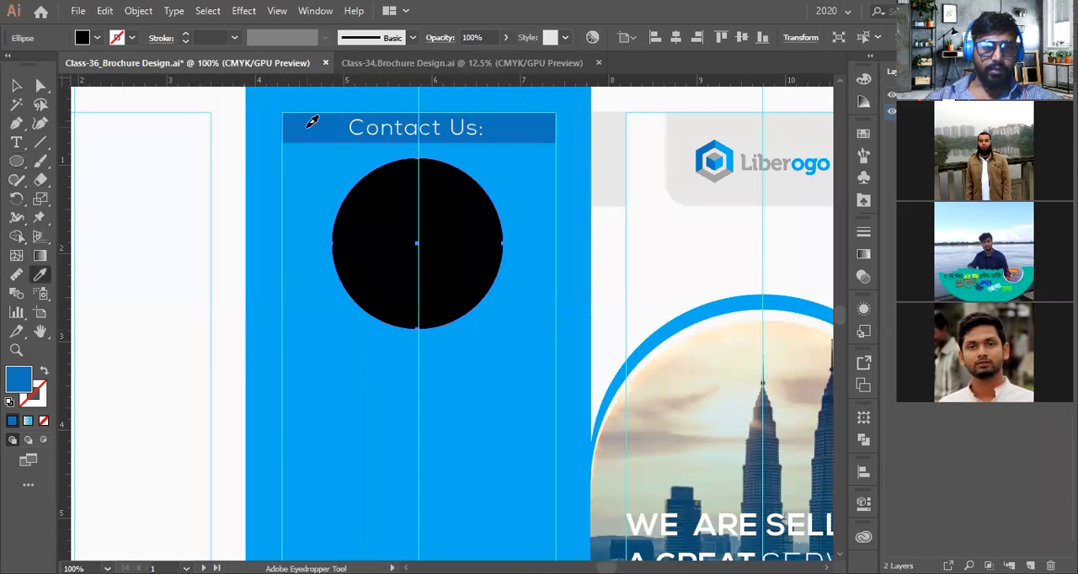
pyautogui.click(306, 127)
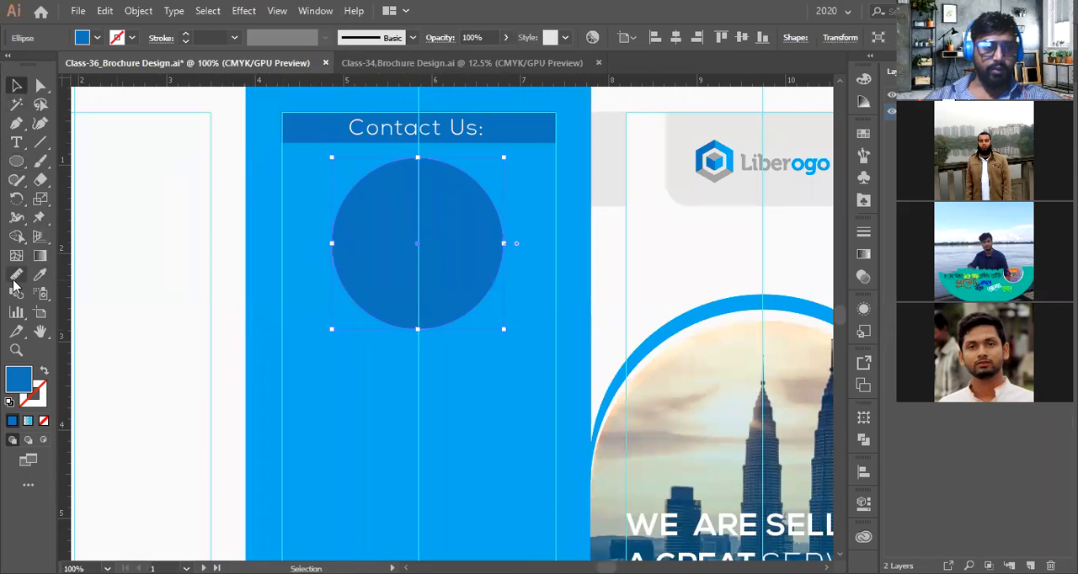
pyautogui.click(40, 276)
pyautogui.click(165, 246)
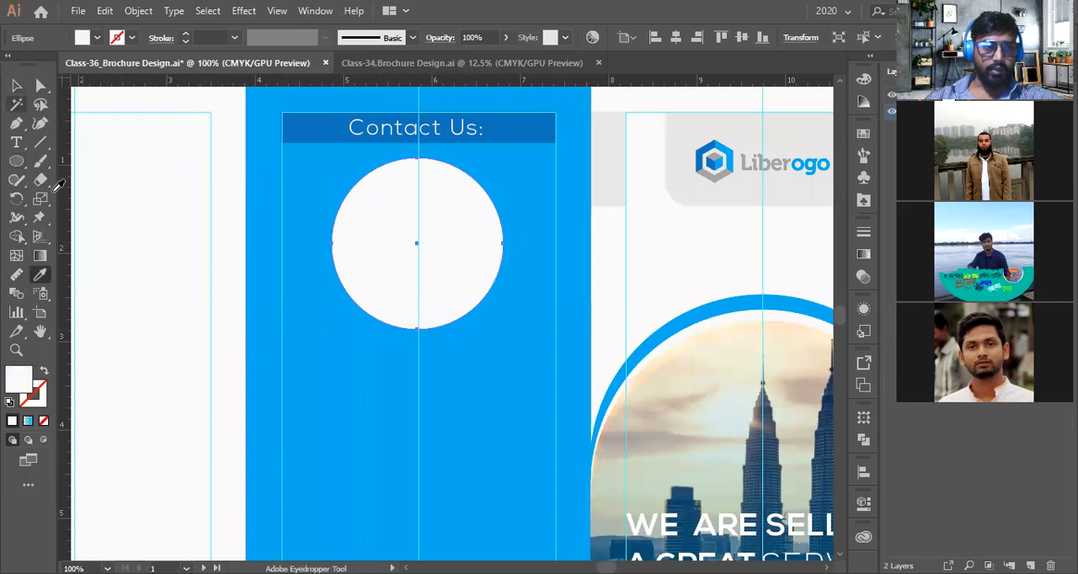
pyautogui.click(16, 85)
# Move the Contact Us heading down into the centre of the white circle
pyautogui.scroll(2, 404, 245)
pyautogui.moveTo(432, 206); pyautogui.dragTo(432, 323)
# Color the heading dark blue with the Eyedropper from the header rectangle and bring it to the front
pyautogui.click(39, 275)
pyautogui.click(325, 192)
pyautogui.hotkey('ctrl', 'shift', ']')
pyautogui.press('v')
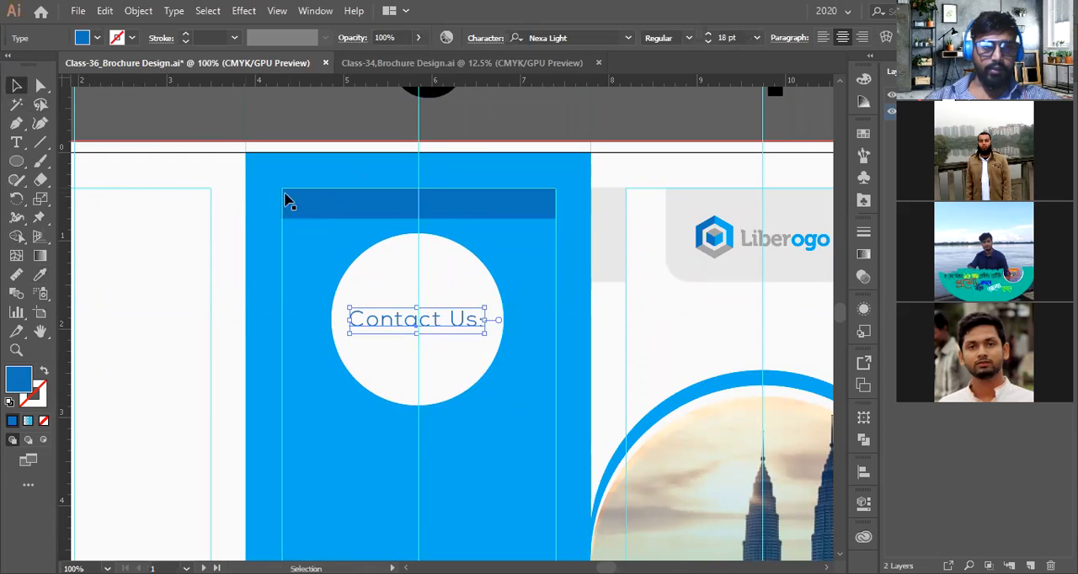
# Delete the dark blue header rectangle at the top of the panel
pyautogui.click(320, 211)
pyautogui.press('Delete')
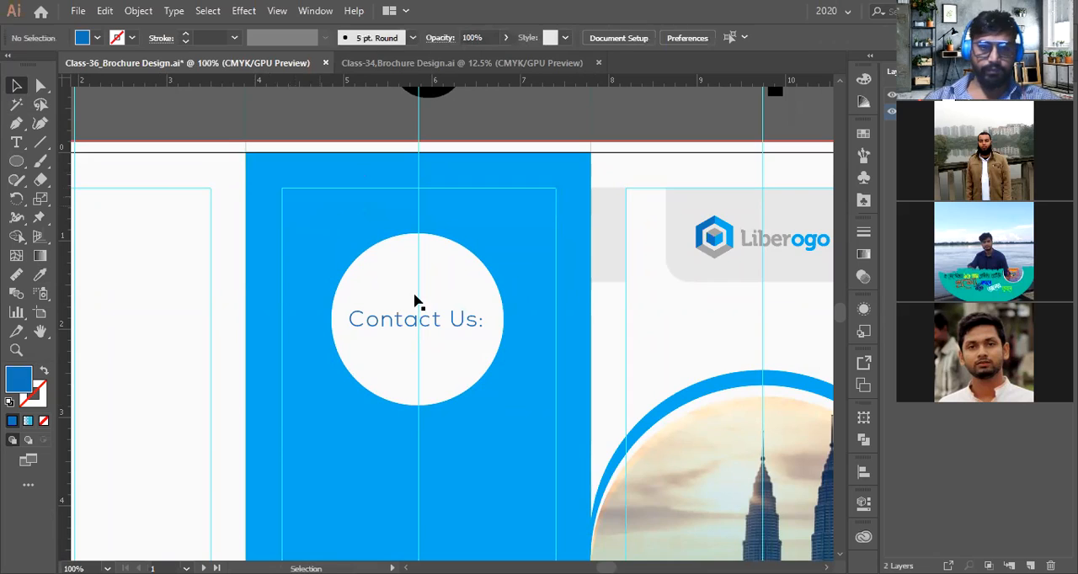
# Enlarge a copy of the white circle around the original and swap its fill into a white stroke
pyautogui.scroll(-2, 432, 326)
pyautogui.scroll(4, 432, 327)
pyautogui.click(431, 327)
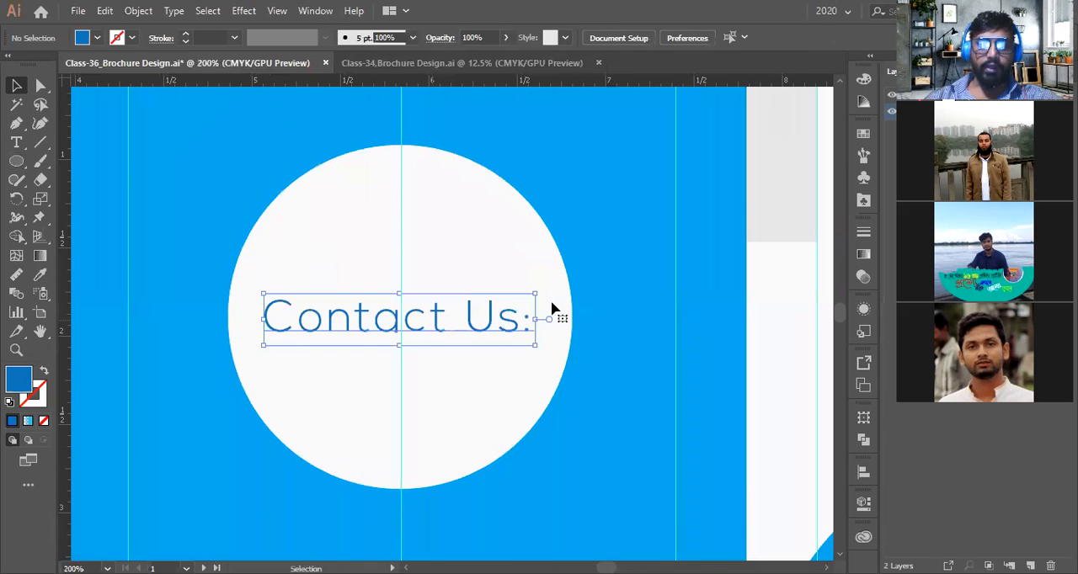
pyautogui.click(552, 310)
pyautogui.press('a')
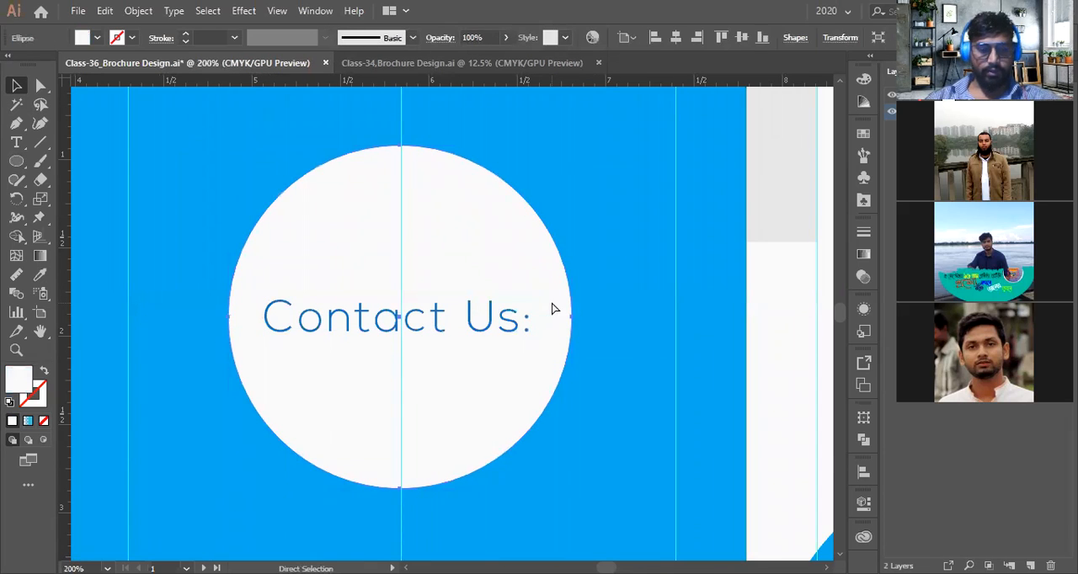
pyautogui.press('v')
pyautogui.moveTo(570, 317); pyautogui.dragTo(597, 331)
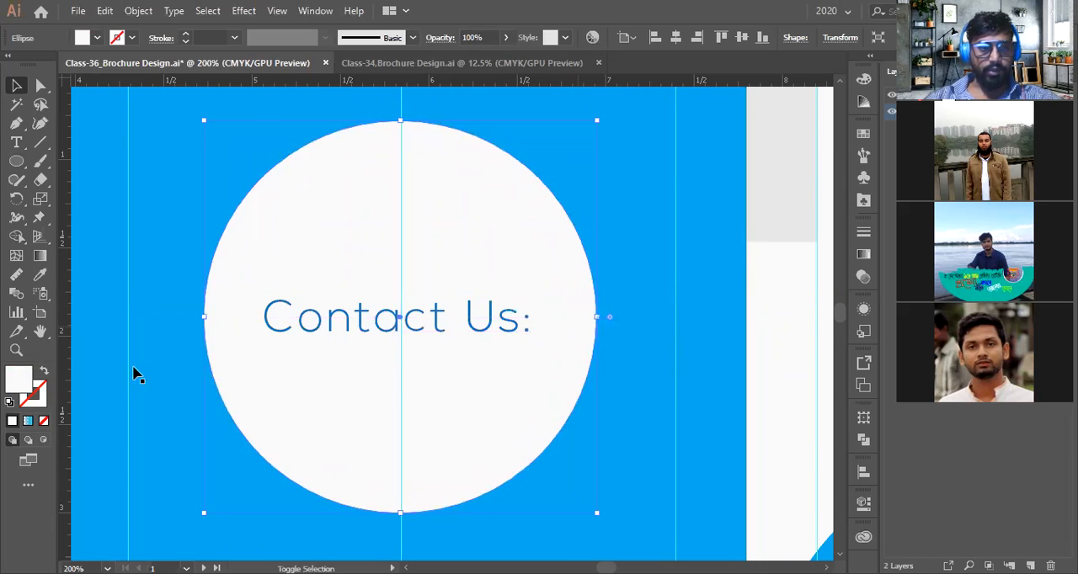
pyautogui.click(45, 371)
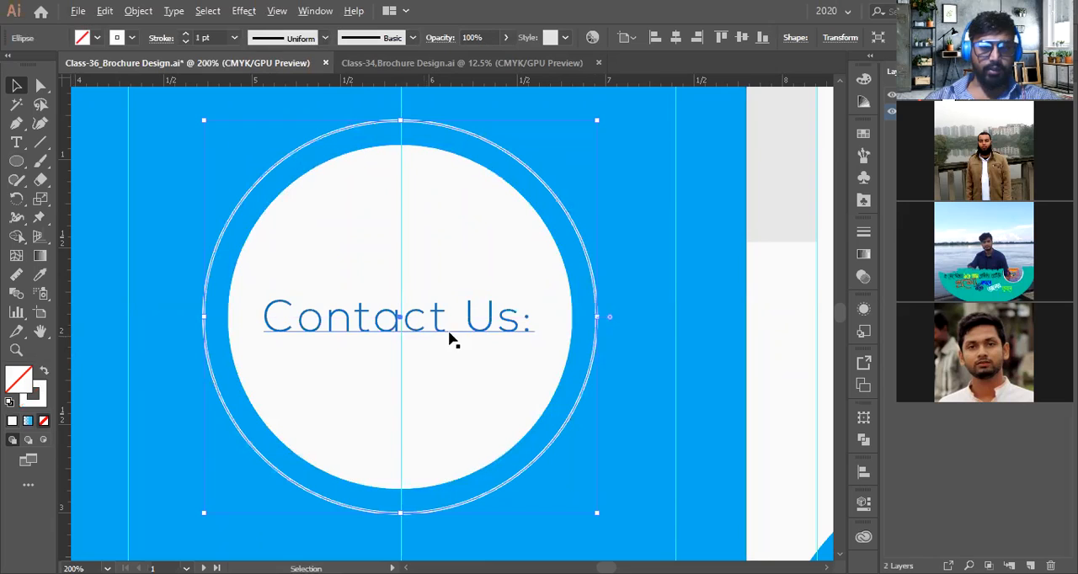
# Set the outer ring's stroke weight to 7 pt
pyautogui.moveTo(598, 319); pyautogui.dragTo(591, 317)
pyautogui.doubleClick(206, 38)
pyautogui.write('7')
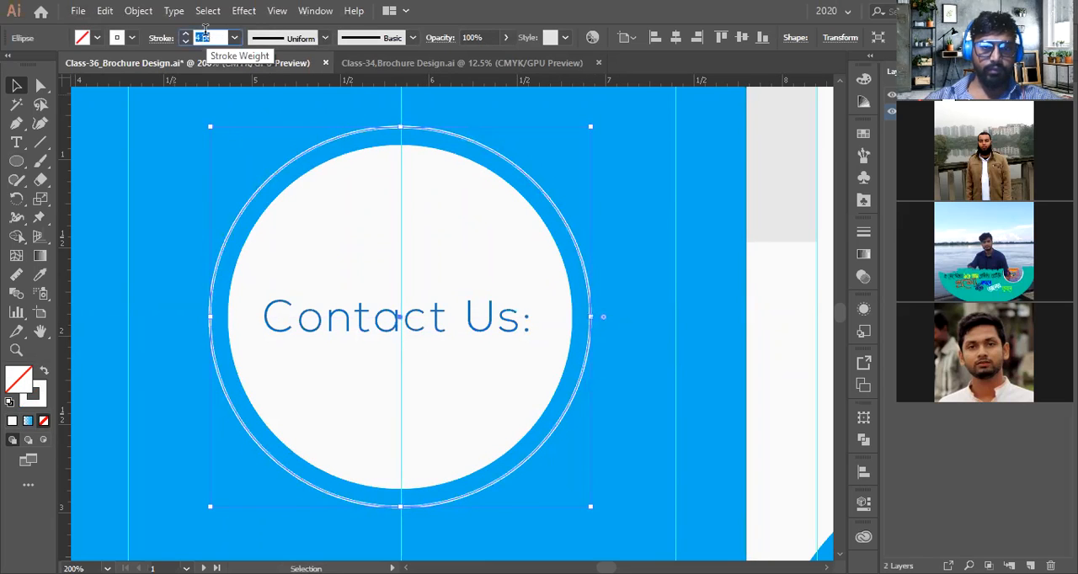
pyautogui.press('Return')
# Apply Width Profile 1 to the outer ring's stroke
pyautogui.click(291, 38)
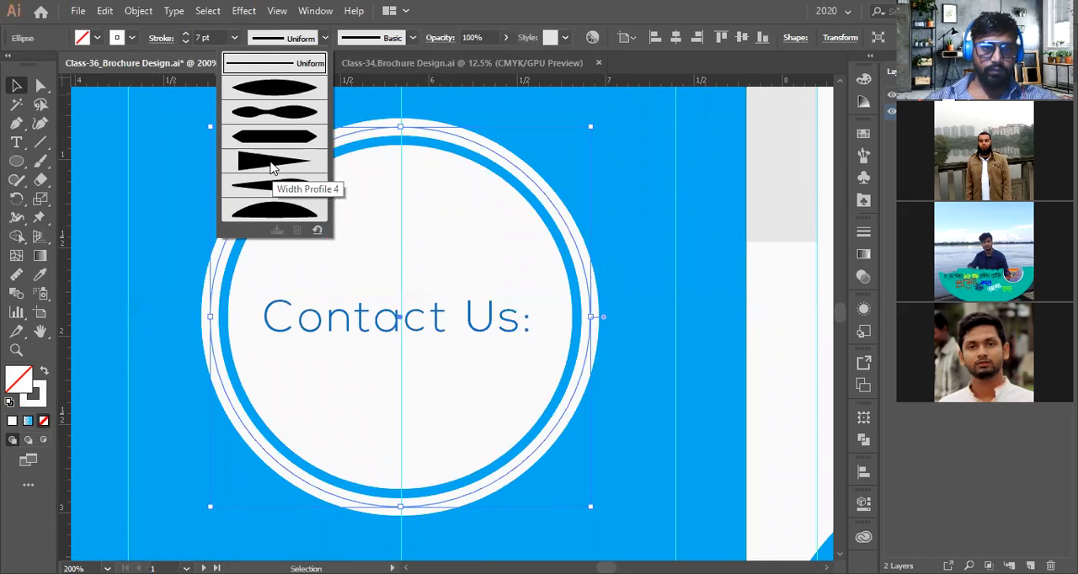
pyautogui.click(272, 162)
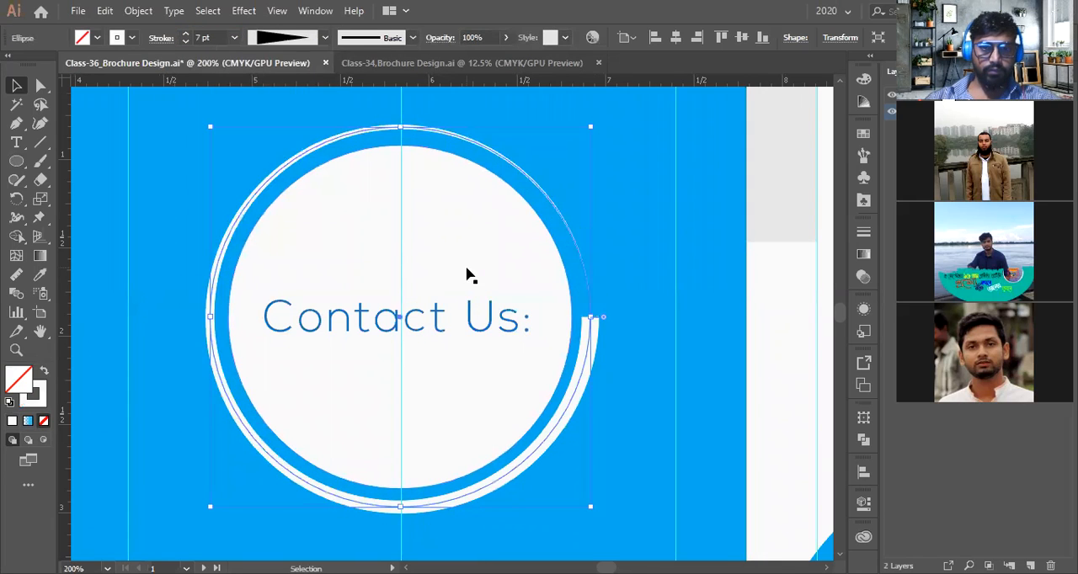
pyautogui.click(278, 38)
pyautogui.click(267, 95)
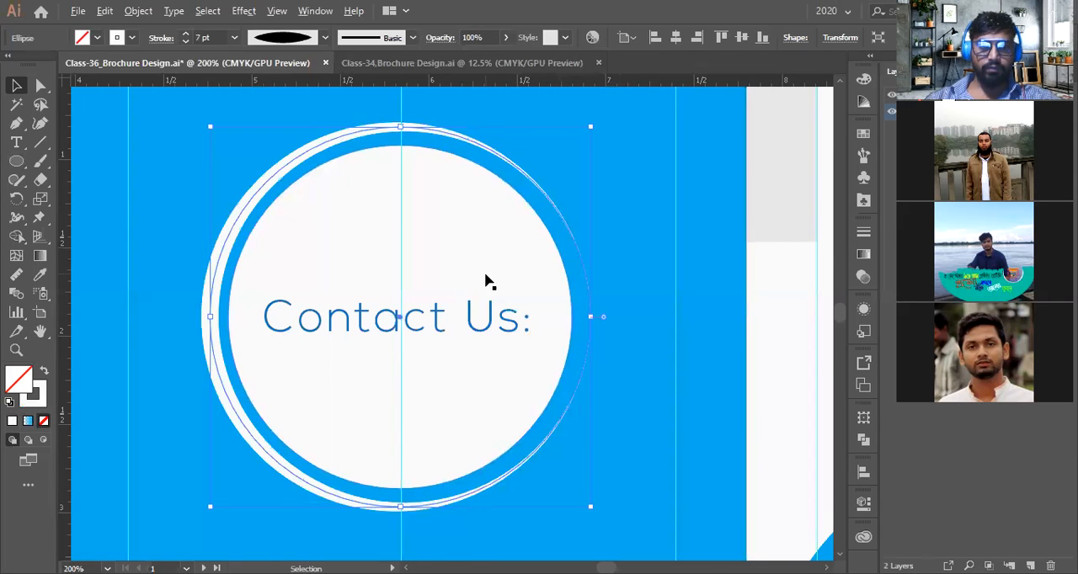
pyautogui.scroll(-2, 484, 281)
pyautogui.click(410, 103)
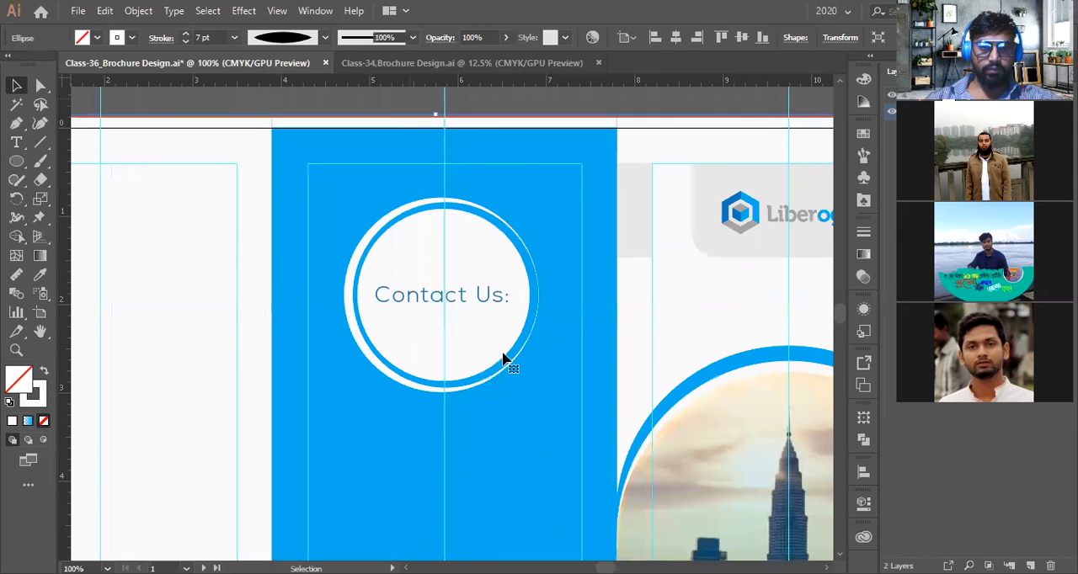
pyautogui.click(504, 359)
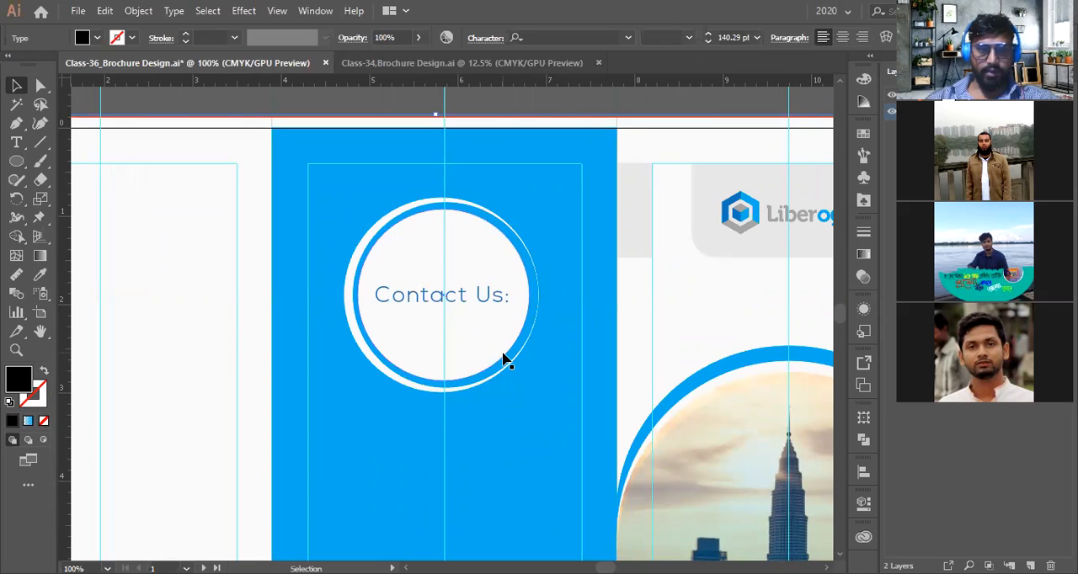
pyautogui.scroll(-2, 504, 361)
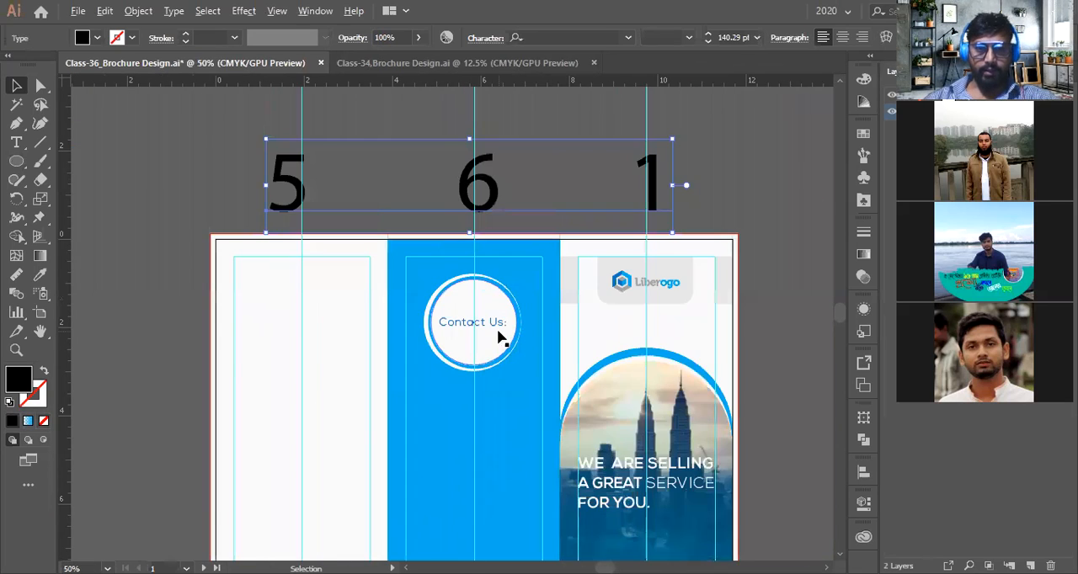
pyautogui.scroll(3, 499, 336)
pyautogui.click(484, 318)
pyautogui.click(558, 258)
pyautogui.moveTo(574, 160); pyautogui.dragTo(501, 433)
pyautogui.hotkey('ctrl', 'z')
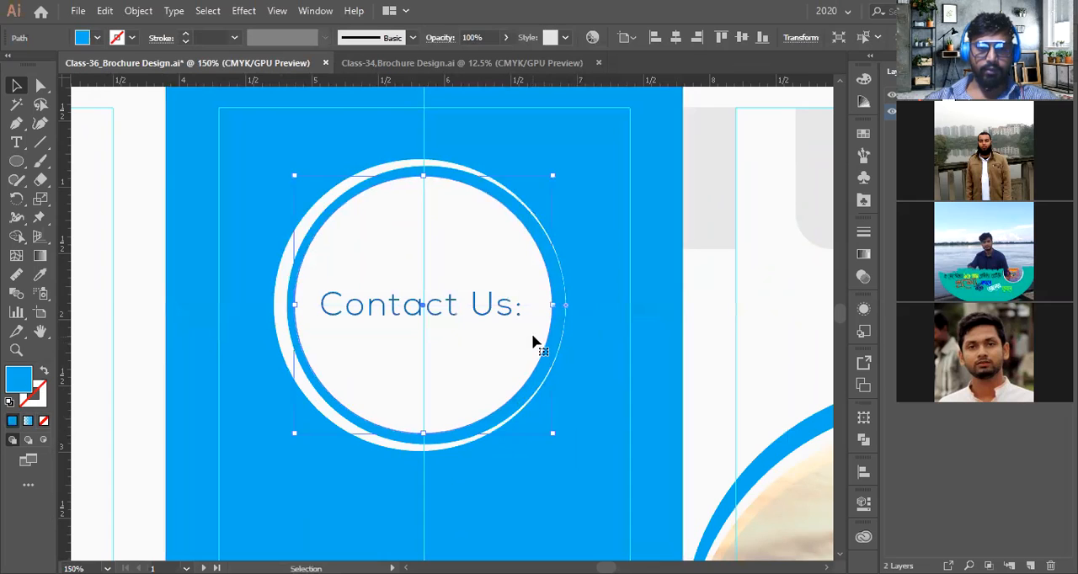
# Rotate the outer ring so its thick stroke section moves around the circle
pyautogui.click(564, 331)
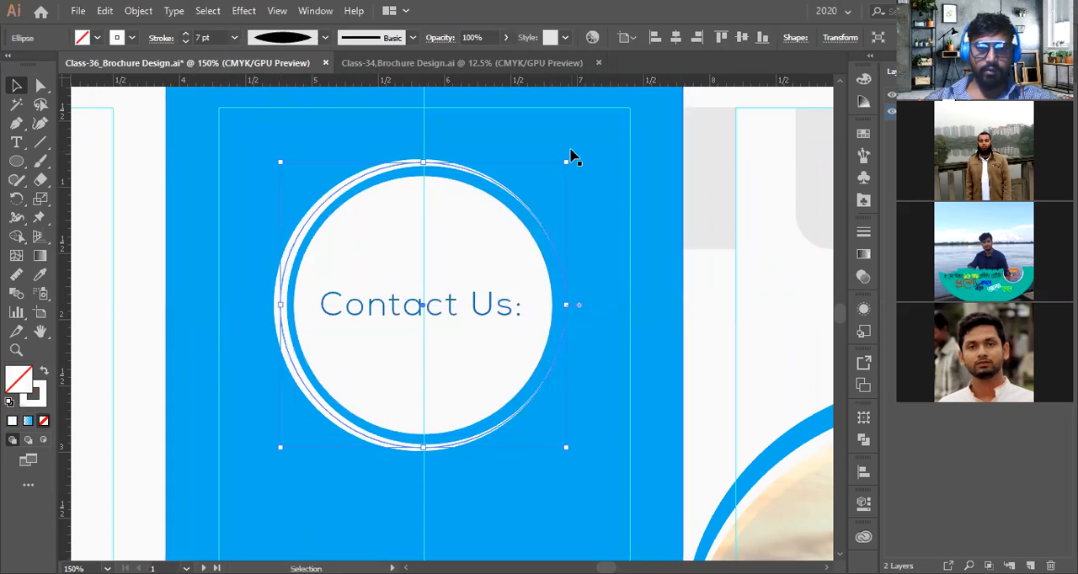
pyautogui.moveTo(570, 157)
pyautogui.mouseDown()
pyautogui.moveTo(614, 325)
pyautogui.moveTo(497, 478)
pyautogui.mouseUp()
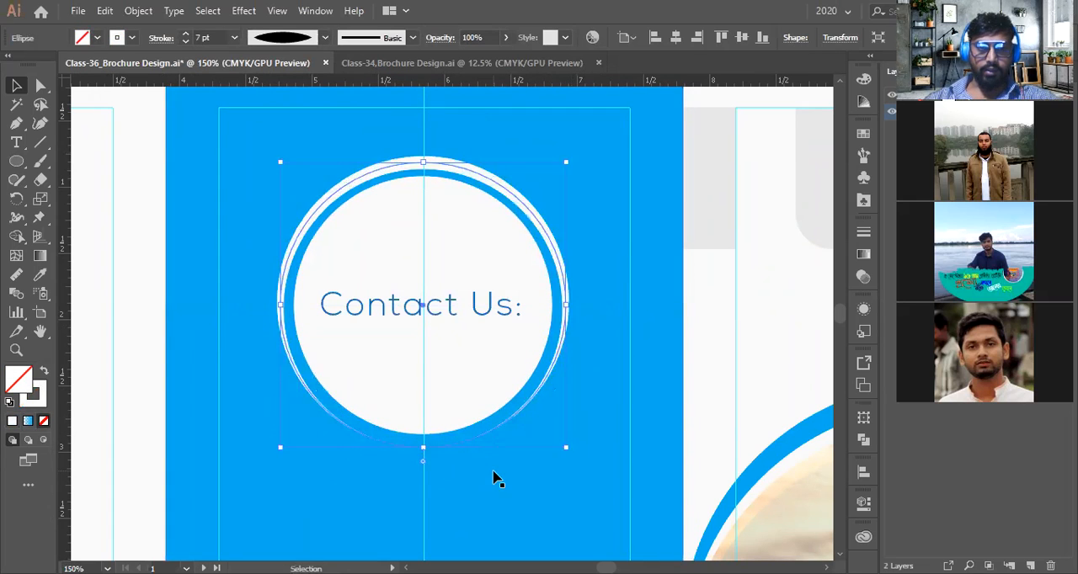
# Set the outer ring's stroke weight to 6 pt
pyautogui.scroll(-1, 455, 444)
pyautogui.click(348, 130)
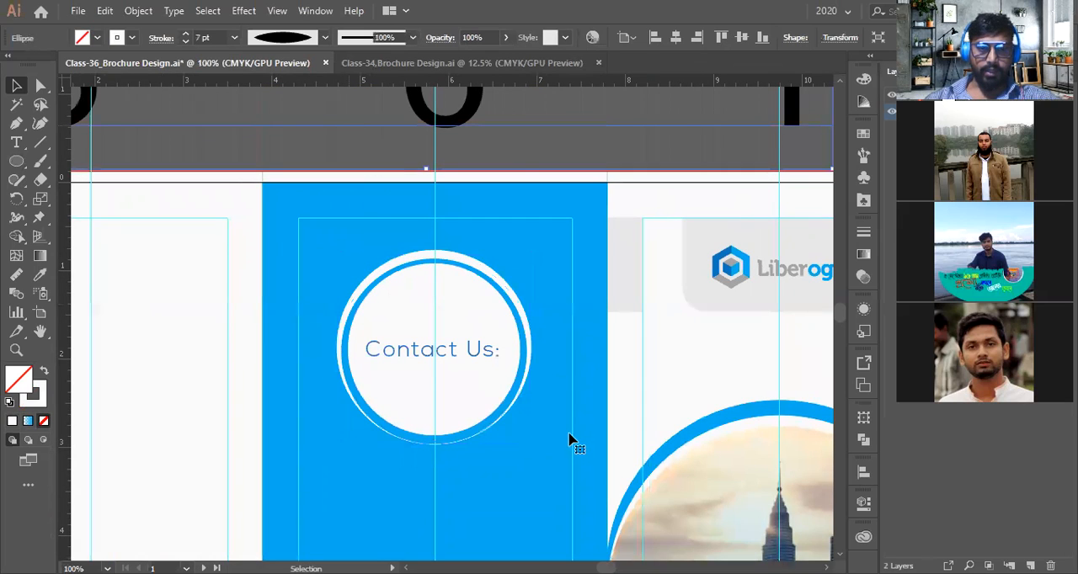
pyautogui.click(518, 410)
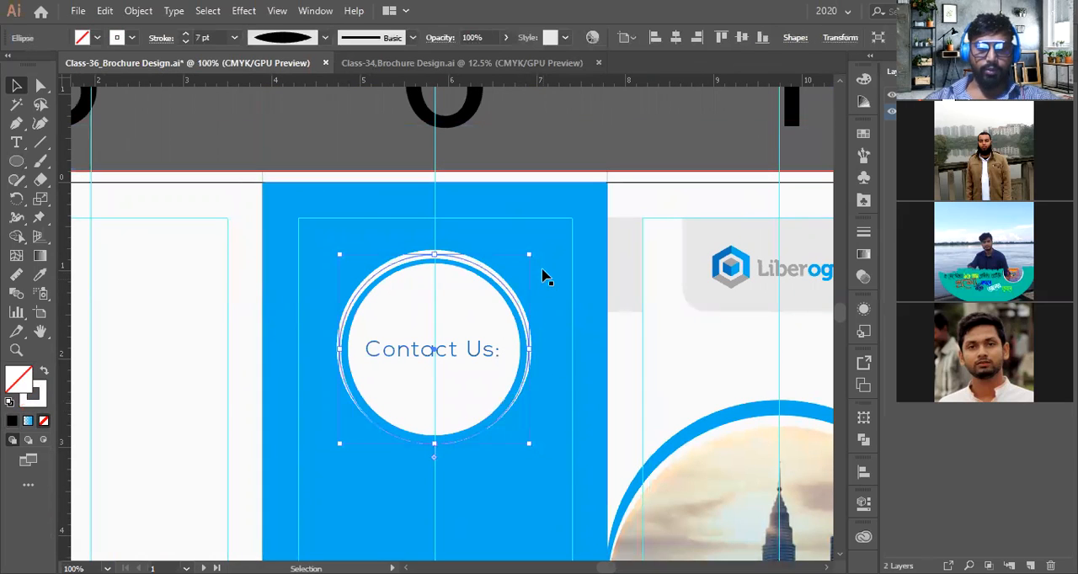
pyautogui.moveTo(536, 253); pyautogui.dragTo(334, 449)
pyautogui.scroll(-1, 370, 446)
pyautogui.click(478, 249)
pyautogui.scroll(-1, 668, 327)
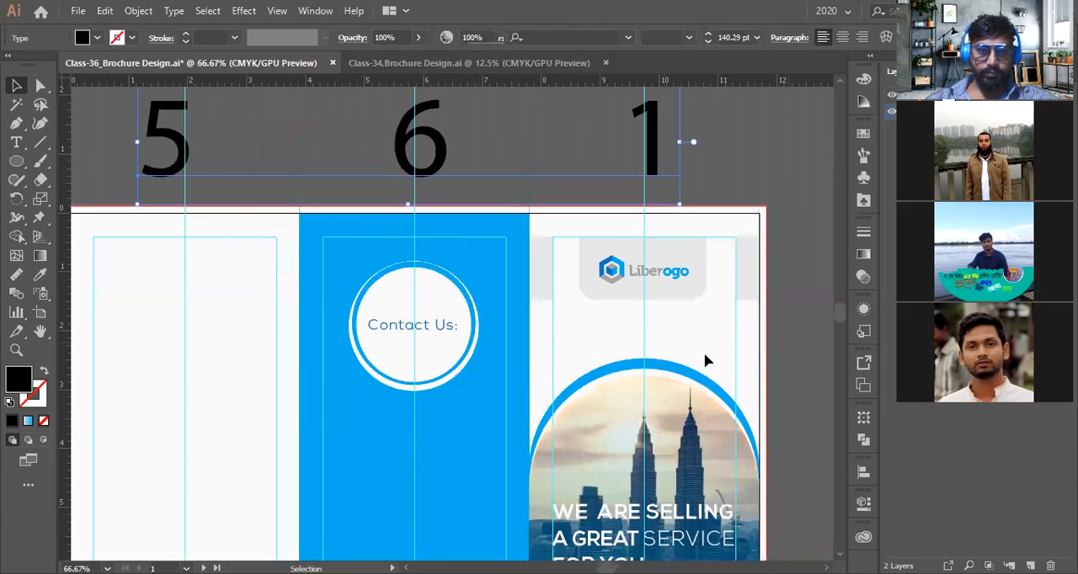
pyautogui.scroll(3, 428, 395)
pyautogui.click(428, 386)
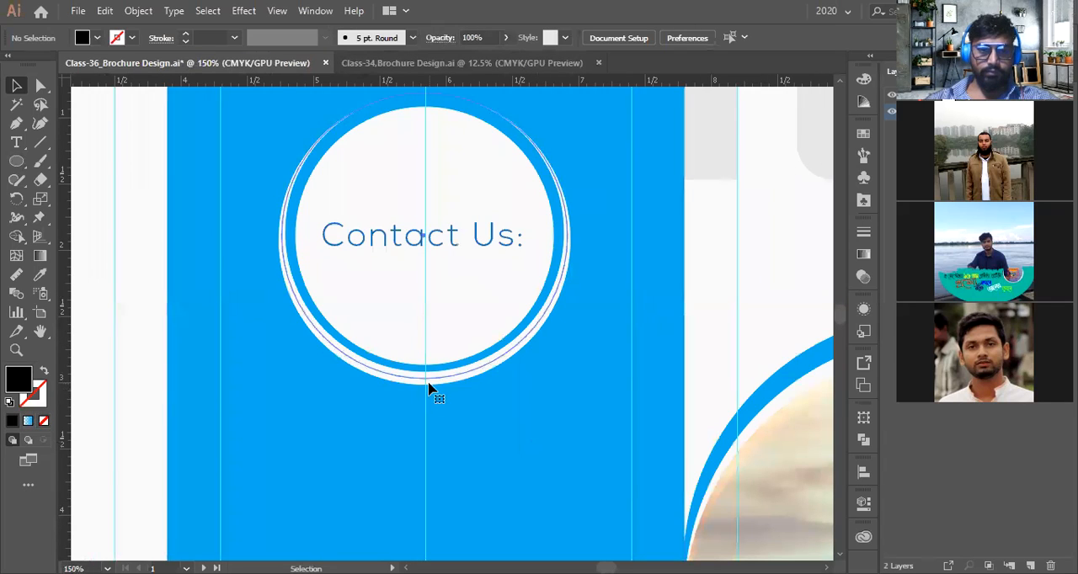
pyautogui.click(210, 38)
pyautogui.press('Up')
pyautogui.click(376, 250)
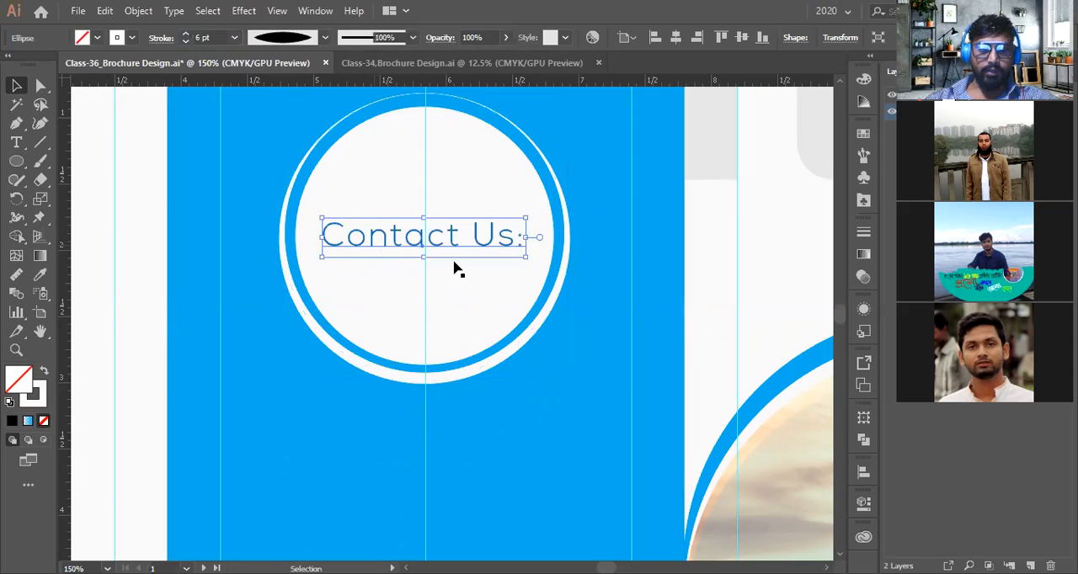
# Align the Contact Us heading to the centre of the inner white circle
pyautogui.scroll(-1, 455, 267)
pyautogui.keyDown('shift'); pyautogui.click(464, 291); pyautogui.keyUp('shift')
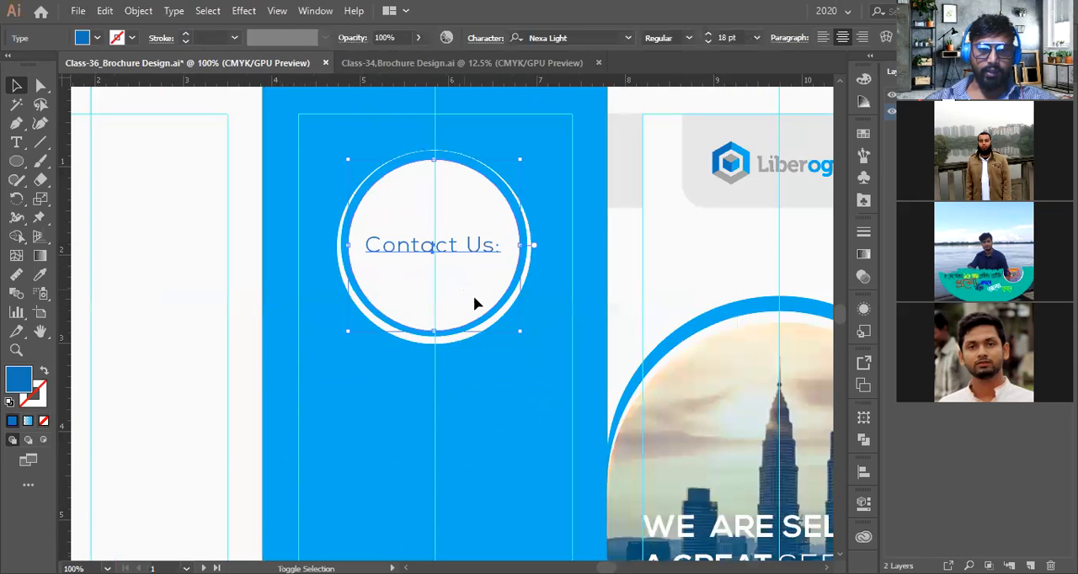
pyautogui.keyDown('shift'); pyautogui.click(486, 334); pyautogui.keyUp('shift')
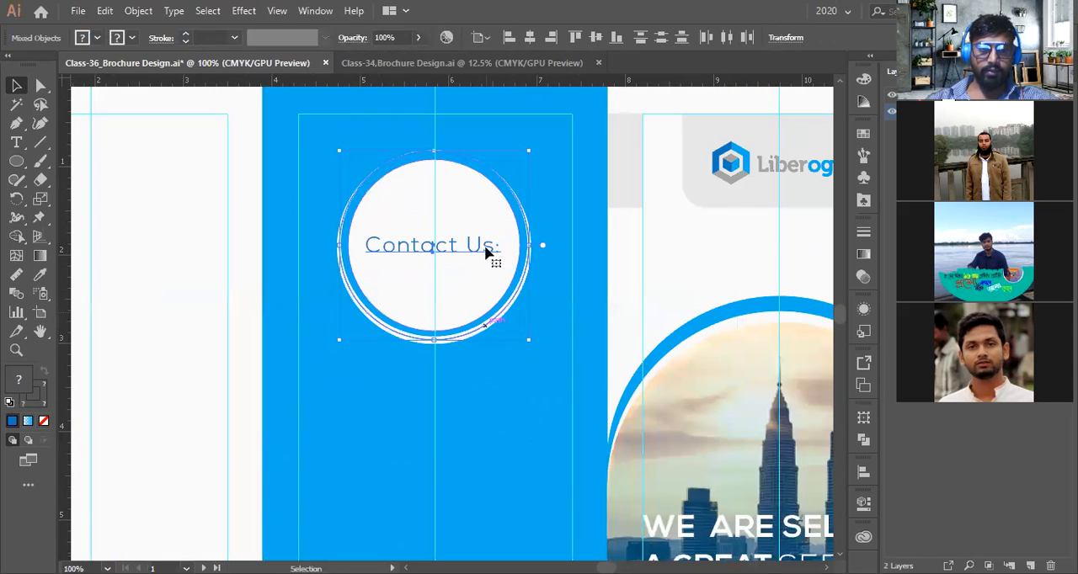
pyautogui.click(489, 34)
pyautogui.click(493, 70)
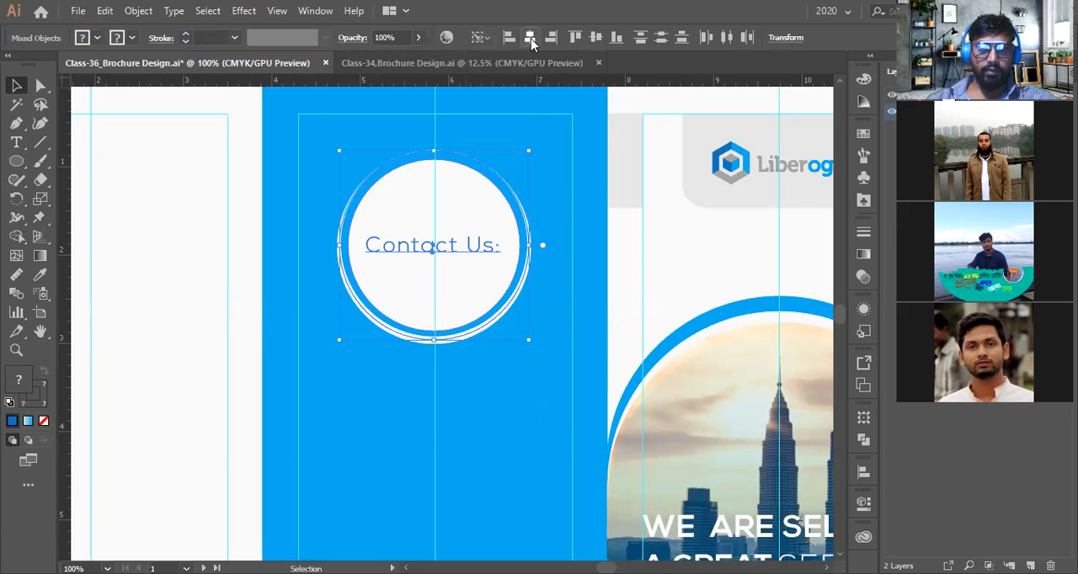
pyautogui.scroll(3, 458, 234)
pyautogui.click(464, 199)
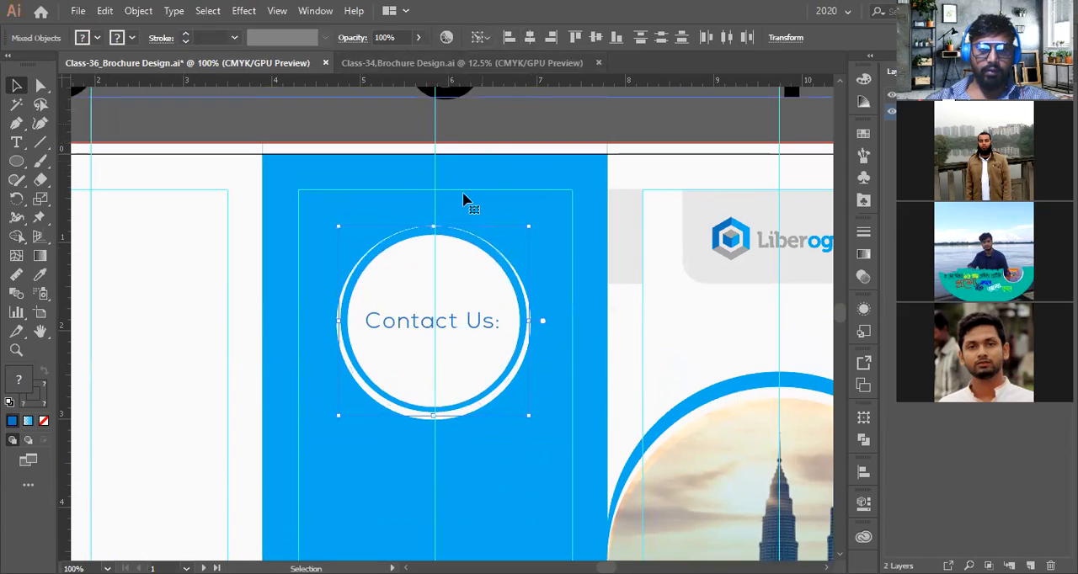
# Nudge the Contact Us heading down two steps
pyautogui.click(443, 325)
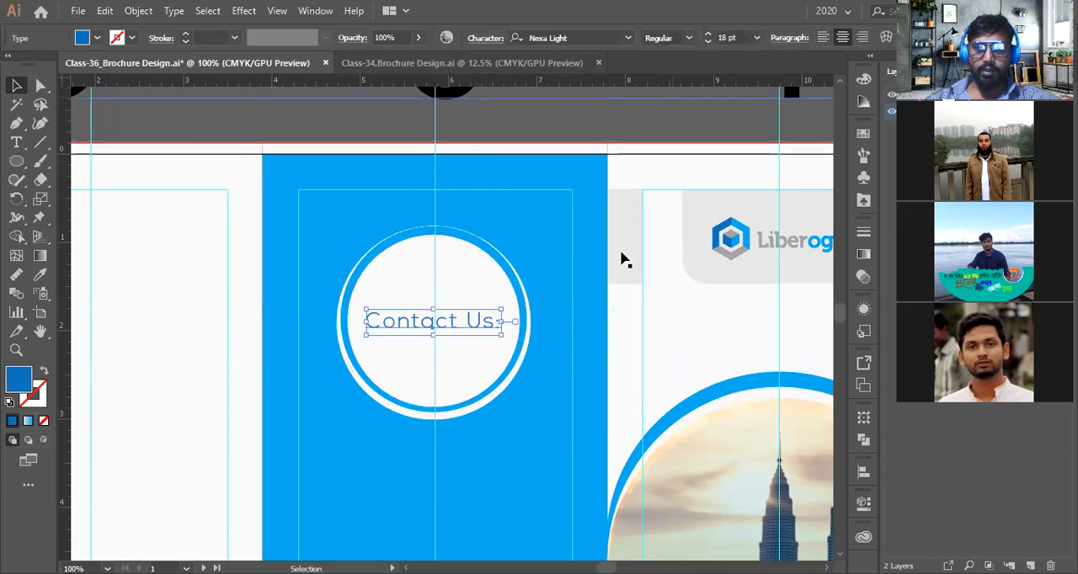
pyautogui.scroll(2, 473, 326)
pyautogui.press('Down')
pyautogui.press('Down')
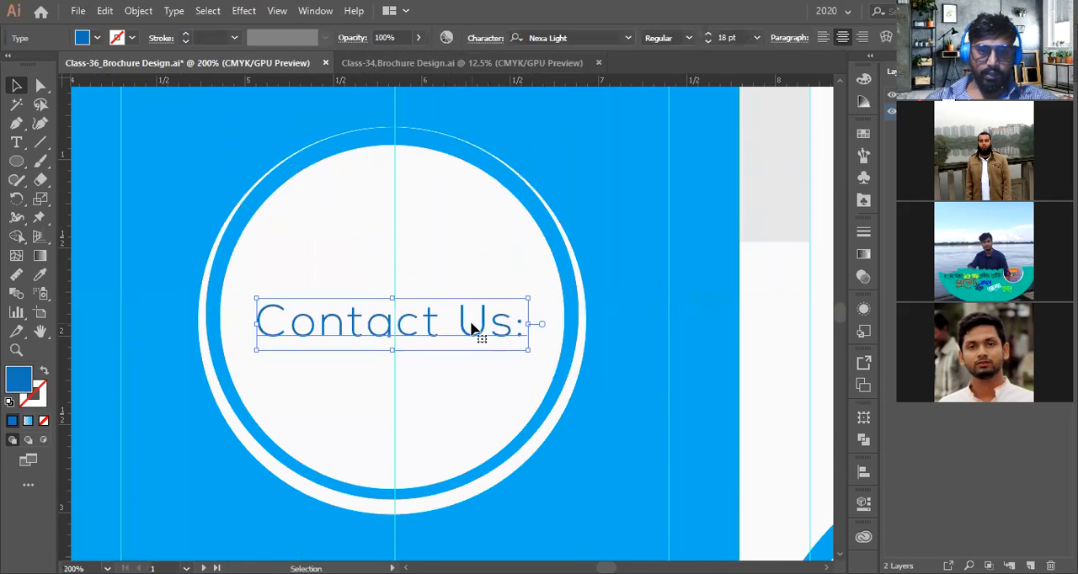
# Set the letter C of the heading to Nexa Bold
pyautogui.press('t')
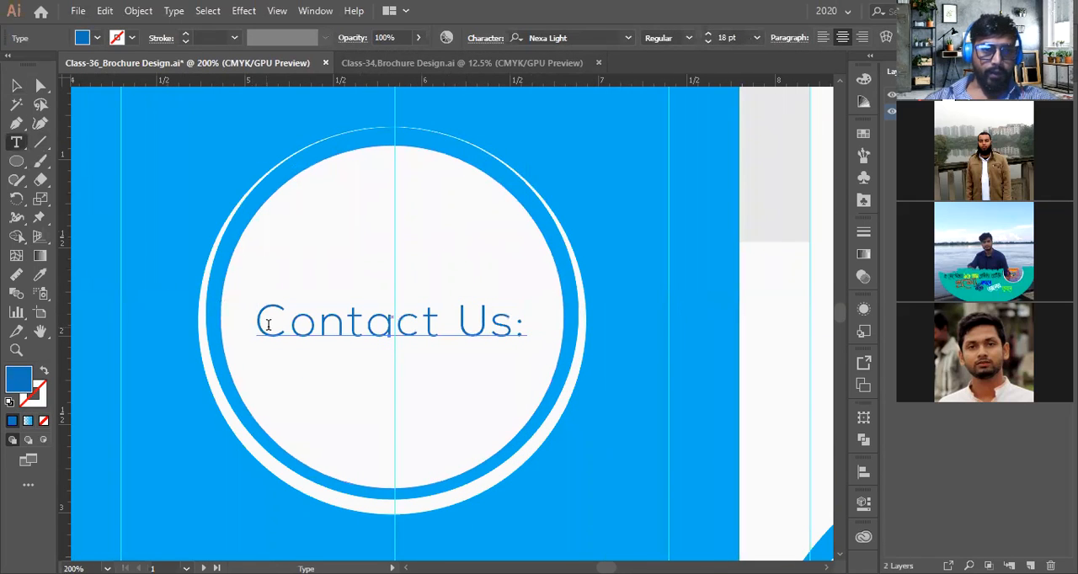
pyautogui.moveTo(290, 327); pyautogui.dragTo(258, 337)
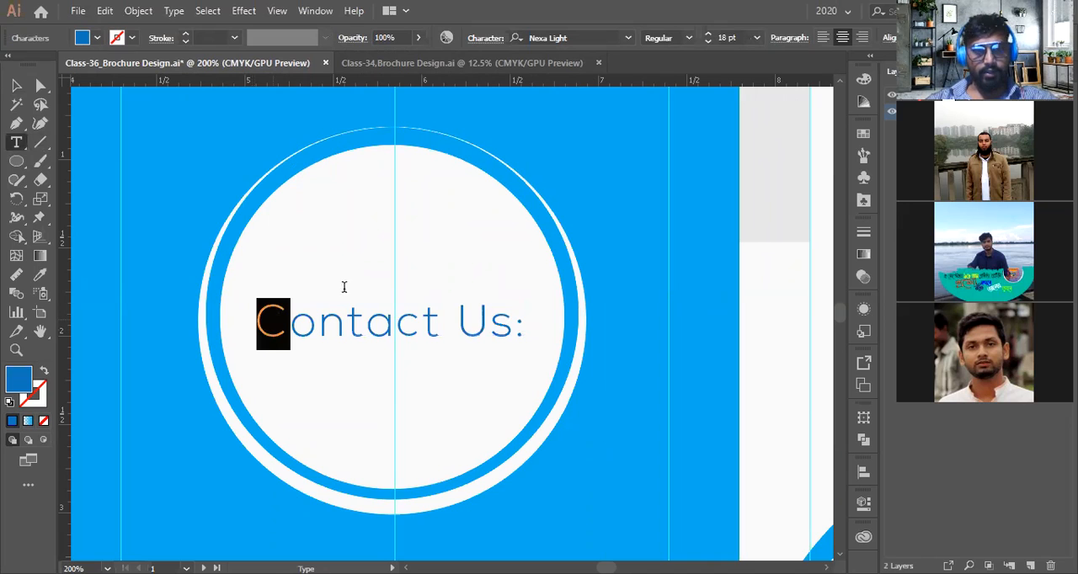
pyautogui.click(590, 37)
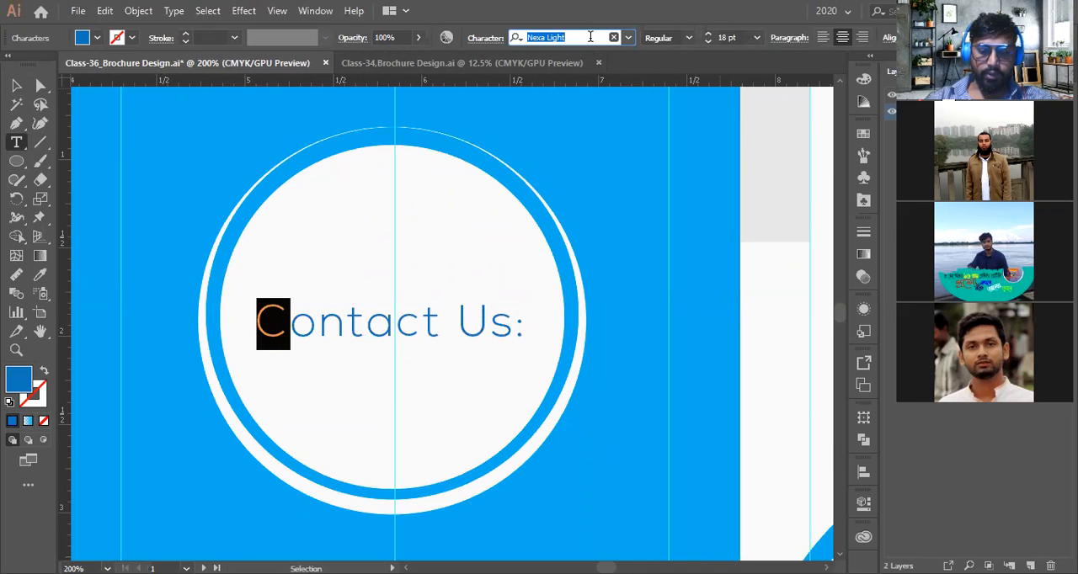
pyautogui.write('Nexa')
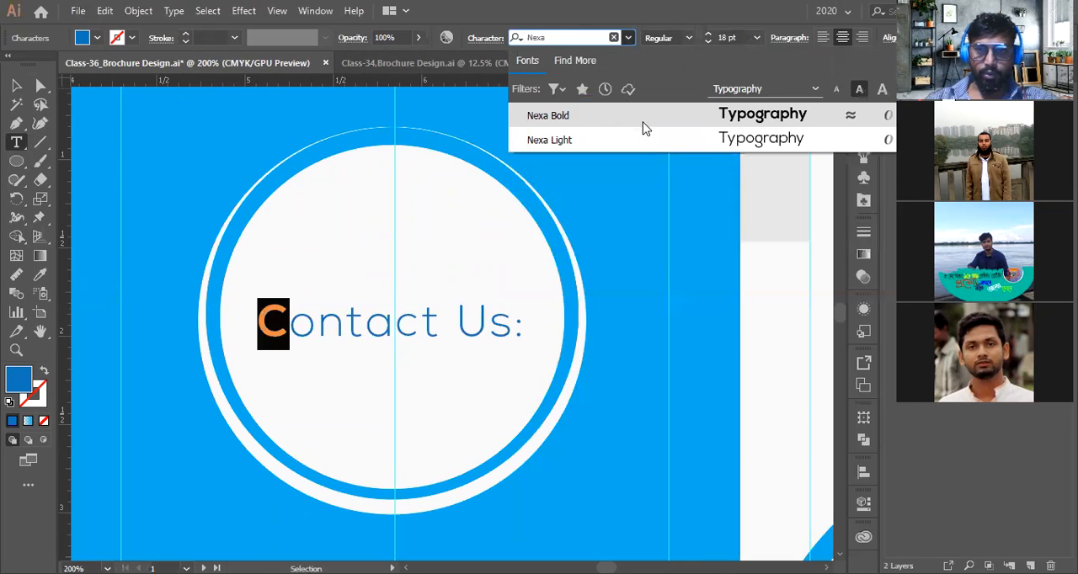
pyautogui.click(642, 118)
# Copy the bold C's formatting onto the letter U with the Eyedropper
pyautogui.moveTo(490, 324); pyautogui.dragTo(456, 320)
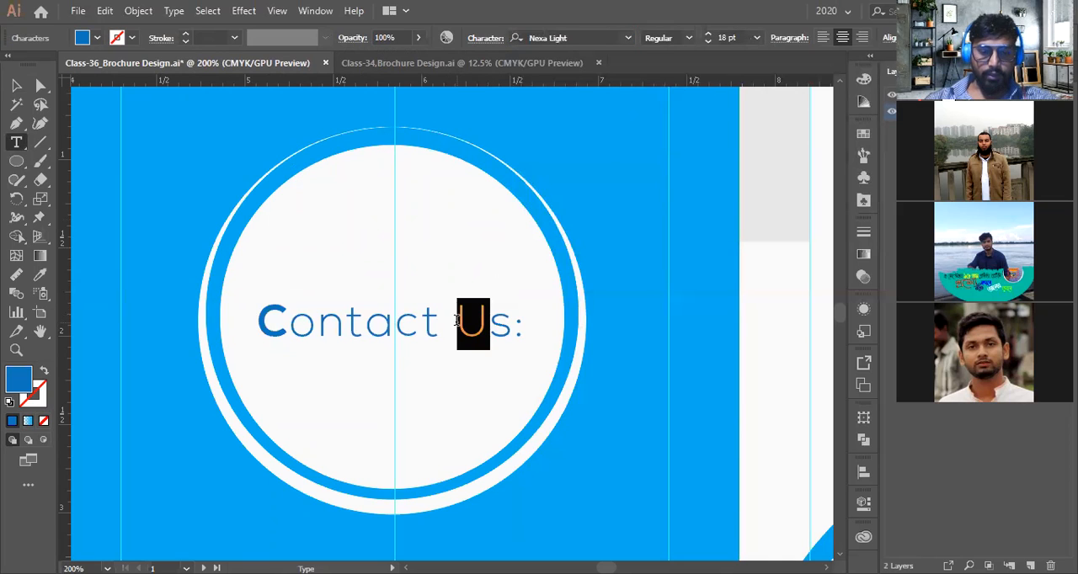
pyautogui.click(40, 274)
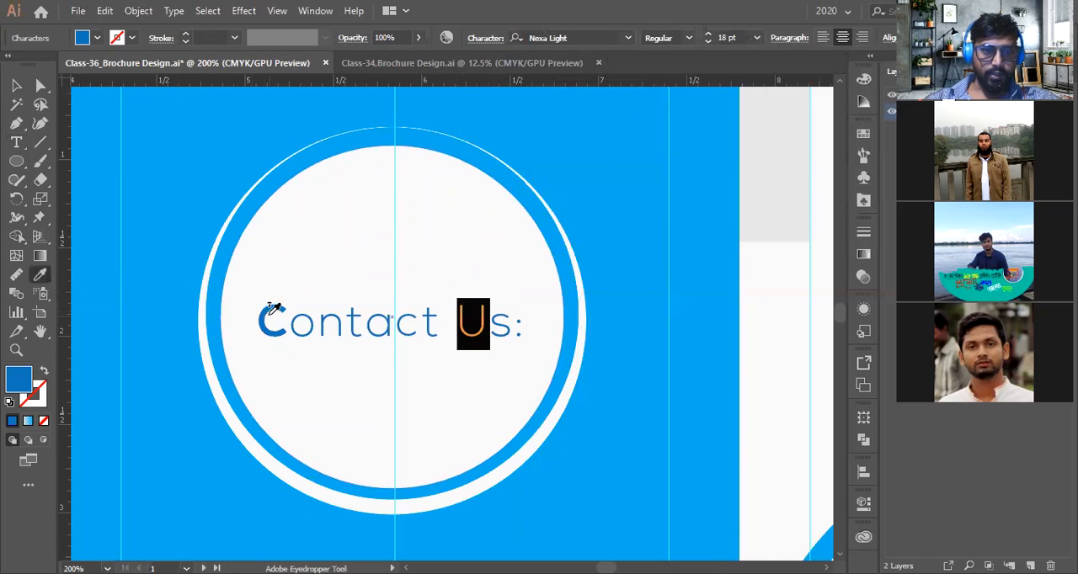
pyautogui.click(272, 303)
pyautogui.press('v')
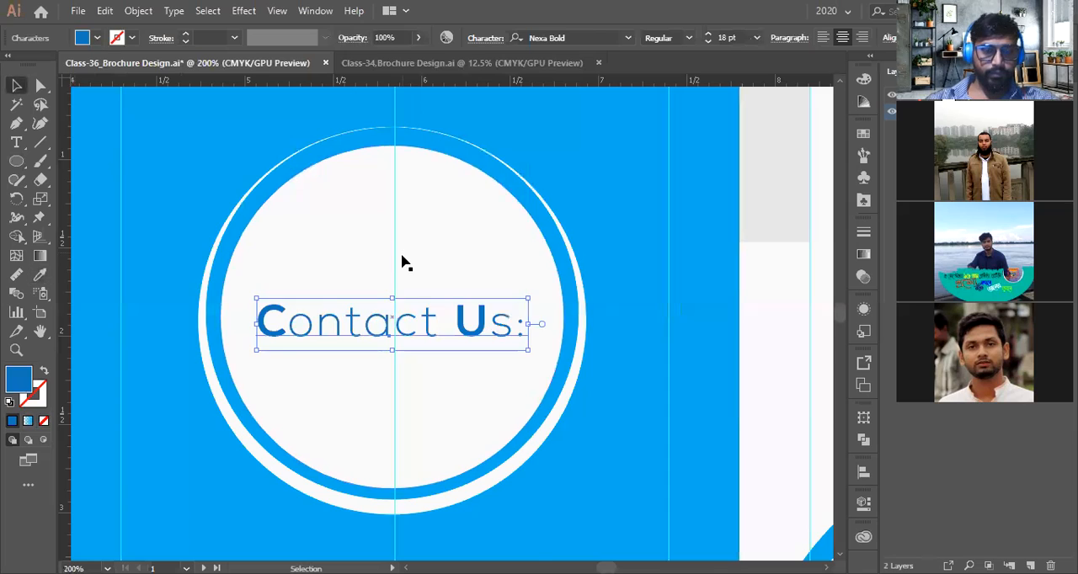
# Try breaking the heading onto two lines by replacing the space before Us with a line break
pyautogui.hotkey('ctrl', '-')
pyautogui.hotkey('ctrl', '-')
pyautogui.click(326, 150)
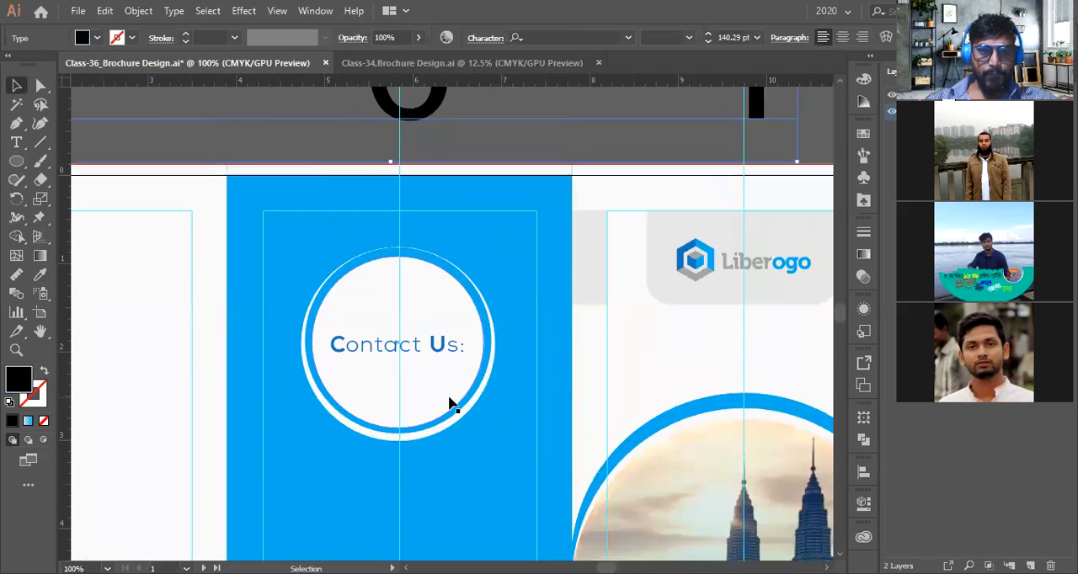
pyautogui.scroll(3, 425, 376)
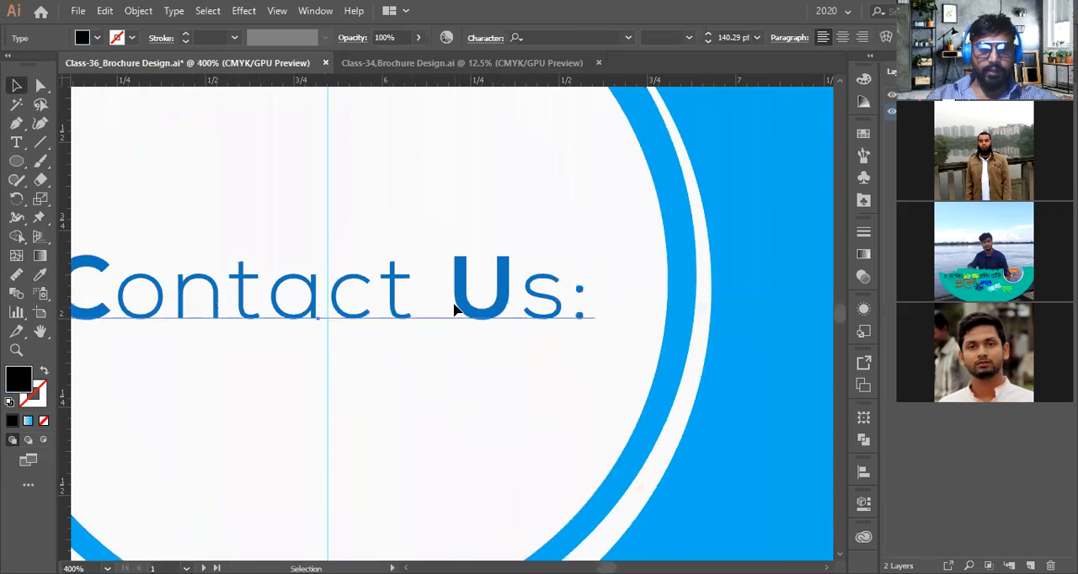
pyautogui.doubleClick(454, 303)
pyautogui.press('BackSpace')
pyautogui.press('Return')
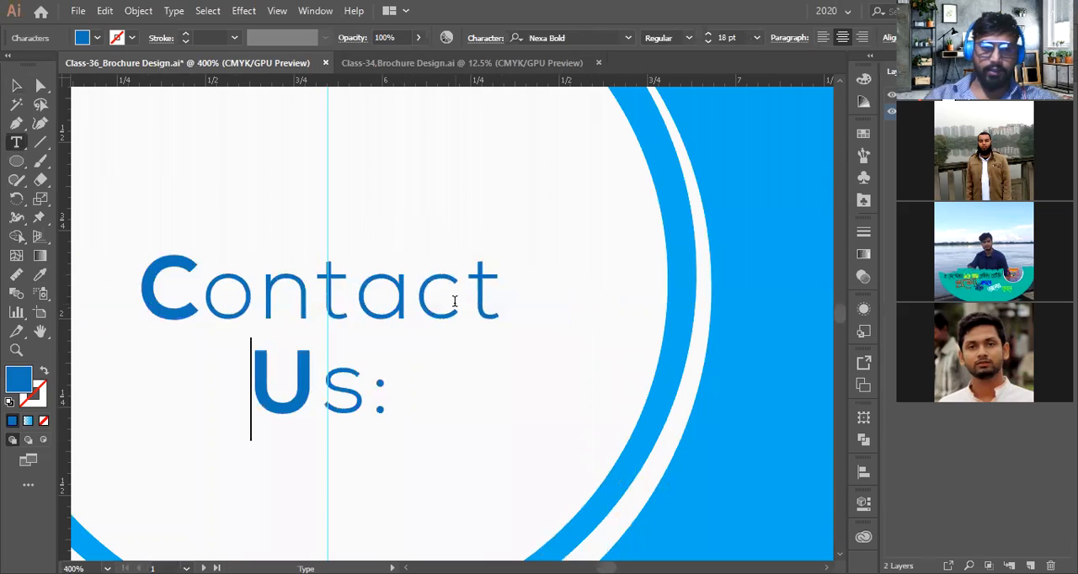
pyautogui.scroll(-2, 412, 318)
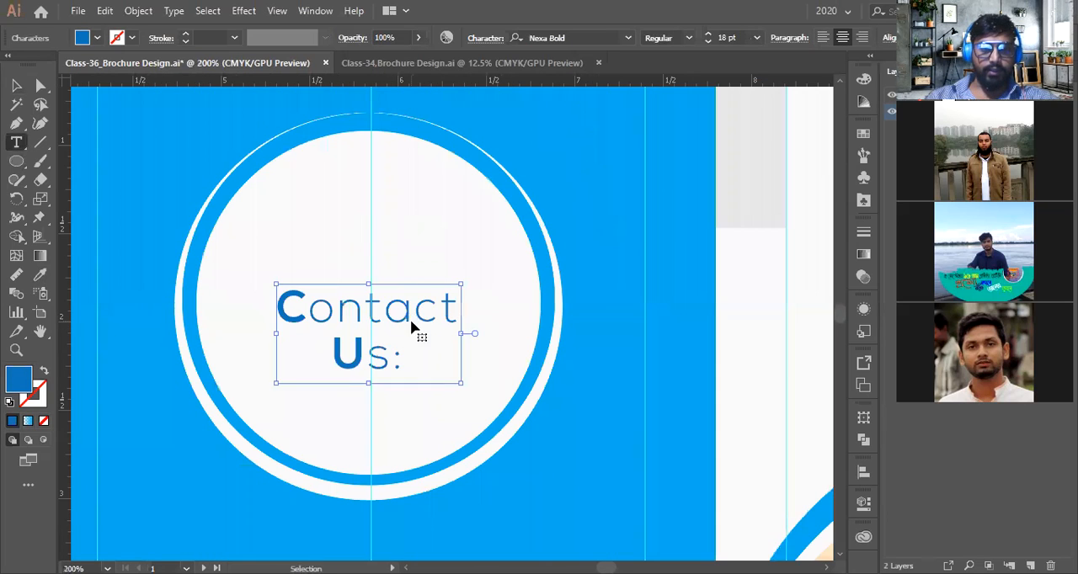
pyautogui.hotkey('ctrl', 'z')
pyautogui.press('Escape')
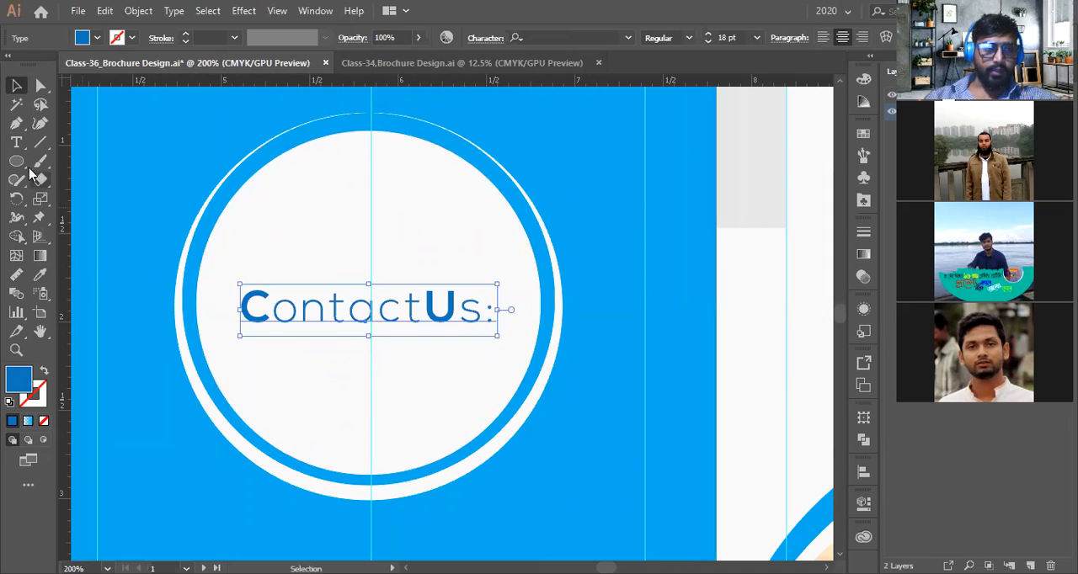
# Draw a blue triangle with the Polygon tool over the heading inside the circle
pyautogui.moveTo(16, 161); pyautogui.dragTo(93, 218)
pyautogui.moveTo(312, 253); pyautogui.dragTo(415, 303)
pyautogui.press('Up')
pyautogui.press('Up')
pyautogui.press('Up')
pyautogui.press('Up')
pyautogui.press('Up')
pyautogui.press('Up')
pyautogui.press('Up')
pyautogui.press('Up')
pyautogui.press('Up')
pyautogui.press('Up')
pyautogui.press('Down')
pyautogui.press('Down')
pyautogui.press('Down')
pyautogui.press('Down')
pyautogui.press('Down')
pyautogui.press('Down')
pyautogui.press('Down')
pyautogui.press('Down')
pyautogui.press('Down')
pyautogui.press('Down')
pyautogui.press('Down')
pyautogui.press('Down')
pyautogui.press('Down')
pyautogui.press('v')
pyautogui.moveTo(346, 263); pyautogui.dragTo(411, 269)
pyautogui.moveTo(373, 320); pyautogui.dragTo(373, 347)
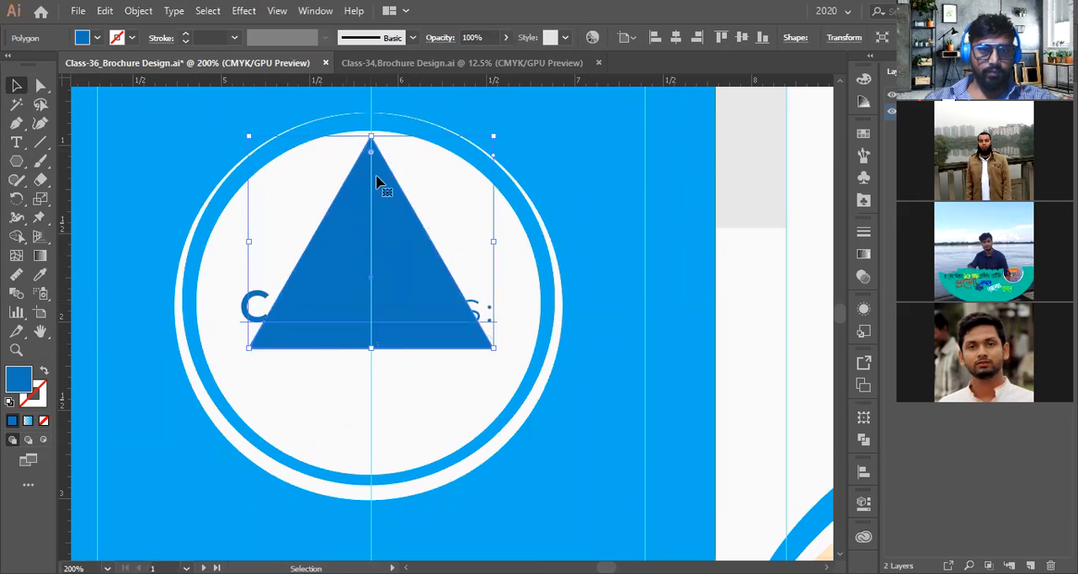
# Recolour the heading text white by sampling the circle's white fill with the Eyedropper
pyautogui.click(264, 296)
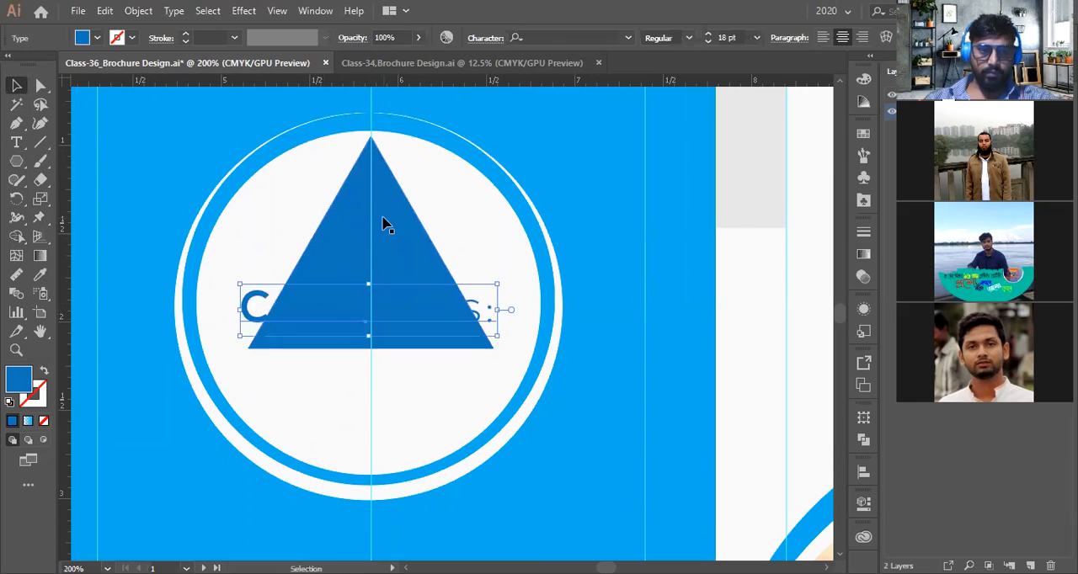
pyautogui.click(39, 275)
pyautogui.click(317, 392)
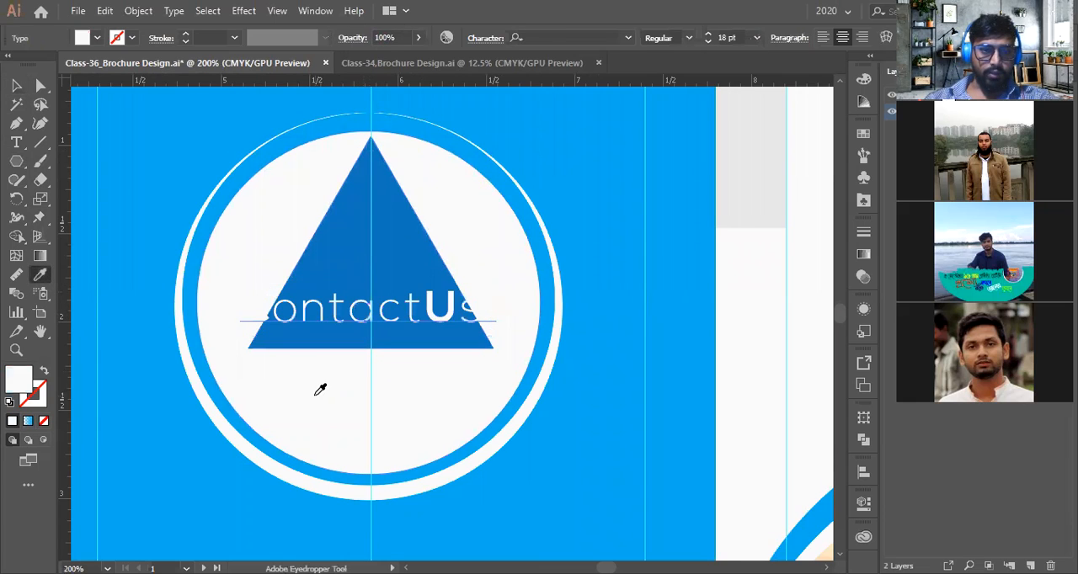
pyautogui.press('v')
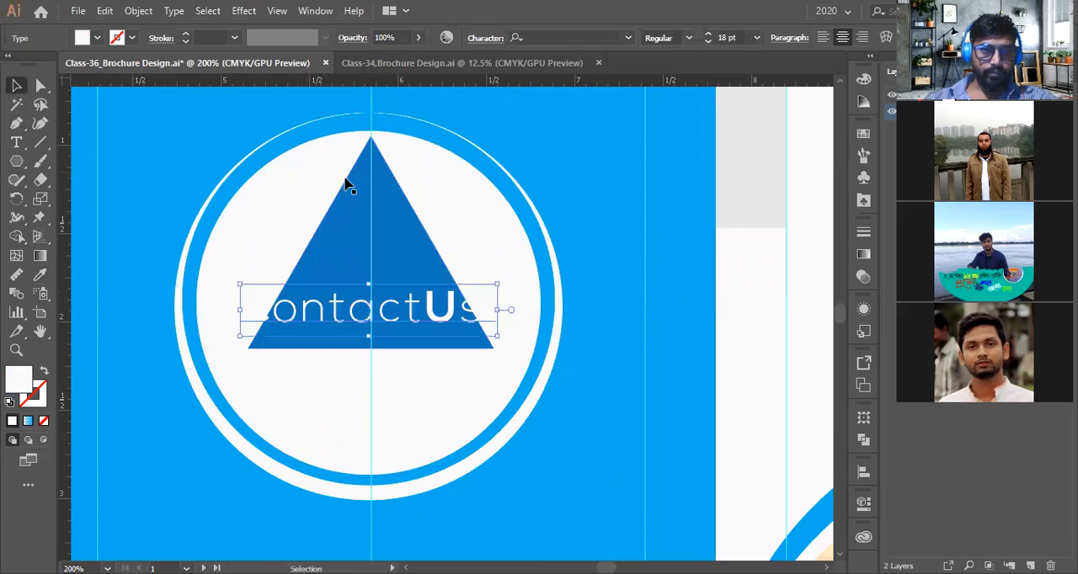
# Move the triangle up toward the top of the inner circle
pyautogui.click(387, 215)
pyautogui.scroll(3, 389, 213)
pyautogui.moveTo(370, 247); pyautogui.dragTo(361, 147)
pyautogui.scroll(-2, 396, 248)
pyautogui.click(437, 107)
pyautogui.click(413, 274)
pyautogui.scroll(-2, 413, 274)
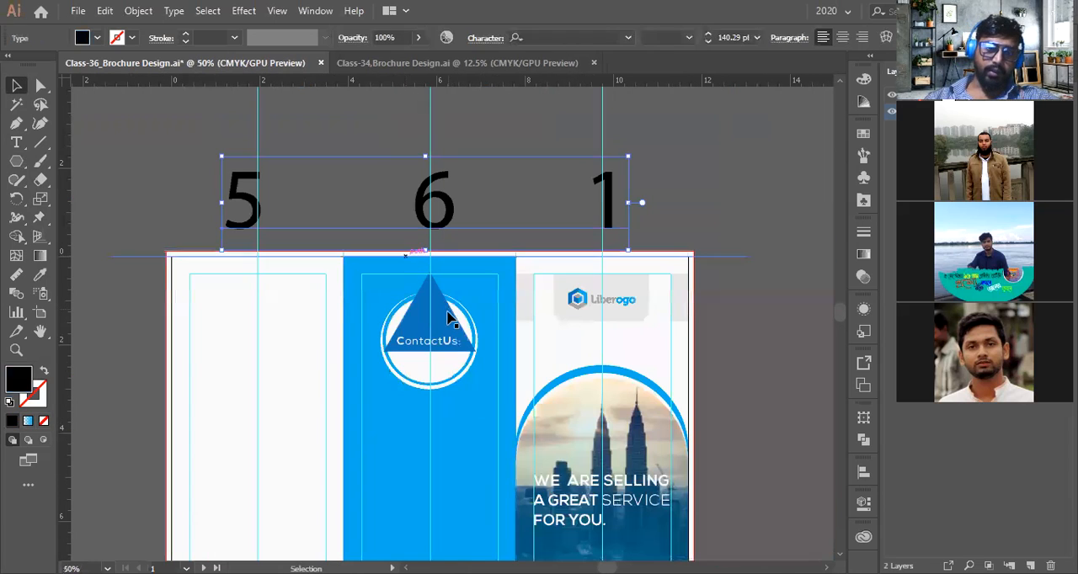
# Undo back to the blue heading before the triangle was drawn
pyautogui.press('Delete')
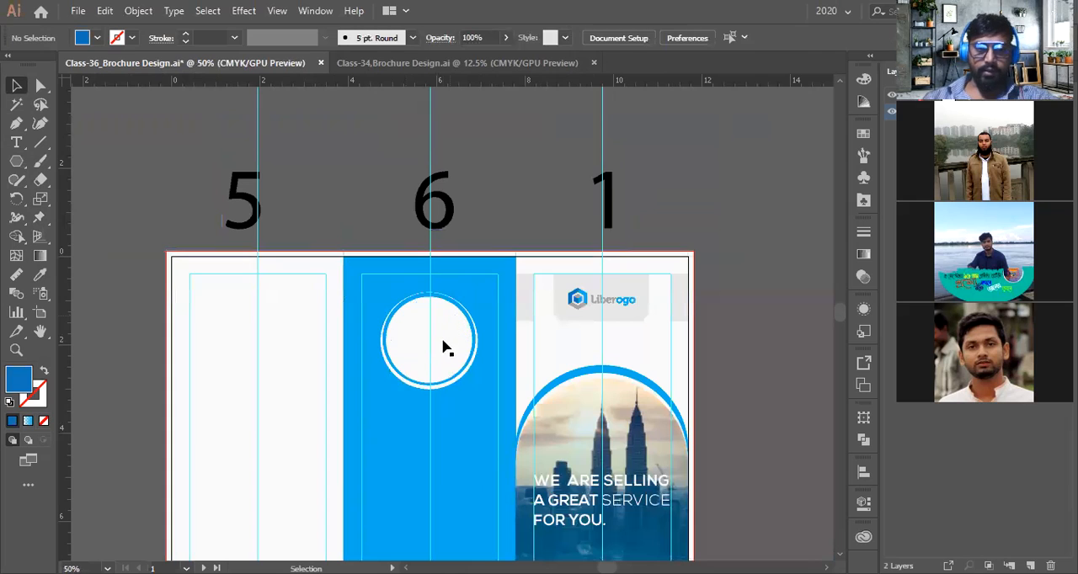
pyautogui.hotkey('ctrl', 'z')
pyautogui.hotkey('ctrl', 'z')
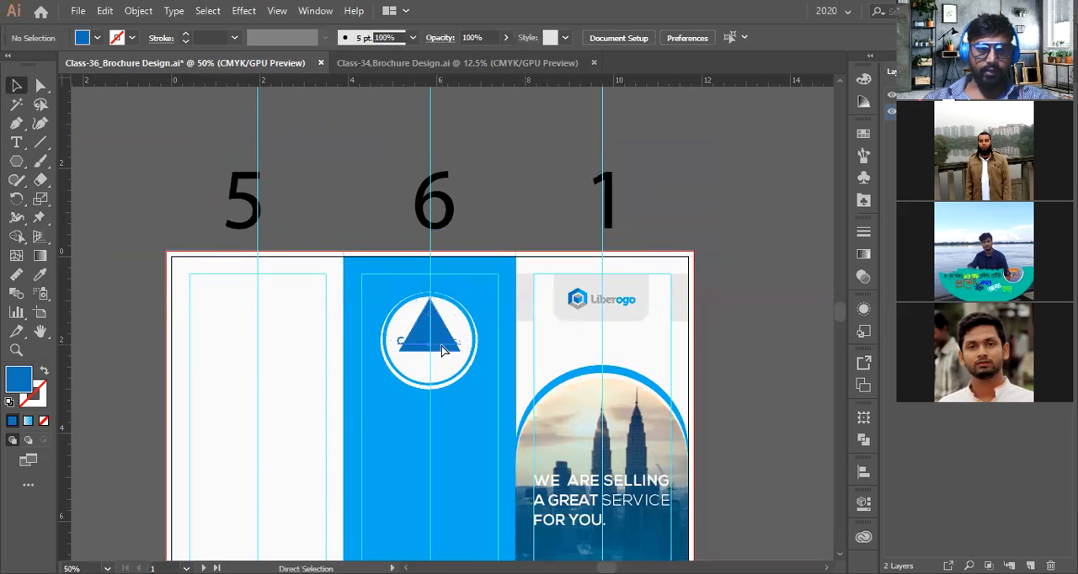
pyautogui.hotkey('ctrl', 'z')
pyautogui.hotkey('ctrl', 'z')
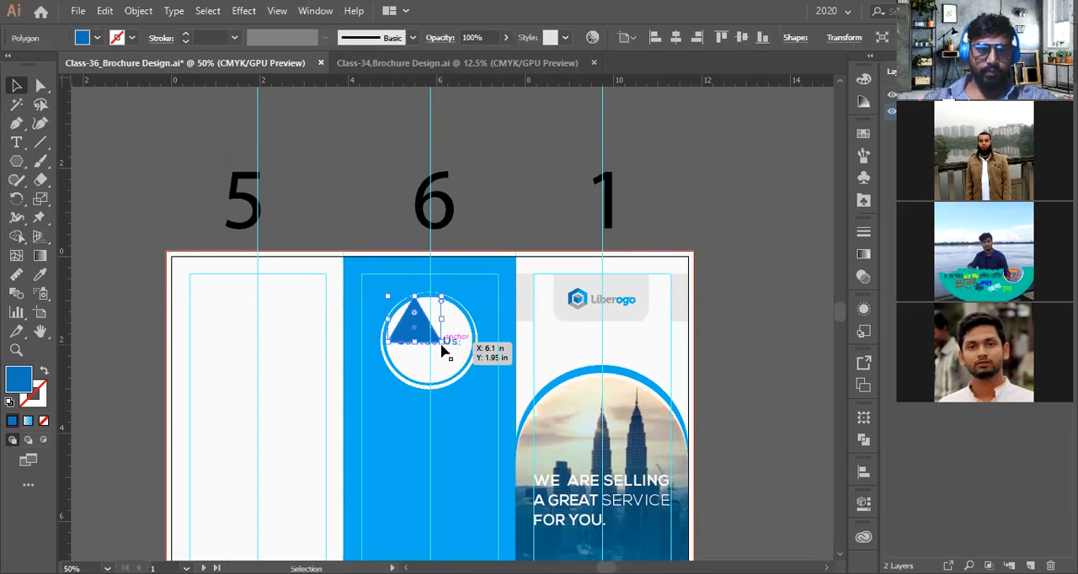
pyautogui.hotkey('ctrl', 'z')
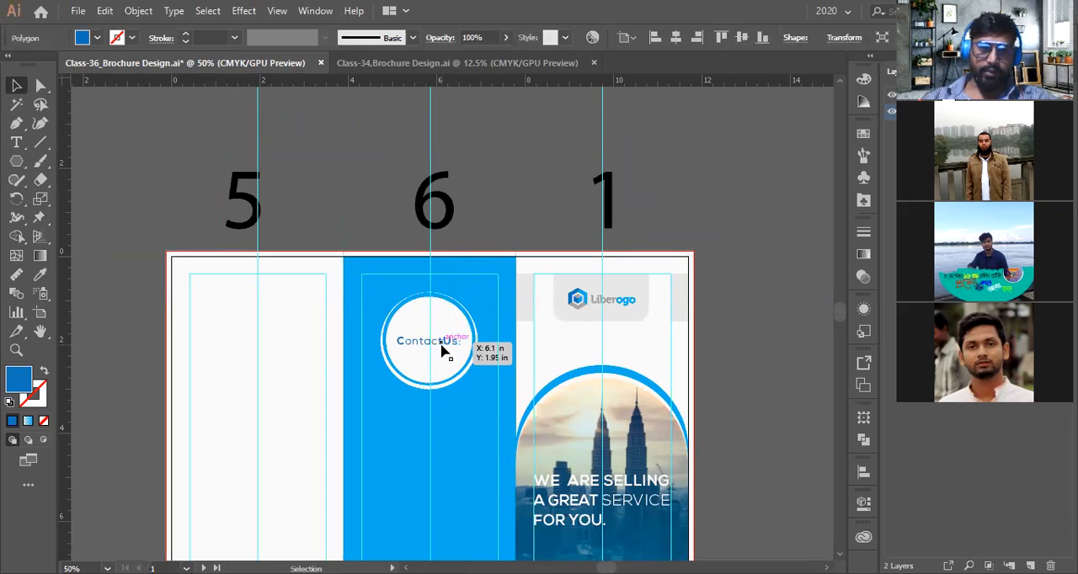
# Restore the space between Contact and Us in the heading
pyautogui.scroll(-1, 455, 368)
pyautogui.scroll(2, 434, 353)
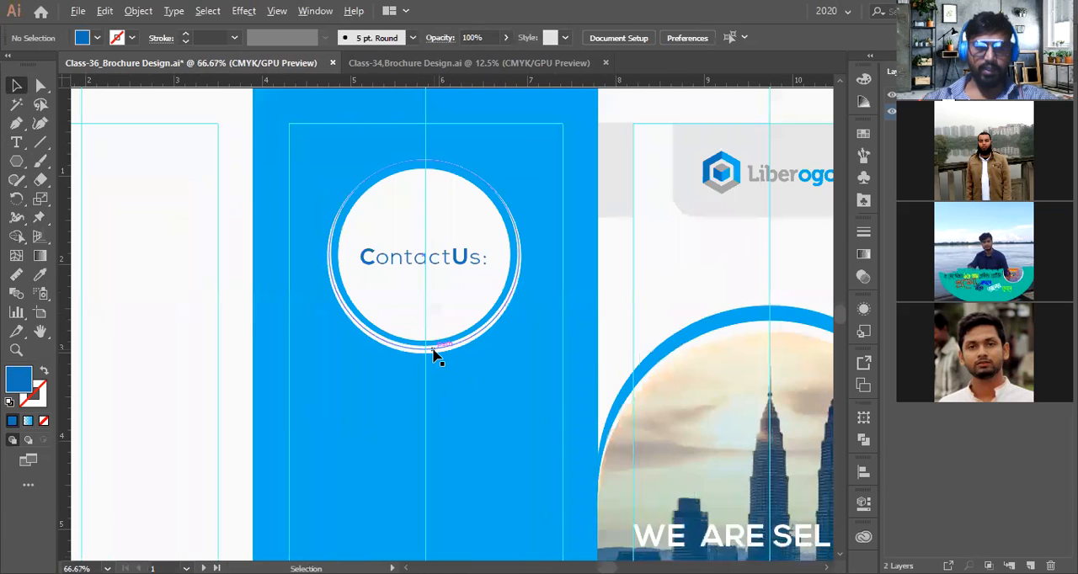
pyautogui.scroll(1, 450, 268)
pyautogui.click(455, 265)
pyautogui.doubleClick(451, 262)
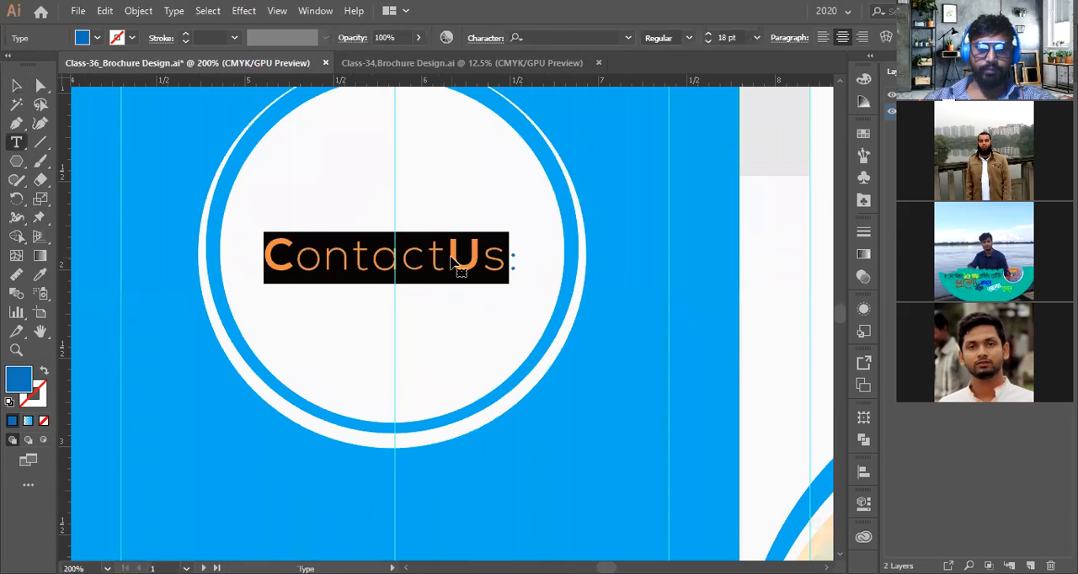
pyautogui.click(449, 257)
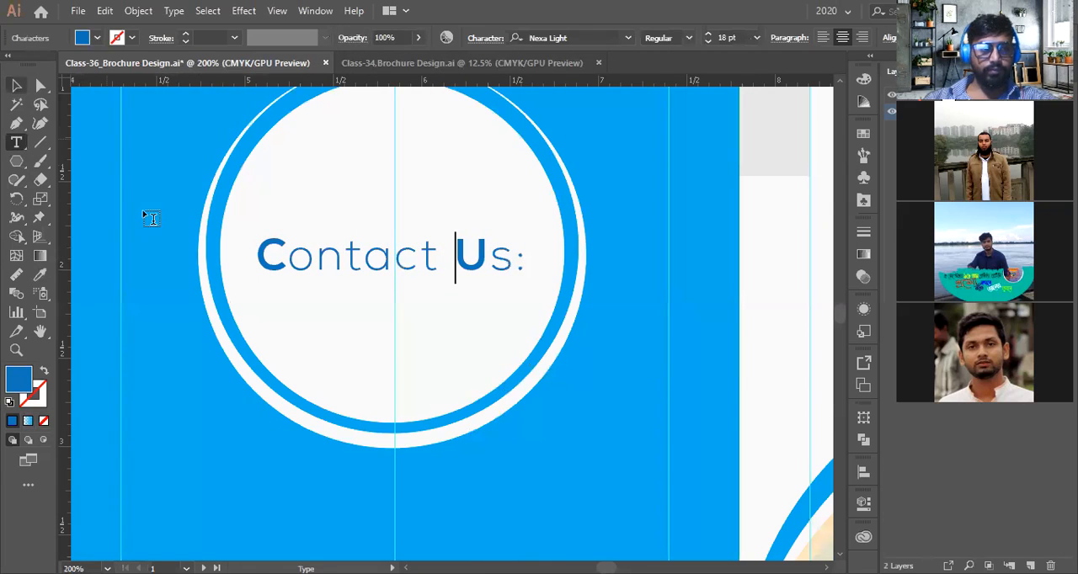
pyautogui.press('Escape')
pyautogui.scroll(-3, 370, 274)
pyautogui.scroll(-1, 373, 282)
pyautogui.scroll(-2, 407, 301)
pyautogui.click(631, 343)
pyautogui.scroll(-5, 577, 361)
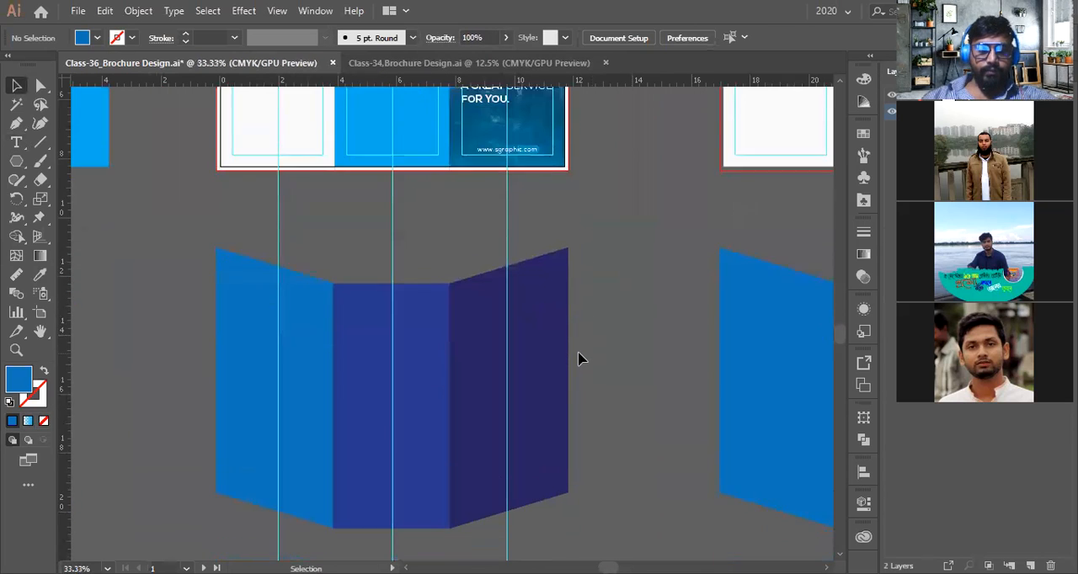
# Move the red-framed contact details group from the older brochure design into the blue Contact Us panel
pyautogui.scroll(-5, 577, 360)
pyautogui.hscroll(-3, 272, 373)
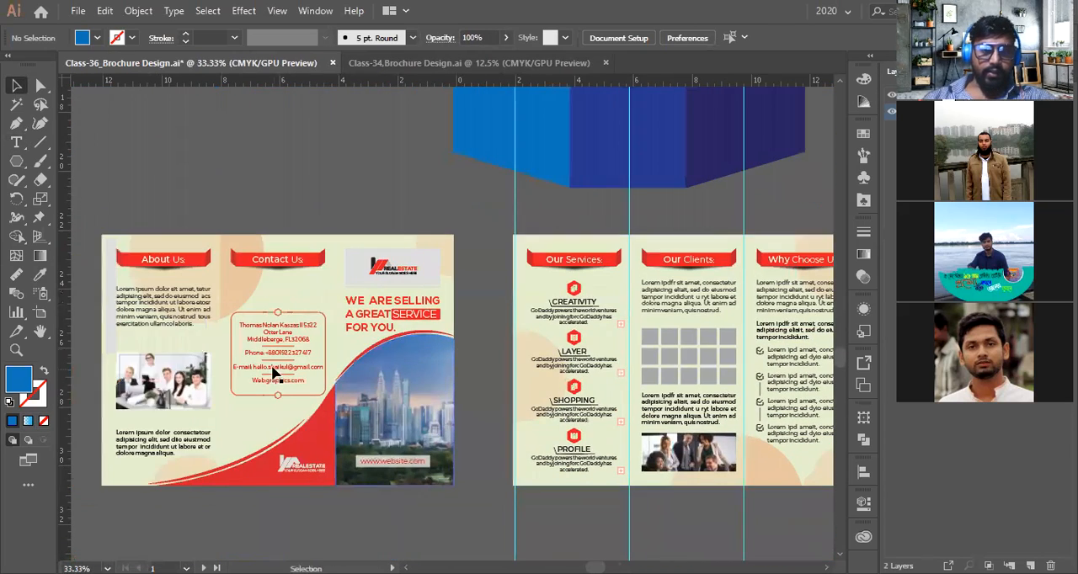
pyautogui.scroll(3, 272, 373)
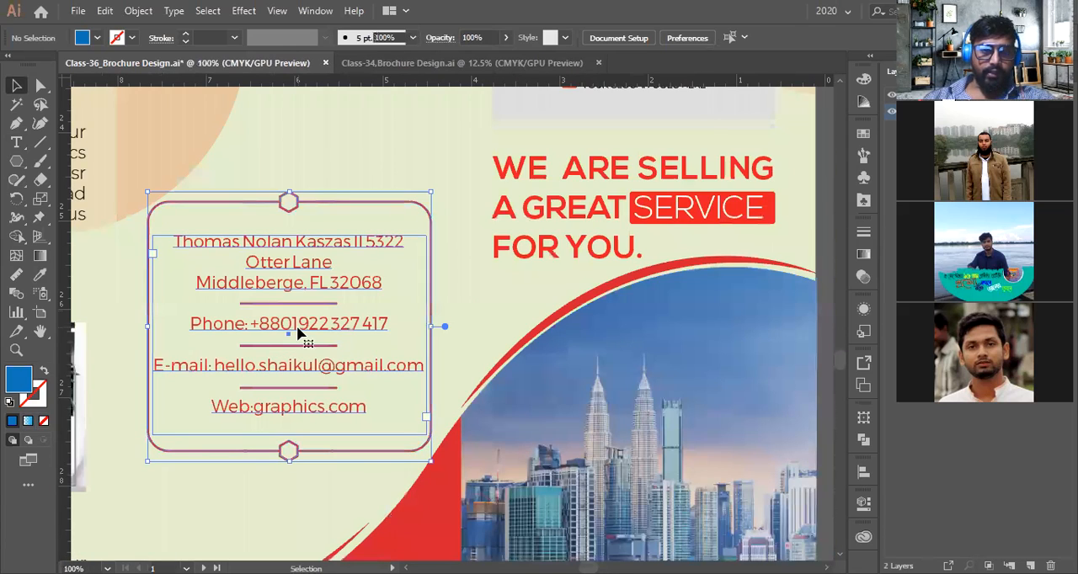
pyautogui.click(297, 332)
pyautogui.scroll(-5, 297, 333)
pyautogui.scroll(3, 188, 332)
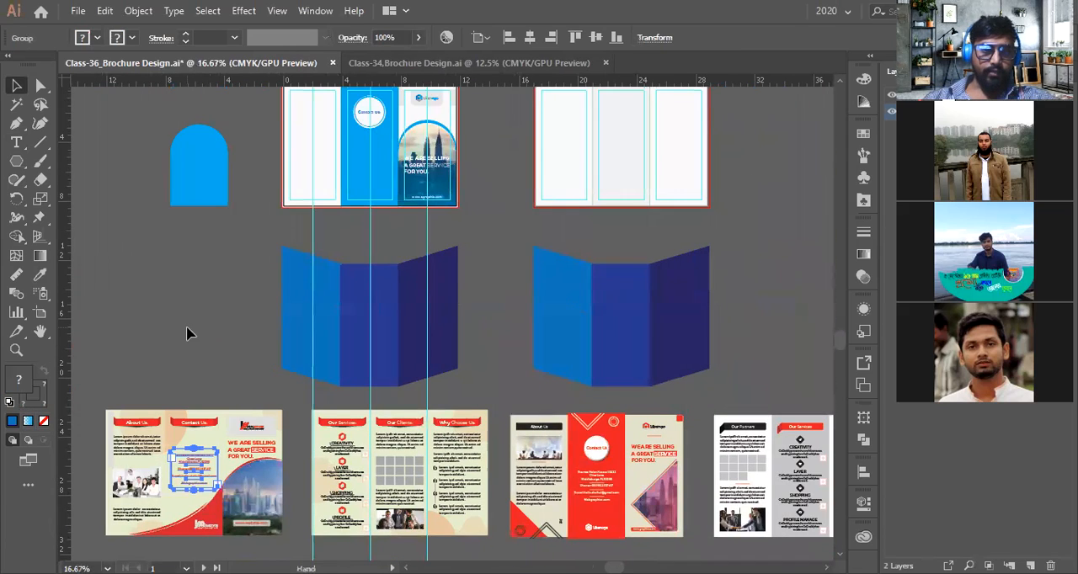
pyautogui.scroll(-1, 197, 399)
pyautogui.moveTo(193, 433); pyautogui.dragTo(327, 200)
# Adjust the contact details group's position within the blue panel
pyautogui.scroll(5, 327, 201)
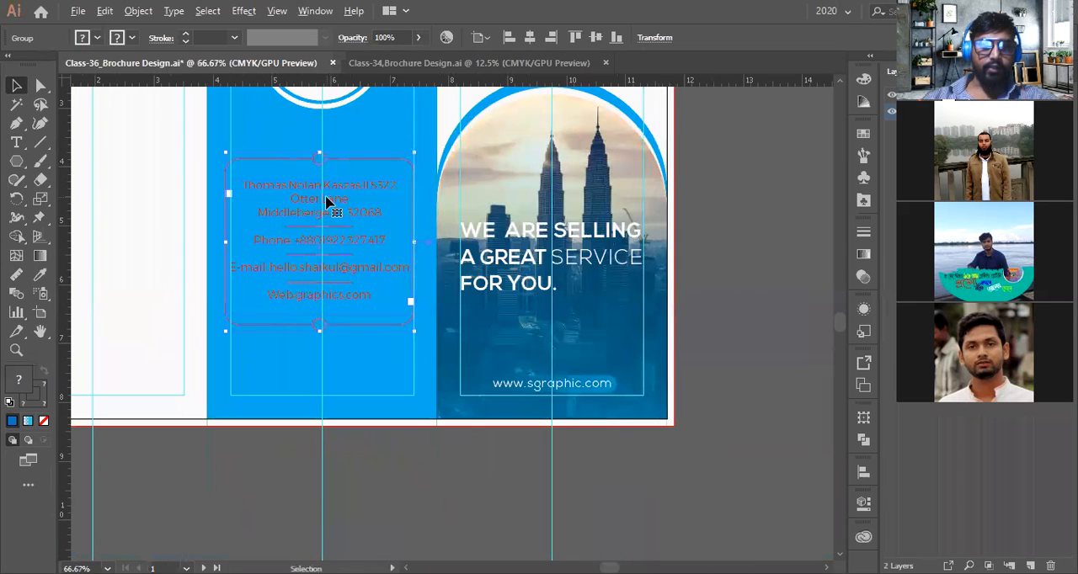
pyautogui.scroll(1, 150, 238)
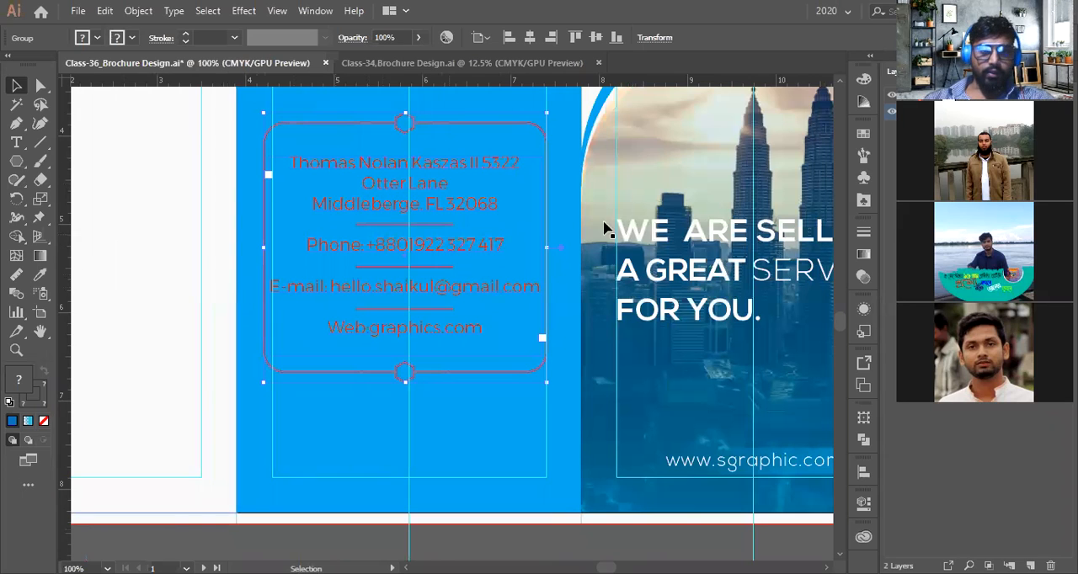
pyautogui.scroll(1, 248, 253)
pyautogui.scroll(1, 221, 250)
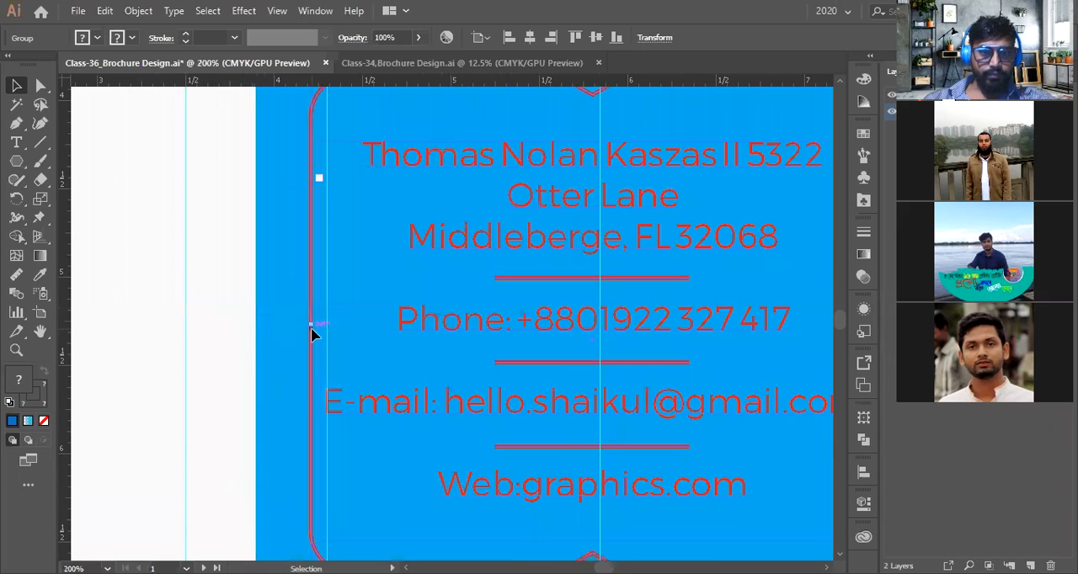
pyautogui.click(166, 296)
pyautogui.click(312, 318)
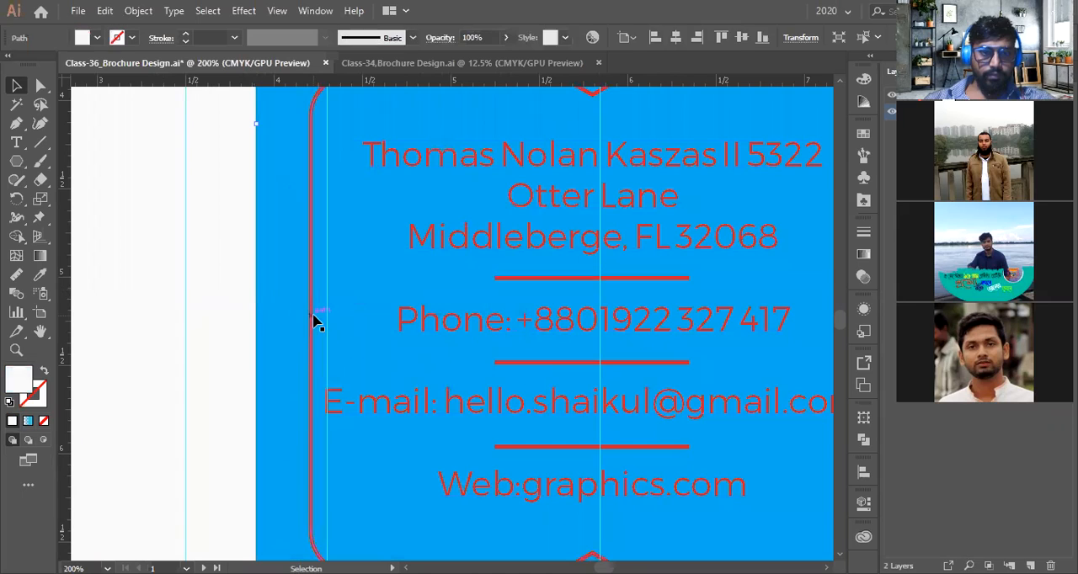
pyautogui.moveTo(313, 325); pyautogui.dragTo(327, 327)
pyautogui.scroll(-1, 326, 328)
pyautogui.scroll(-3, 326, 327)
pyautogui.scroll(4, 517, 332)
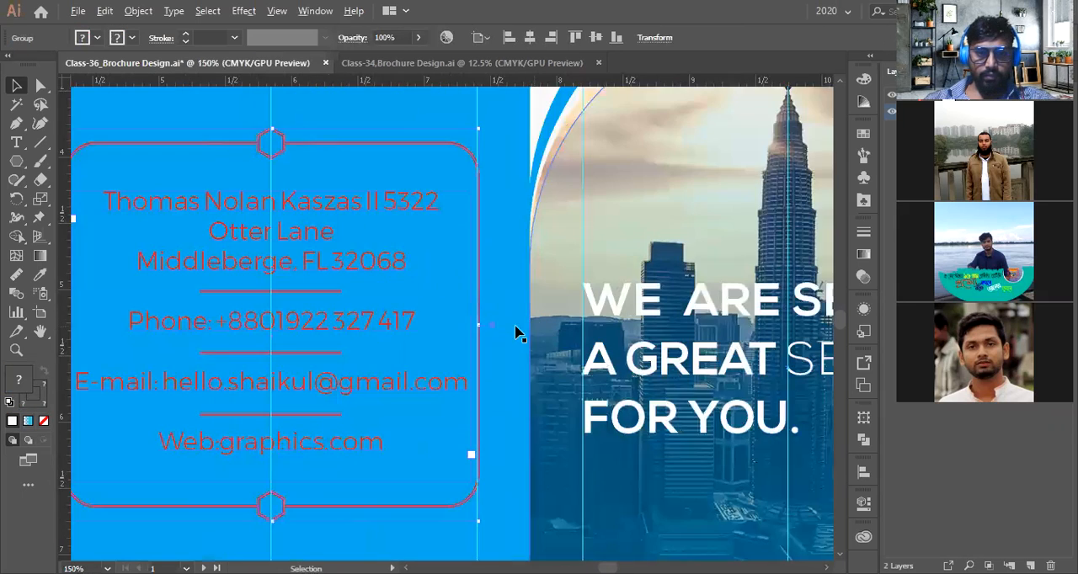
pyautogui.scroll(3, 477, 334)
pyautogui.moveTo(479, 309)
pyautogui.mouseDown()
pyautogui.moveTo(458, 310)
pyautogui.moveTo(478, 313)
pyautogui.mouseUp()
pyautogui.scroll(-7, 505, 325)
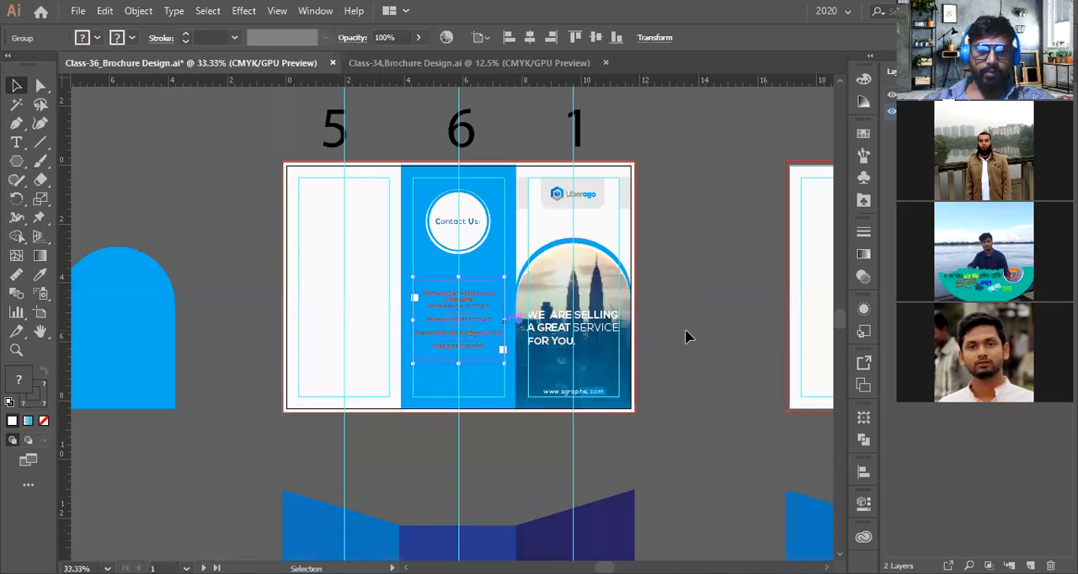
pyautogui.click(686, 332)
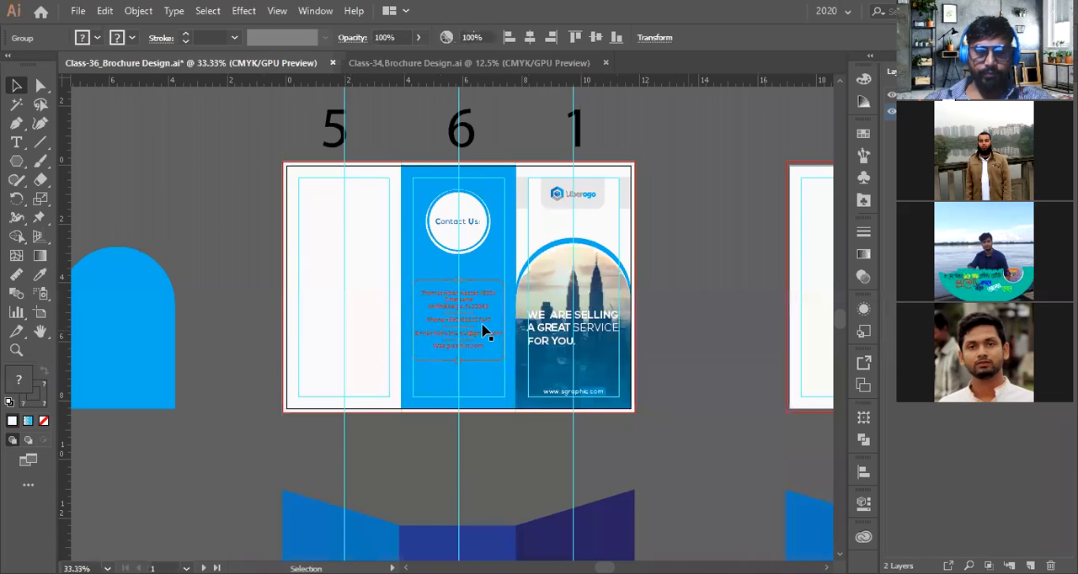
# Ungroup the contact details group in the blue panel
pyautogui.scroll(2, 487, 330)
pyautogui.click(461, 268)
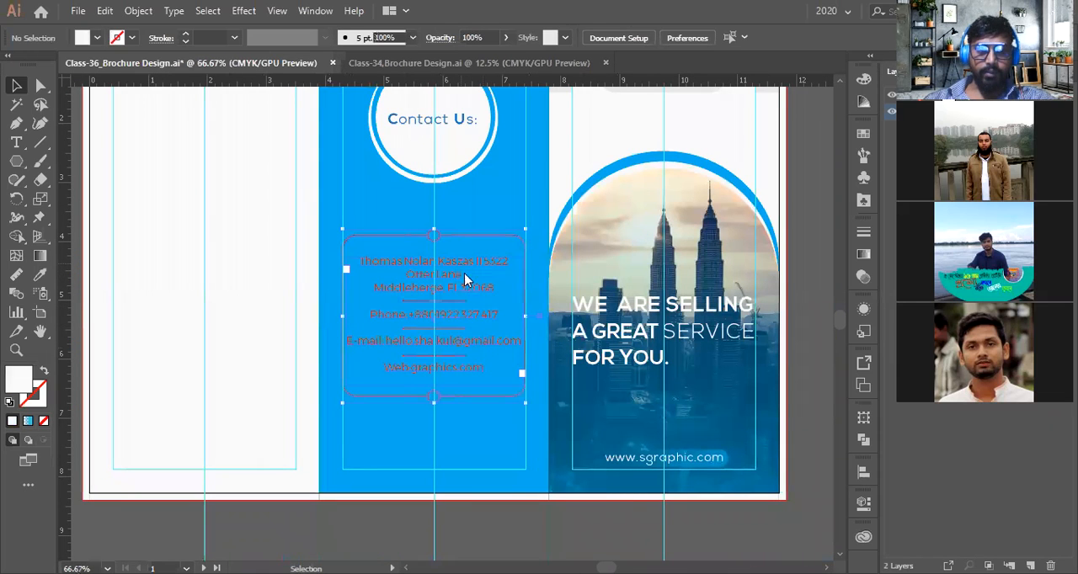
pyautogui.rightClick(464, 273)
pyautogui.click(497, 393)
pyautogui.scroll(-3, 500, 421)
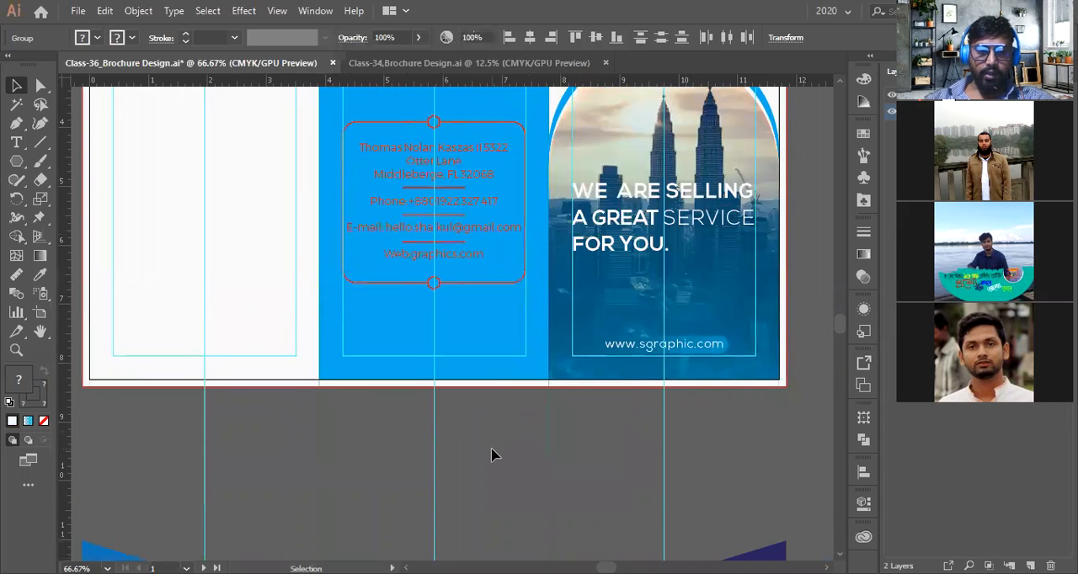
pyautogui.scroll(2, 490, 447)
pyautogui.click(451, 237)
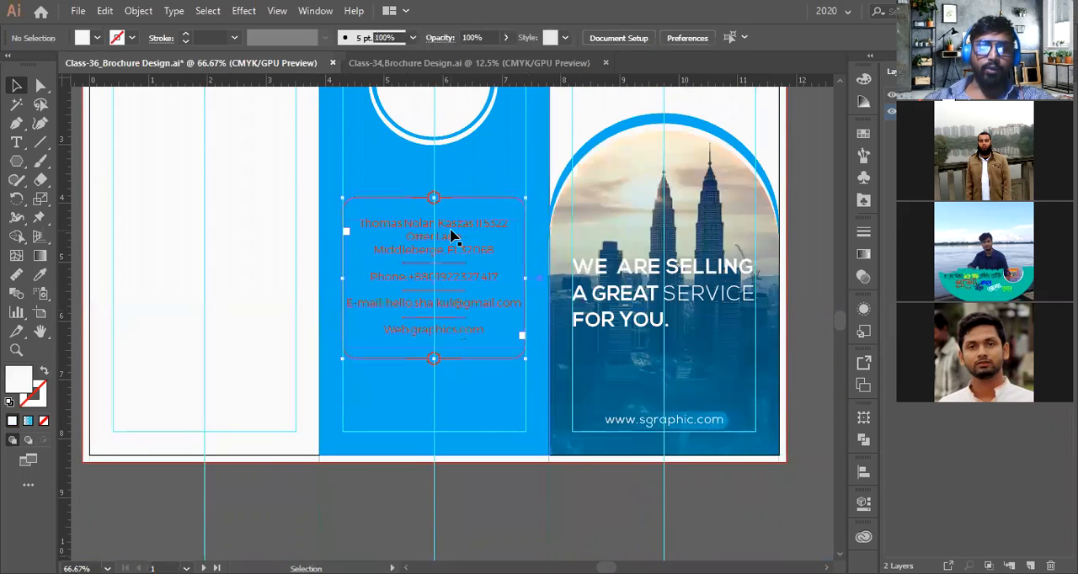
pyautogui.moveTo(459, 237); pyautogui.dragTo(459, 322)
pyautogui.rightClick(456, 241)
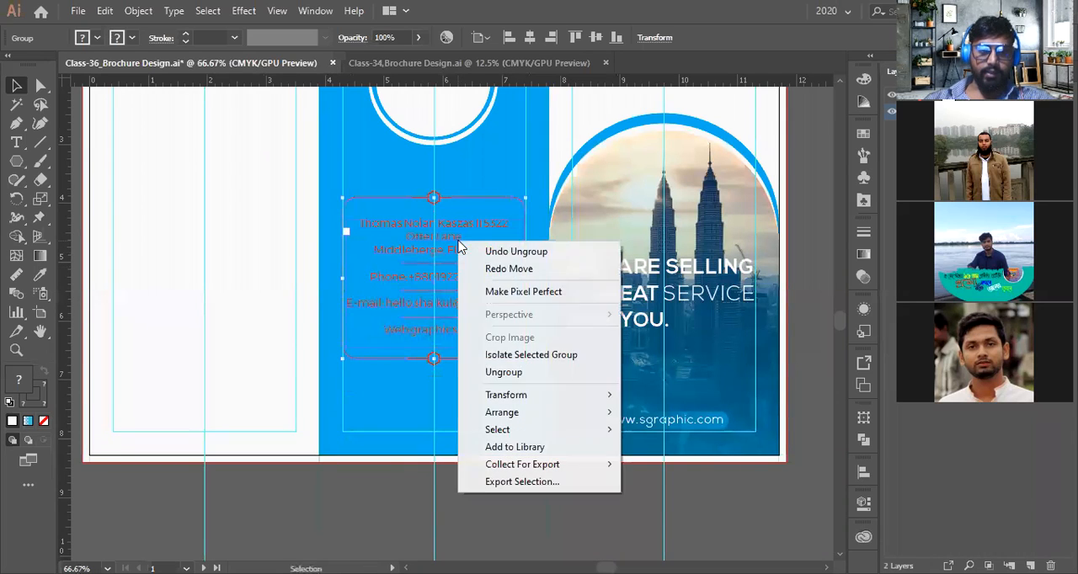
pyautogui.click(503, 371)
pyautogui.click(487, 373)
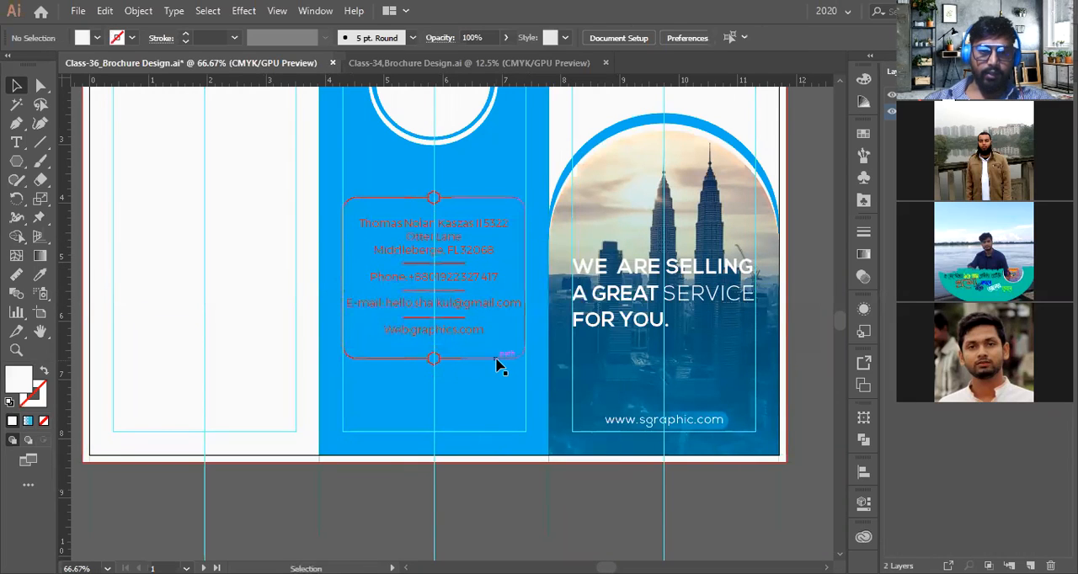
# Delete the left and right sides of the rounded frame, keeping the hexagon dividers above and below the text
pyautogui.click(497, 361)
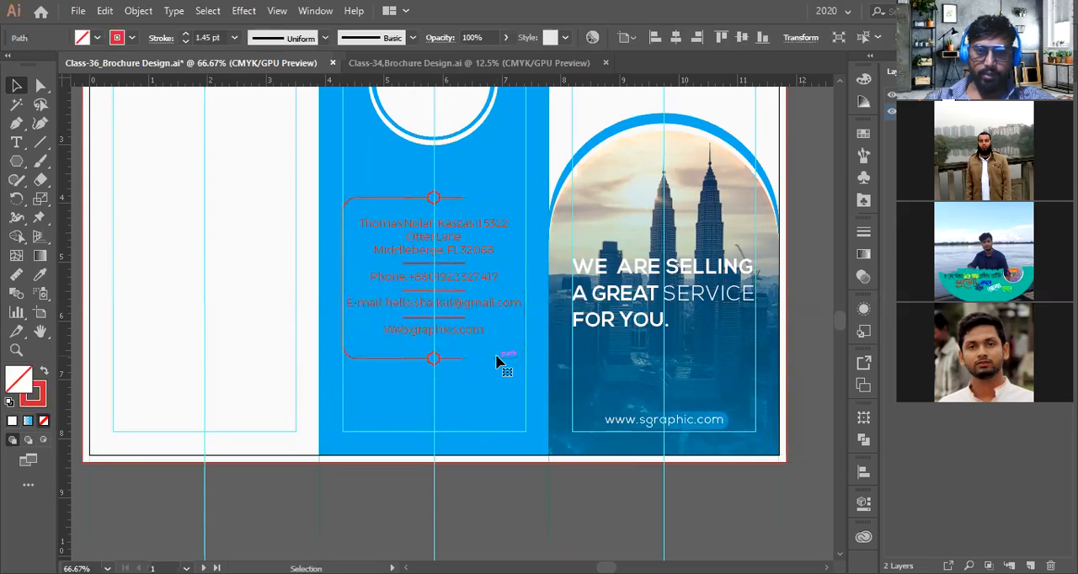
pyautogui.press('Delete')
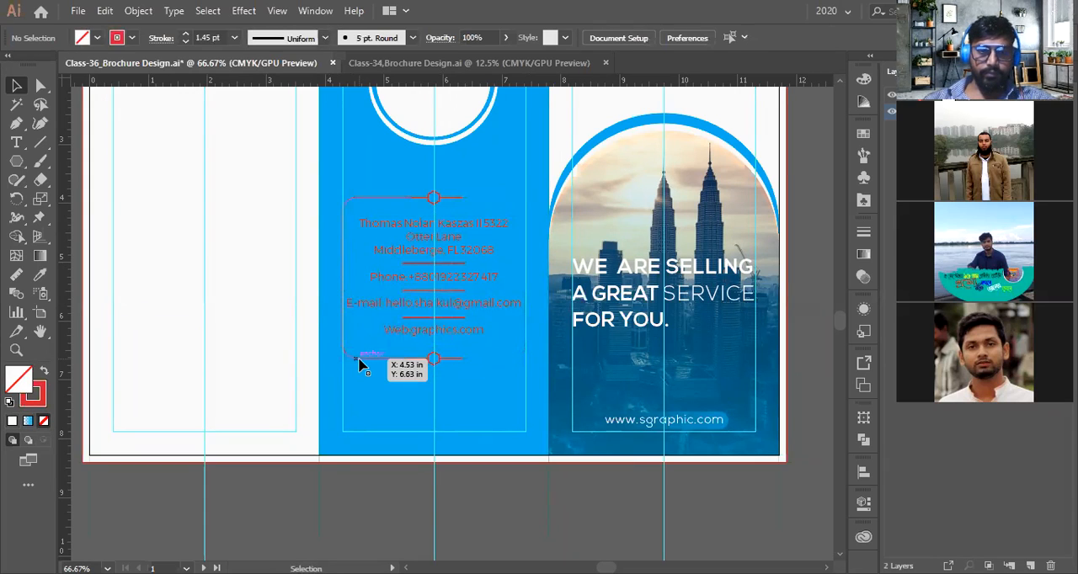
pyautogui.click(357, 362)
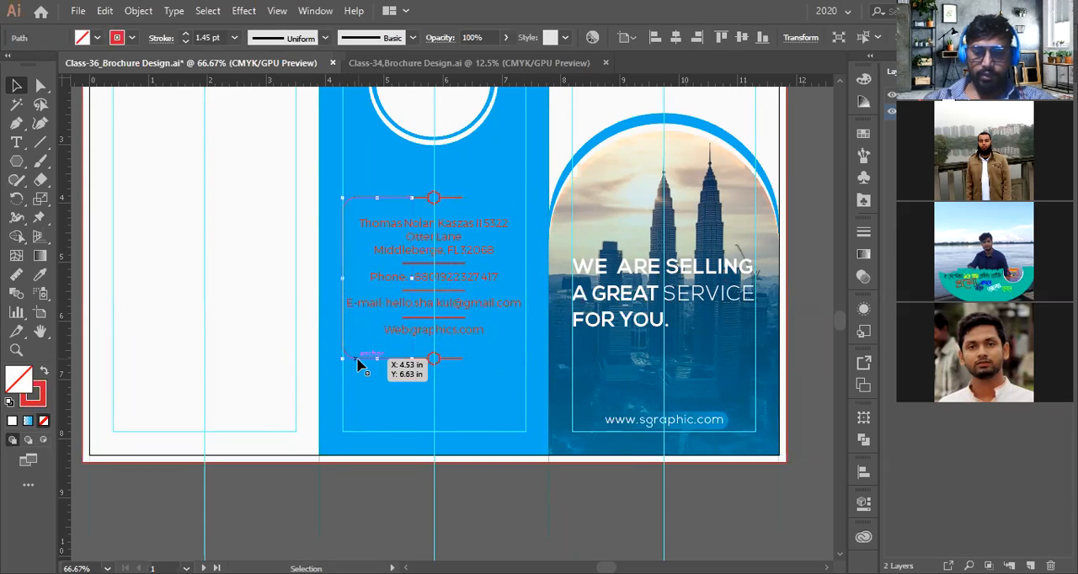
pyautogui.press('Delete')
# Lengthen the bottom hexagon divider's line outward on both the left and right ends
pyautogui.scroll(-1, 471, 455)
pyautogui.scroll(3, 465, 488)
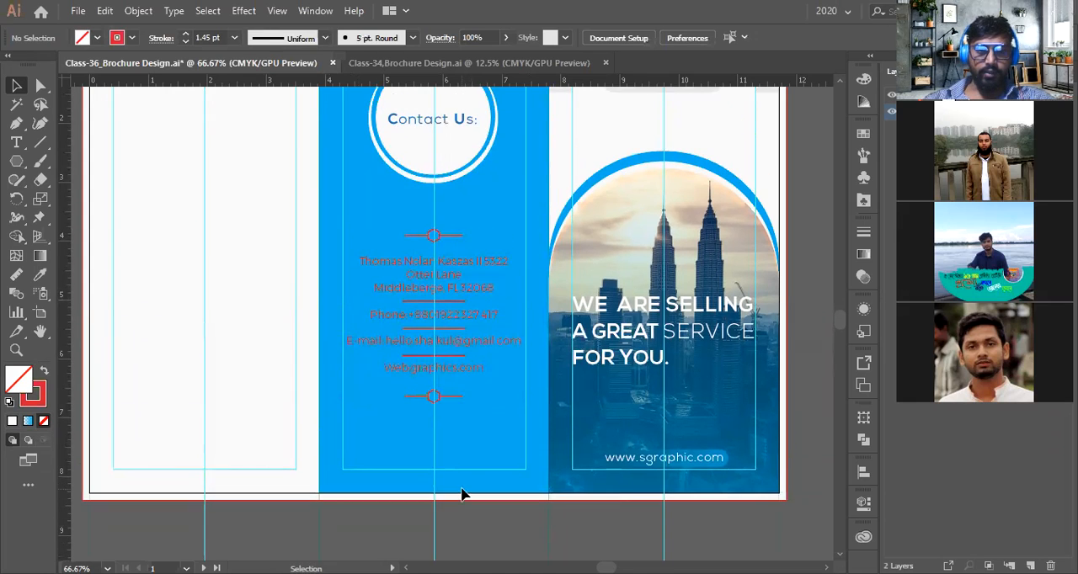
pyautogui.scroll(1, 455, 423)
pyautogui.scroll(2, 455, 430)
pyautogui.press('a')
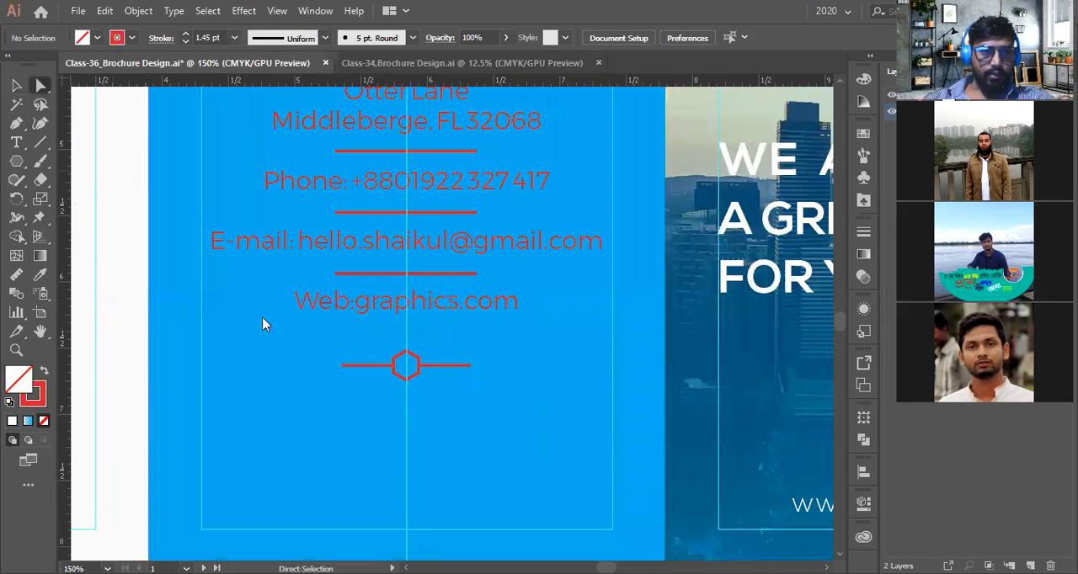
pyautogui.click(342, 364)
pyautogui.hotkey('shift', 'Left')
pyautogui.hotkey('shift', 'Left')
pyautogui.hotkey('shift', 'Left')
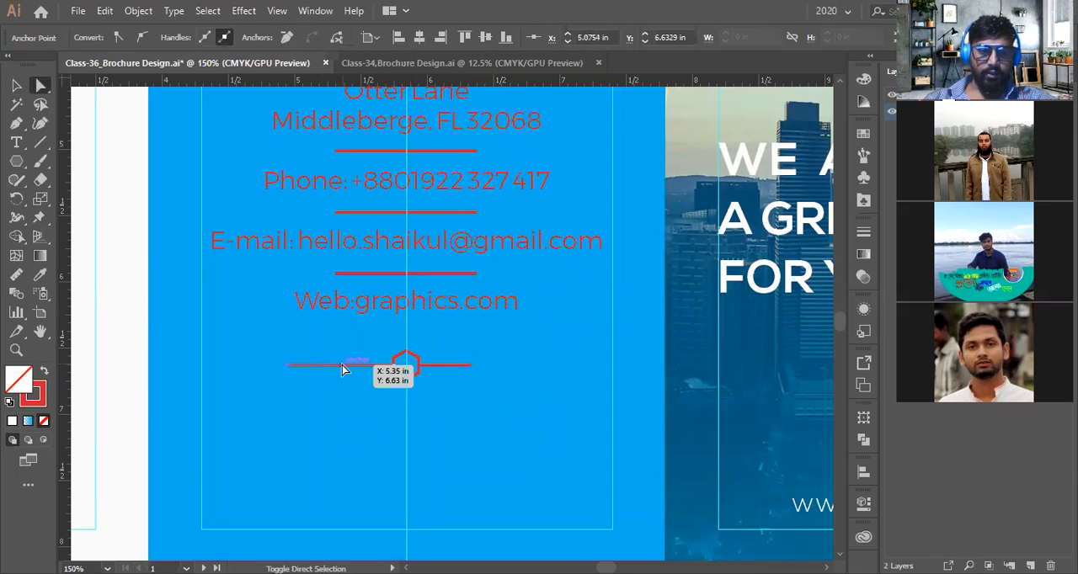
pyautogui.click(470, 365)
pyautogui.hotkey('shift', 'Right')
pyautogui.hotkey('shift', 'Right')
pyautogui.hotkey('shift', 'Right')
pyautogui.hotkey('shift', 'Right')
pyautogui.hotkey('shift', 'Right')
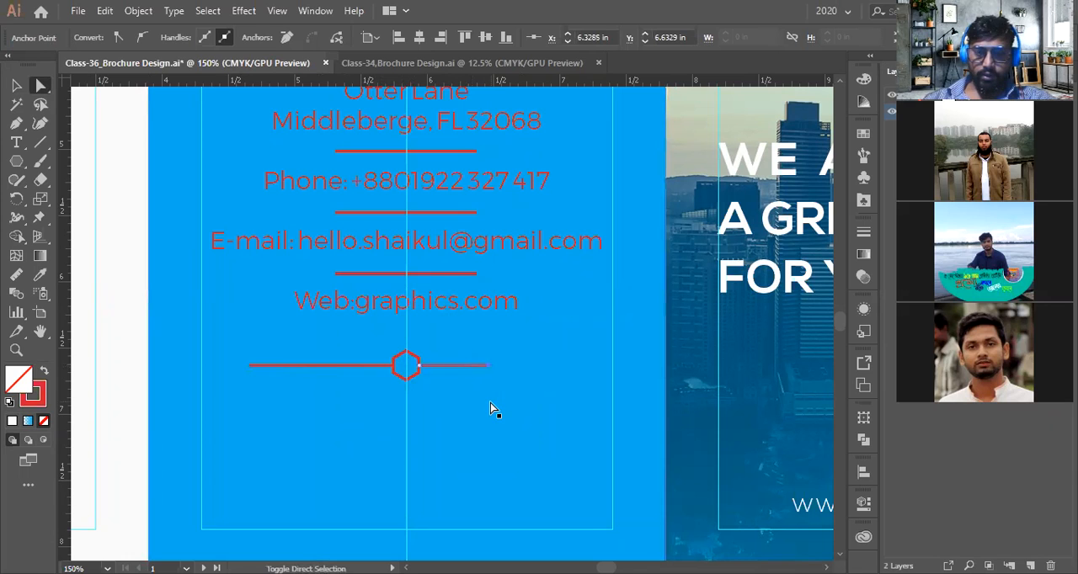
pyautogui.press('v')
# Recolour the contact details text white by sampling the circle's white fill with the Eyedropper
pyautogui.scroll(-2, 449, 372)
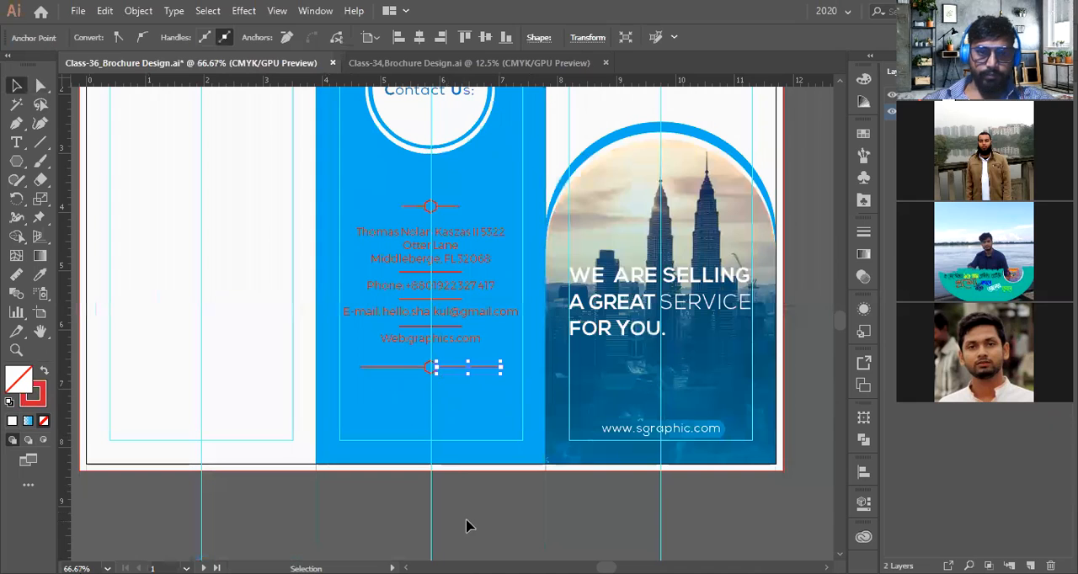
pyautogui.click(467, 316)
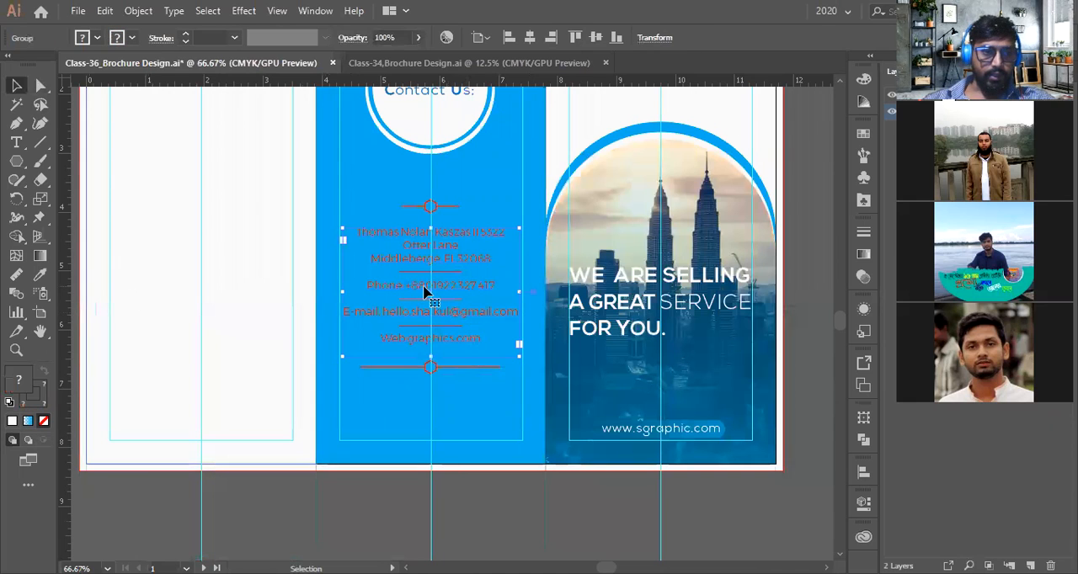
pyautogui.rightClick(423, 288)
pyautogui.click(459, 413)
pyautogui.click(469, 529)
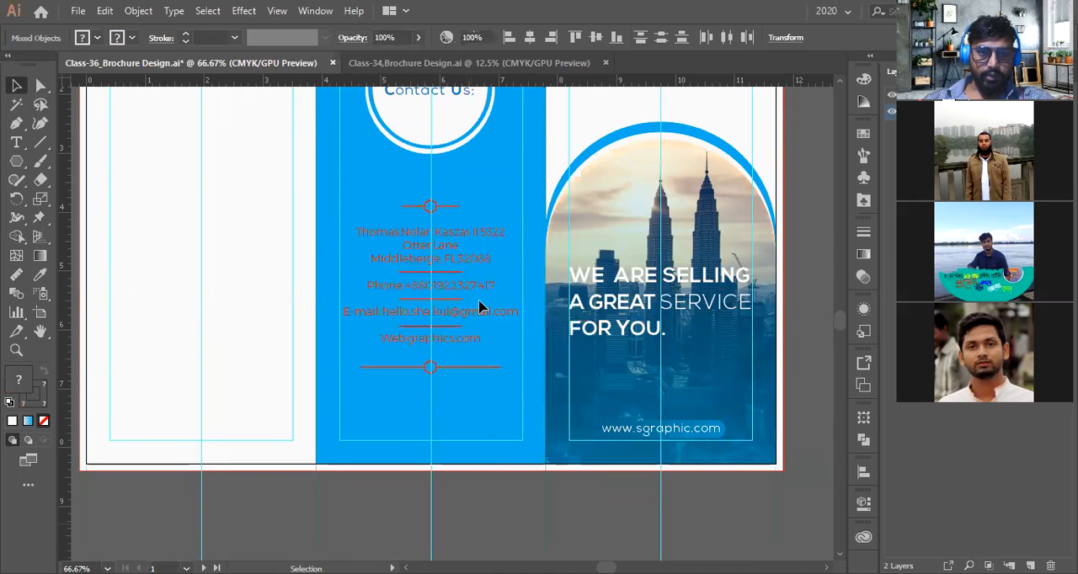
pyautogui.click(40, 276)
pyautogui.click(413, 113)
# Zoom in to examine the top hexagon divider above the contact text
pyautogui.press('v')
pyautogui.scroll(2, 482, 232)
pyautogui.press('space')
pyautogui.moveTo(379, 269); pyautogui.dragTo(476, 261)
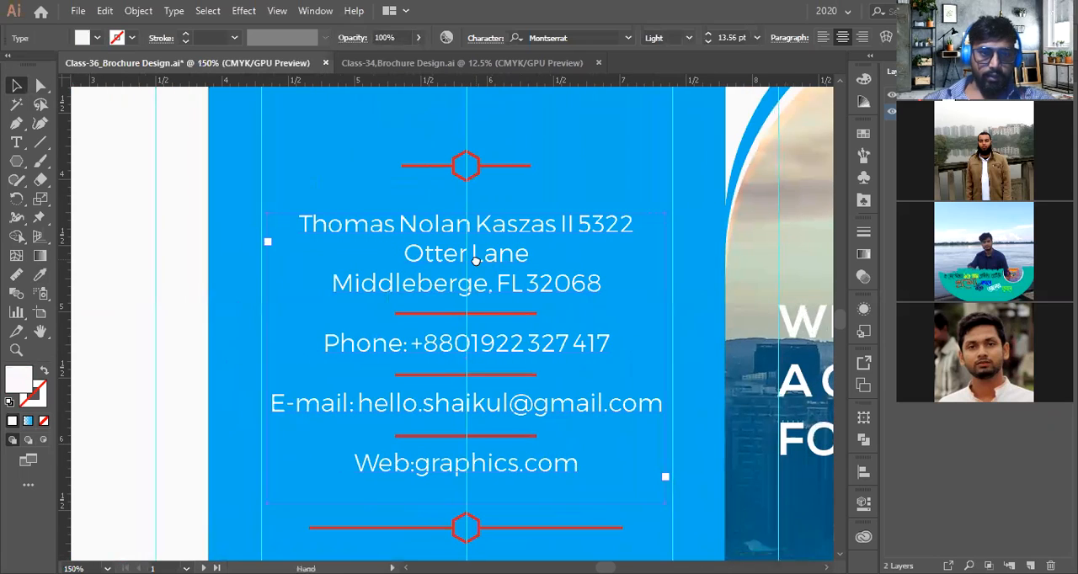
pyautogui.scroll(1, 476, 266)
pyautogui.click(498, 204)
pyautogui.click(501, 287)
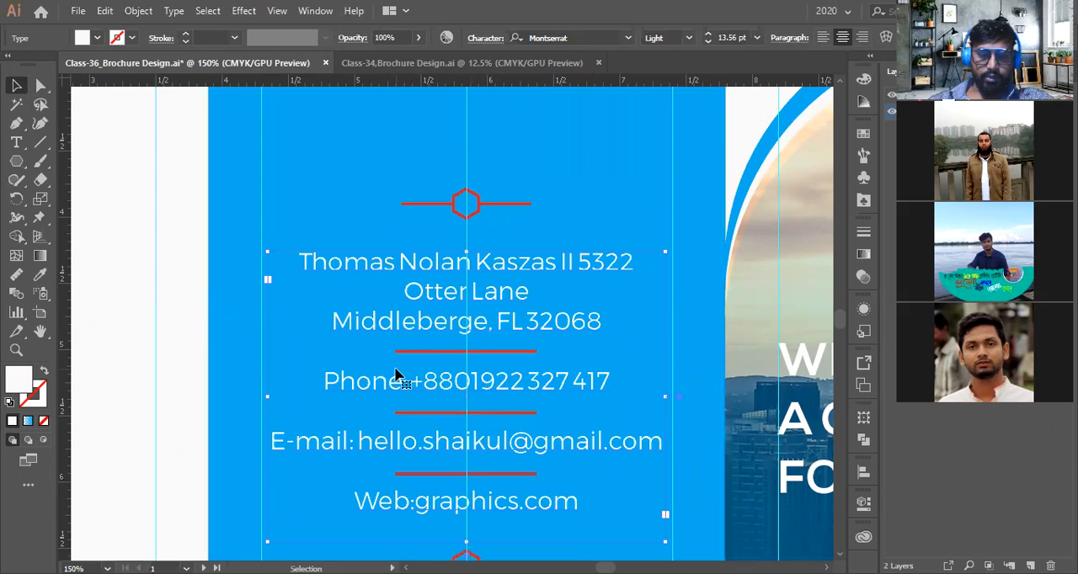
pyautogui.scroll(-1, 396, 375)
pyautogui.scroll(3, 397, 376)
pyautogui.scroll(3, 440, 341)
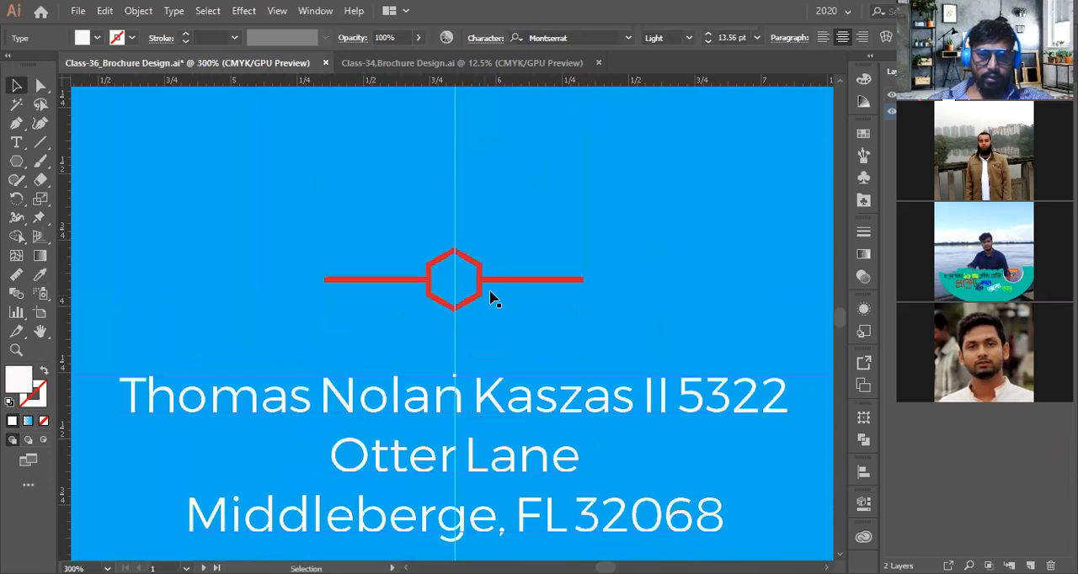
# Ungroup the top hexagon divider
pyautogui.click(482, 290)
pyautogui.scroll(-3, 482, 290)
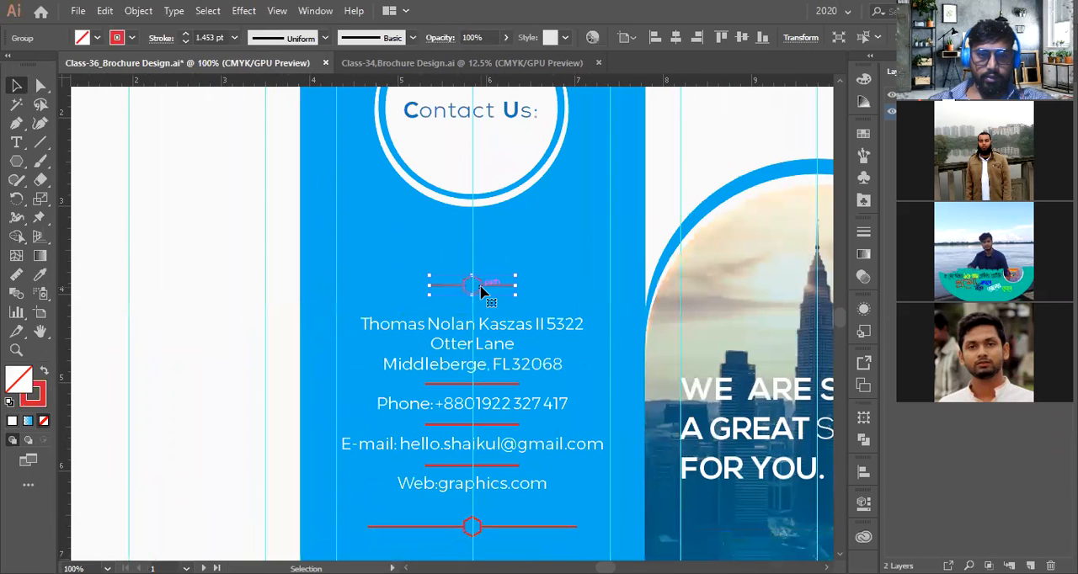
pyautogui.scroll(1, 497, 290)
pyautogui.rightClick(501, 288)
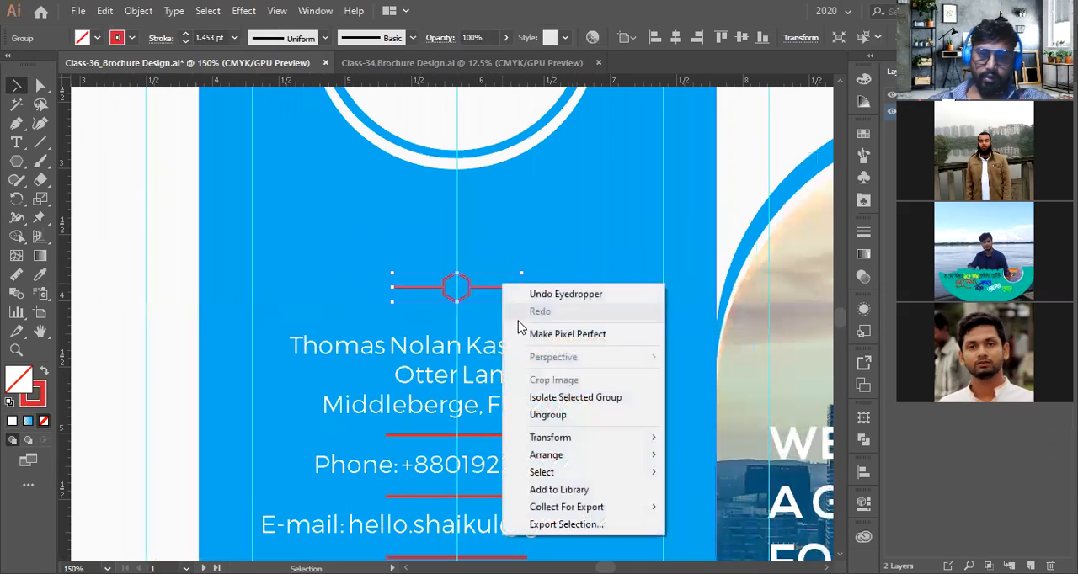
pyautogui.click(532, 413)
# Give the top divider's right line a tapered width profile and delete its left line
pyautogui.click(498, 289)
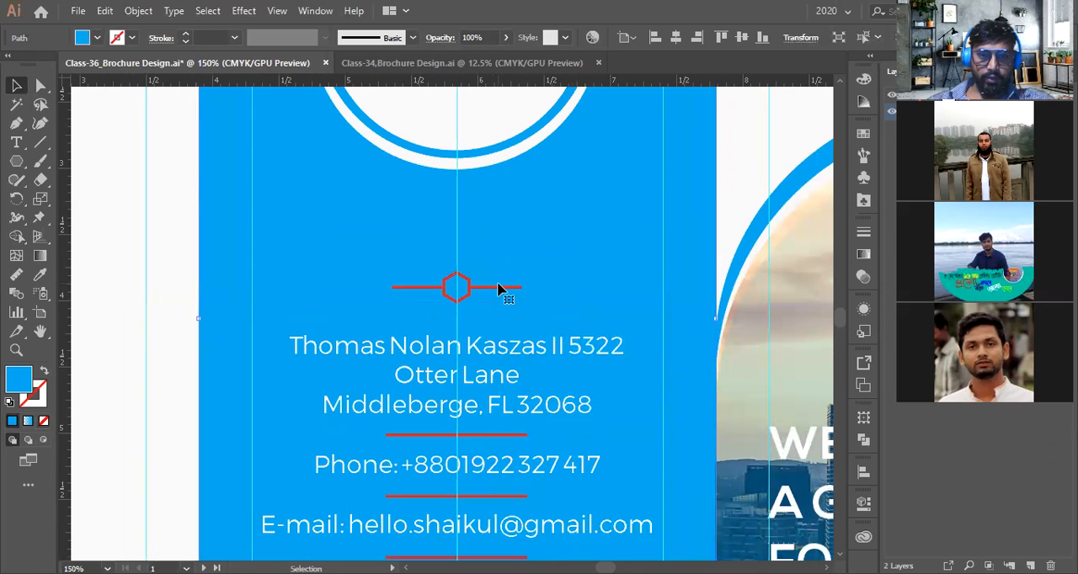
pyautogui.click(502, 289)
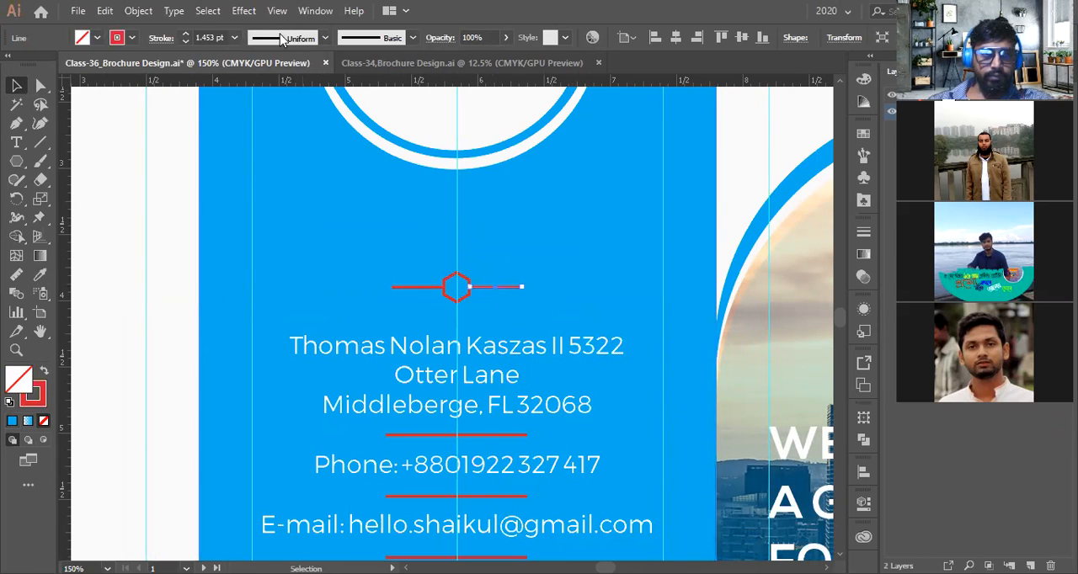
pyautogui.click(281, 37)
pyautogui.click(279, 163)
pyautogui.scroll(2, 458, 287)
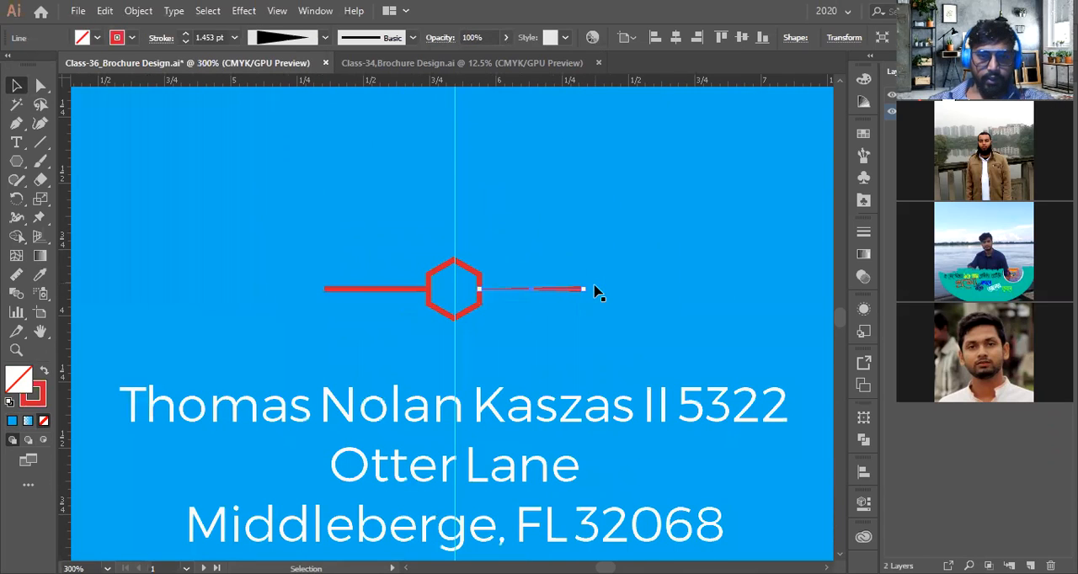
pyautogui.moveTo(591, 291); pyautogui.dragTo(468, 292)
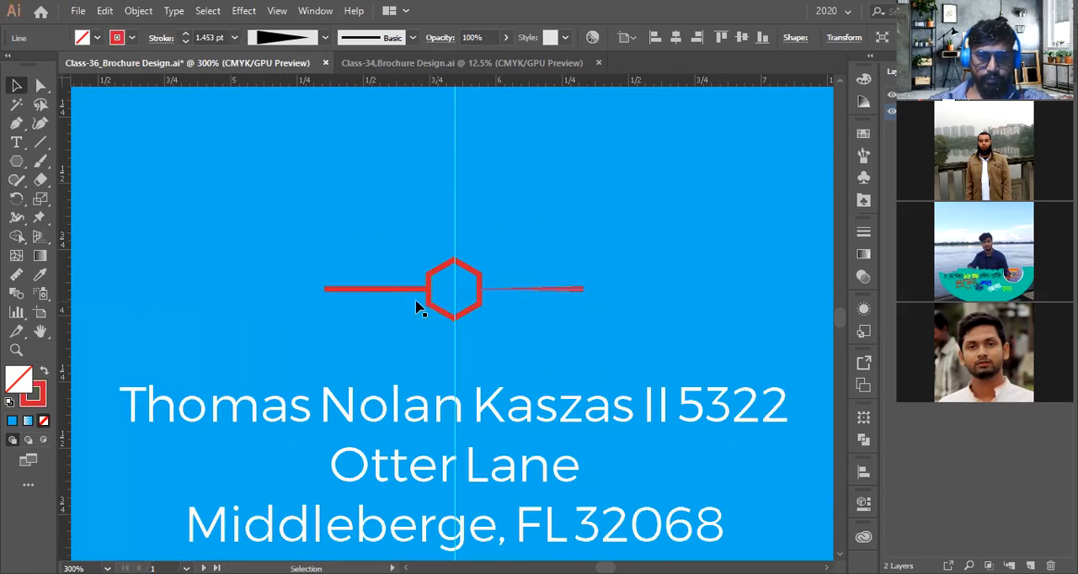
pyautogui.click(371, 289)
pyautogui.press('Delete')
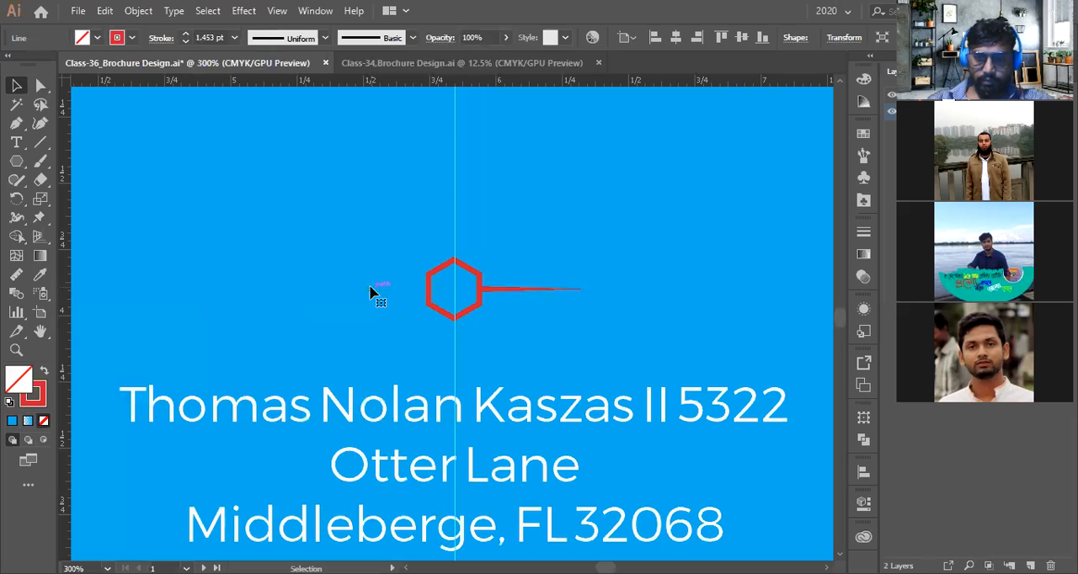
# Lengthen the top divider's tapered right line by moving its outer endpoint further right
pyautogui.moveTo(583, 291); pyautogui.dragTo(721, 289)
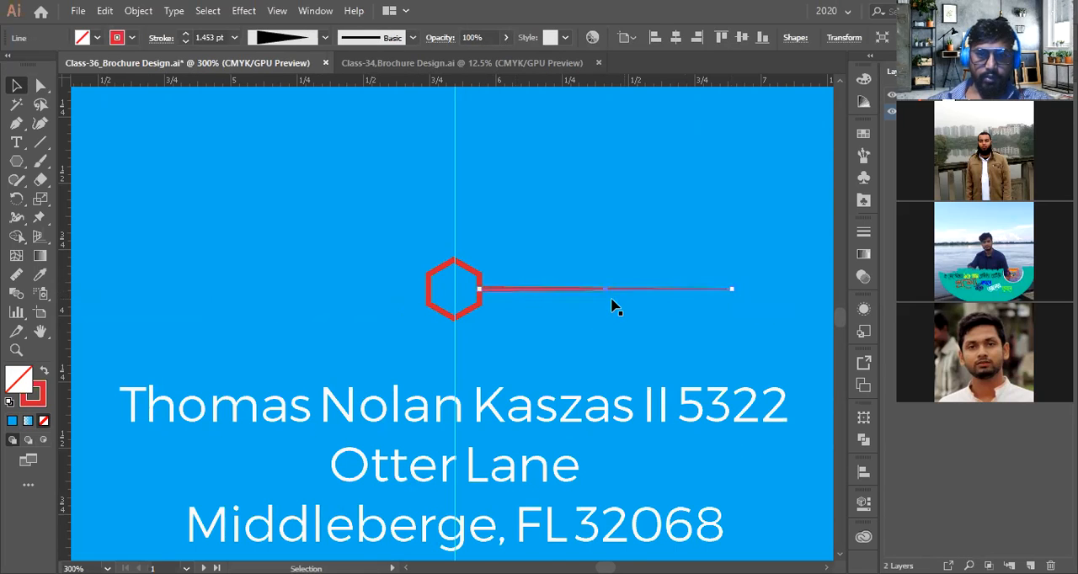
pyautogui.scroll(-1, 613, 305)
pyautogui.scroll(1, 613, 306)
pyautogui.moveTo(732, 293); pyautogui.dragTo(646, 294)
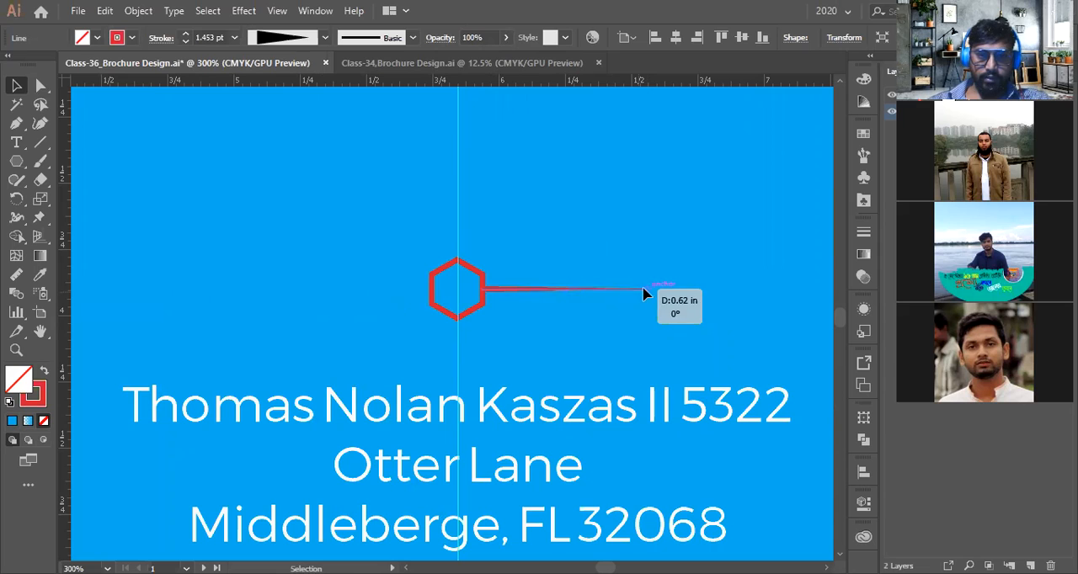
# Reflect a copy of the tapered line and shift it to the left side of the hexagon
pyautogui.rightClick(572, 296)
pyautogui.moveTo(636, 477)
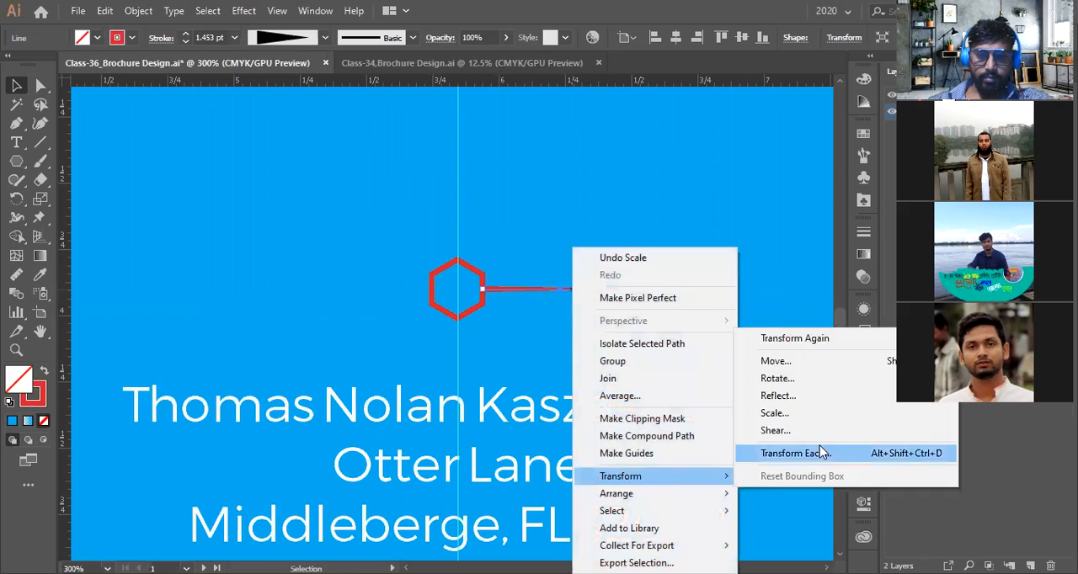
pyautogui.click(789, 395)
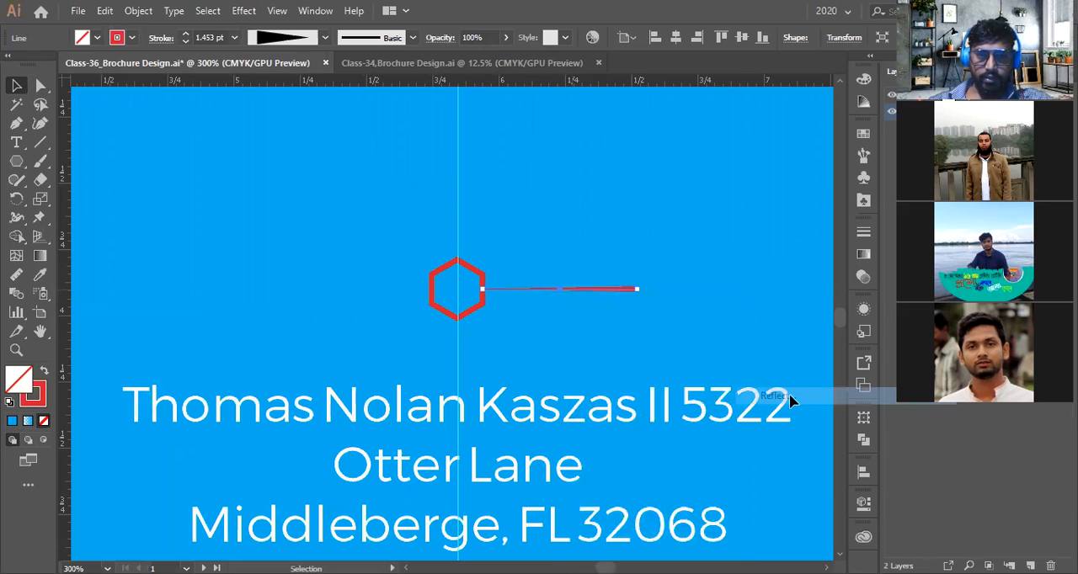
pyautogui.click(578, 483)
pyautogui.hotkey('shift', 'Left')
pyautogui.hotkey('shift', 'Left')
pyautogui.hotkey('shift', 'Left')
pyautogui.hotkey('shift', 'Left')
pyautogui.hotkey('shift', 'Left')
pyautogui.hotkey('shift', 'Left')
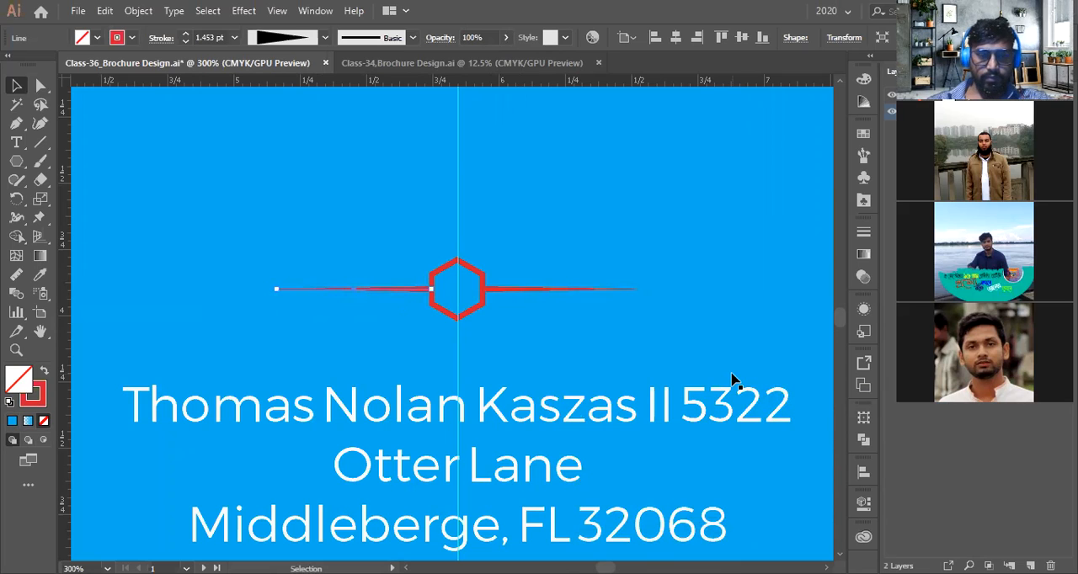
# Select the hexagon and both tapered lines, set alignment to the key object, and nudge them right
pyautogui.scroll(1, 481, 289)
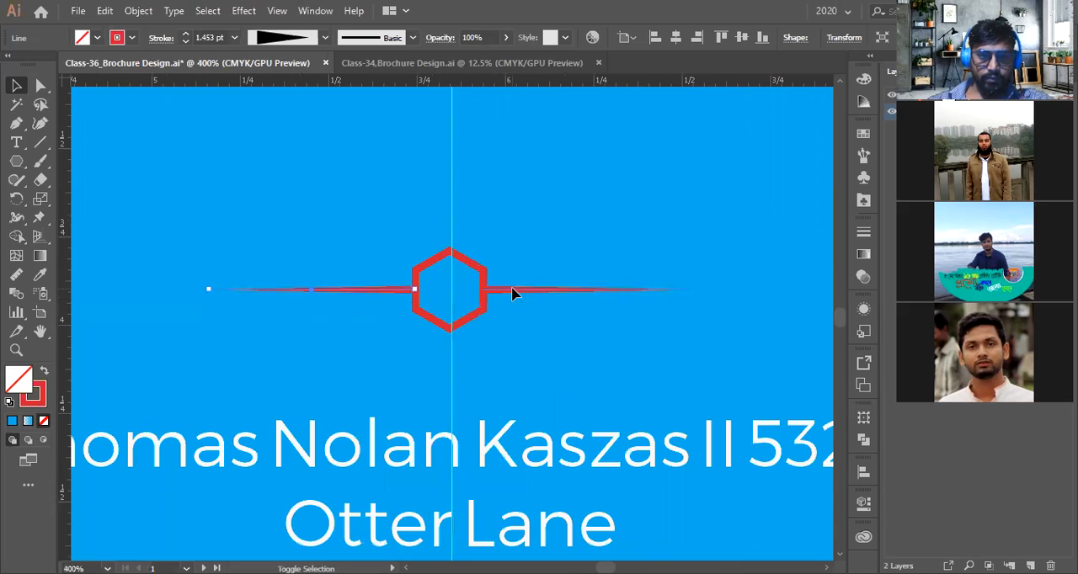
pyautogui.keyDown('shift'); pyautogui.click(514, 293); pyautogui.keyUp('shift')
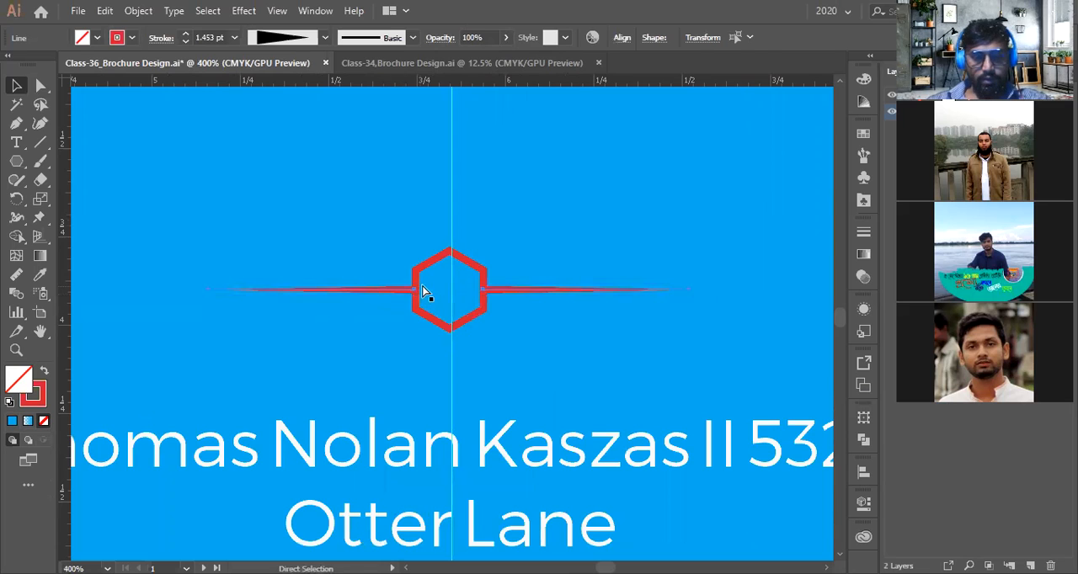
pyautogui.keyDown('shift'); pyautogui.click(435, 255); pyautogui.keyUp('shift')
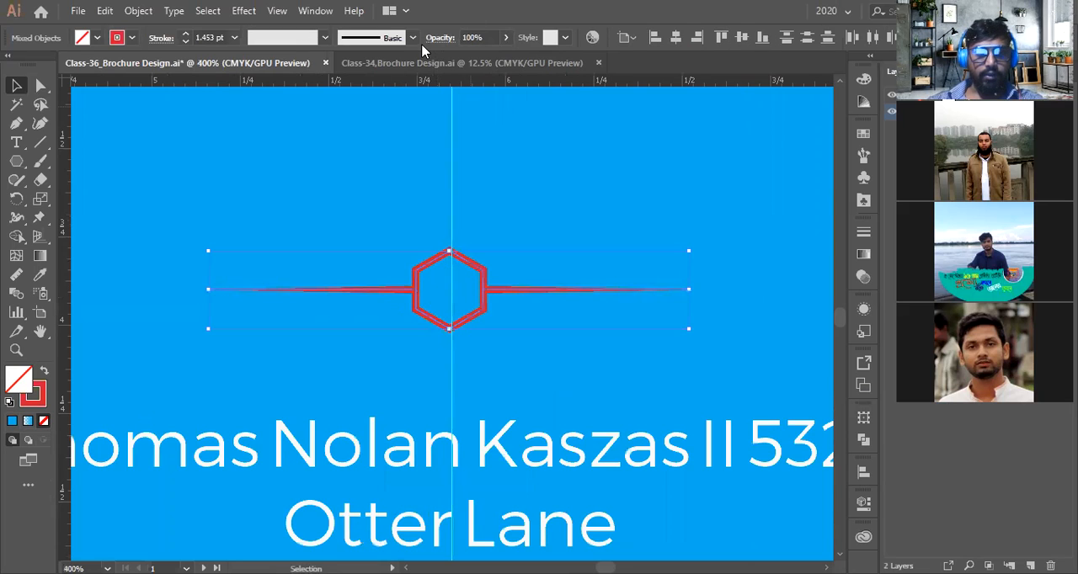
pyautogui.click(629, 39)
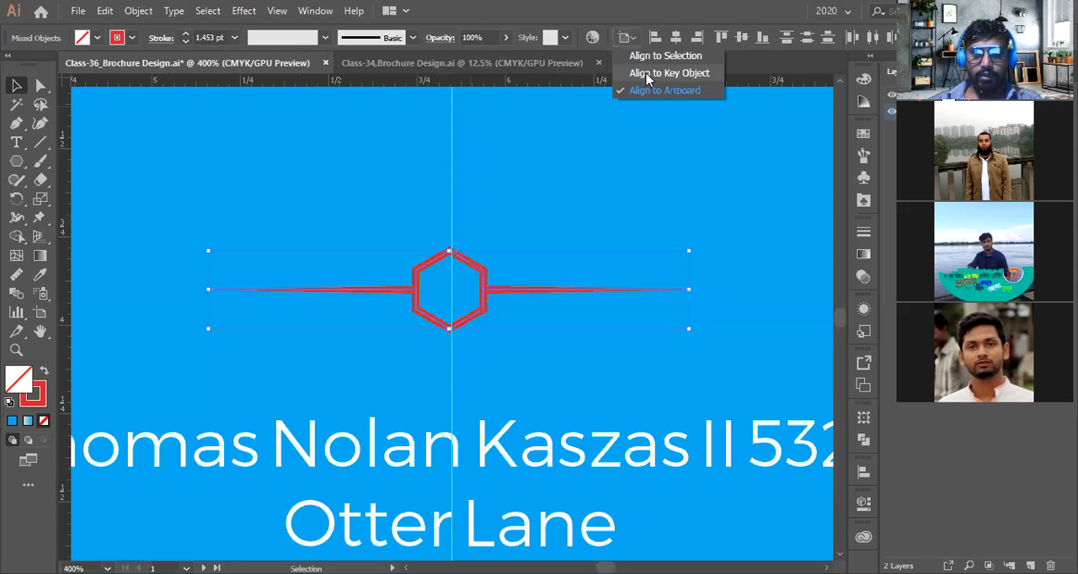
pyautogui.click(648, 74)
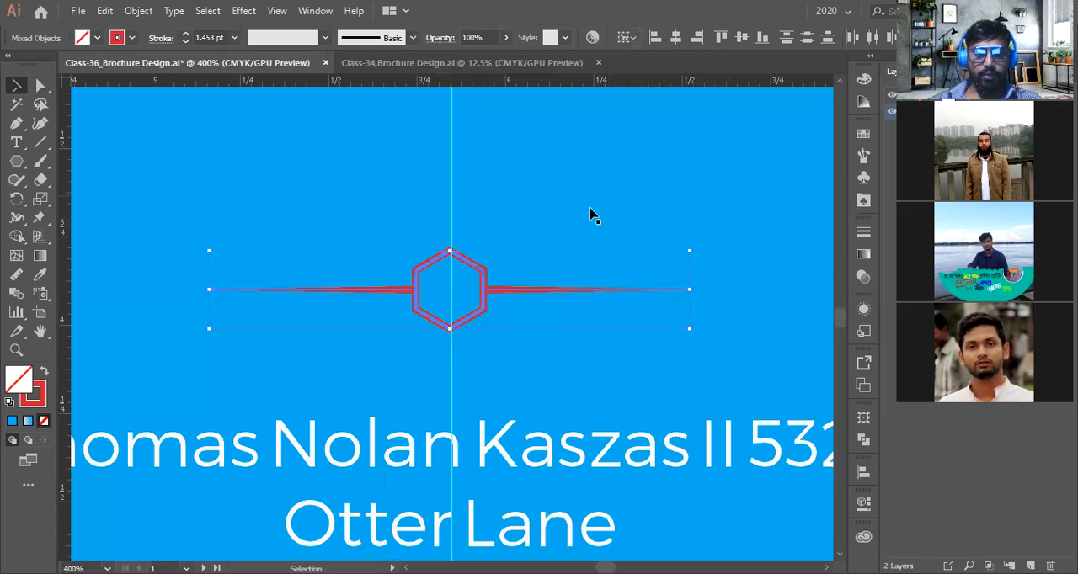
pyautogui.press('Right')
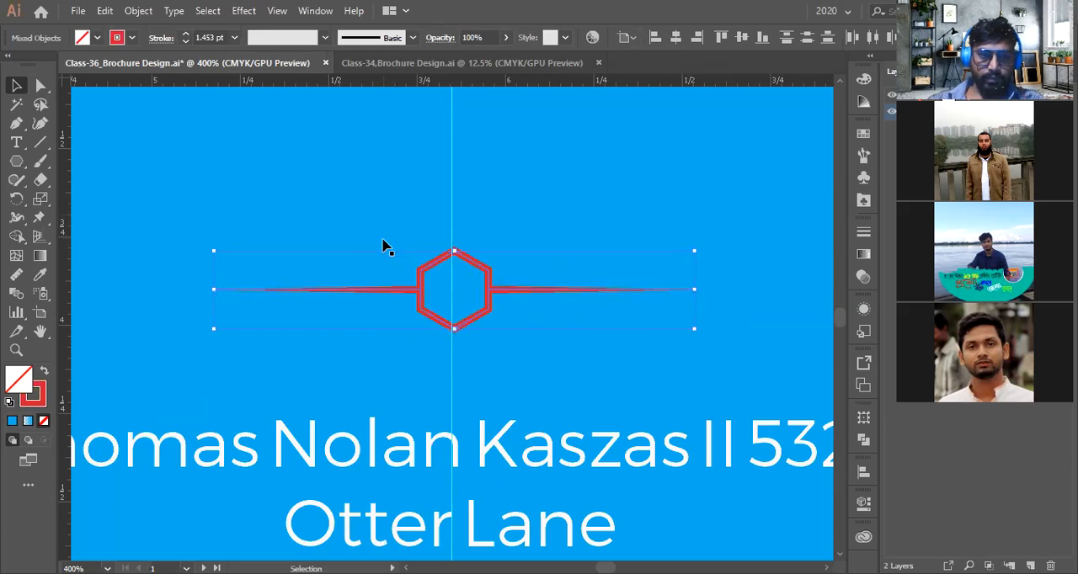
# Set the top divider's hexagon and lines stroke colour to white
pyautogui.scroll(2, 455, 270)
pyautogui.scroll(-1, 476, 353)
pyautogui.scroll(4, 465, 299)
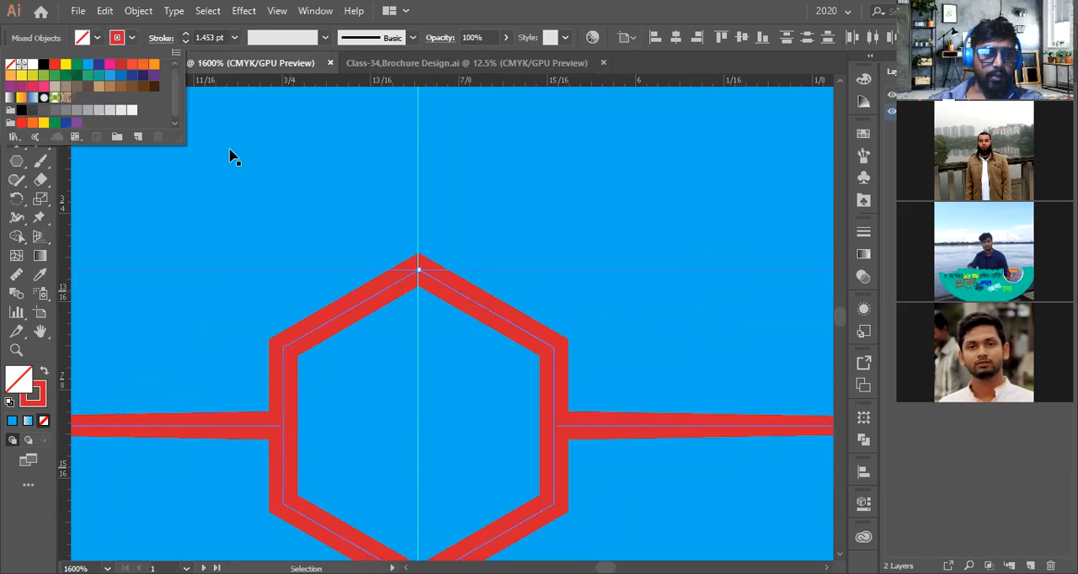
pyautogui.click(33, 65)
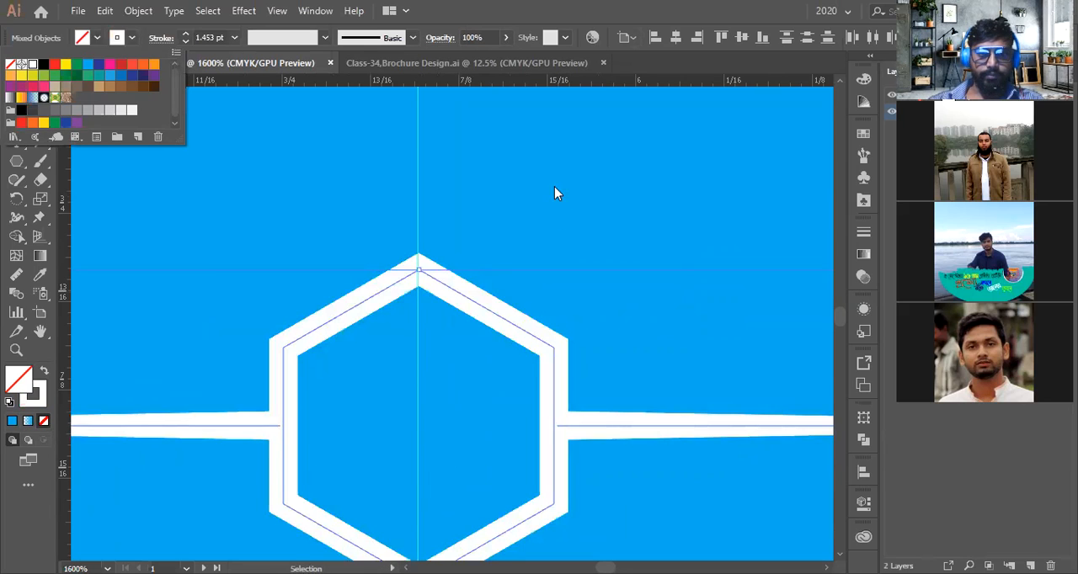
# Delete the red hexagon divider below the contact details
pyautogui.scroll(-8, 499, 233)
pyautogui.scroll(-4, 499, 233)
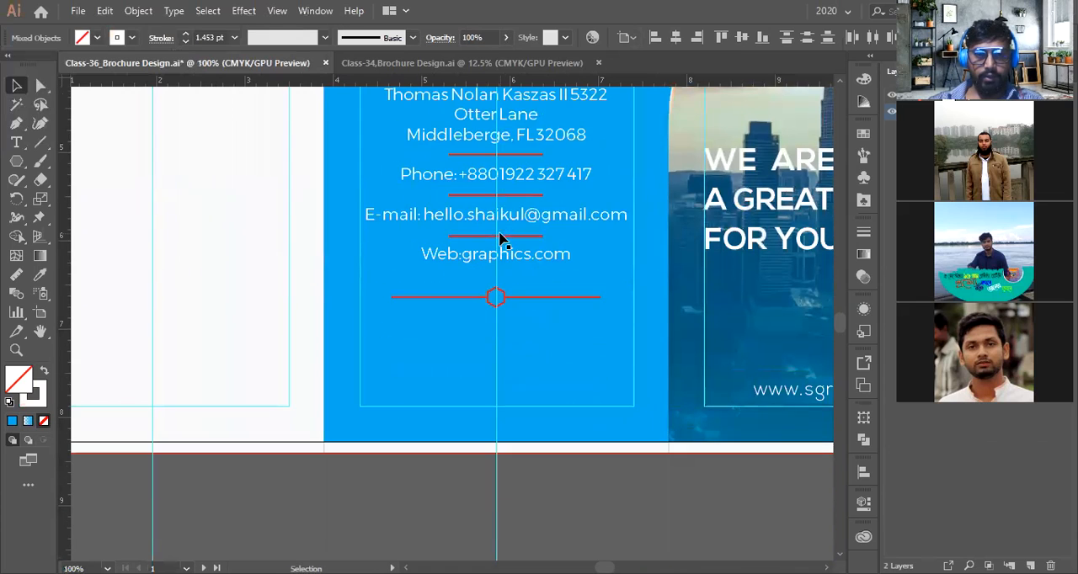
pyautogui.scroll(3, 539, 496)
pyautogui.scroll(3, 525, 289)
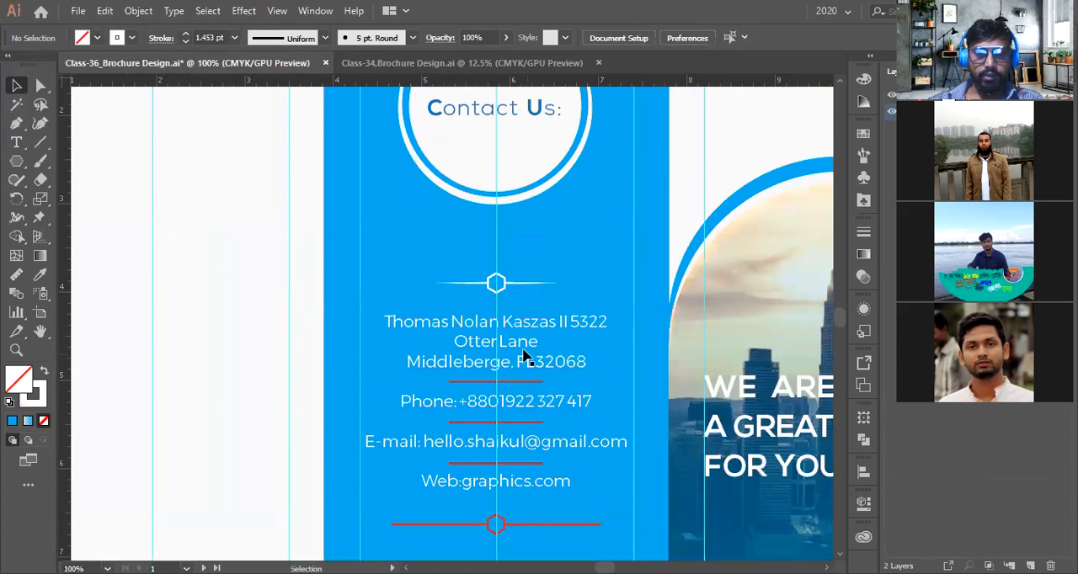
pyautogui.scroll(1, 522, 349)
pyautogui.scroll(-2, 522, 350)
pyautogui.scroll(-1, 522, 349)
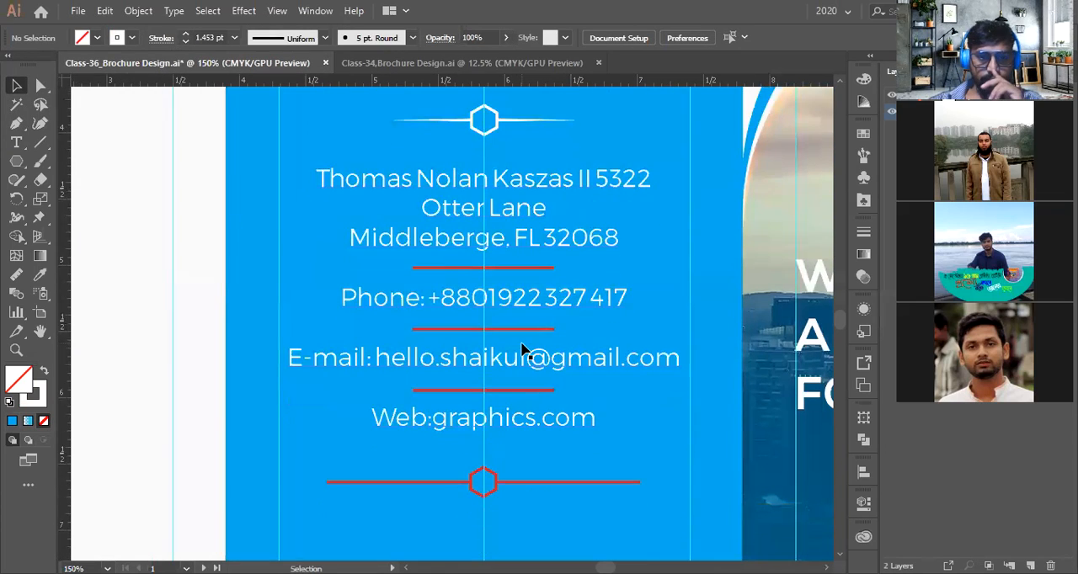
pyautogui.scroll(1, 522, 349)
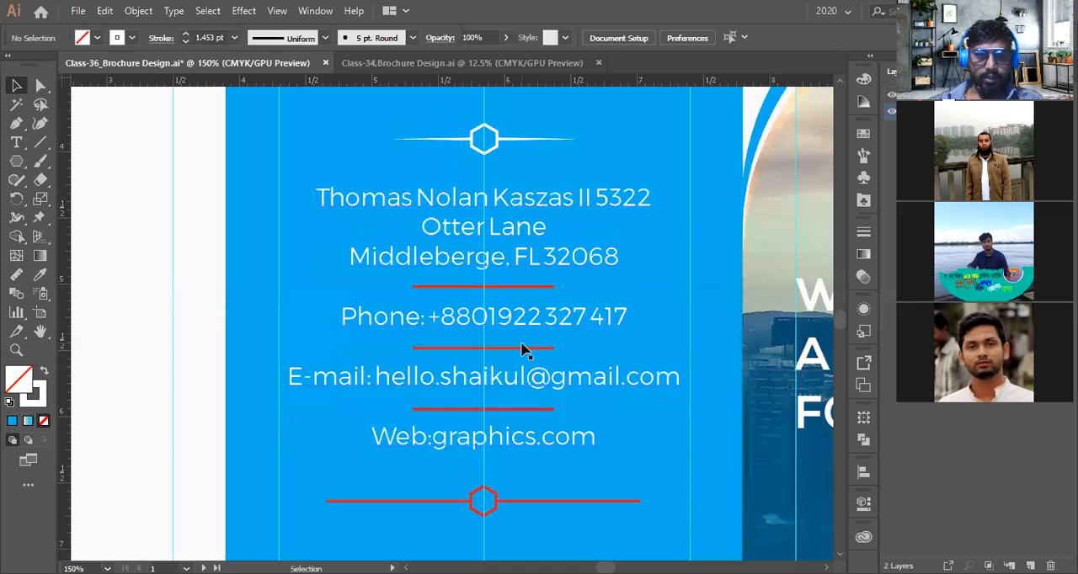
pyautogui.scroll(-2, 513, 490)
pyautogui.click(507, 499)
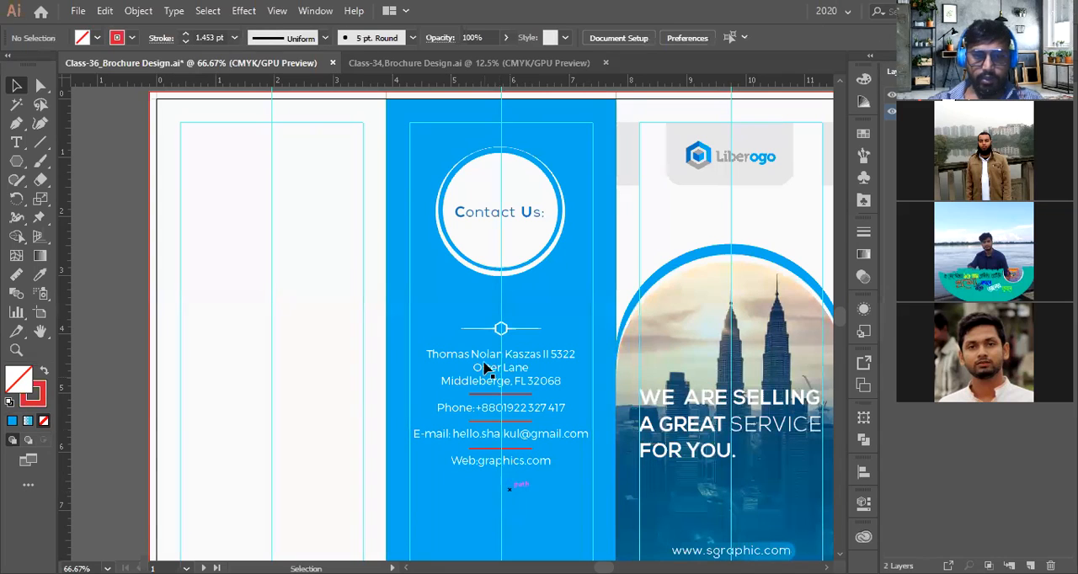
# Group the top divider's hexagon and both tapered lines together
pyautogui.moveTo(503, 333); pyautogui.dragTo(503, 480)
pyautogui.click(505, 336)
pyautogui.scroll(4, 507, 336)
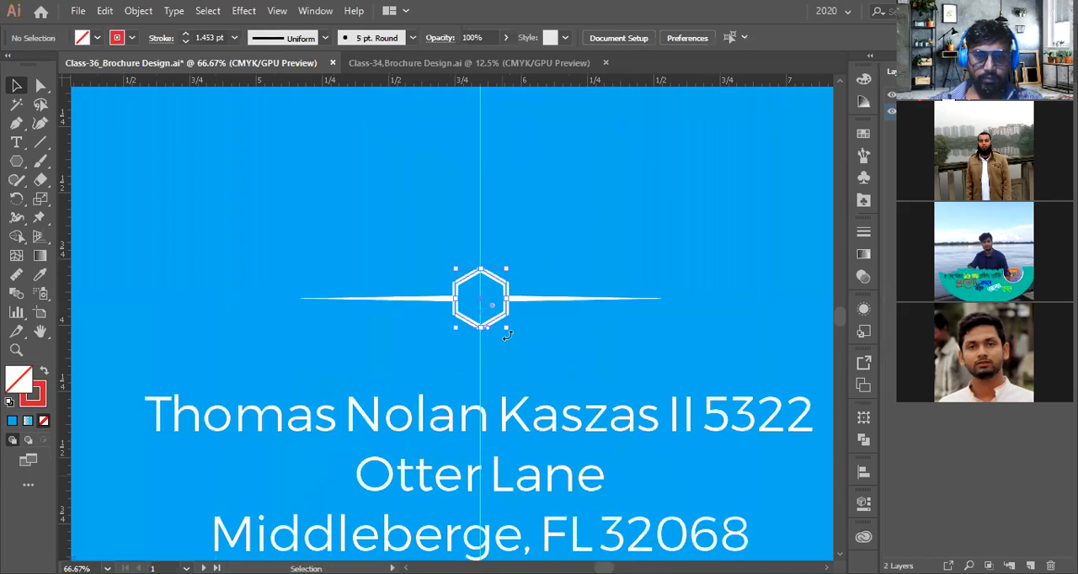
pyautogui.keyDown('shift'); pyautogui.click(436, 301); pyautogui.keyUp('shift')
pyautogui.rightClick(535, 301)
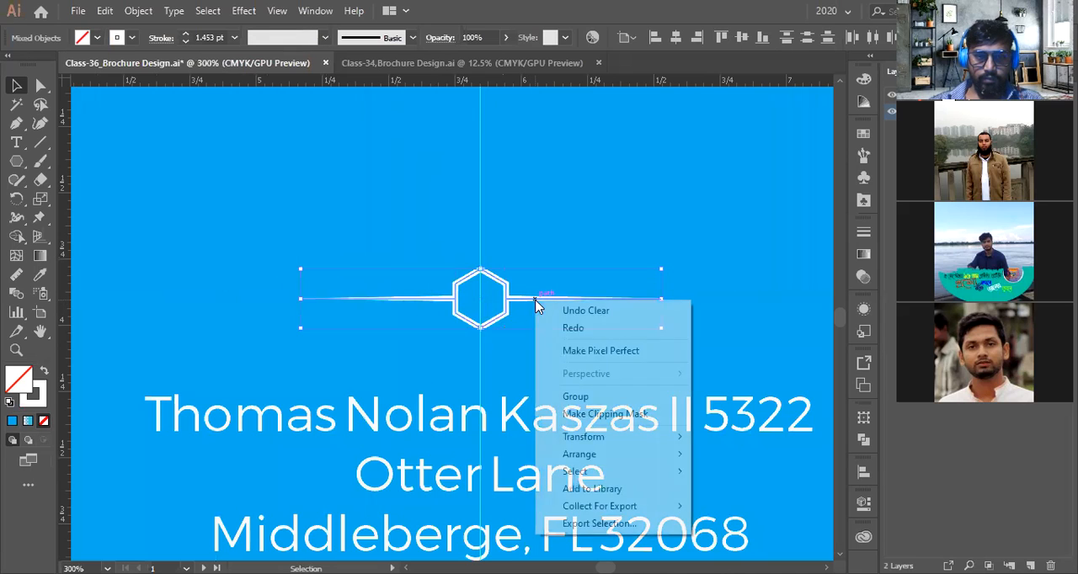
pyautogui.click(517, 362)
pyautogui.hotkey('ctrl', 'g')
# Copy the grouped divider down to sit below the web address line
pyautogui.scroll(-4, 518, 357)
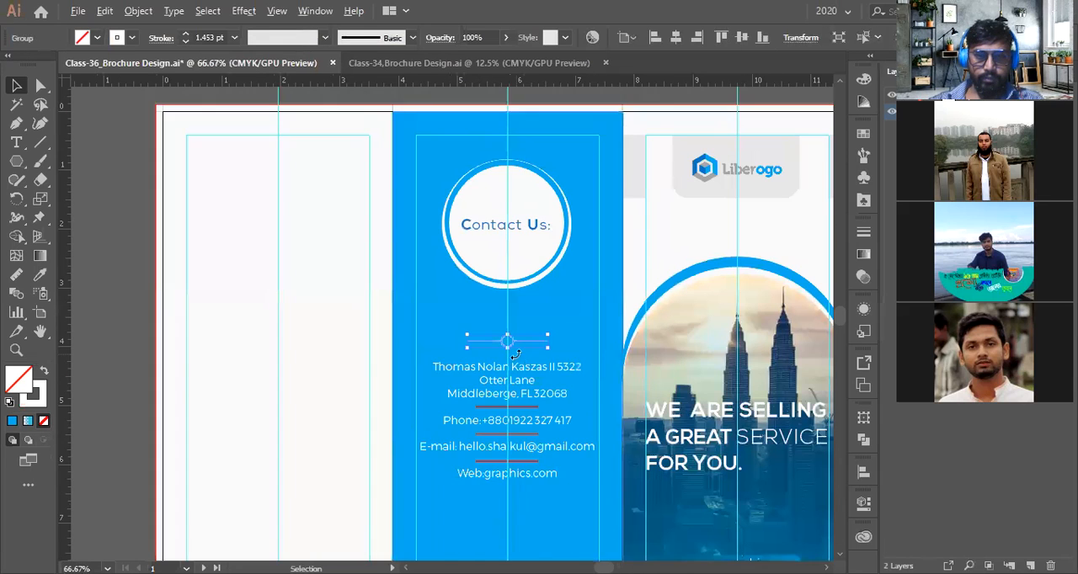
pyautogui.scroll(-1, 524, 338)
pyautogui.moveTo(523, 286); pyautogui.dragTo(524, 455)
pyautogui.scroll(2, 523, 457)
pyautogui.scroll(1, 524, 457)
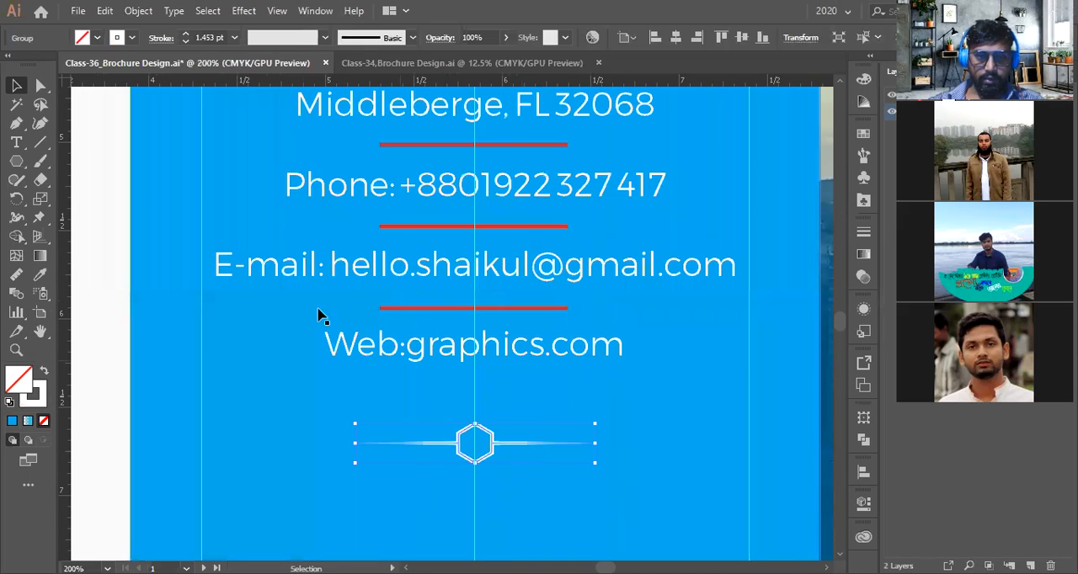
# Extend the bottom divider's tapered lines by moving both outer endpoints outward
pyautogui.press('a')
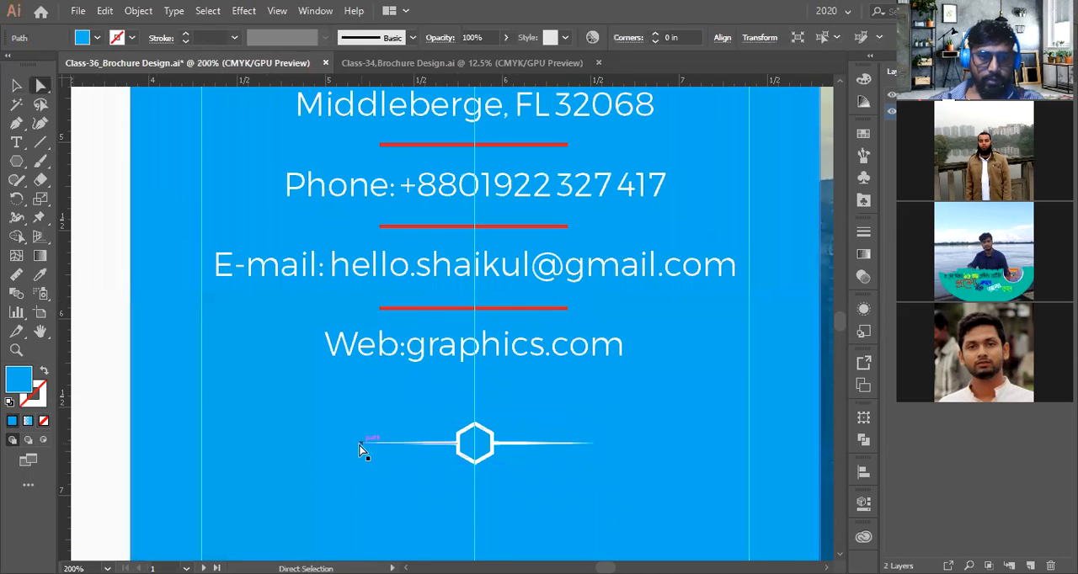
pyautogui.click(357, 446)
pyautogui.hotkey('shift', 'Left')
pyautogui.hotkey('shift', 'Left')
pyautogui.hotkey('shift', 'Left')
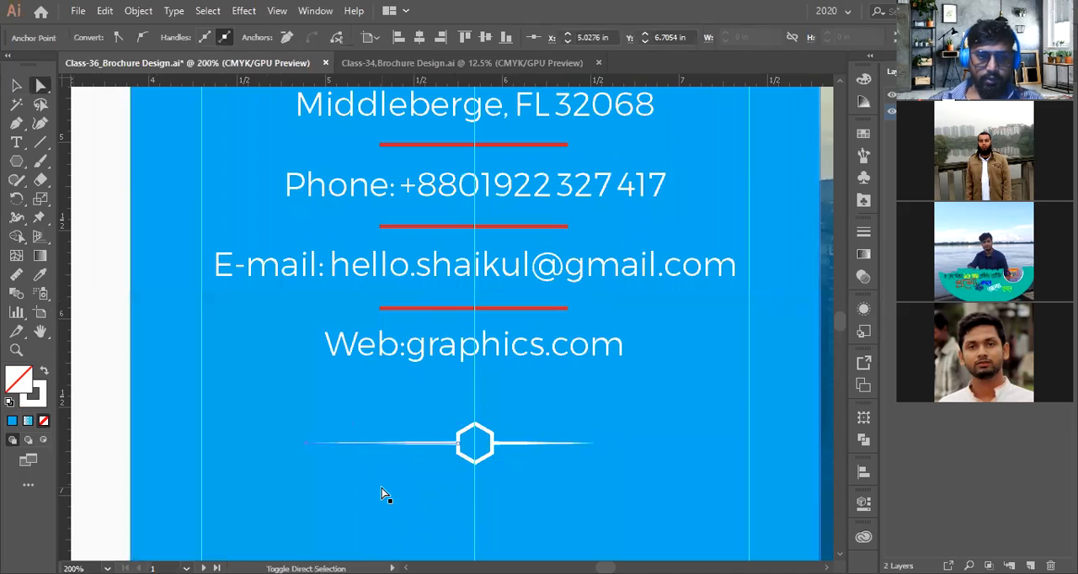
pyautogui.click(594, 445)
pyautogui.hotkey('shift', 'Right')
pyautogui.hotkey('shift', 'Right')
pyautogui.hotkey('shift', 'Right')
pyautogui.hotkey('shift', 'Right')
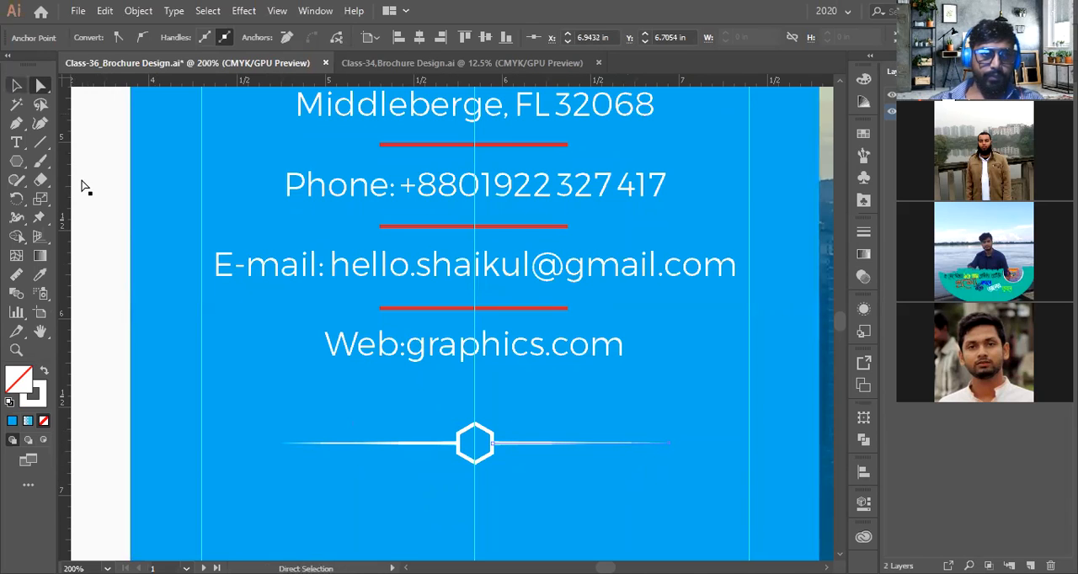
# Recolour the three red separator lines white by sampling the bottom divider with the Eyedropper
pyautogui.press('v')
pyautogui.scroll(-3, 445, 354)
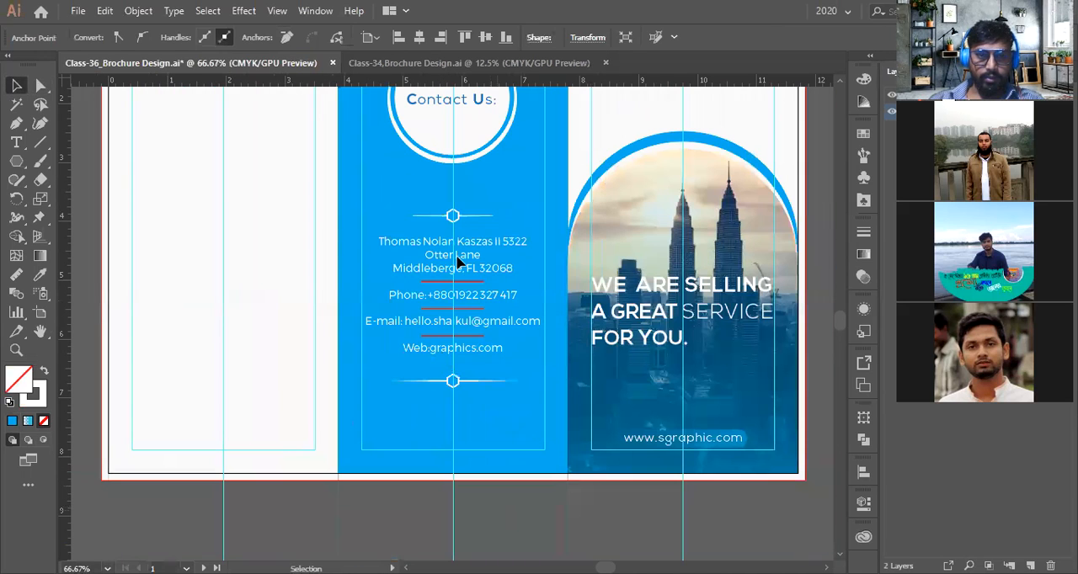
pyautogui.scroll(3, 457, 264)
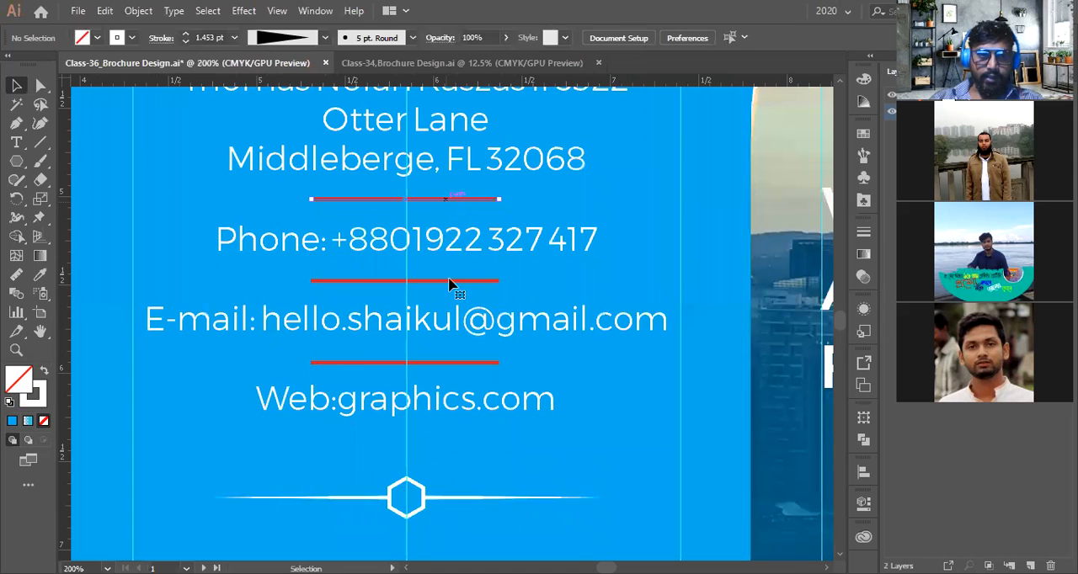
pyautogui.click(449, 283)
pyautogui.keyDown('shift'); pyautogui.click(447, 363); pyautogui.keyUp('shift')
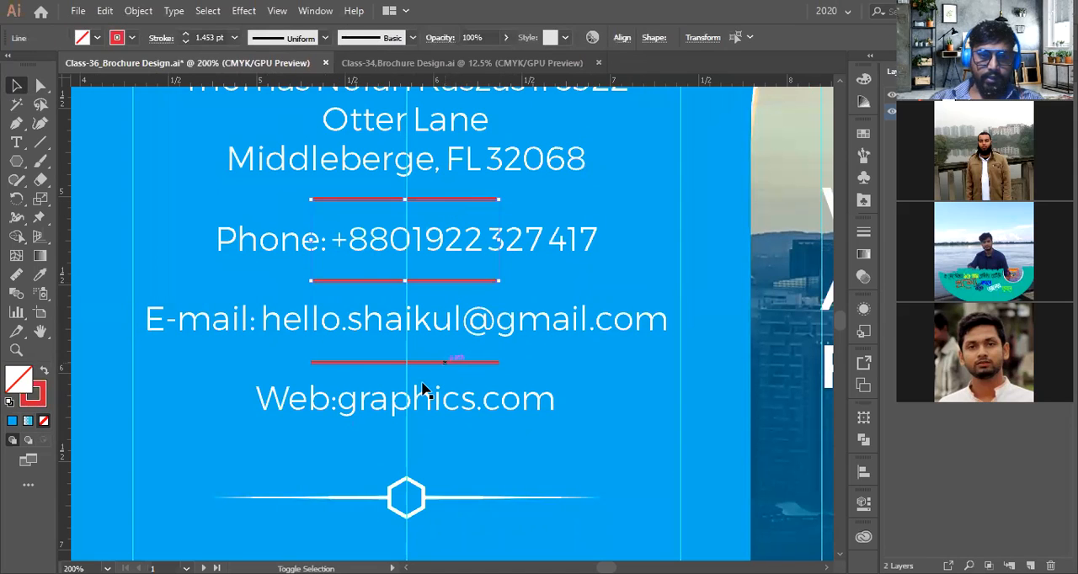
pyautogui.click(40, 274)
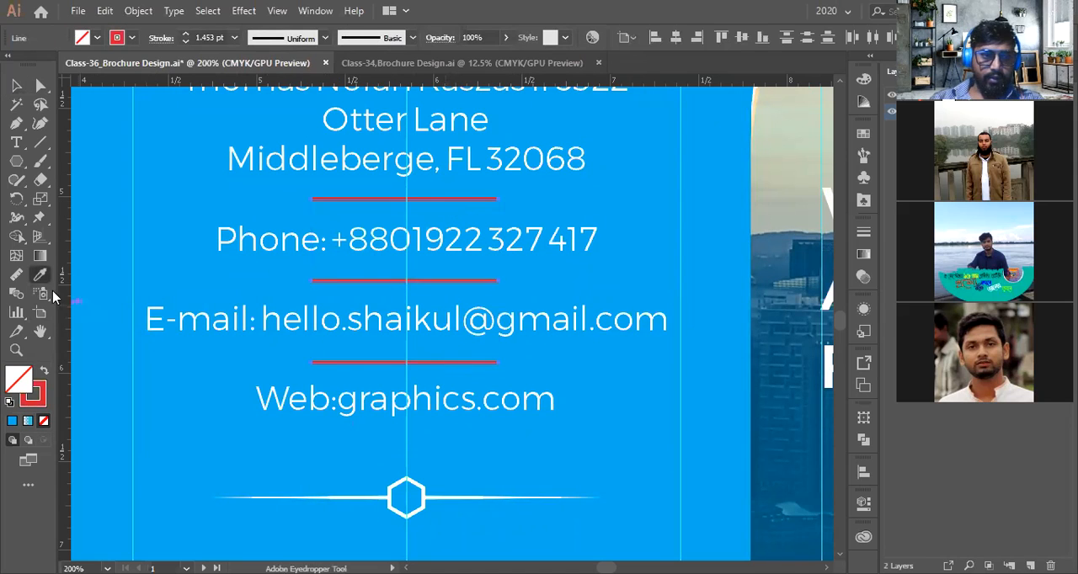
pyautogui.click(488, 497)
# Apply an oval width profile to the separator lines
pyautogui.scroll(-1, 500, 472)
pyautogui.scroll(1, 500, 471)
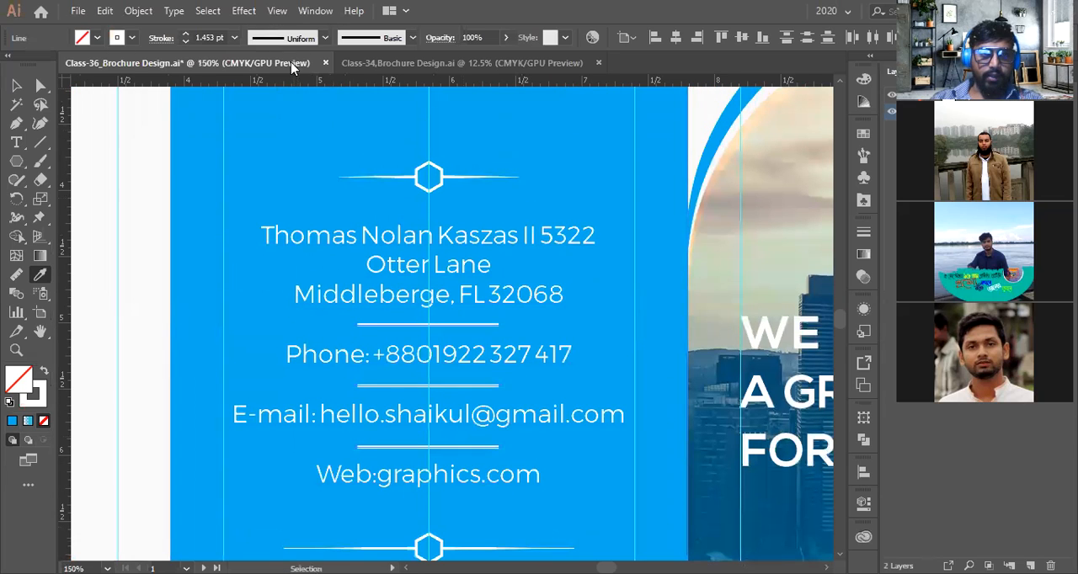
pyautogui.click(287, 39)
pyautogui.click(253, 137)
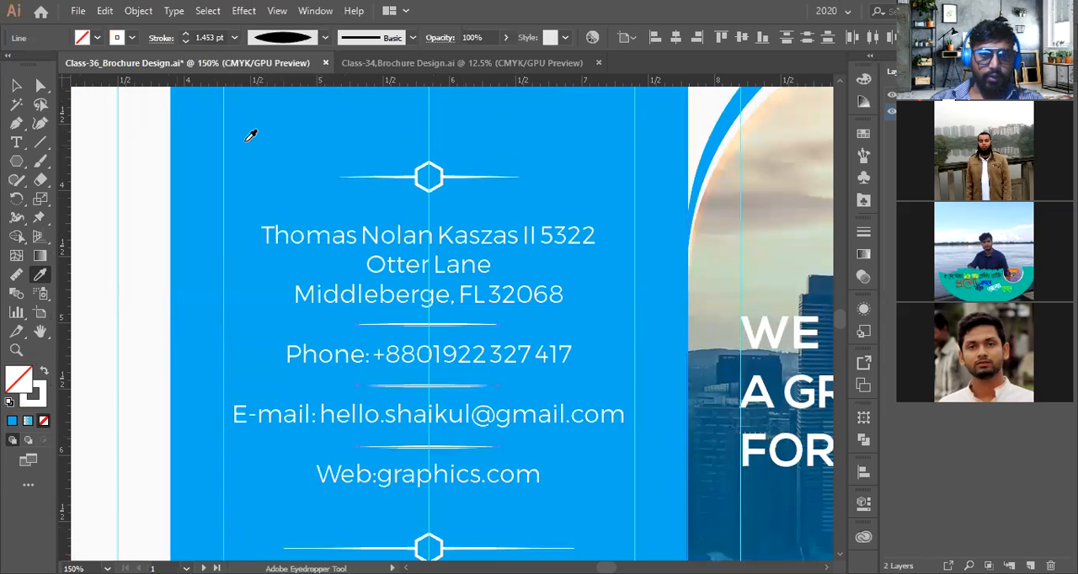
# Set the stroke weight of the separator lines between the contact details to 1.5 pt
pyautogui.press('v')
pyautogui.scroll(-2, 483, 251)
pyautogui.scroll(-1, 497, 379)
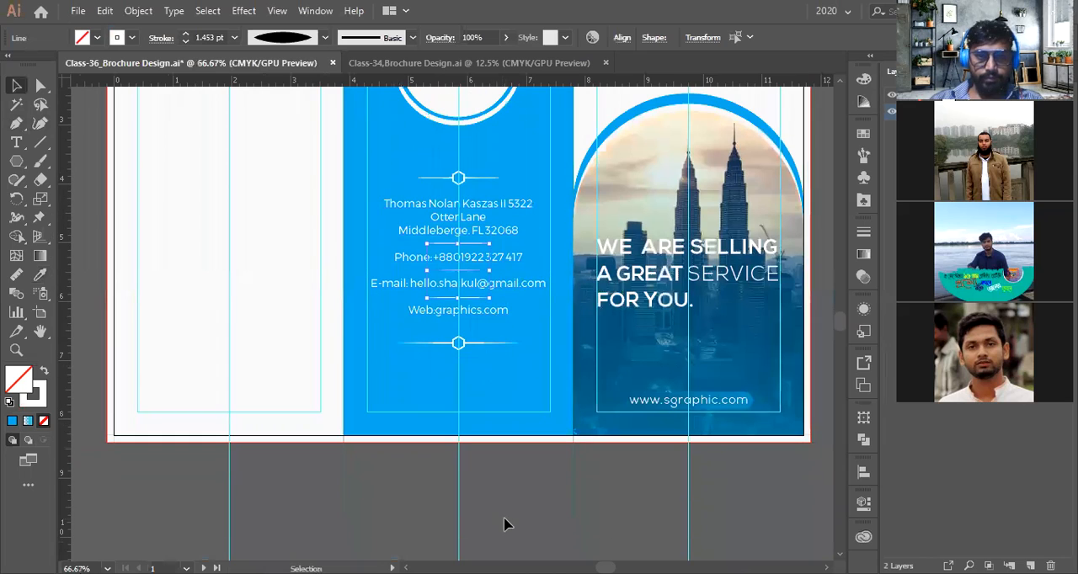
pyautogui.click(505, 520)
pyautogui.scroll(1, 504, 474)
pyautogui.scroll(2, 471, 374)
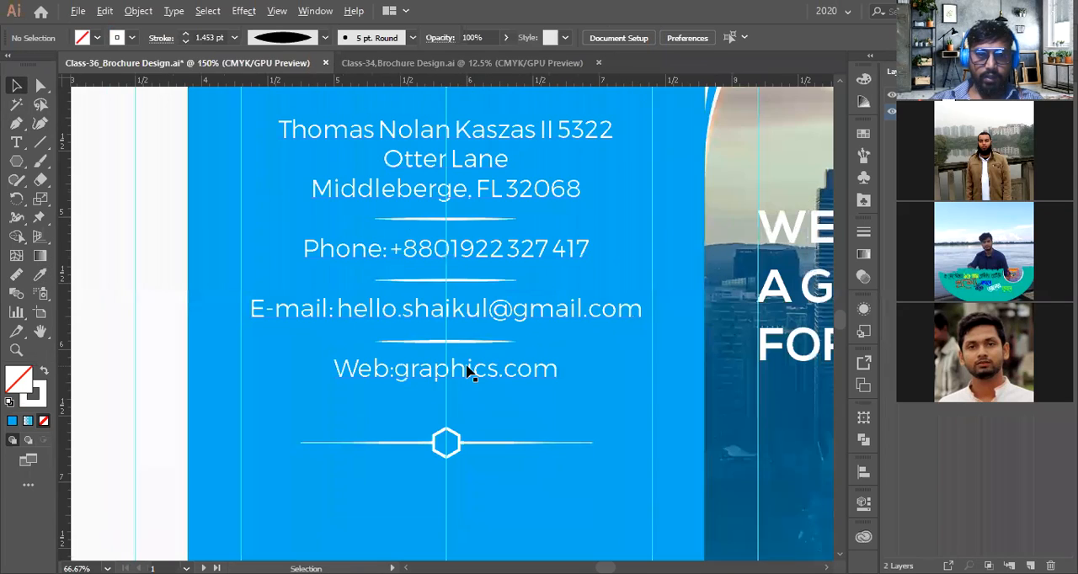
pyautogui.click(465, 342)
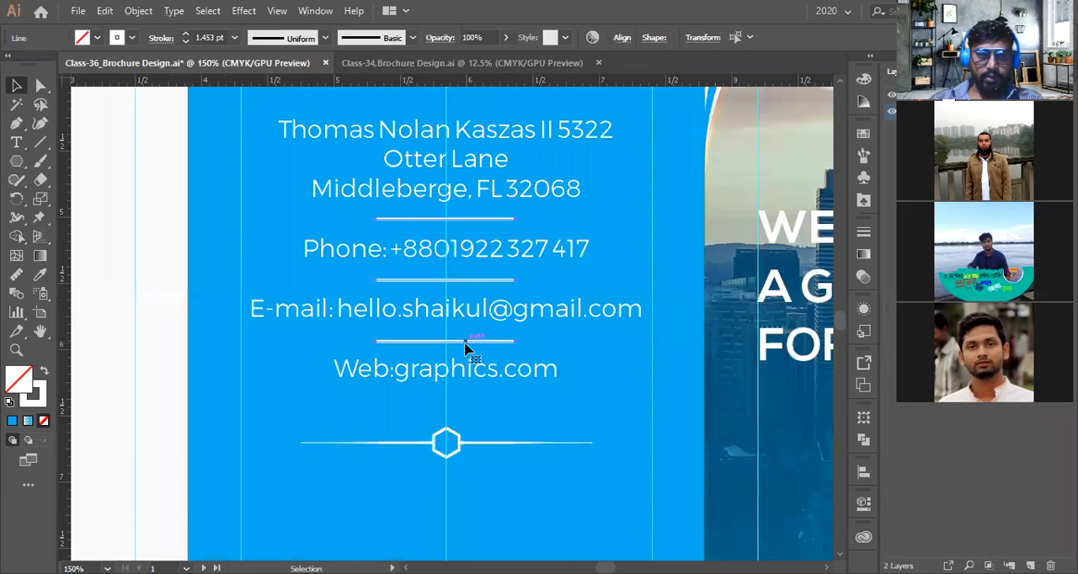
pyautogui.scroll(1, 464, 343)
pyautogui.click(216, 36)
pyautogui.write('1pt.5')
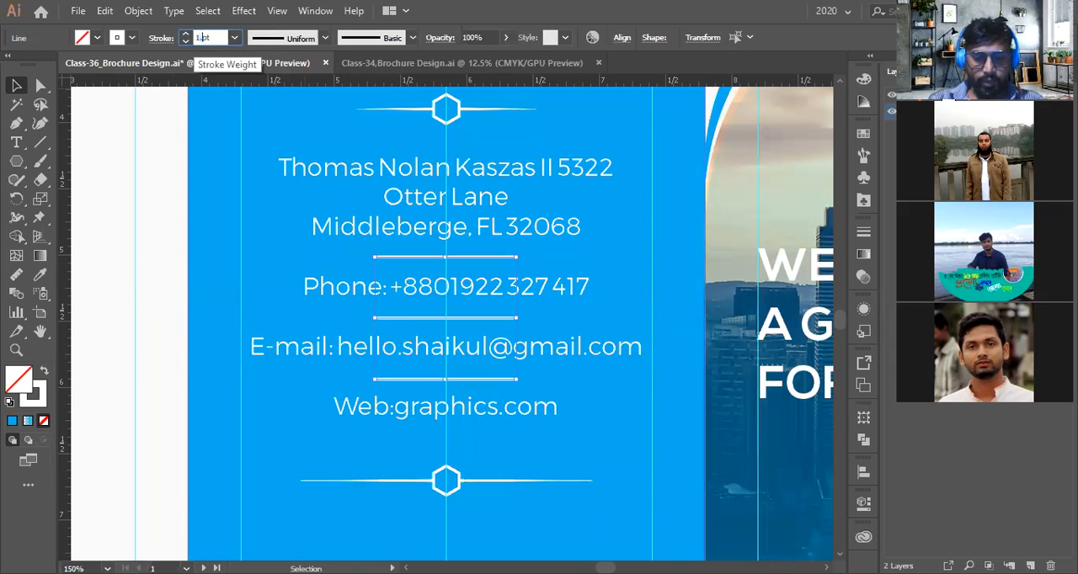
pyautogui.press('Return')
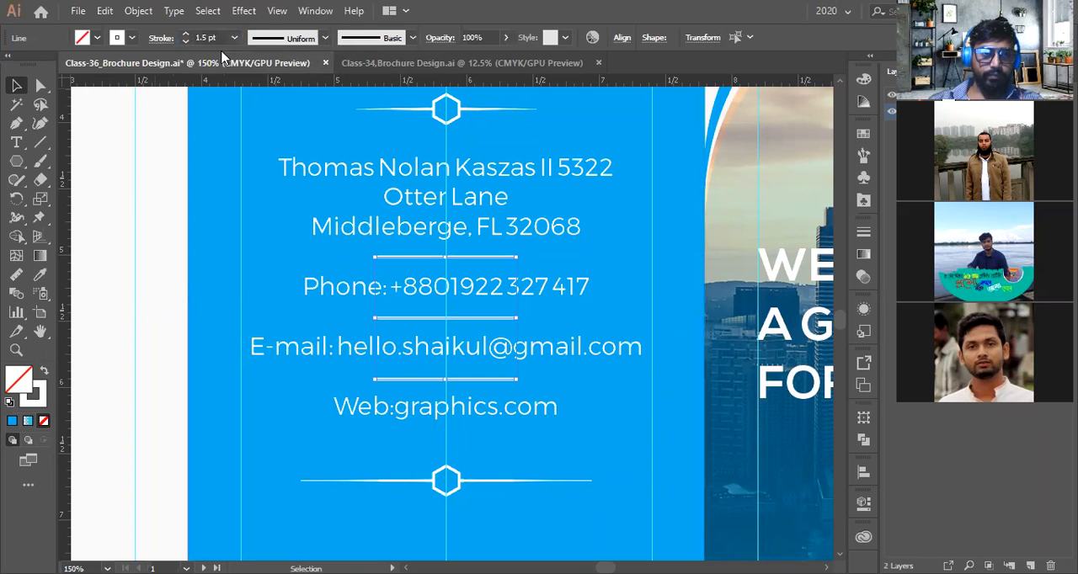
# Open the stroke options and zoom in to inspect the ends of a separator line
pyautogui.click(161, 37)
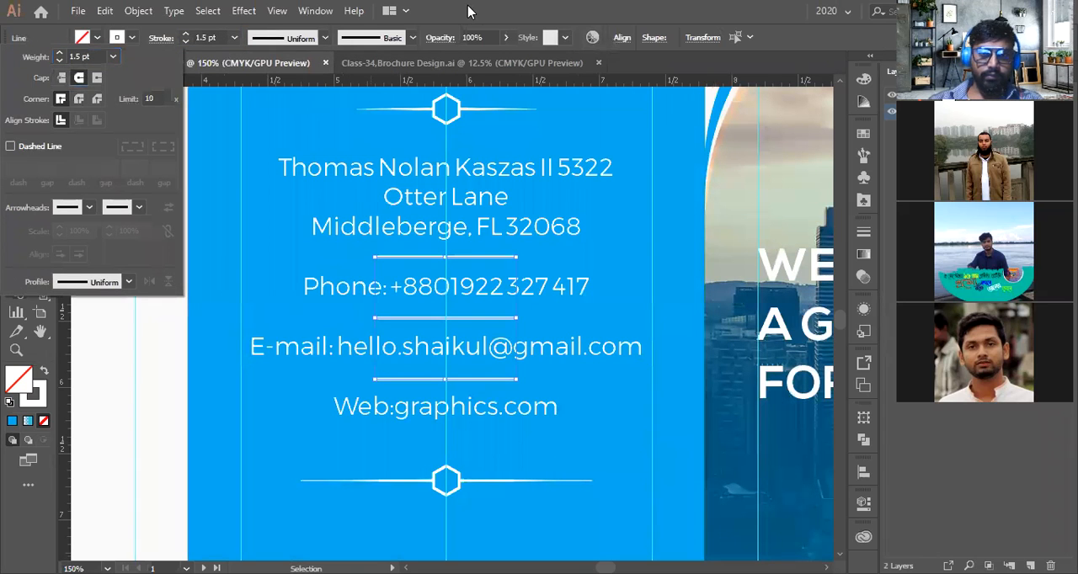
pyautogui.scroll(-1, 451, 229)
pyautogui.scroll(5, 494, 268)
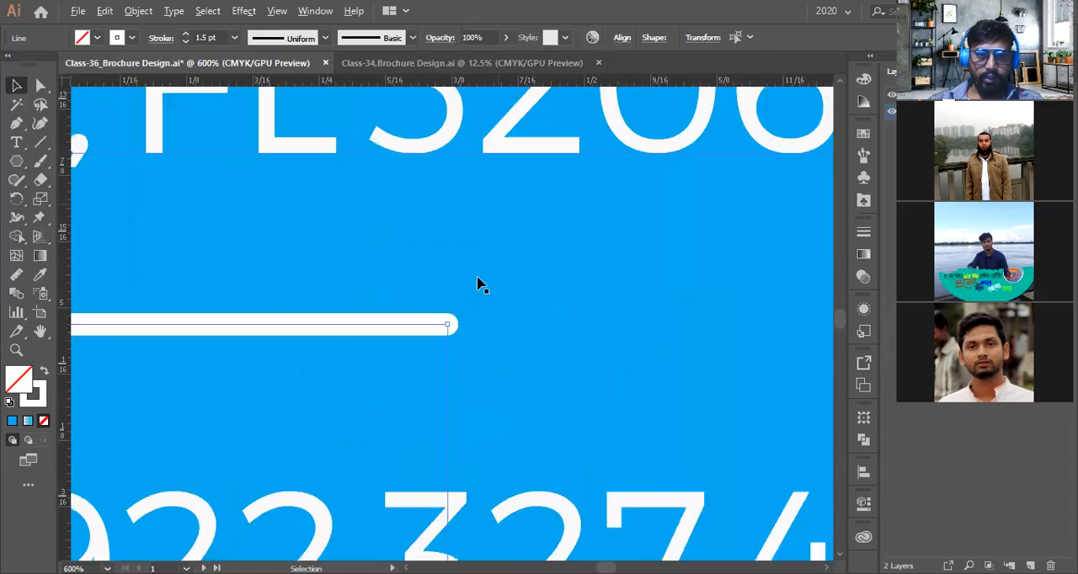
pyautogui.scroll(5, 464, 294)
pyautogui.scroll(-4, 426, 371)
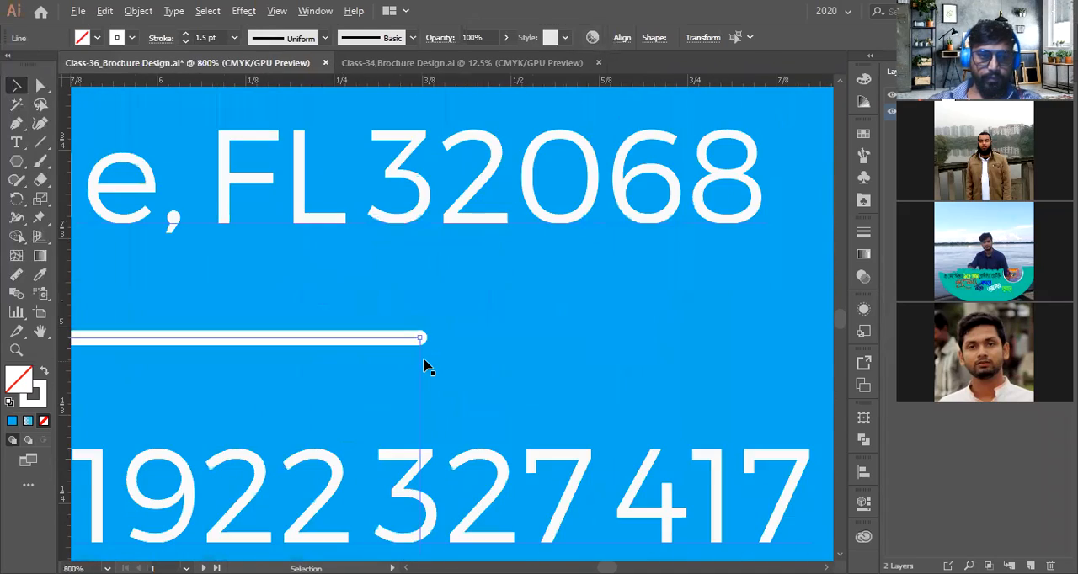
pyautogui.scroll(-6, 427, 357)
pyautogui.scroll(-2, 774, 294)
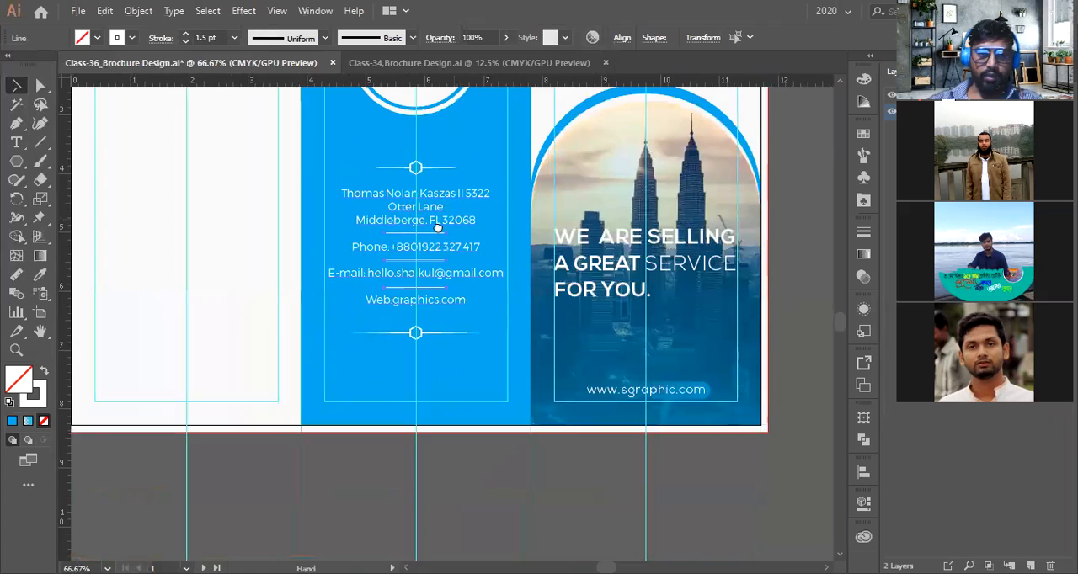
# Select the contact text block and separator lines together and nudge them slightly downward
pyautogui.click(731, 437)
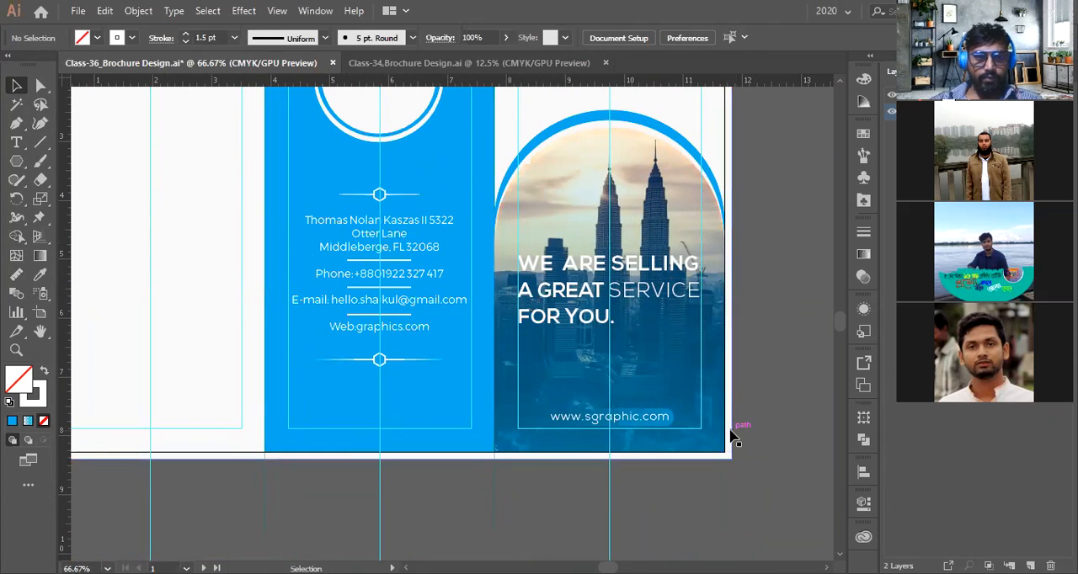
pyautogui.scroll(1, 352, 377)
pyautogui.scroll(1, 421, 396)
pyautogui.click(402, 396)
pyautogui.scroll(2, 406, 268)
pyautogui.keyDown('shift'); pyautogui.click(395, 221); pyautogui.keyUp('shift')
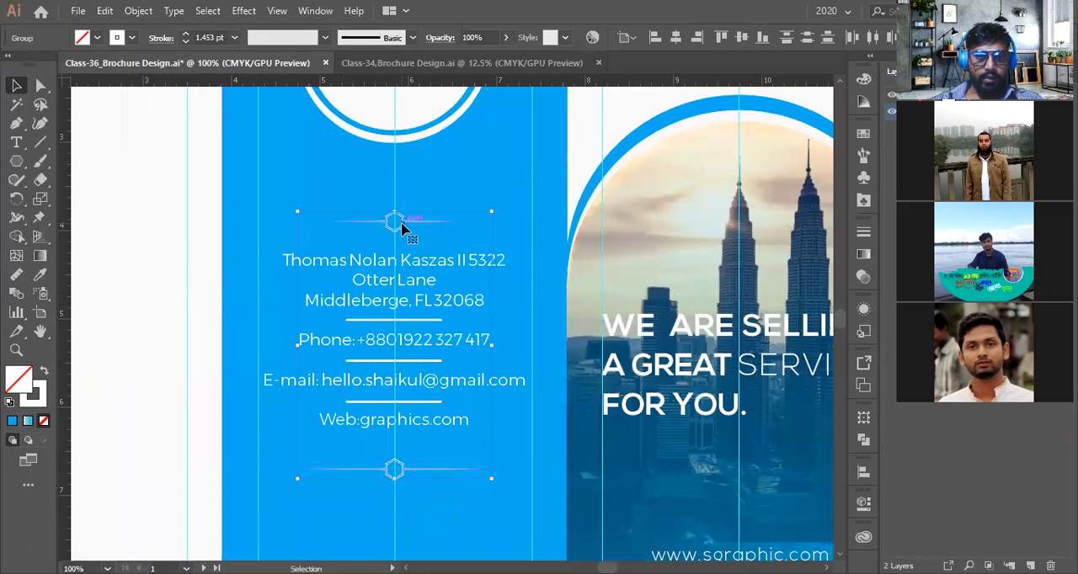
pyautogui.click(414, 261)
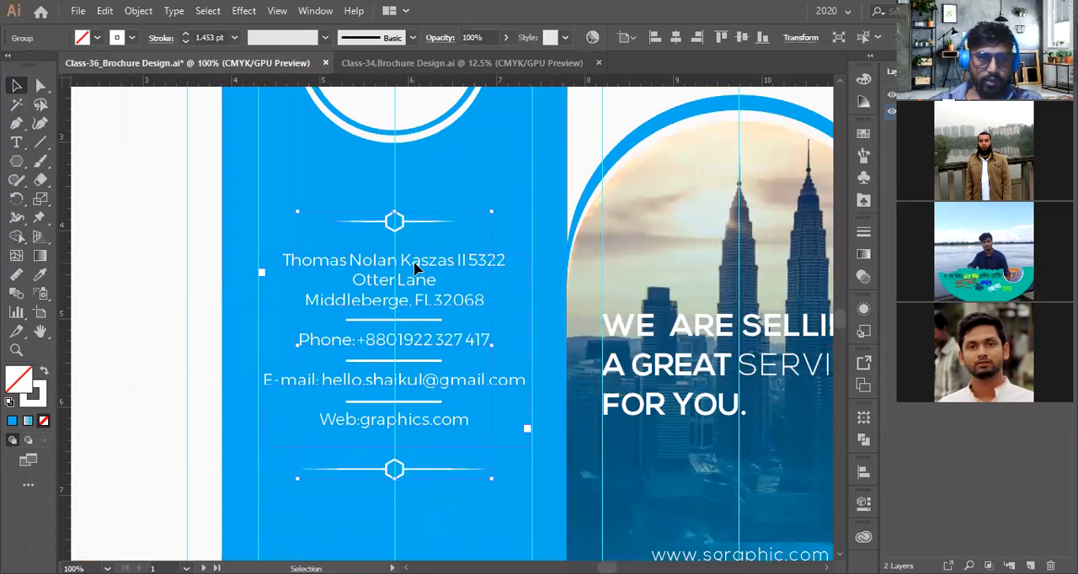
pyautogui.keyDown('shift'); pyautogui.click(412, 321); pyautogui.keyUp('shift')
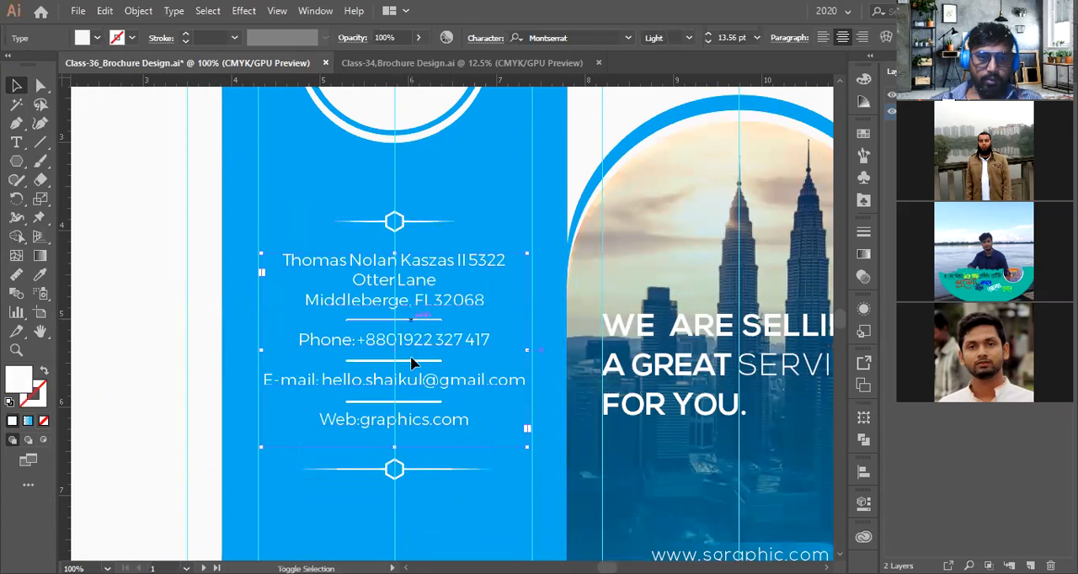
pyautogui.keyDown('shift'); pyautogui.click(412, 362); pyautogui.keyUp('shift')
pyautogui.keyDown('shift'); pyautogui.click(408, 401); pyautogui.keyUp('shift')
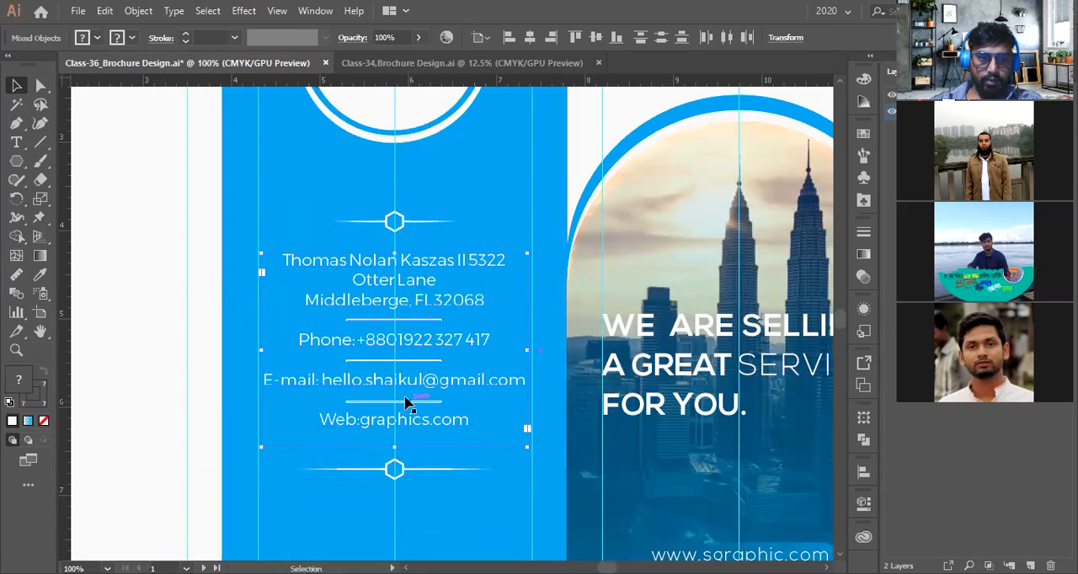
pyautogui.scroll(3, 404, 402)
pyautogui.keyDown('shift'); pyautogui.click(427, 411); pyautogui.keyUp('shift')
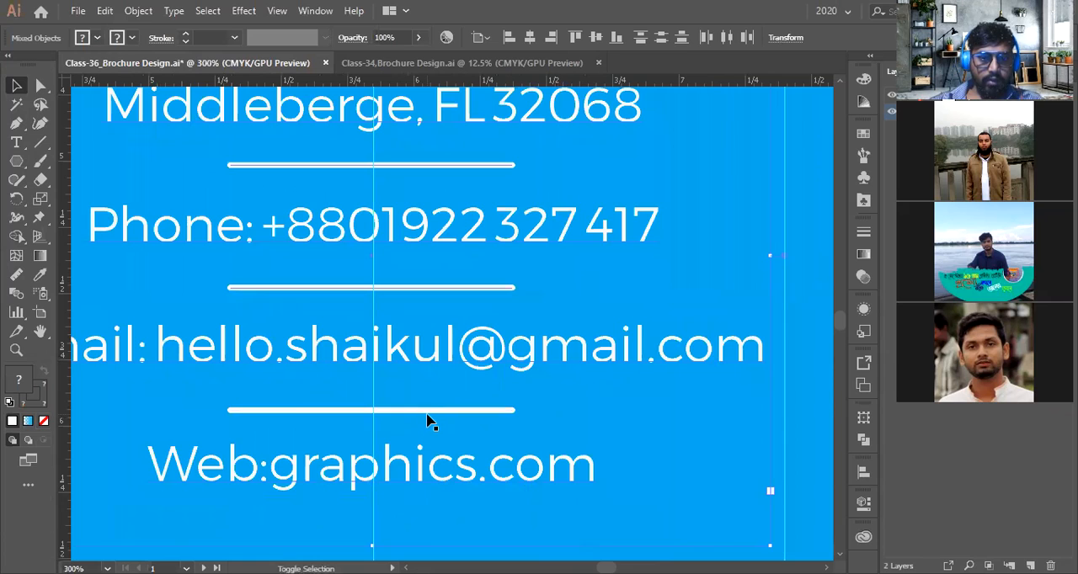
pyautogui.scroll(-2, 427, 417)
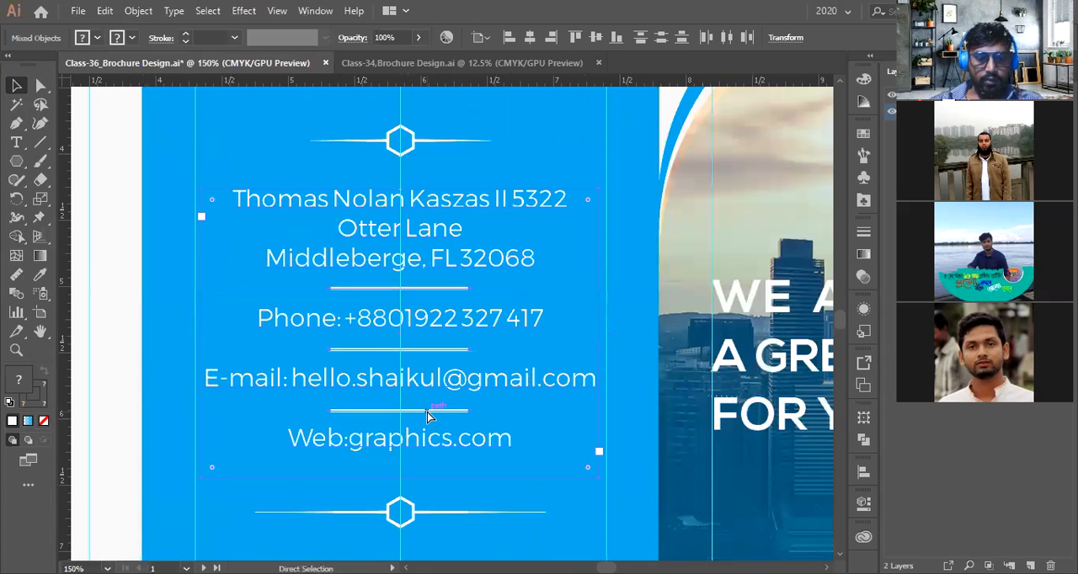
pyautogui.click(427, 413)
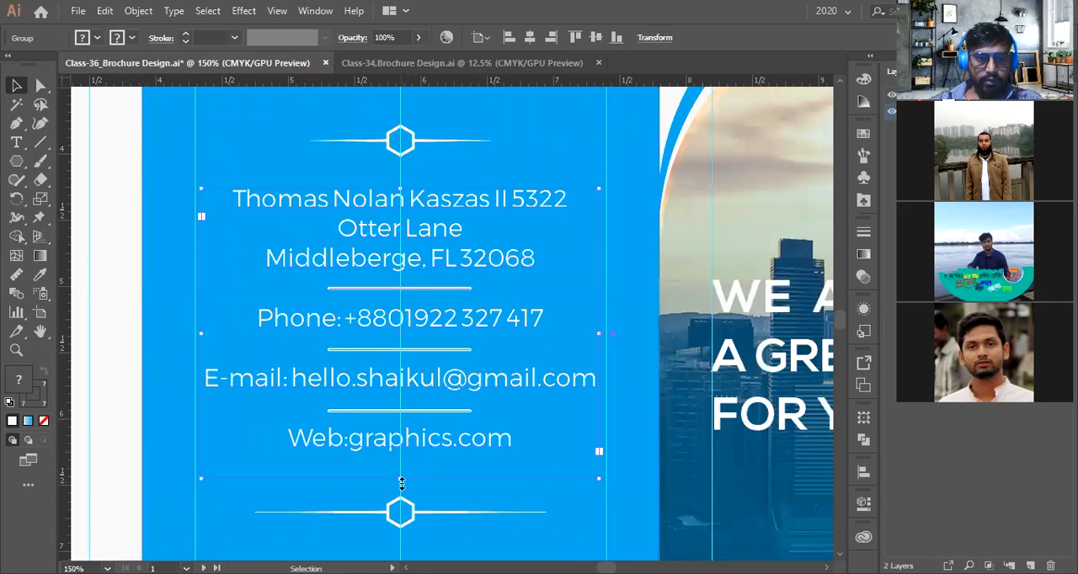
pyautogui.moveTo(404, 477); pyautogui.dragTo(405, 460)
pyautogui.hotkey('ctrl', 'z')
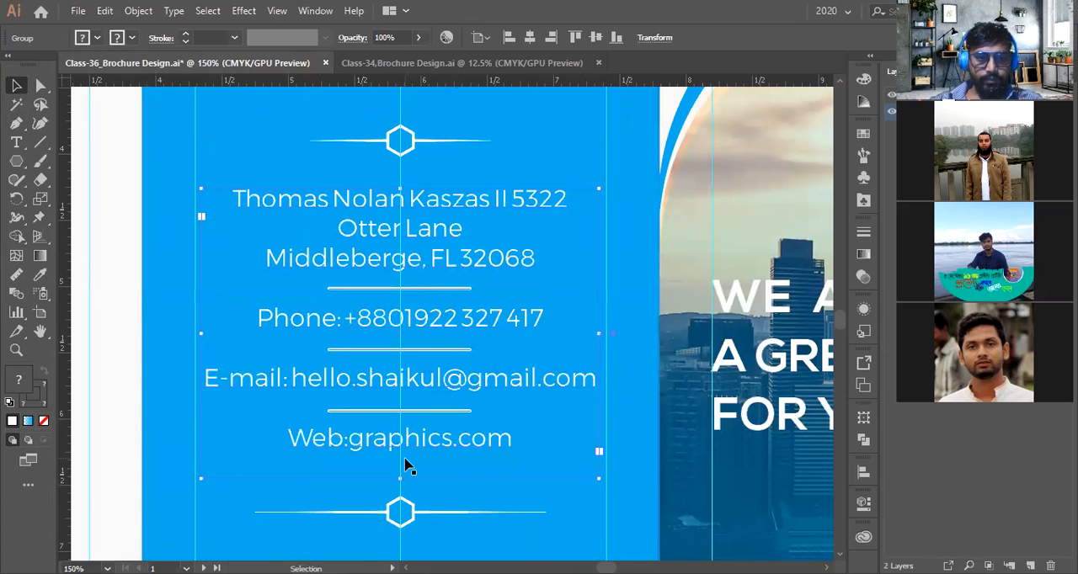
pyautogui.press('Down')
pyautogui.press('Down')
pyautogui.press('Down')
pyautogui.press('Up')
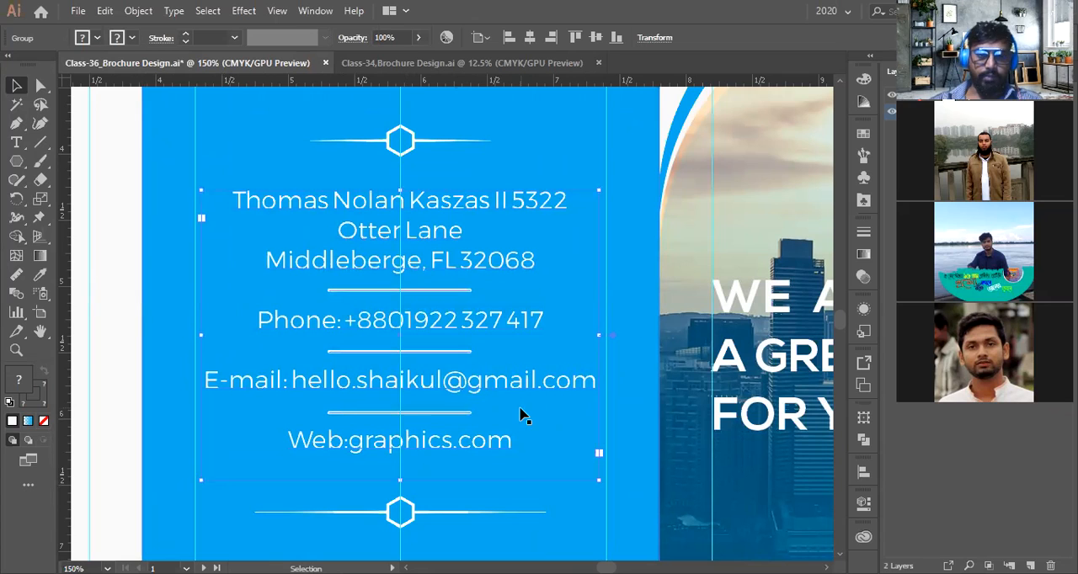
# Zoom out to review the whole inside layout of the brochure
pyautogui.scroll(-3, 520, 426)
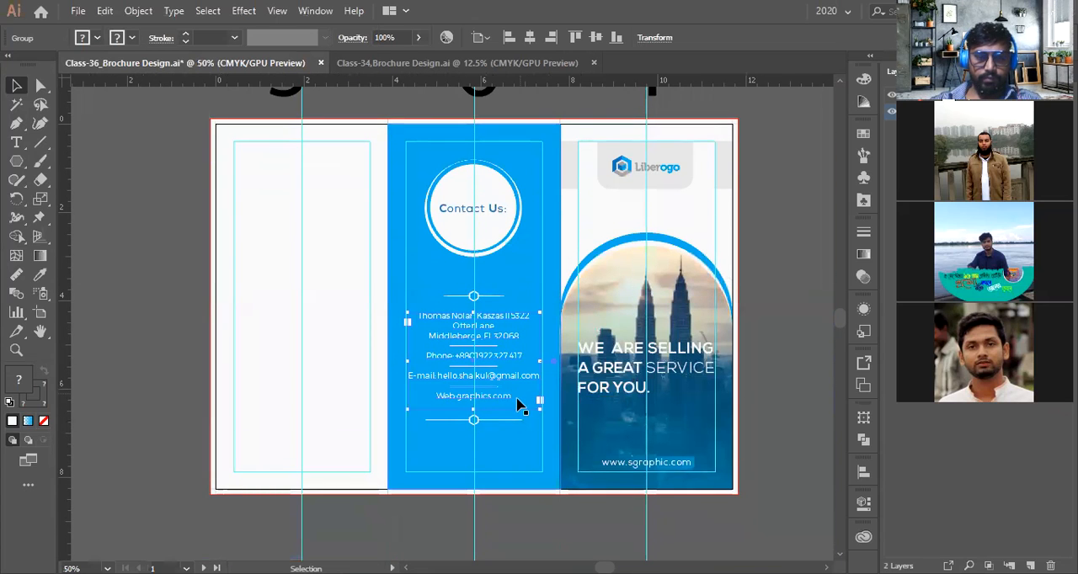
pyautogui.scroll(3, 505, 344)
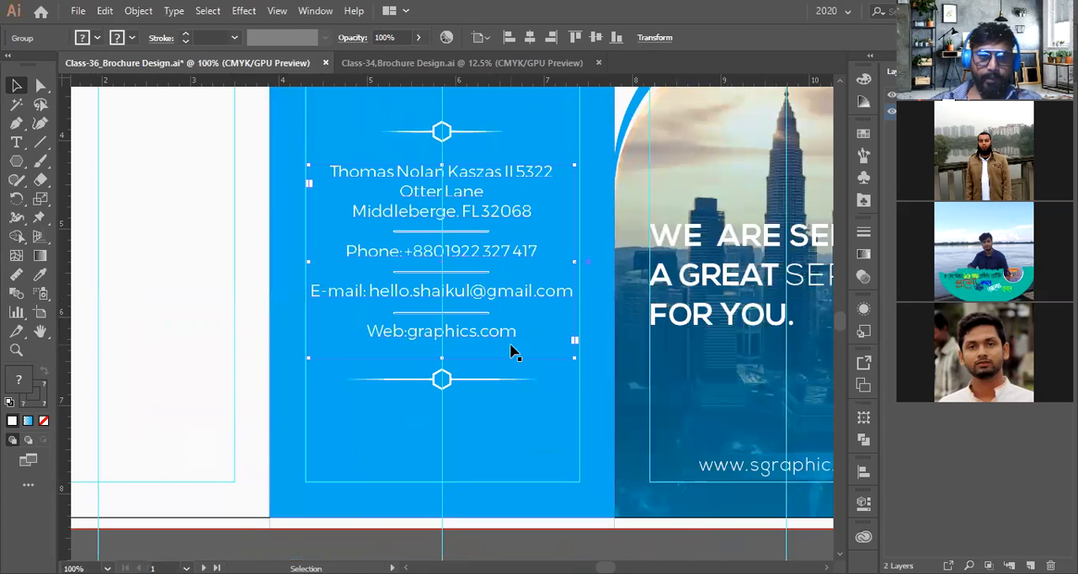
pyautogui.scroll(-1, 512, 352)
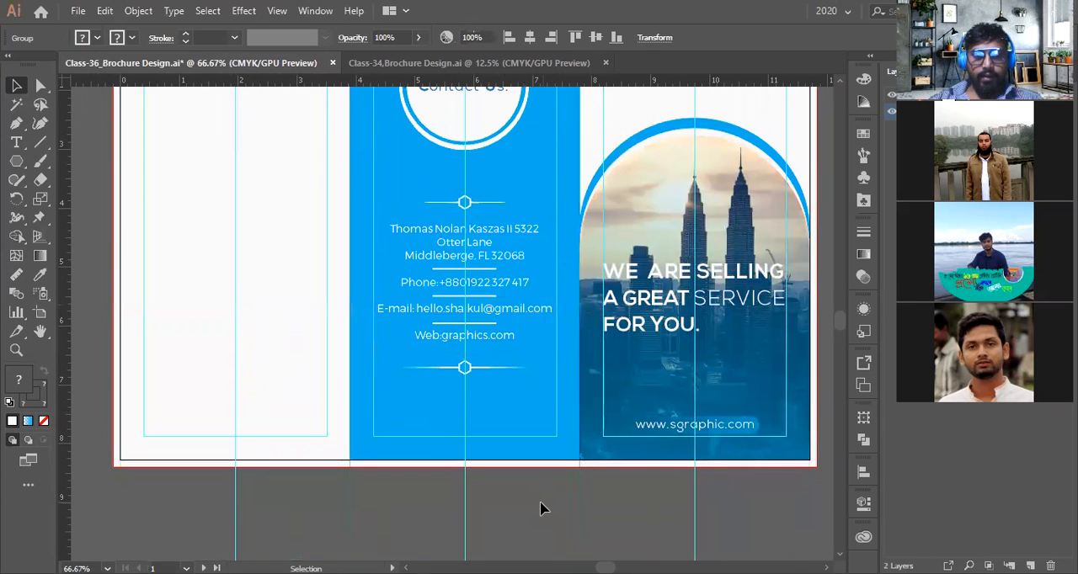
pyautogui.click(540, 510)
pyautogui.scroll(-1, 540, 509)
pyautogui.scroll(-2, 540, 507)
pyautogui.scroll(3, 528, 467)
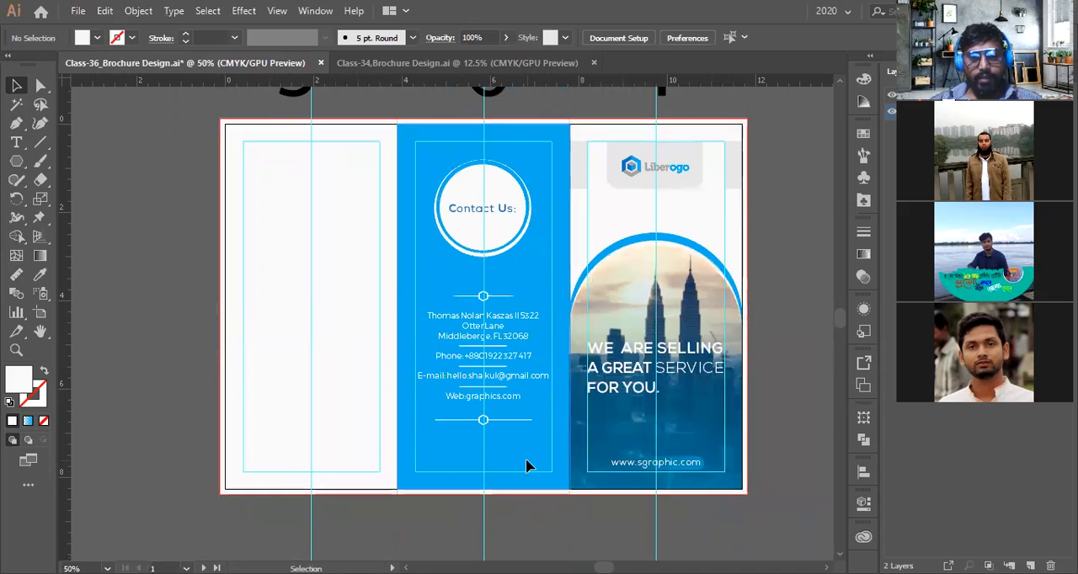
pyautogui.scroll(-1, 528, 464)
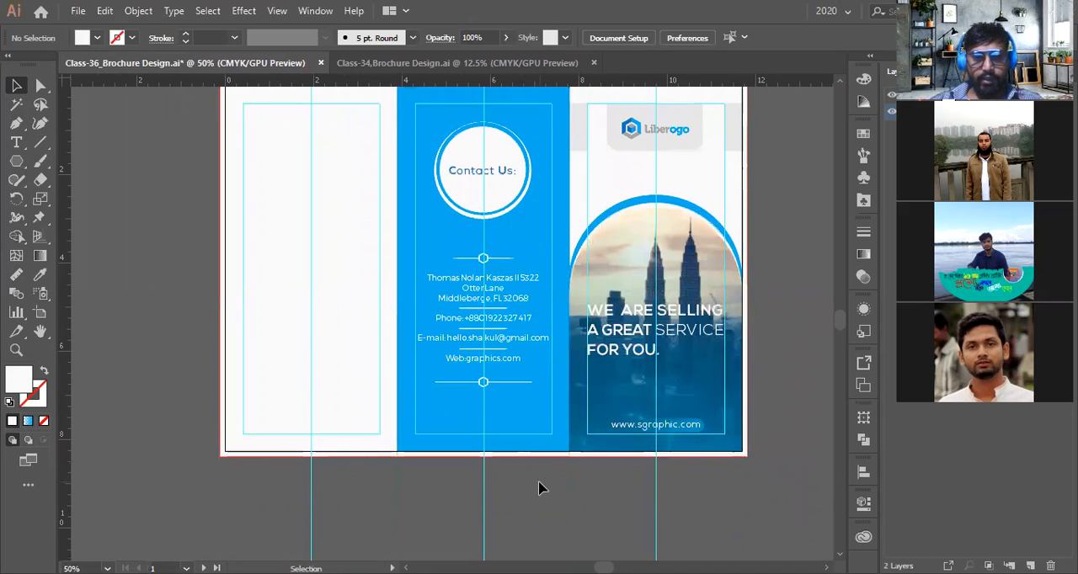
# Copy the Liberogo logo from the cover panel to the bottom of the Contact Us panel
pyautogui.moveTo(673, 133); pyautogui.dragTo(500, 425)
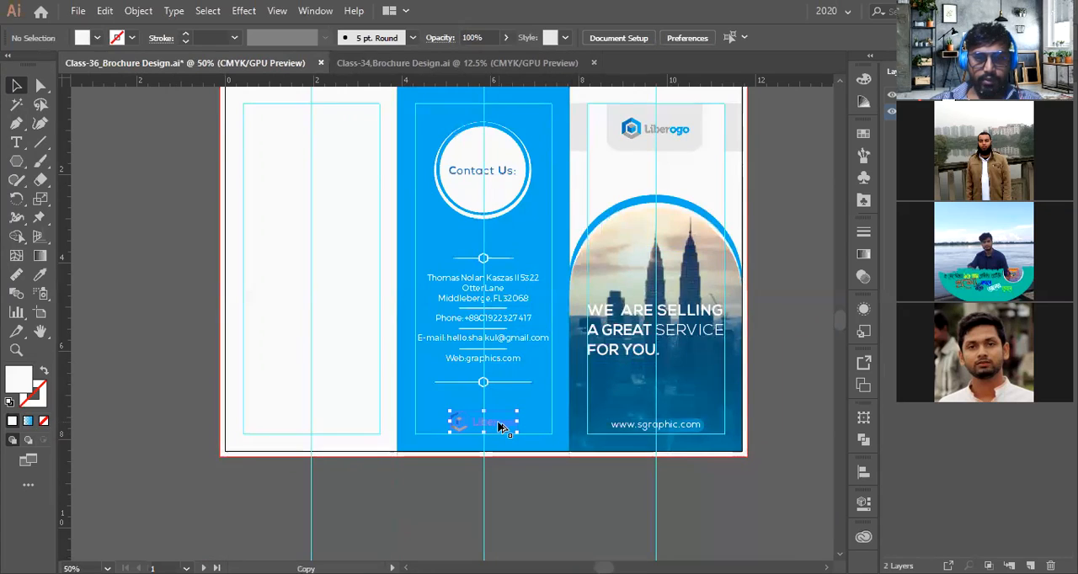
pyautogui.scroll(3, 500, 425)
pyautogui.scroll(-1, 498, 420)
# Try recolouring the copied logo with the Eyedropper, then undo it
pyautogui.press('i')
pyautogui.scroll(-2, 414, 360)
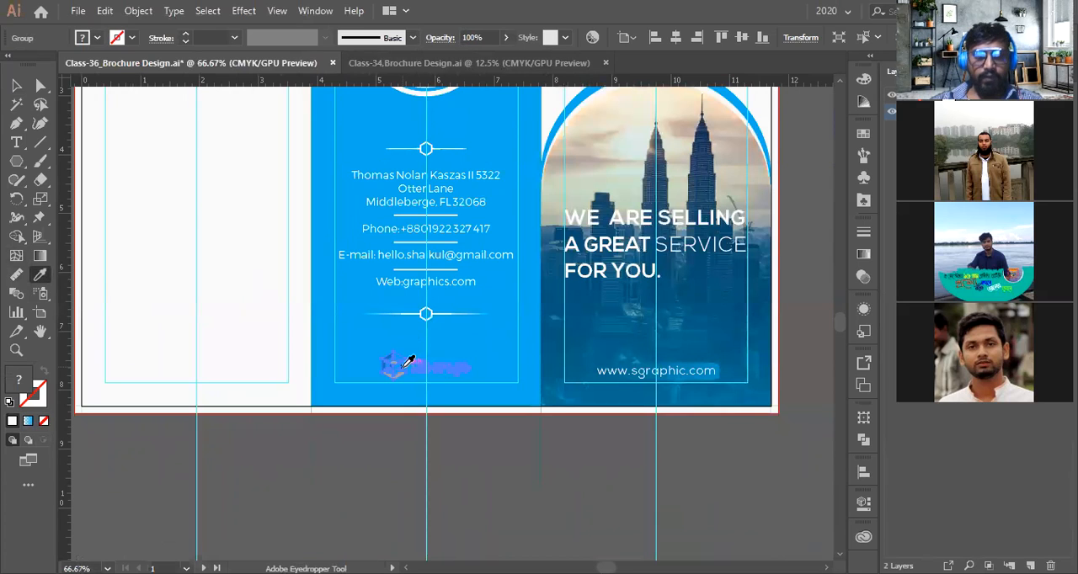
pyautogui.scroll(3, 427, 284)
pyautogui.click(577, 240)
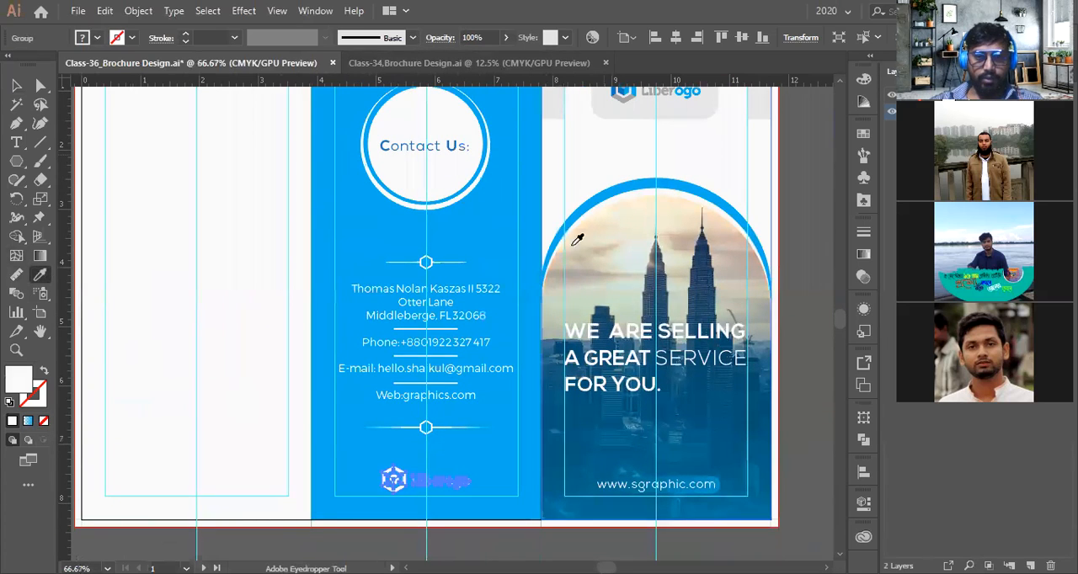
pyautogui.scroll(4, 419, 486)
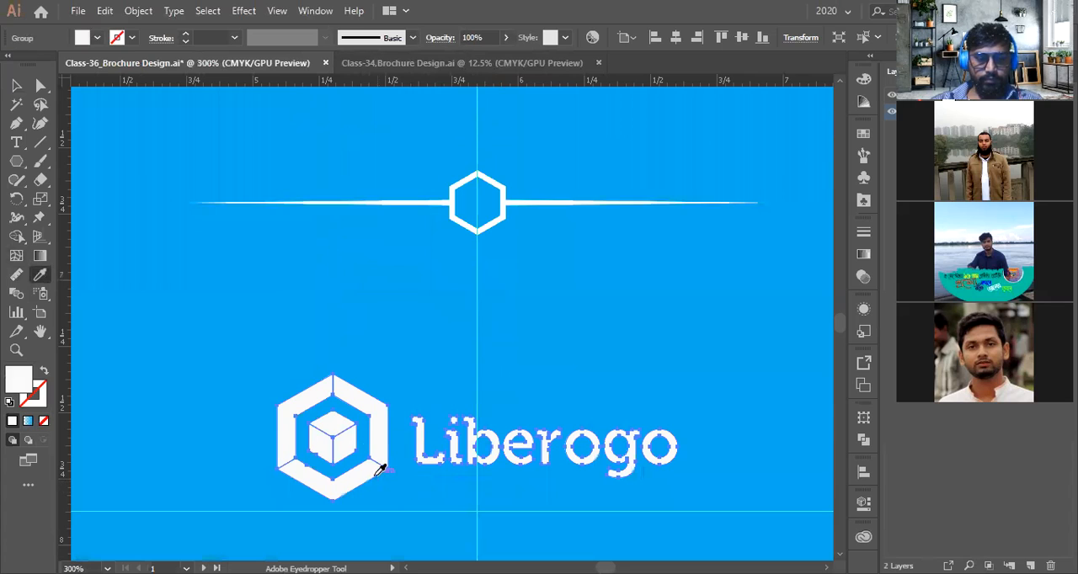
pyautogui.hotkey('ctrl', 'z')
pyautogui.press('v')
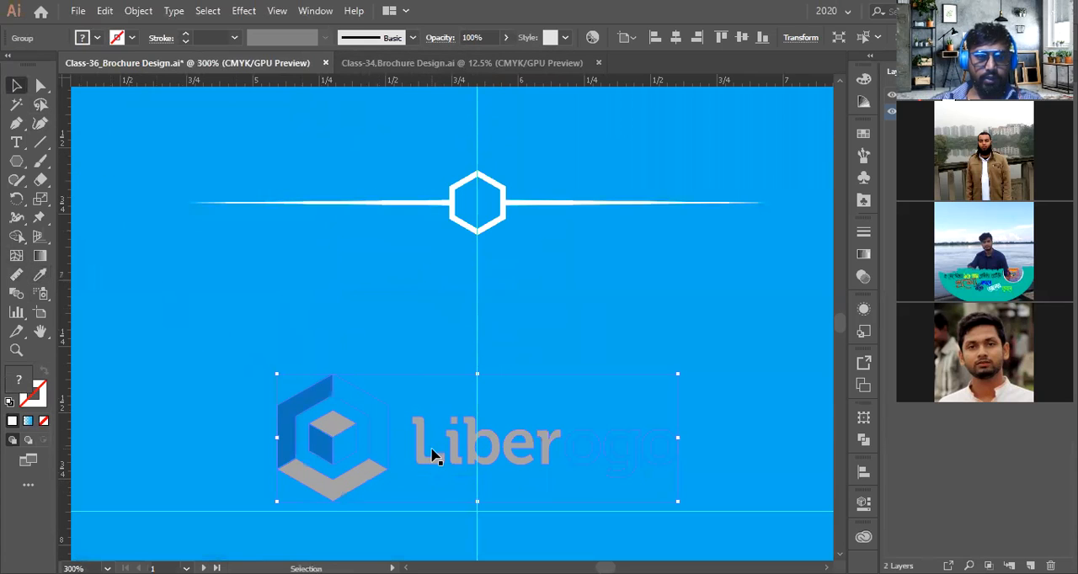
# Change the web address line to read "Web:sgraphics.com"
pyautogui.scroll(-2, 431, 455)
pyautogui.scroll(1, 423, 450)
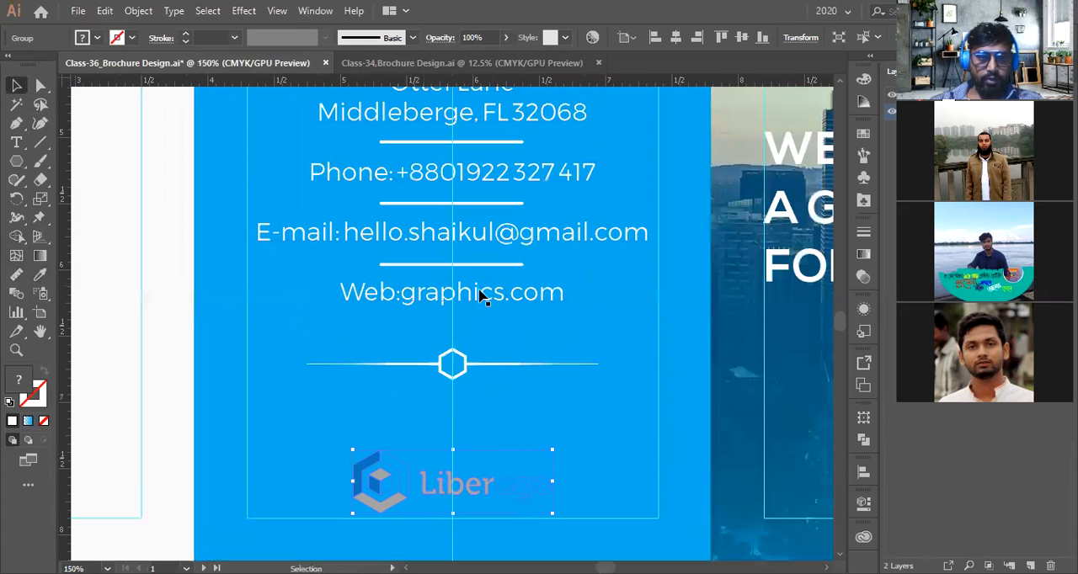
pyautogui.scroll(-2, 381, 314)
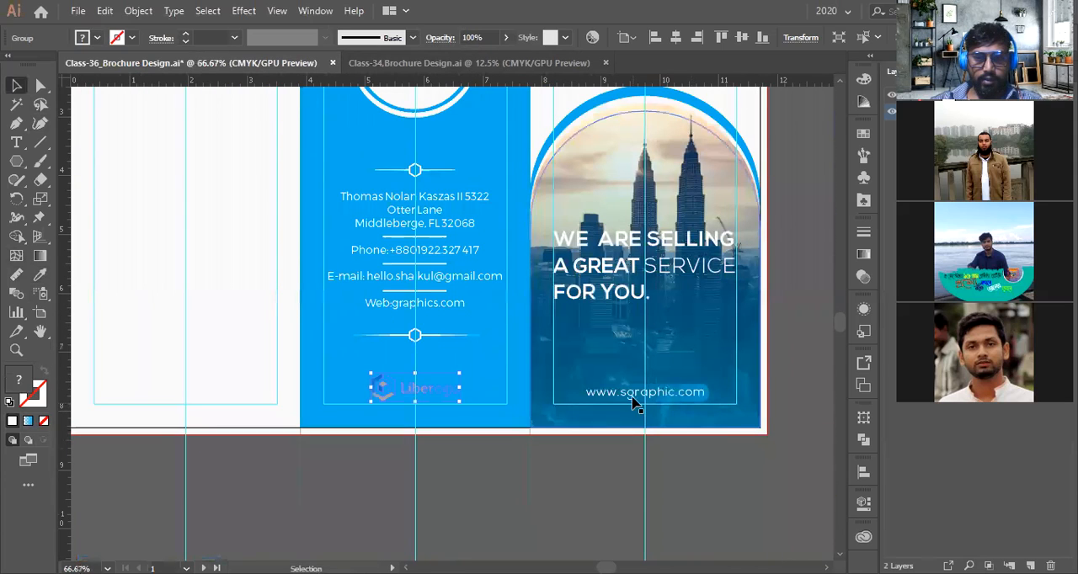
pyautogui.scroll(2, 412, 310)
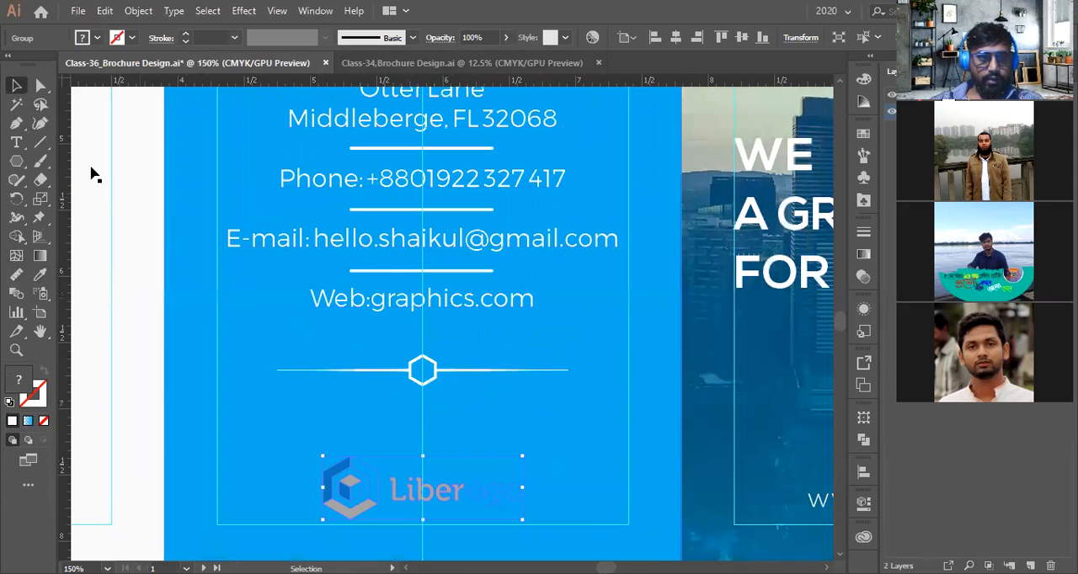
pyautogui.press('t')
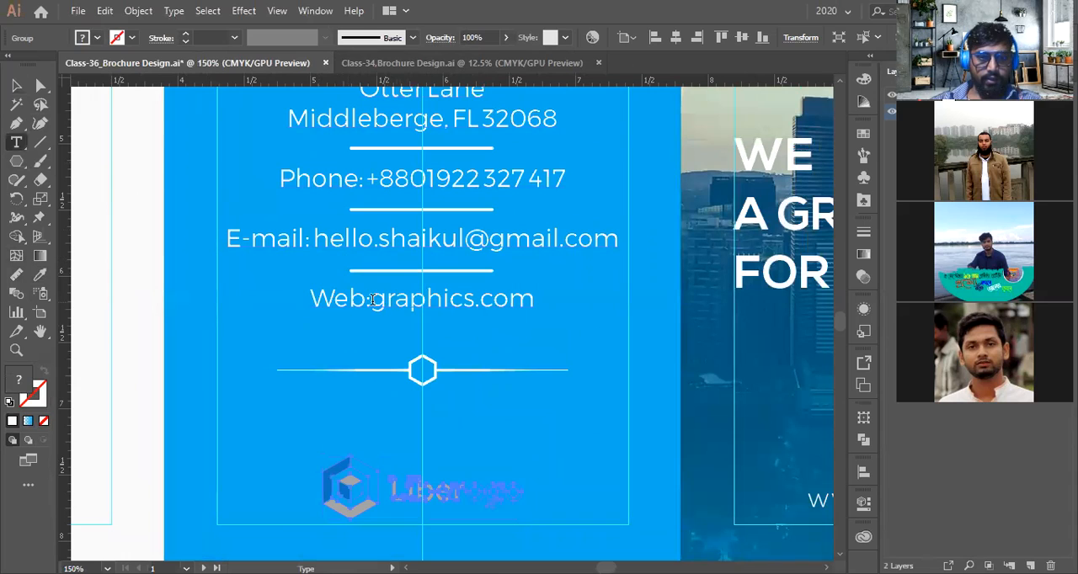
pyautogui.click(371, 300)
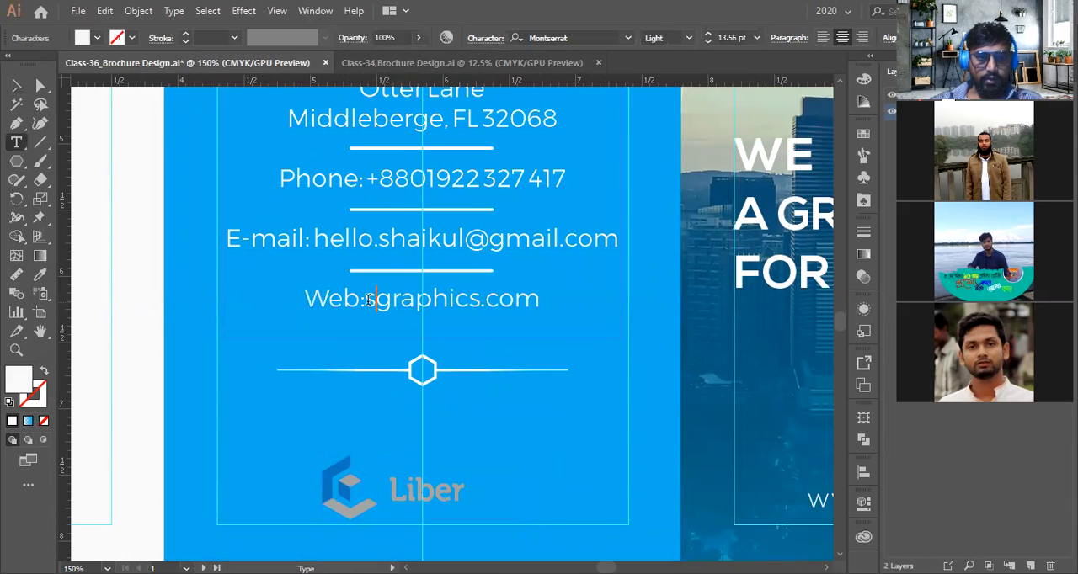
pyautogui.press('Escape')
# Try recolouring the hidden "ogo" lettering and cube face of the Contact Us logo white with the Eyedropper
pyautogui.scroll(-2, 444, 394)
pyautogui.click(431, 437)
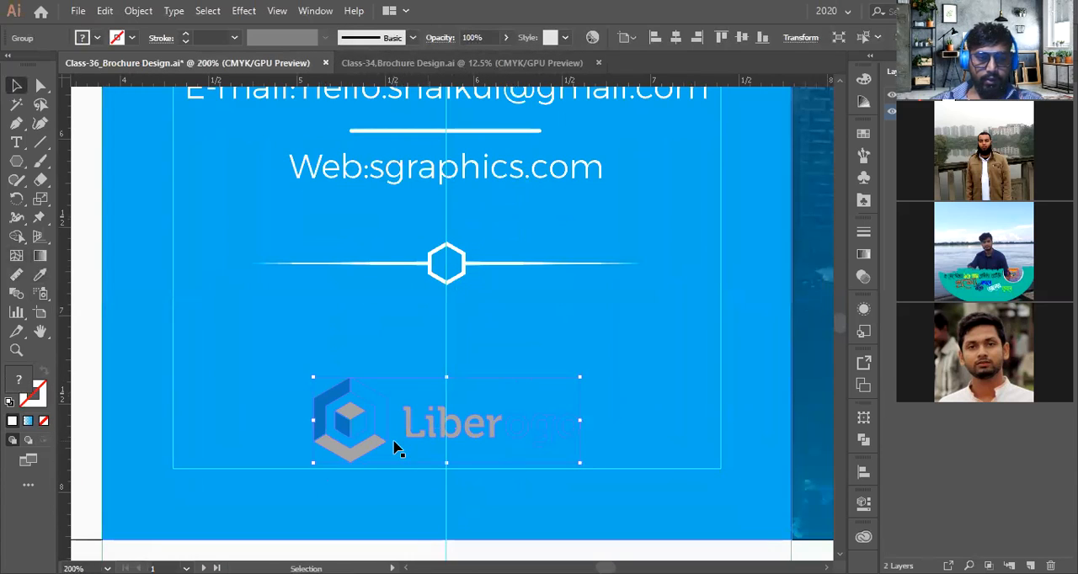
pyautogui.scroll(2, 396, 448)
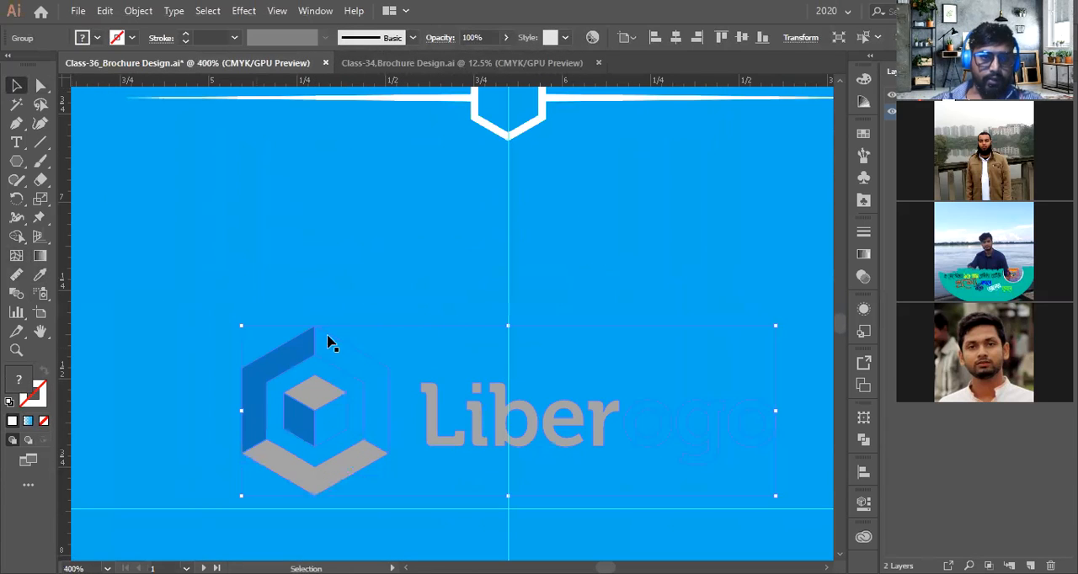
pyautogui.click(313, 298)
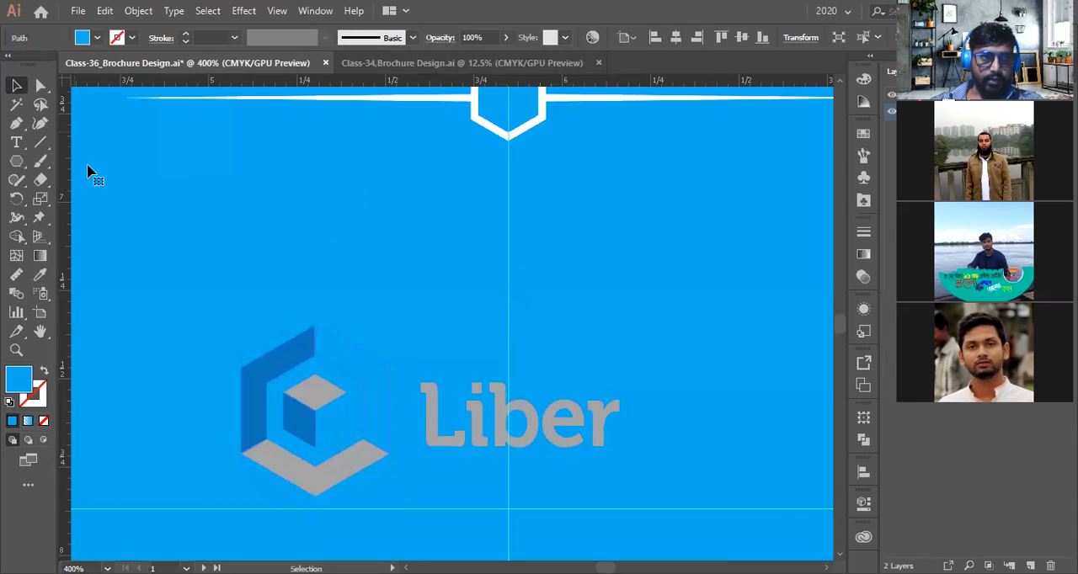
pyautogui.press('a')
pyautogui.click(108, 175)
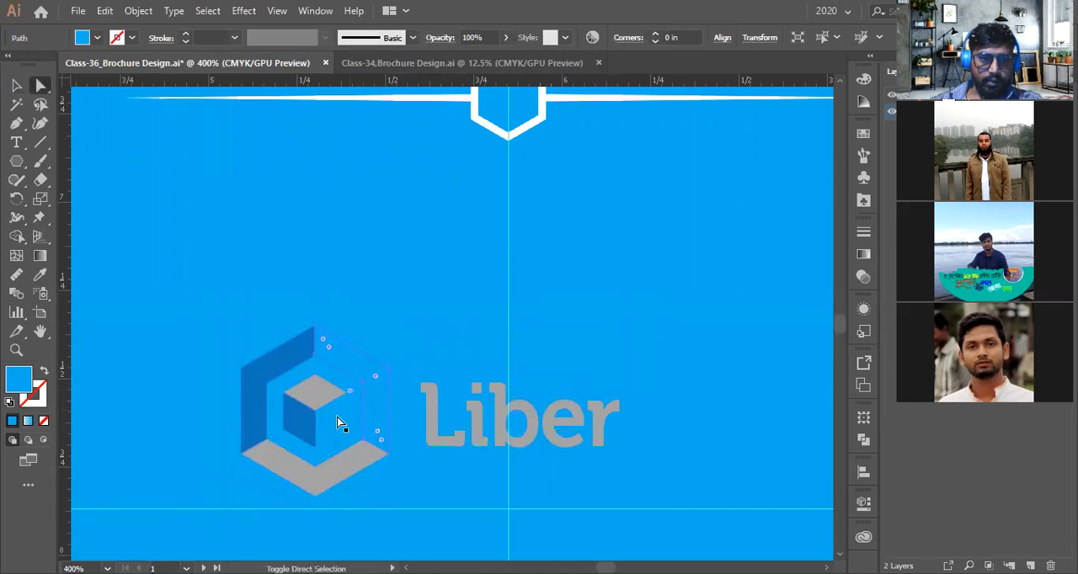
pyautogui.click(329, 420)
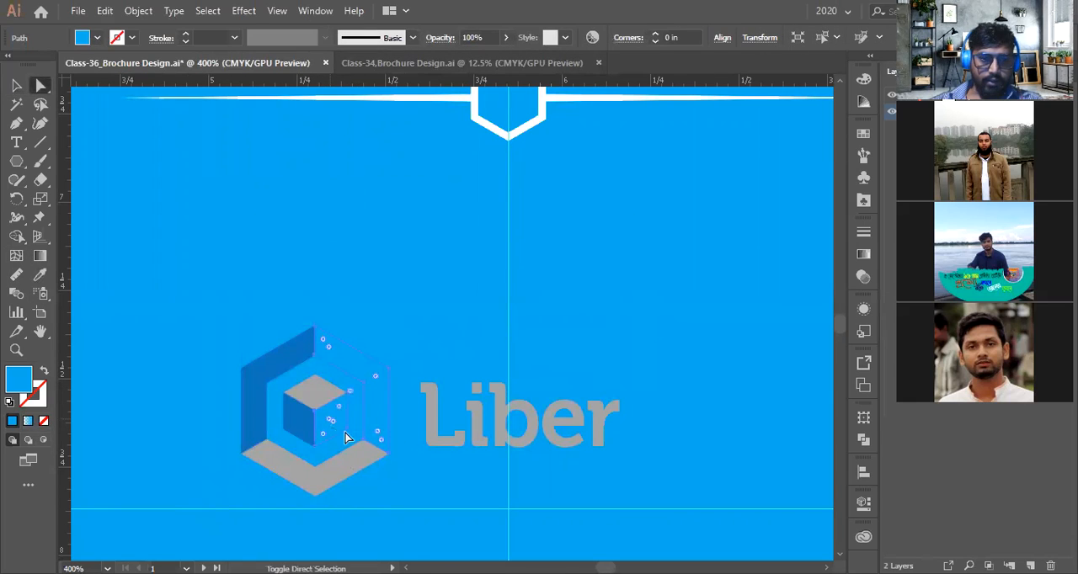
pyautogui.keyDown('shift'); pyautogui.click(685, 428); pyautogui.keyUp('shift')
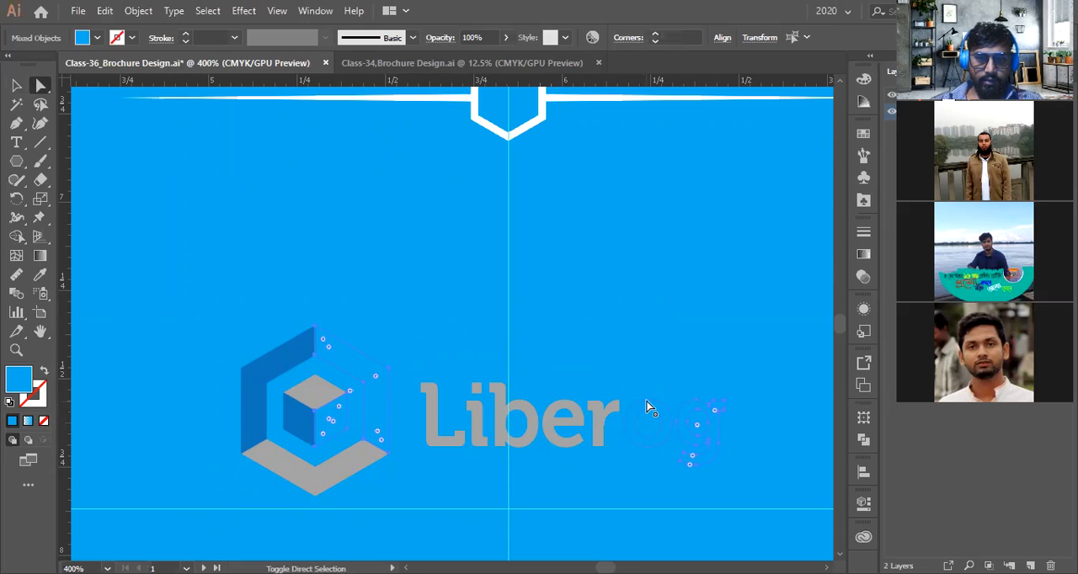
pyautogui.keyDown('shift'); pyautogui.click(770, 410); pyautogui.keyUp('shift')
pyautogui.scroll(-4, 373, 440)
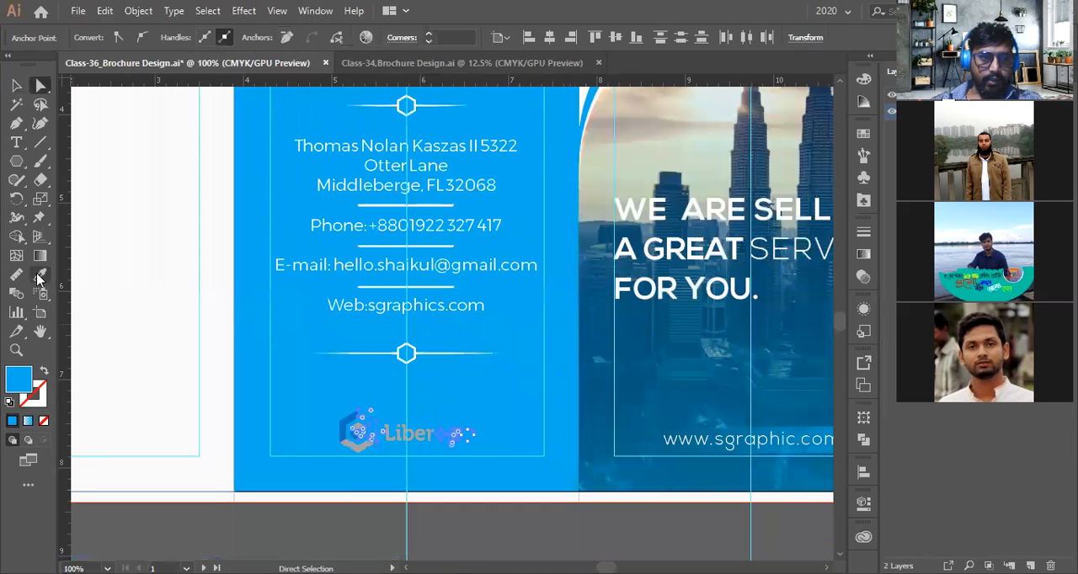
pyautogui.click(37, 279)
pyautogui.click(159, 230)
pyautogui.scroll(3, 572, 169)
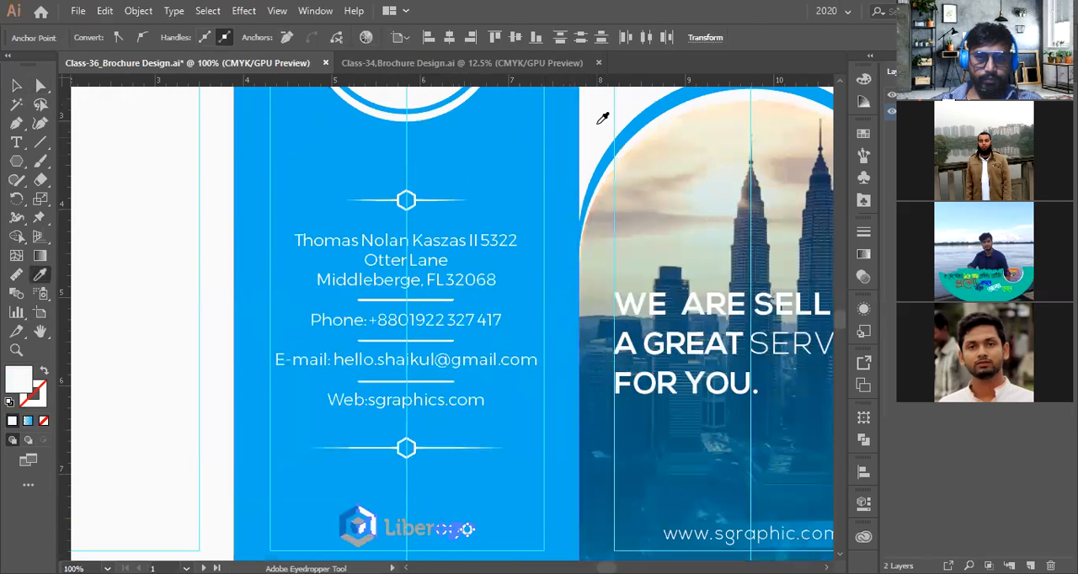
pyautogui.scroll(-3, 498, 380)
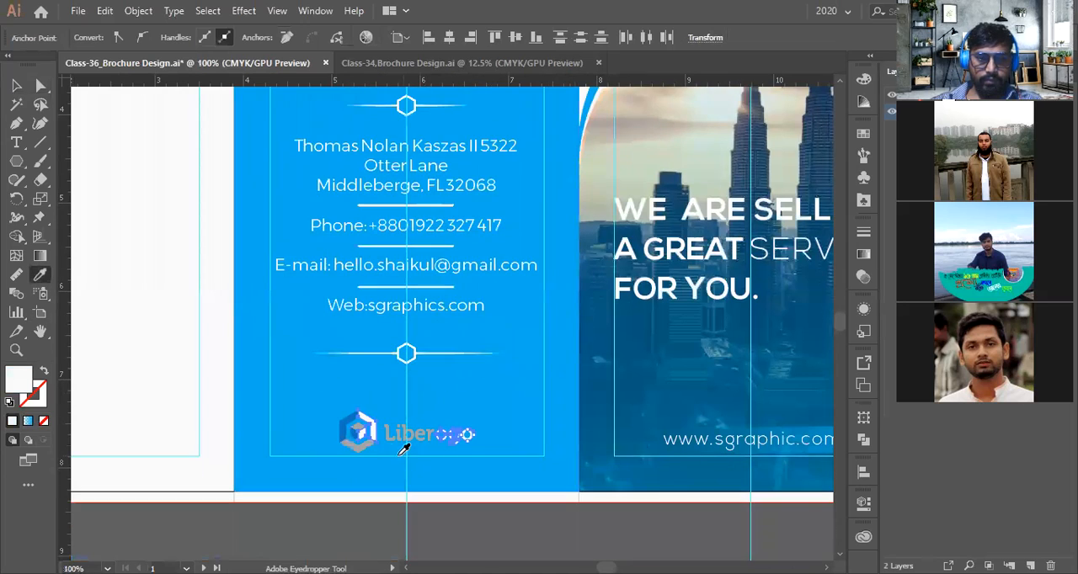
pyautogui.scroll(2, 406, 454)
pyautogui.press('a')
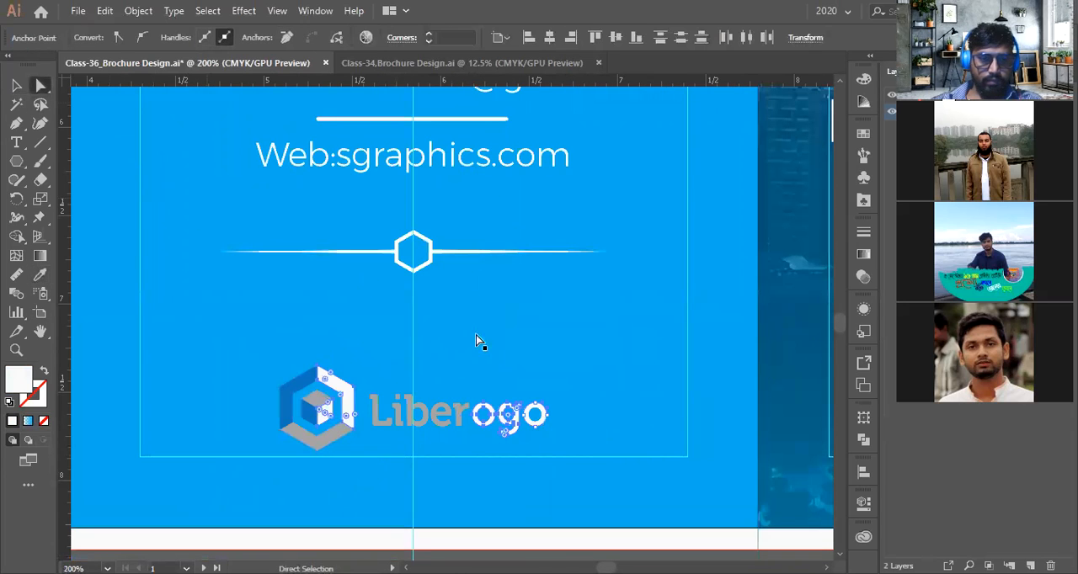
pyautogui.scroll(-2, 492, 346)
pyautogui.scroll(-1, 492, 352)
pyautogui.click(505, 478)
pyautogui.scroll(2, 456, 386)
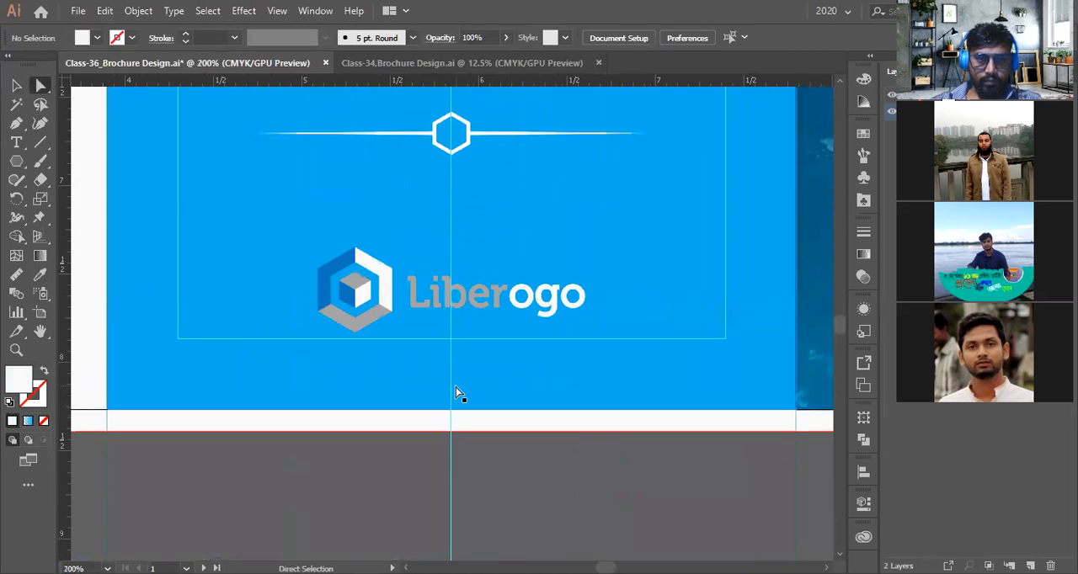
# Try recolouring the whole Liberogo logo white by sampling its white lettering with the Eyedropper
pyautogui.scroll(1, 438, 370)
pyautogui.scroll(2, 421, 360)
pyautogui.click(323, 357)
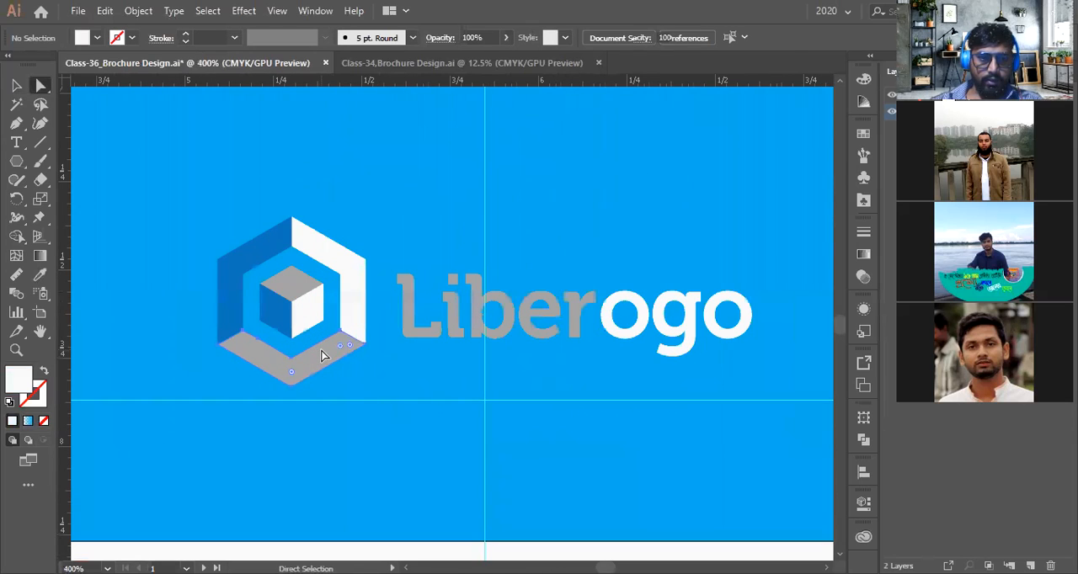
pyautogui.keyDown('shift'); pyautogui.click(293, 286); pyautogui.keyUp('shift')
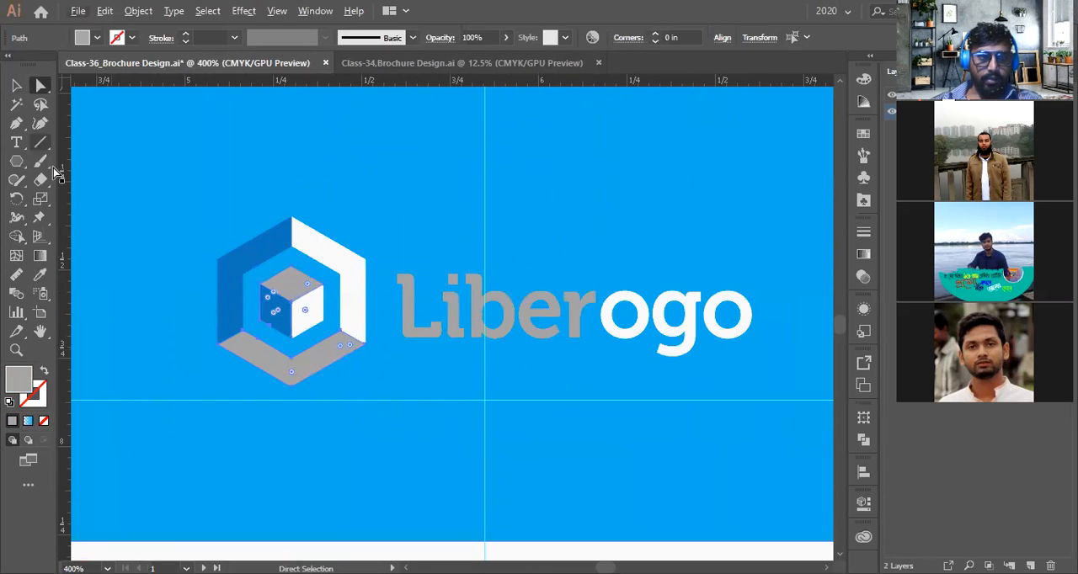
pyautogui.click(16, 85)
pyautogui.click(288, 246)
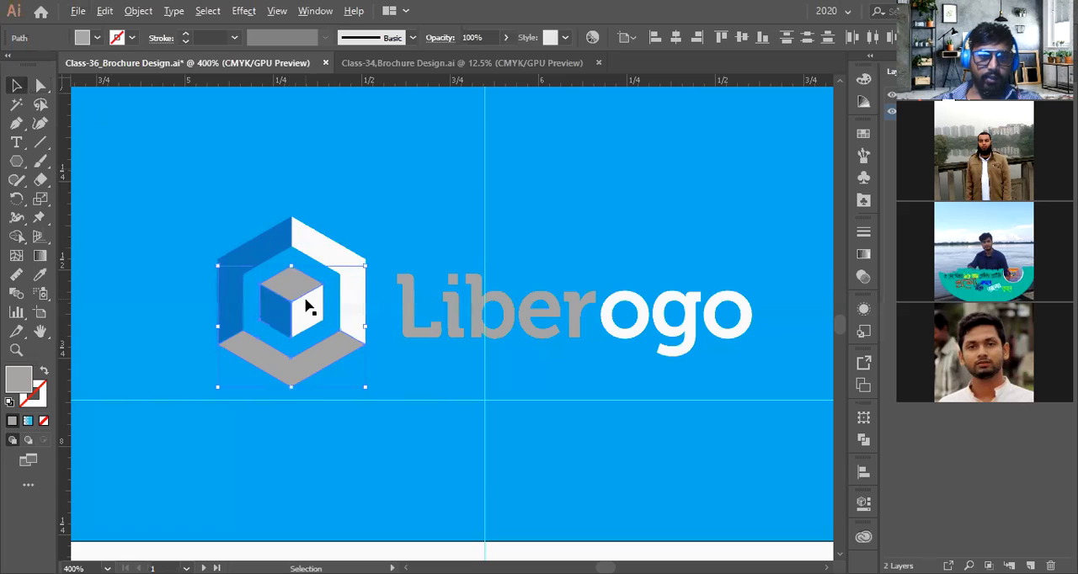
pyautogui.scroll(-2, 308, 308)
pyautogui.click(328, 317)
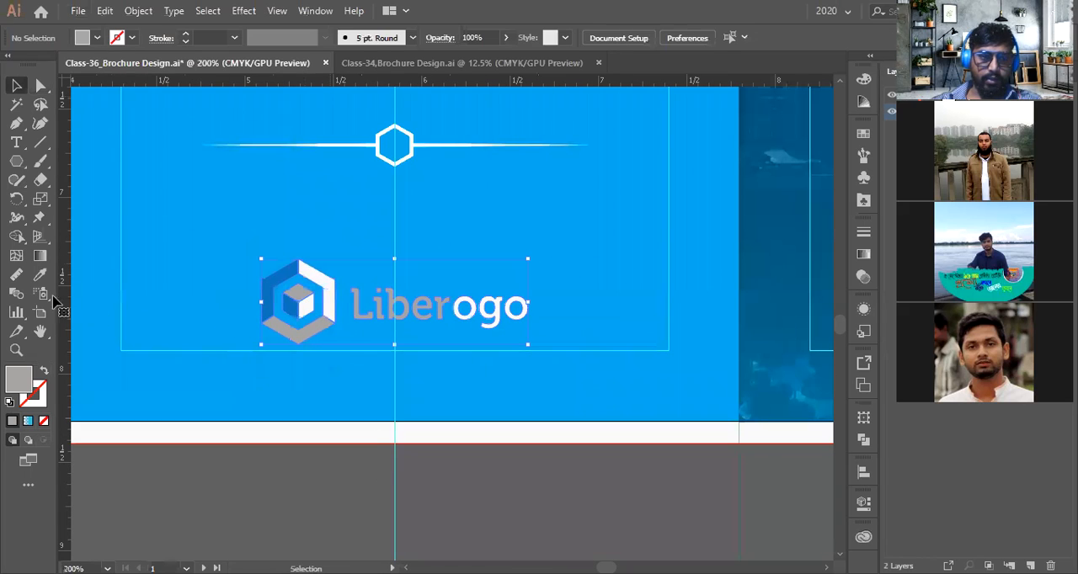
pyautogui.press('i')
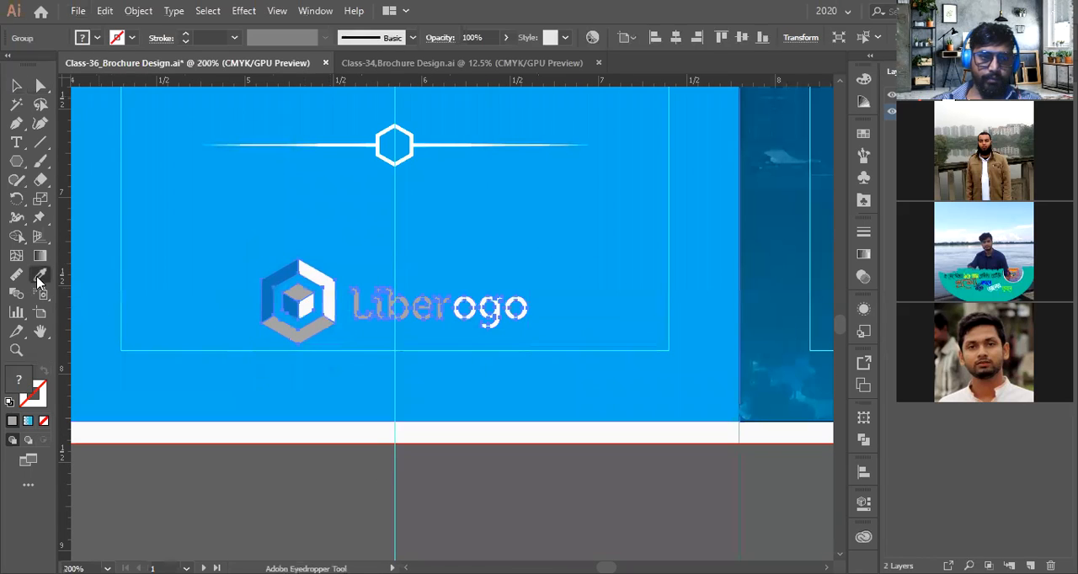
pyautogui.click(486, 300)
pyautogui.press('v')
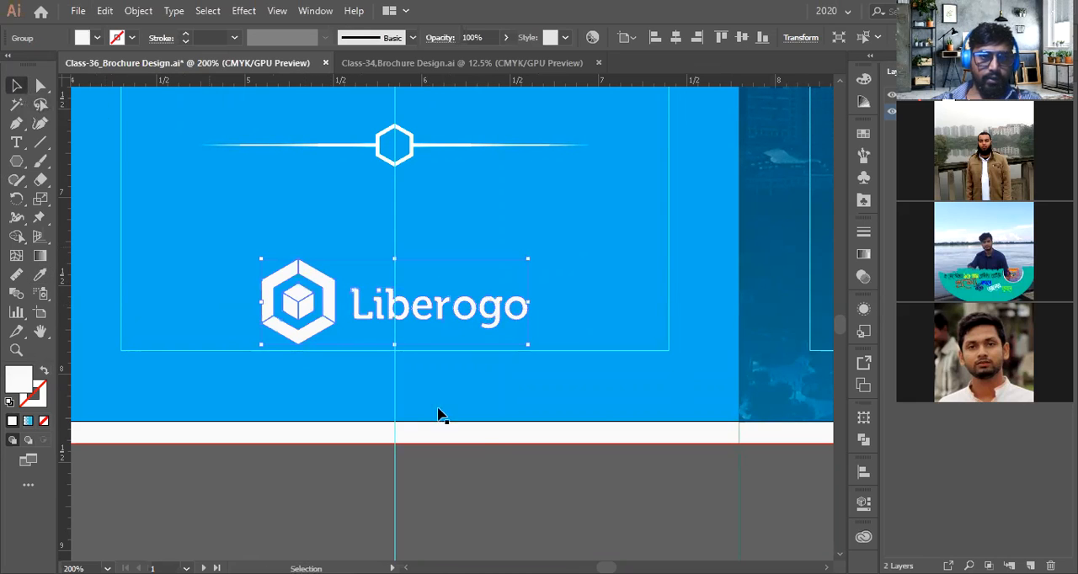
pyautogui.click(494, 461)
# Undo the logo recolouring steps to restore the original logo colours
pyautogui.scroll(-2, 494, 469)
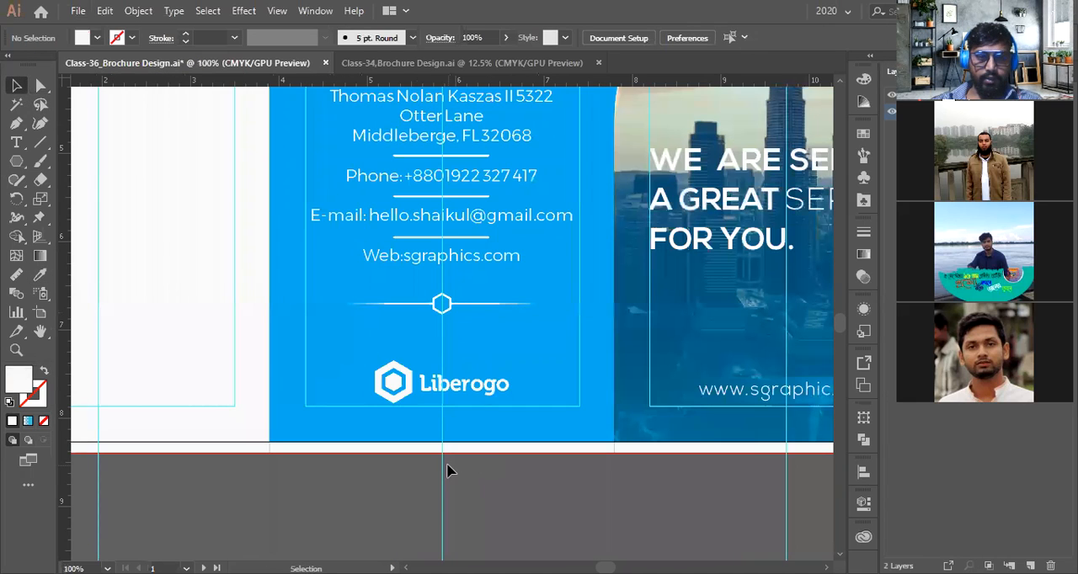
pyautogui.scroll(6, 446, 468)
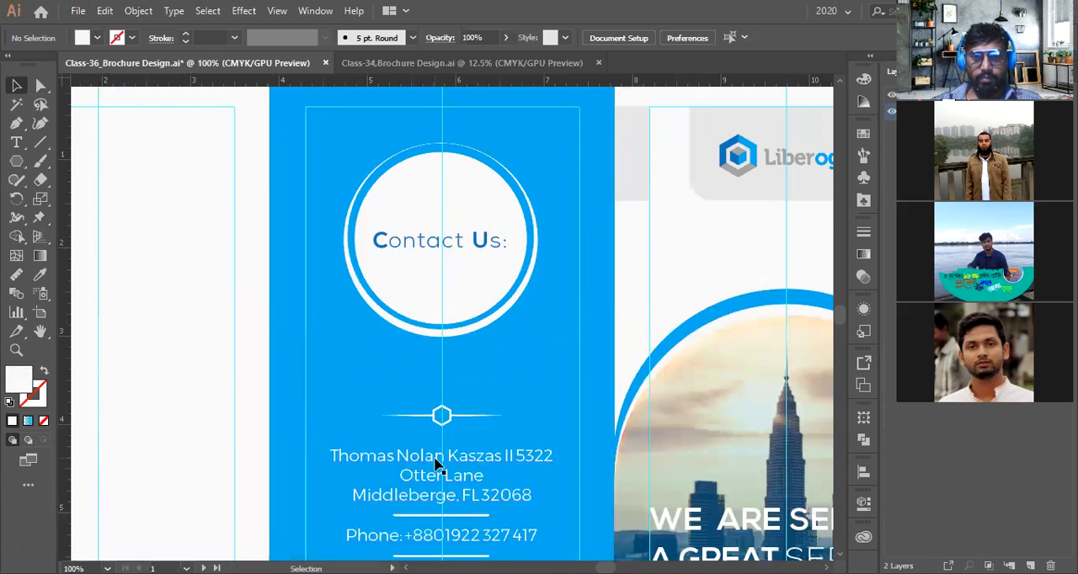
pyautogui.scroll(-5, 434, 463)
pyautogui.scroll(2, 433, 464)
pyautogui.hotkey('ctrl', 'z')
pyautogui.scroll(-1, 432, 459)
pyautogui.hotkey('ctrl', 'z')
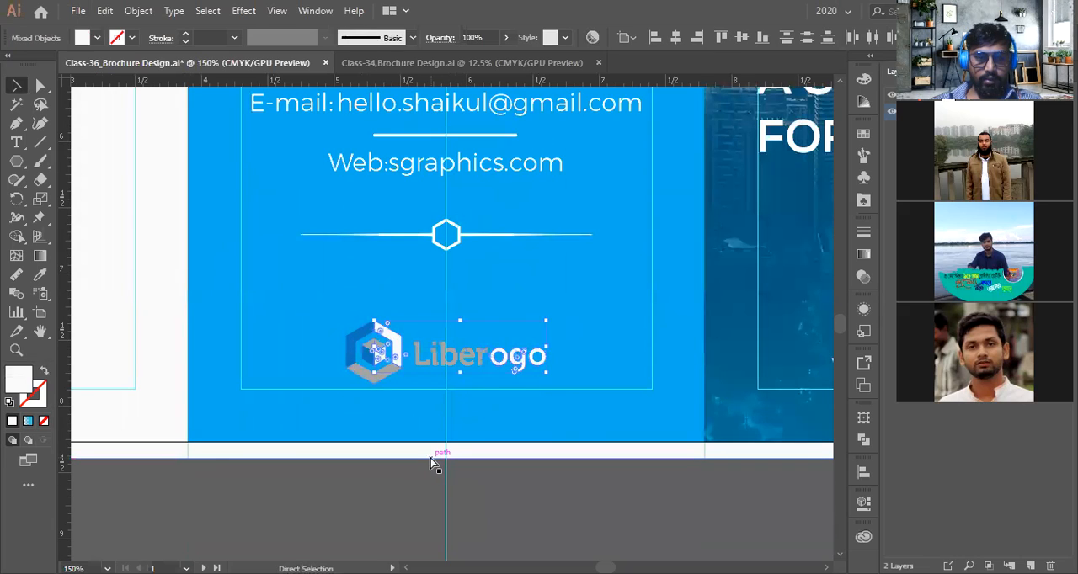
pyautogui.hotkey('ctrl', 'z')
pyautogui.scroll(1, 454, 406)
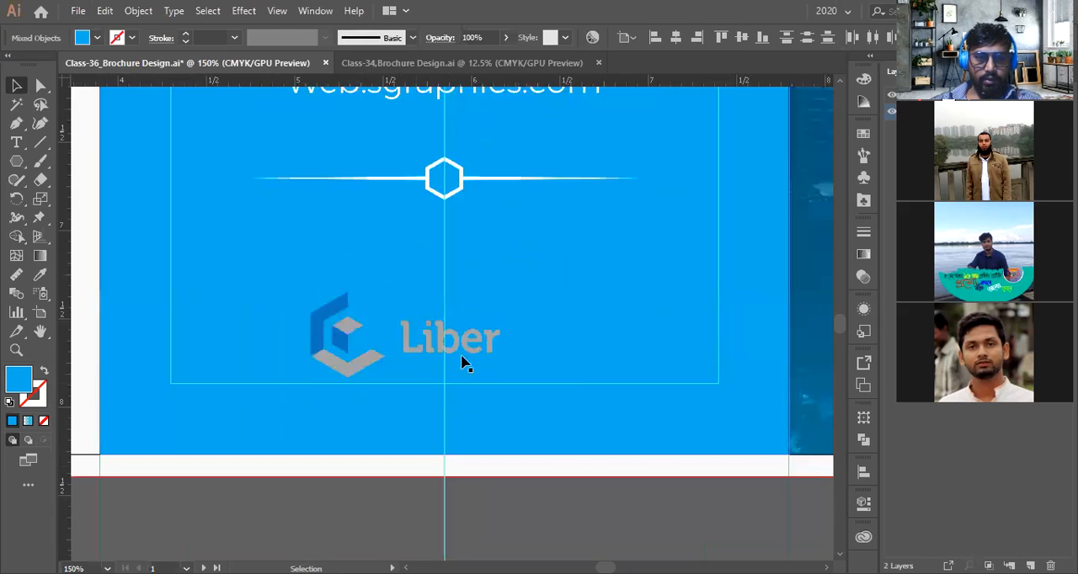
# Move the Liberogo logo below the panel, ungroup it and delete its lettering
pyautogui.click(466, 347)
pyautogui.moveTo(577, 334); pyautogui.dragTo(545, 335)
pyautogui.rightClick(523, 351)
pyautogui.click(493, 500)
pyautogui.moveTo(493, 500); pyautogui.dragTo(480, 300)
pyautogui.moveTo(462, 155); pyautogui.dragTo(461, 412)
pyautogui.rightClick(460, 414)
pyautogui.click(501, 291)
pyautogui.click(617, 413)
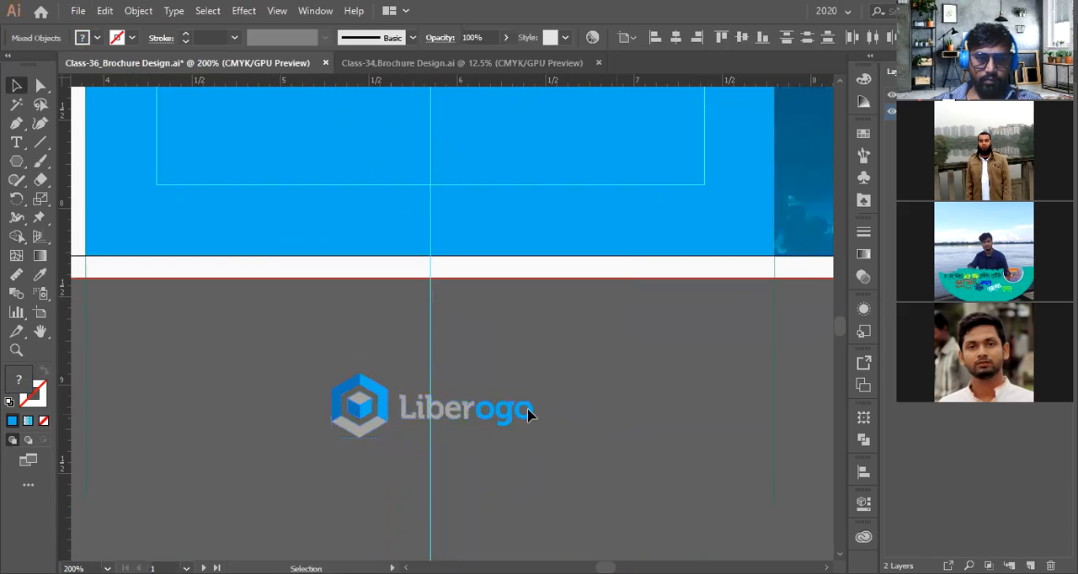
pyautogui.click(528, 411)
pyautogui.press('Delete')
# Group the remaining logo icon and move it to the bottom centre of the Contact Us panel
pyautogui.moveTo(366, 395); pyautogui.dragTo(407, 466)
pyautogui.hotkey('ctrl', 'z')
pyautogui.rightClick(360, 421)
pyautogui.click(402, 206)
pyautogui.scroll(3, 472, 354)
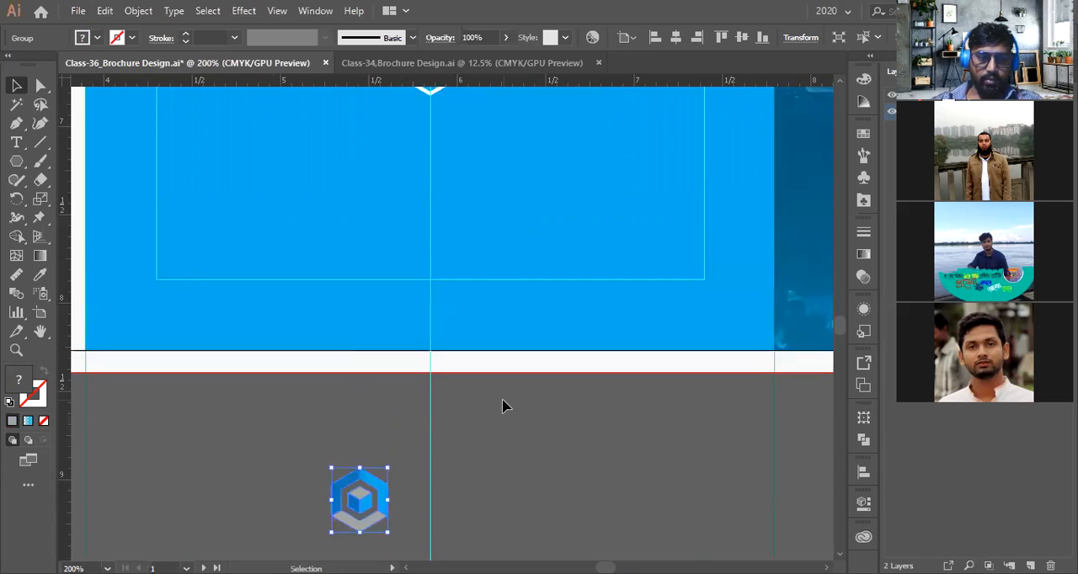
pyautogui.moveTo(371, 529); pyautogui.dragTo(444, 290)
pyautogui.scroll(1, 443, 288)
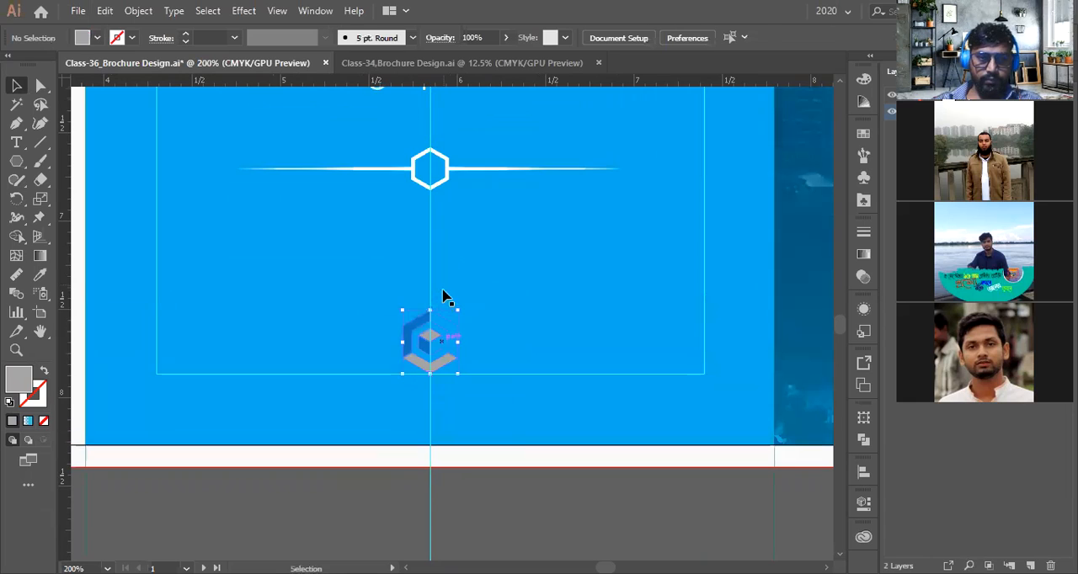
pyautogui.click(18, 162)
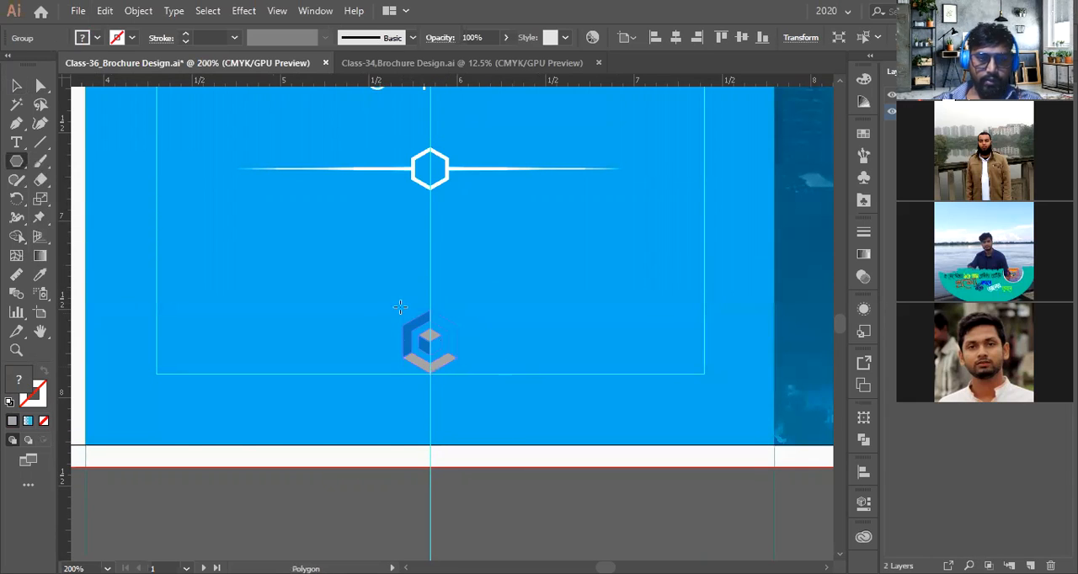
pyautogui.scroll(-2, 486, 387)
pyautogui.moveTo(483, 409); pyautogui.dragTo(560, 477)
pyautogui.hotkey('ctrl', 'z')
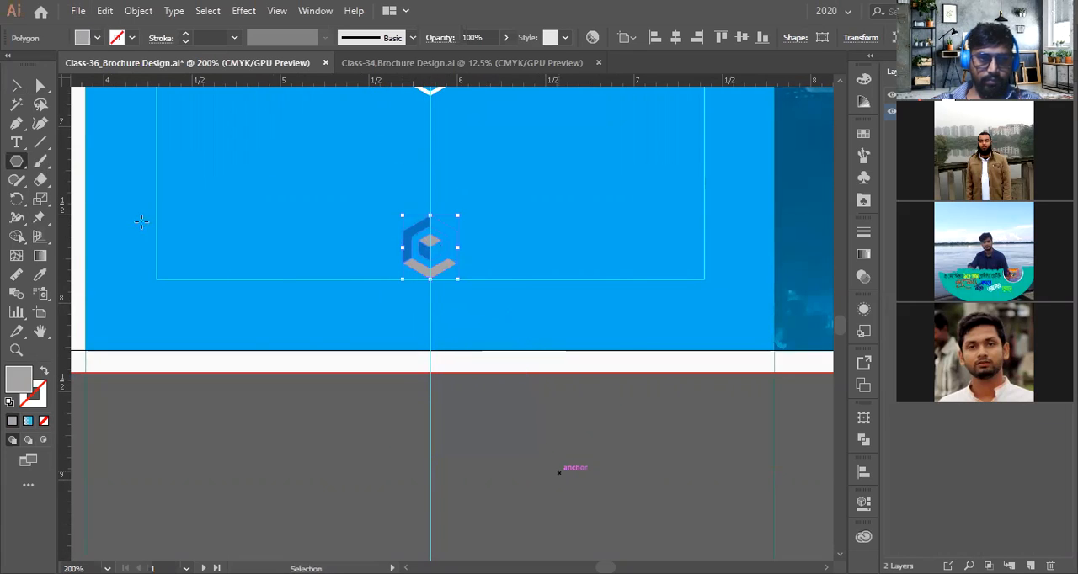
# Draw a rectangle behind the logo icon and adjust its position and height to frame the icon
pyautogui.press('m')
pyautogui.moveTo(356, 215); pyautogui.dragTo(490, 278)
pyautogui.scroll(2, 427, 216)
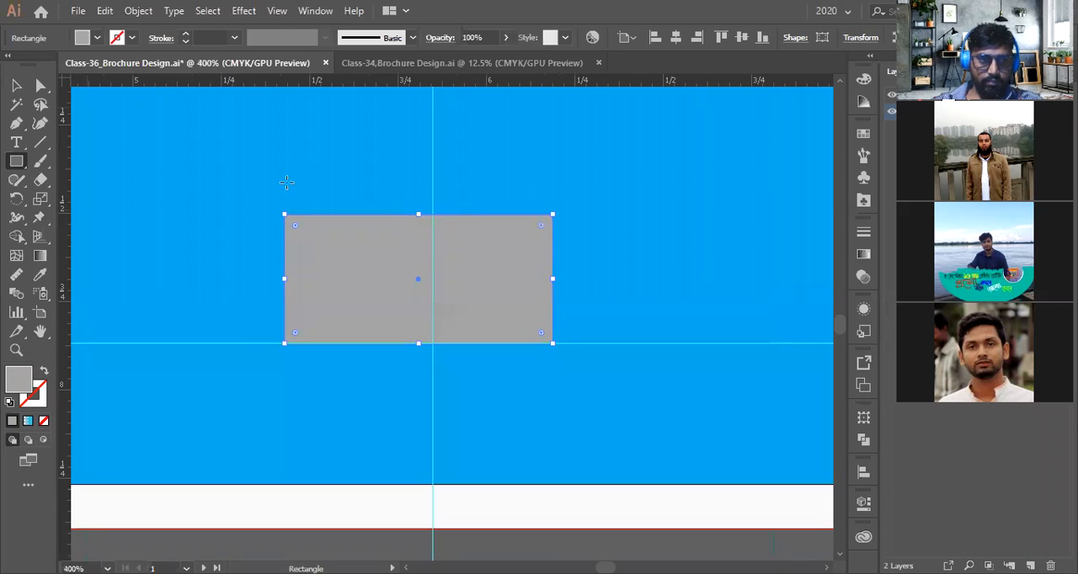
pyautogui.press('v')
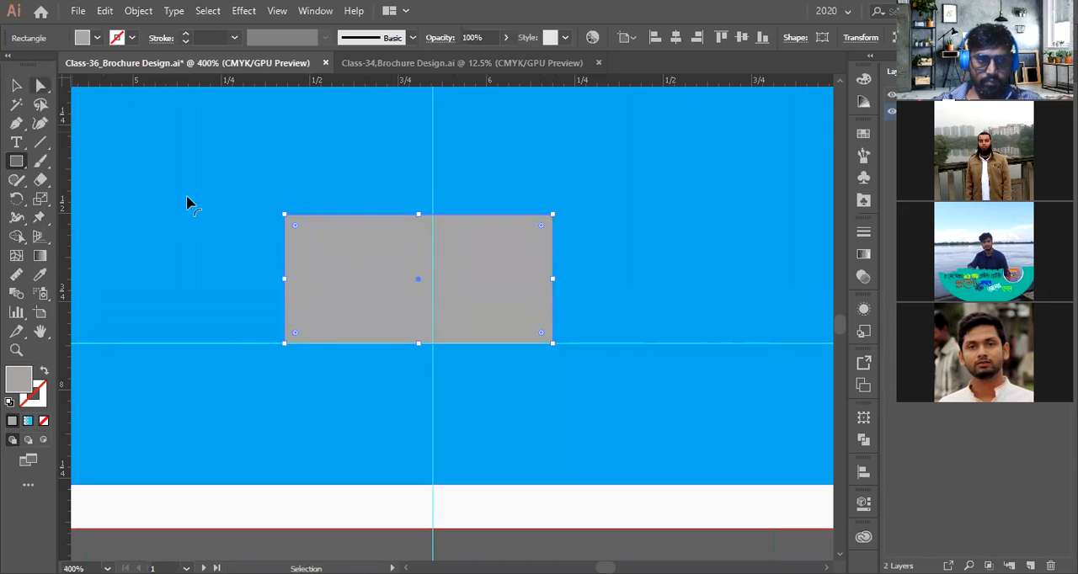
pyautogui.press('Right')
pyautogui.press('Right')
pyautogui.press('Right')
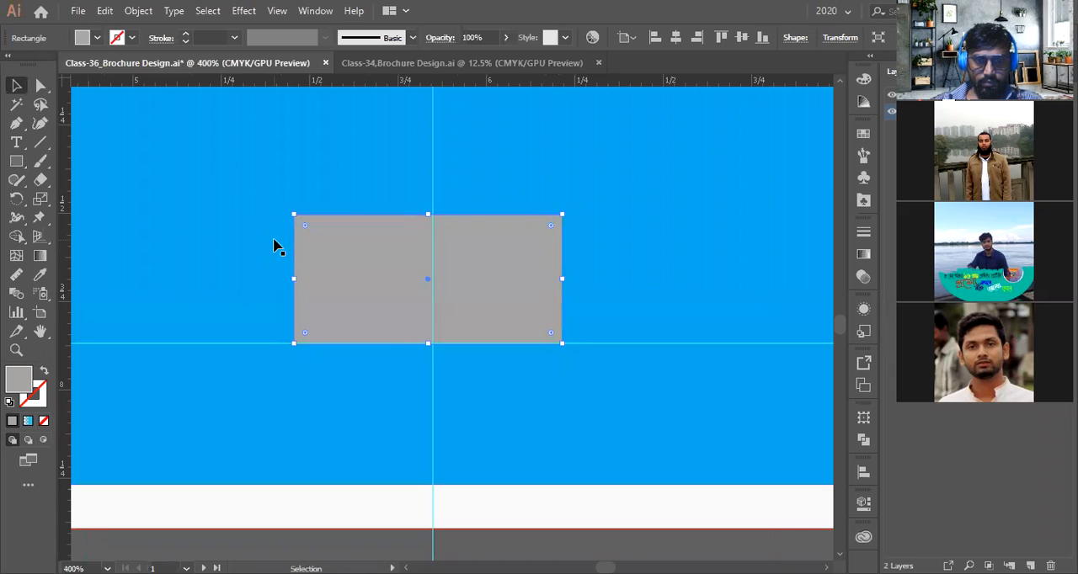
pyautogui.moveTo(435, 215); pyautogui.dragTo(432, 199)
pyautogui.press('a')
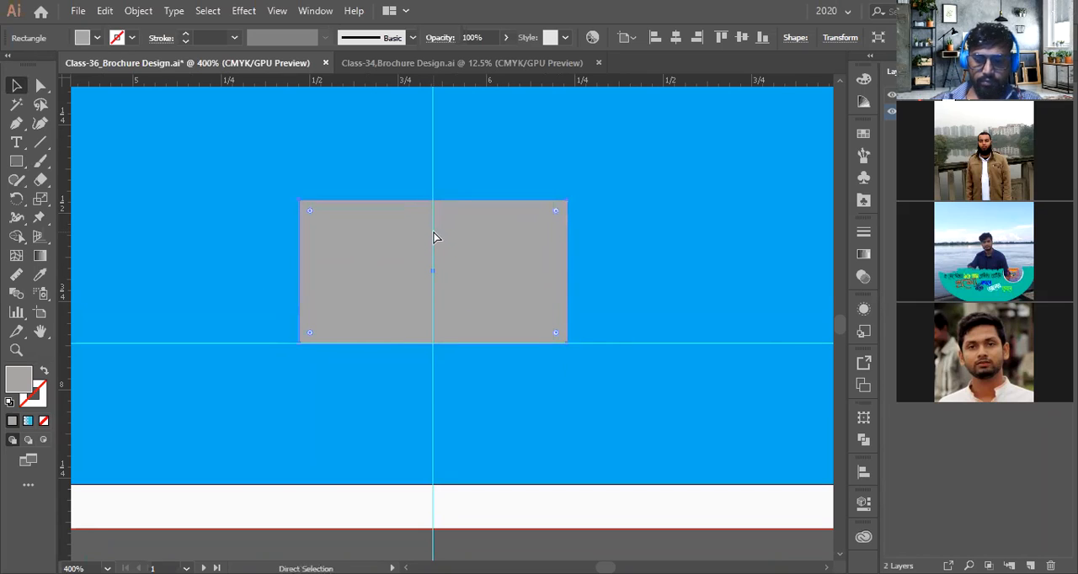
pyautogui.press('v')
pyautogui.moveTo(493, 291)
pyautogui.mouseDown()
pyautogui.moveTo(495, 217)
pyautogui.moveTo(479, 290)
pyautogui.mouseUp()
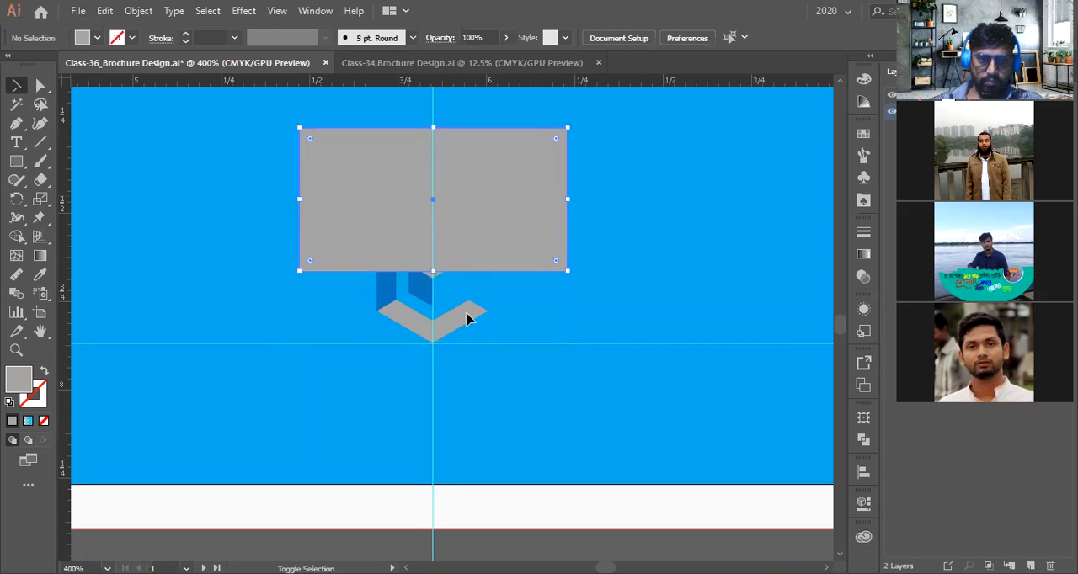
pyautogui.click(465, 316)
pyautogui.press('a')
pyautogui.press('v')
pyautogui.click(505, 228)
pyautogui.moveTo(532, 207); pyautogui.dragTo(530, 281)
pyautogui.hotkey('ctrl', '-')
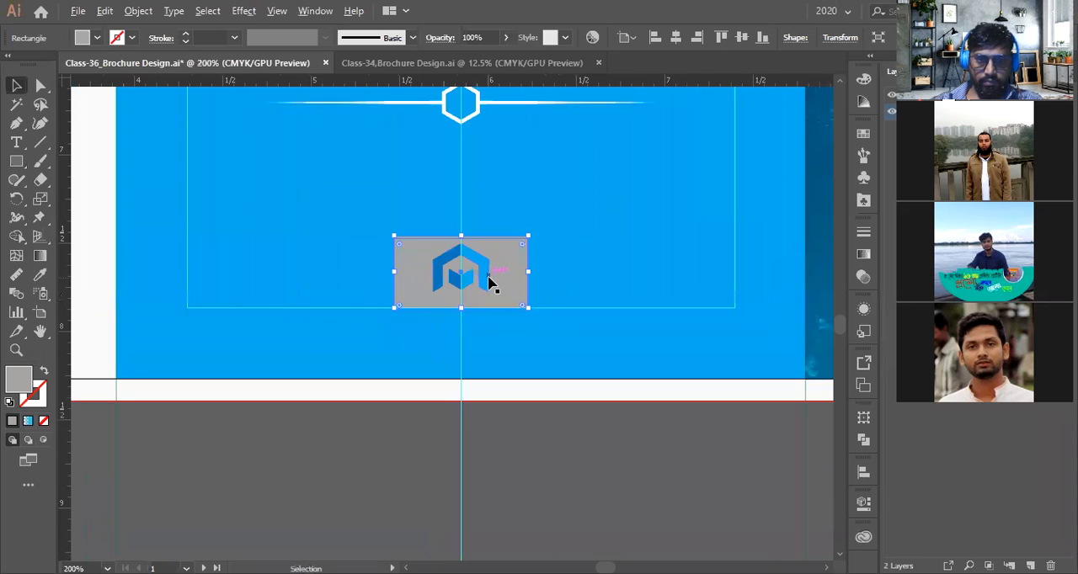
# Apply the cover's logo box style to the new rectangle with the Eyedropper
pyautogui.click(39, 275)
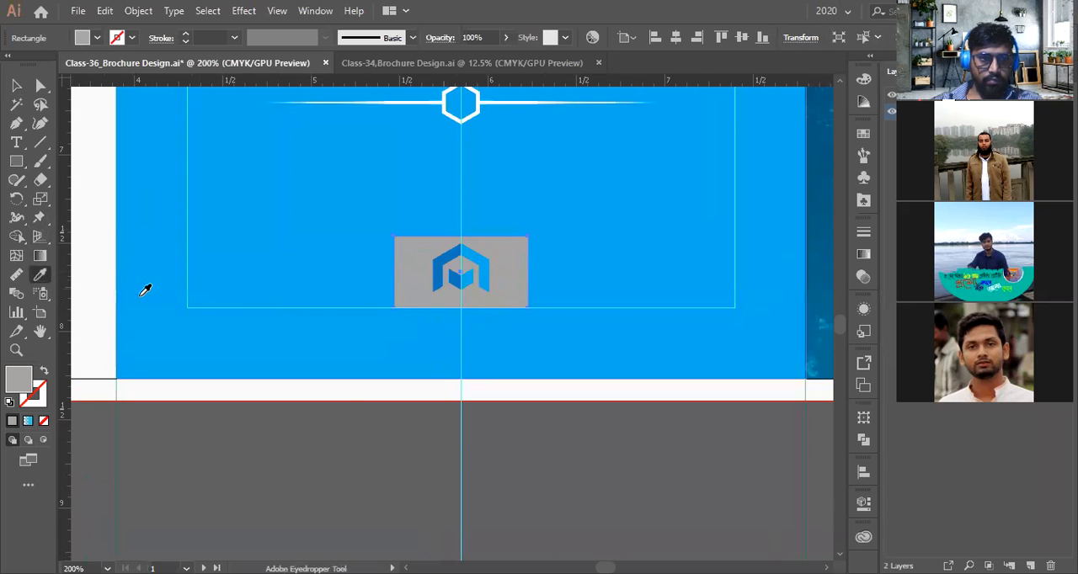
pyautogui.hotkey('ctrl', '-')
pyautogui.hotkey('ctrl', '-')
pyautogui.hotkey('ctrl', '-')
pyautogui.scroll(5, 337, 289)
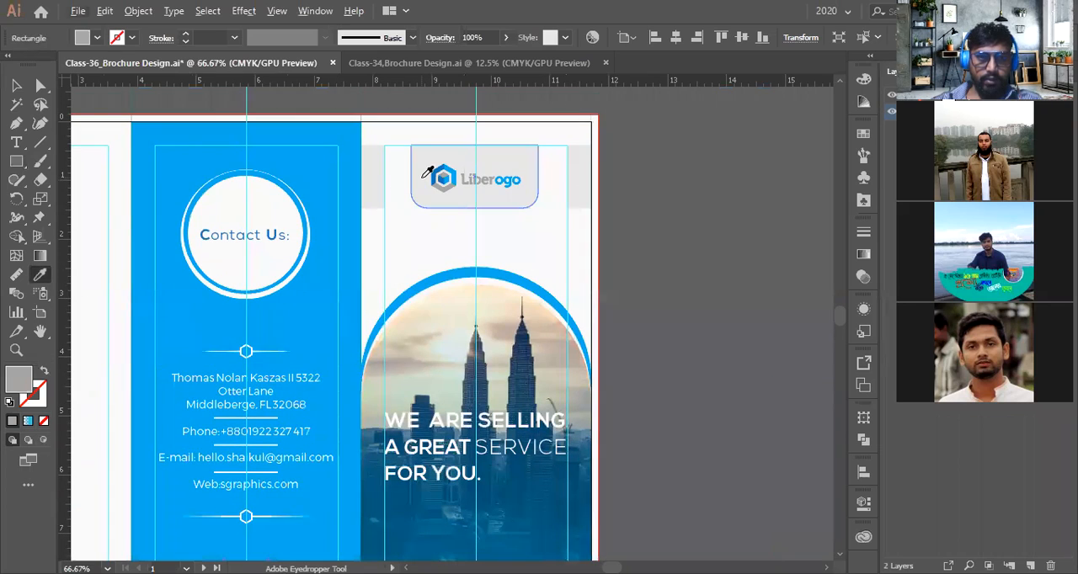
pyautogui.click(422, 179)
pyautogui.scroll(-3, 494, 287)
pyautogui.scroll(4, 416, 377)
pyautogui.scroll(8, 380, 428)
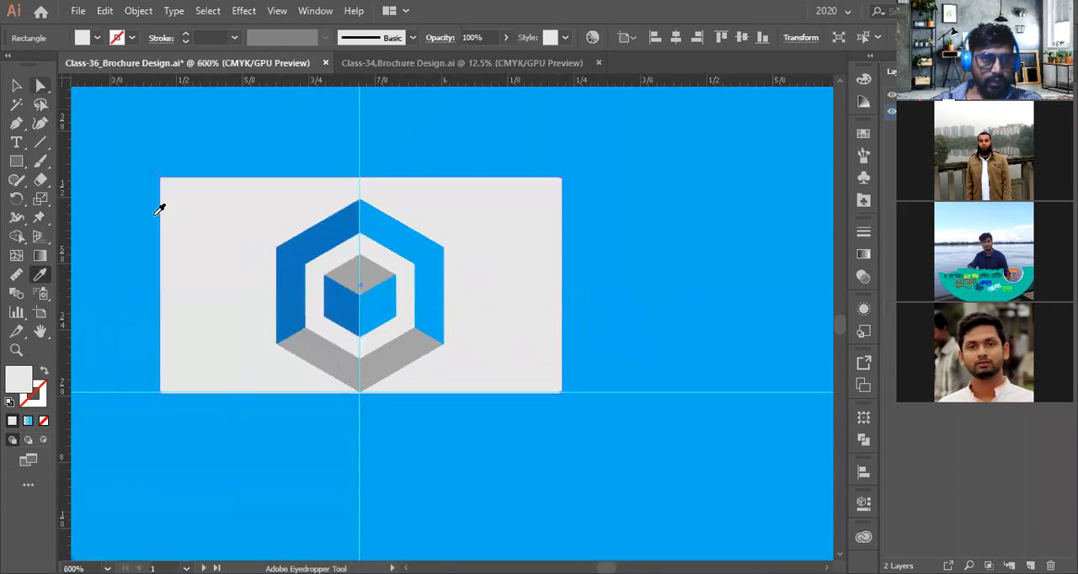
# Try rounding the logo box rectangle's corners into a pill shape, then undo it
pyautogui.press('v')
pyautogui.click(378, 179)
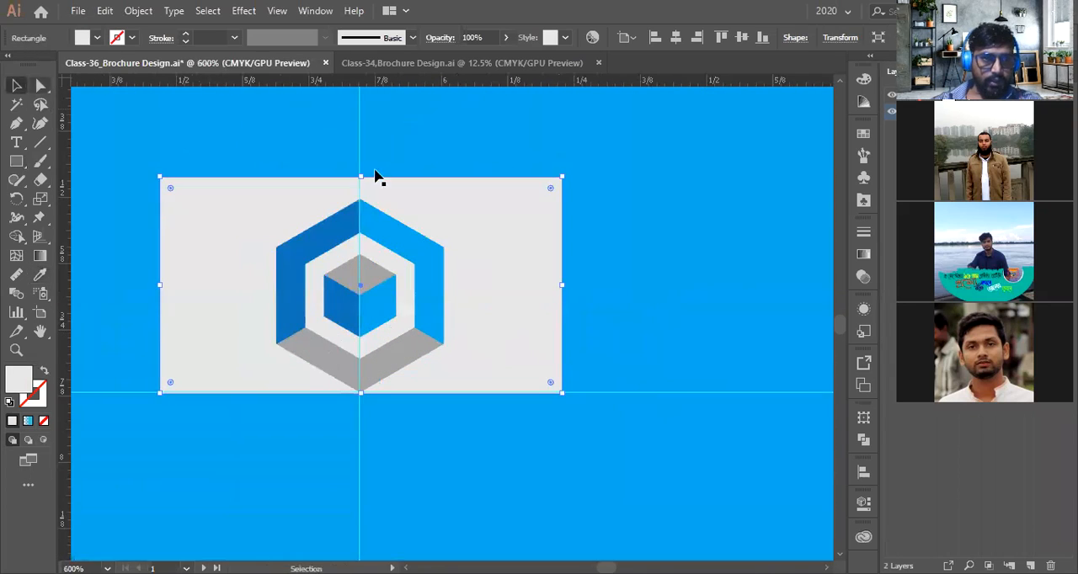
pyautogui.moveTo(549, 188); pyautogui.dragTo(337, 226)
pyautogui.scroll(-4, 530, 269)
pyautogui.click(548, 444)
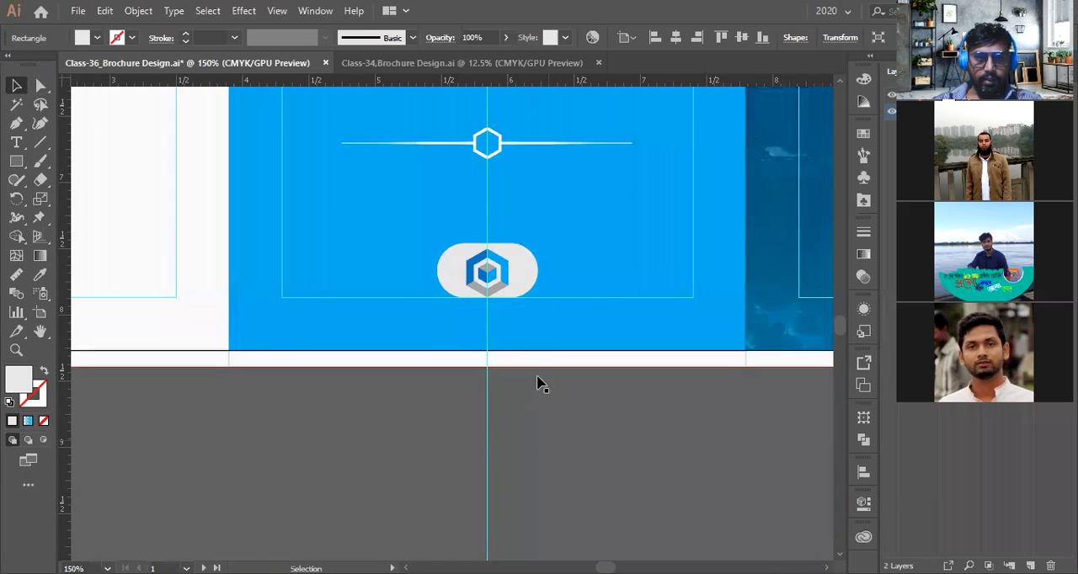
pyautogui.scroll(2, 537, 383)
pyautogui.hotkey('ctrl', 'z')
# Resize the logo box rectangle taller around the logo icon
pyautogui.scroll(3, 522, 349)
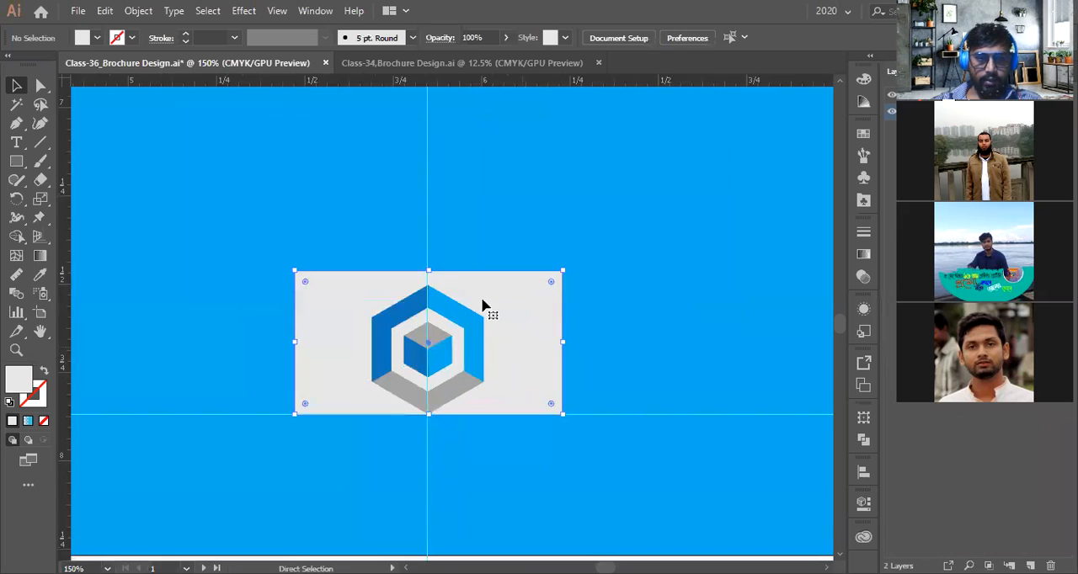
pyautogui.press('v')
pyautogui.moveTo(429, 272); pyautogui.dragTo(432, 233)
pyautogui.scroll(-3, 442, 308)
pyautogui.scroll(3, 446, 312)
pyautogui.moveTo(450, 317); pyautogui.dragTo(452, 294)
pyautogui.hotkey('ctrl', '1')
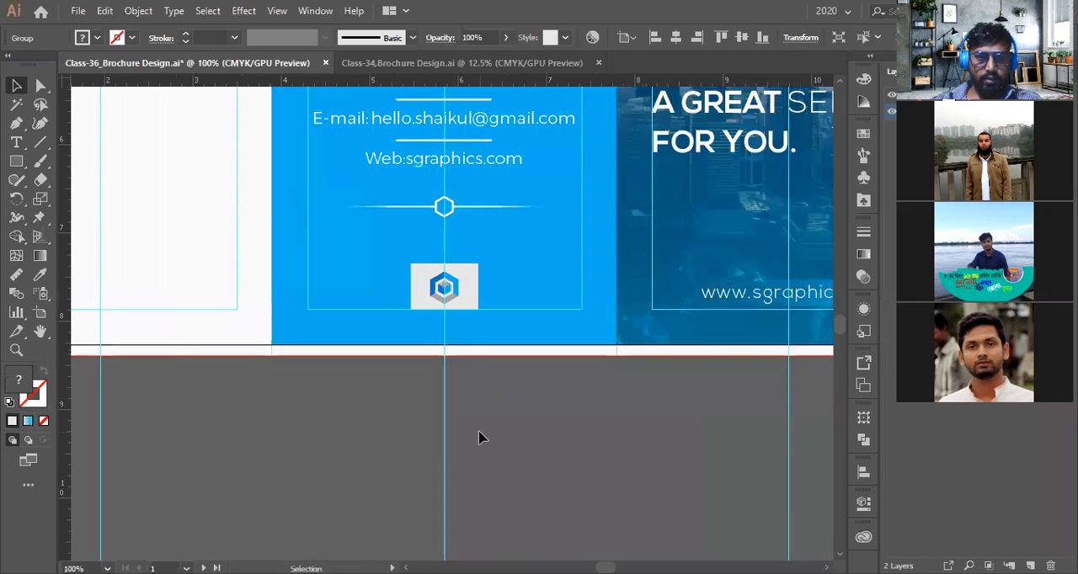
# Move the rectangle out of the panel to below the artboard
pyautogui.scroll(2, 476, 421)
pyautogui.scroll(3, 467, 391)
pyautogui.click(462, 362)
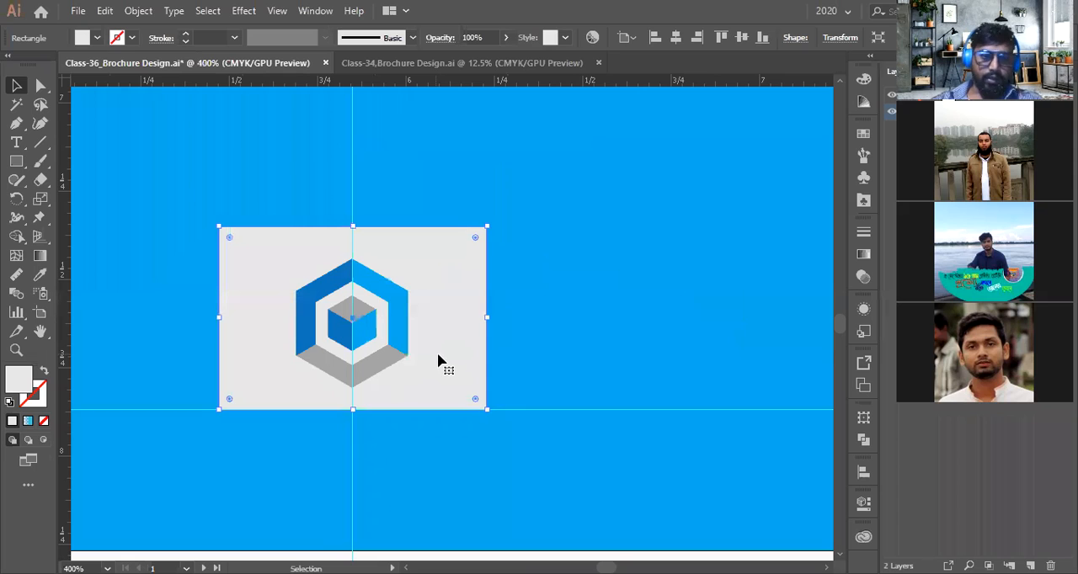
pyautogui.scroll(-2, 439, 362)
pyautogui.moveTo(444, 338); pyautogui.dragTo(446, 465)
pyautogui.scroll(-4, 437, 398)
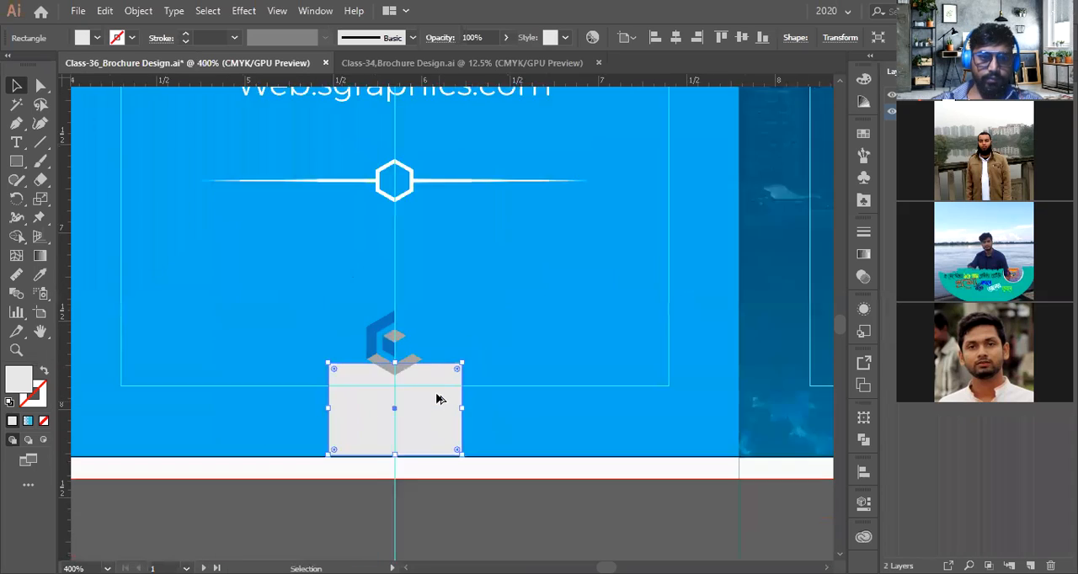
pyautogui.scroll(-2, 436, 379)
pyautogui.moveTo(434, 353); pyautogui.dragTo(434, 440)
pyautogui.scroll(4, 429, 347)
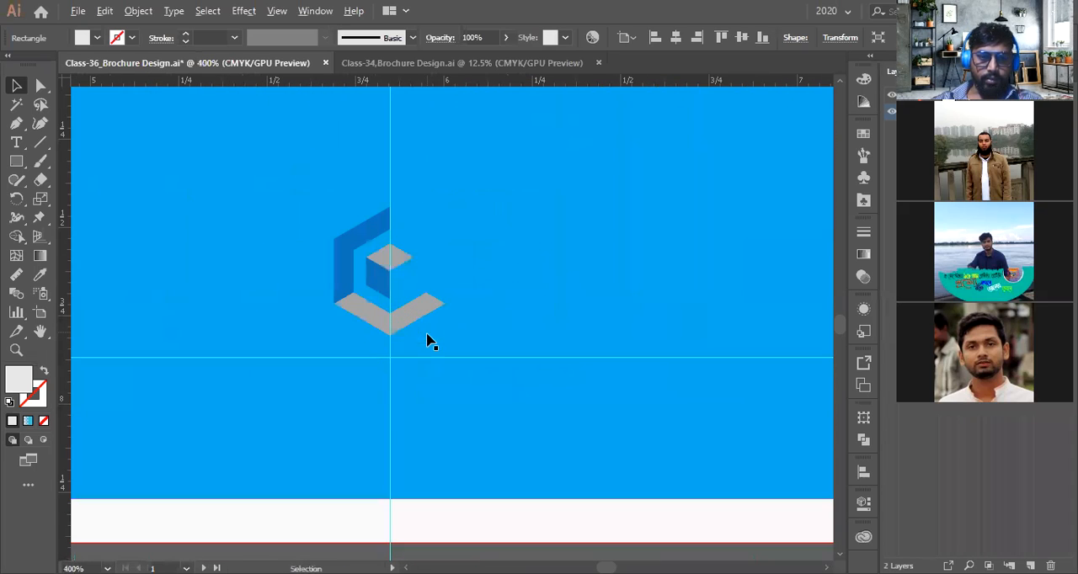
# Draw a circle with the Ellipse tool over the logo icon and send it behind the icon
pyautogui.moveTo(16, 161); pyautogui.dragTo(57, 199)
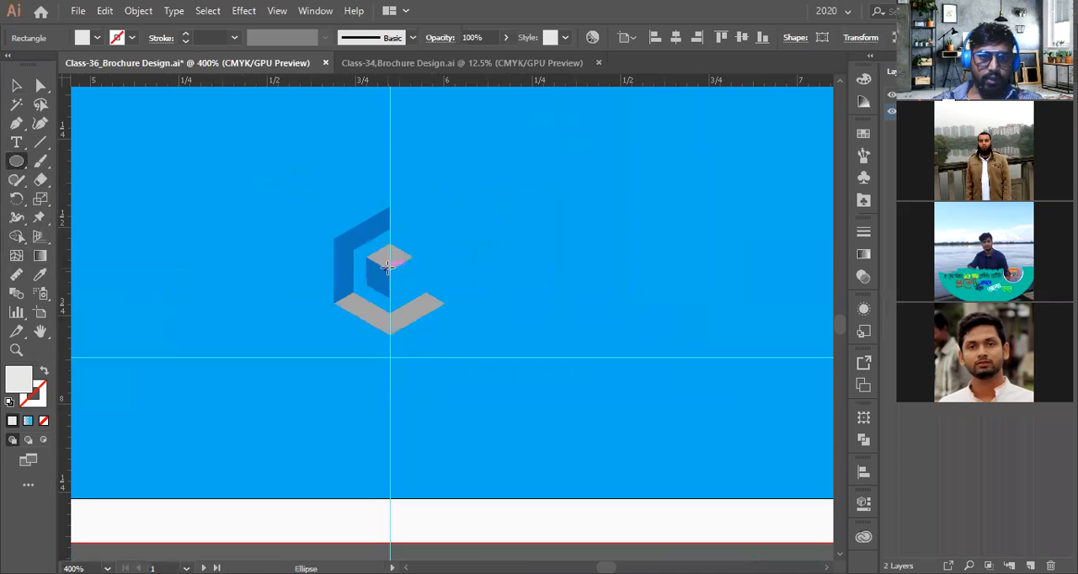
pyautogui.moveTo(390, 270); pyautogui.dragTo(425, 354)
pyautogui.scroll(-2, 415, 344)
pyautogui.click(16, 87)
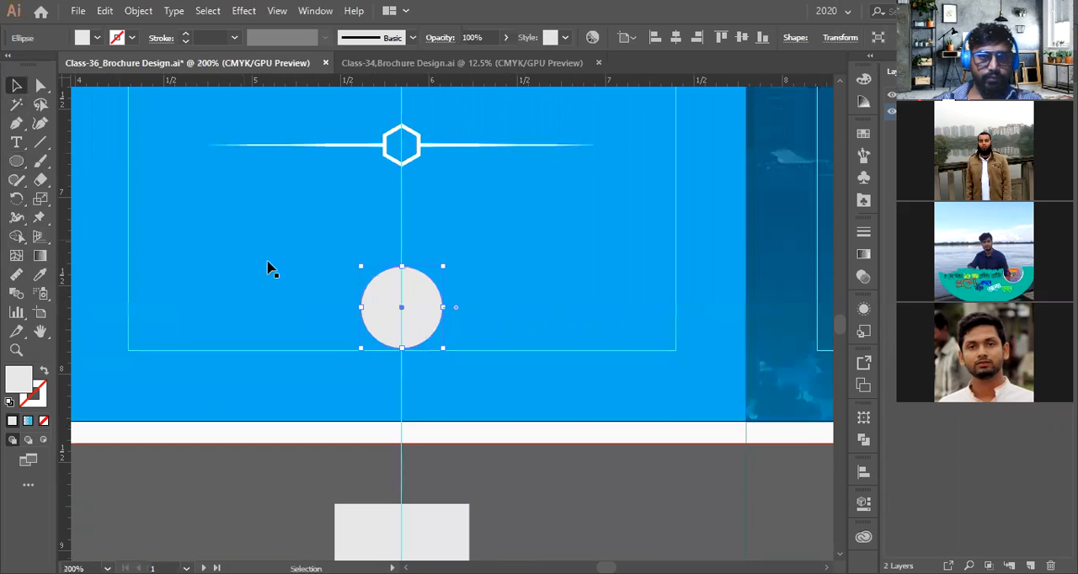
pyautogui.scroll(2, 308, 290)
pyautogui.hotkey('ctrl', '[')
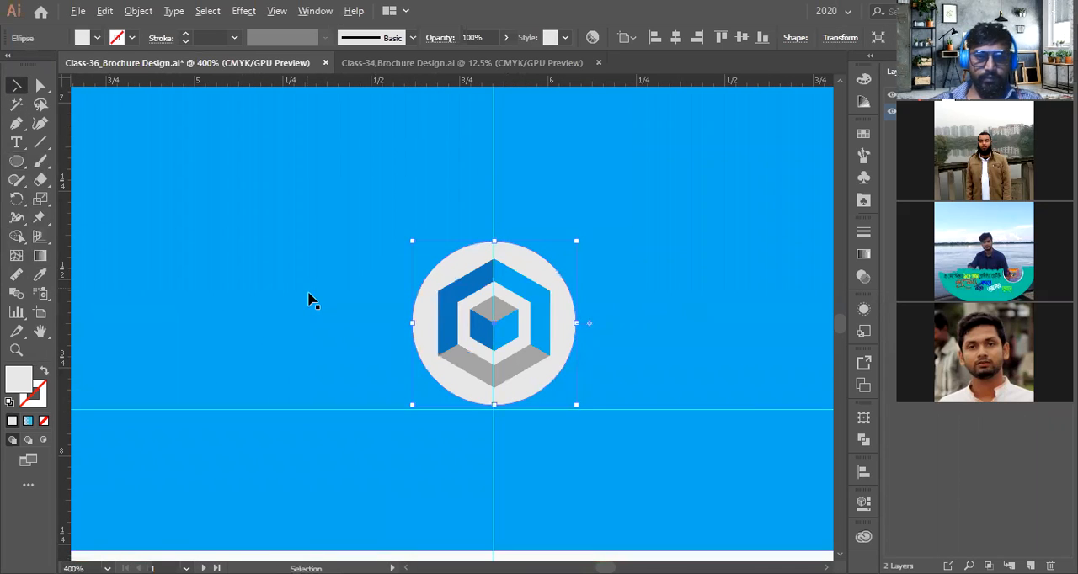
pyautogui.scroll(-5, 380, 361)
pyautogui.click(444, 436)
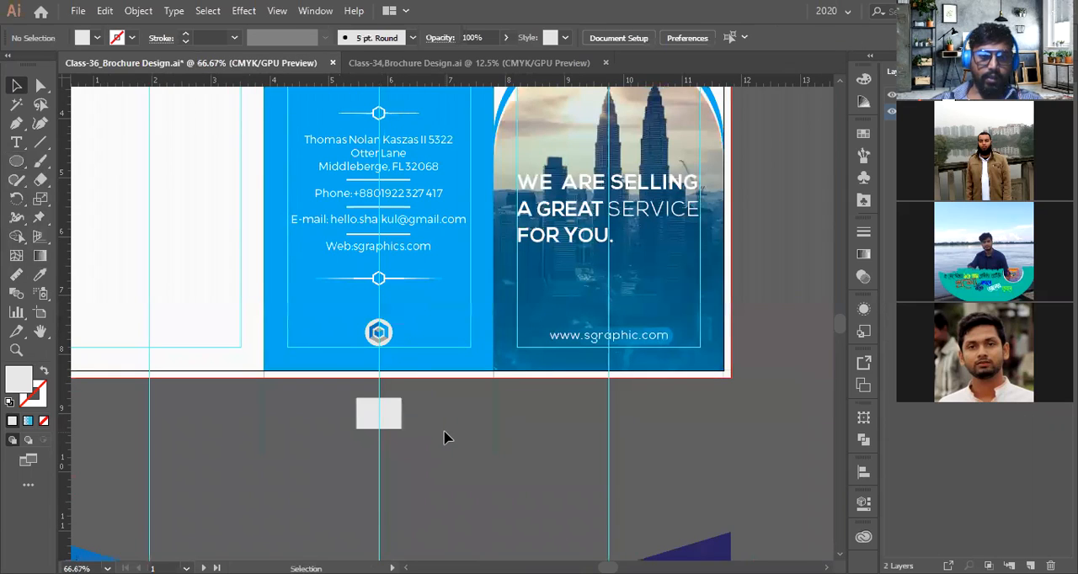
# Draw a hexagon with the Polygon tool and move it beside the circle logo
pyautogui.scroll(4, 378, 335)
pyautogui.click(10, 163)
pyautogui.rightClick(10, 164)
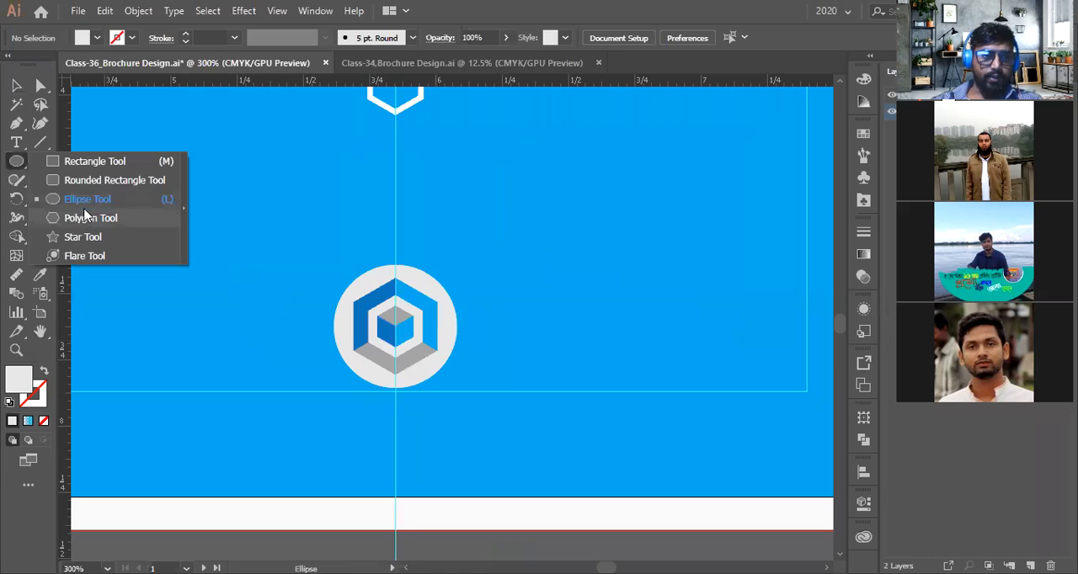
pyautogui.click(85, 219)
pyautogui.moveTo(444, 352); pyautogui.dragTo(484, 417)
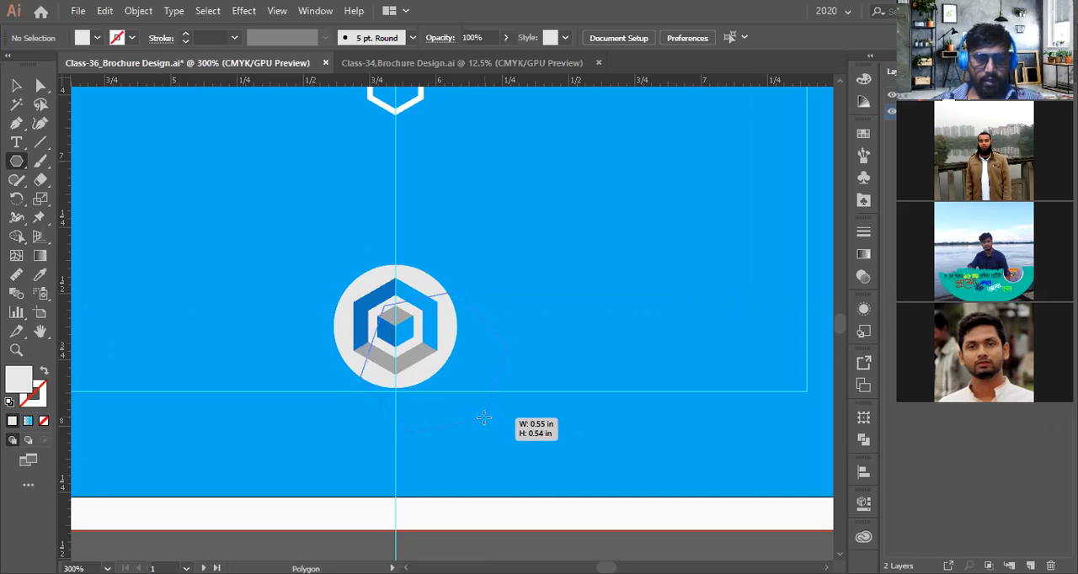
pyautogui.moveTo(483, 417)
pyautogui.mouseDown()
pyautogui.moveTo(465, 415)
pyautogui.moveTo(471, 427)
pyautogui.mouseUp()
pyautogui.moveTo(515, 294); pyautogui.dragTo(507, 414)
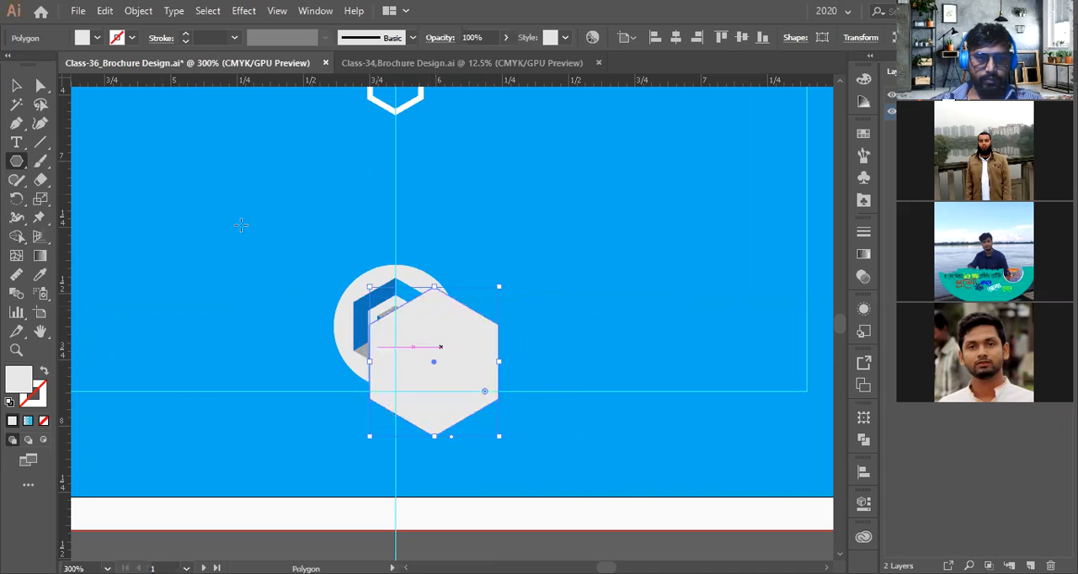
pyautogui.press('v')
pyautogui.moveTo(437, 359); pyautogui.dragTo(609, 319)
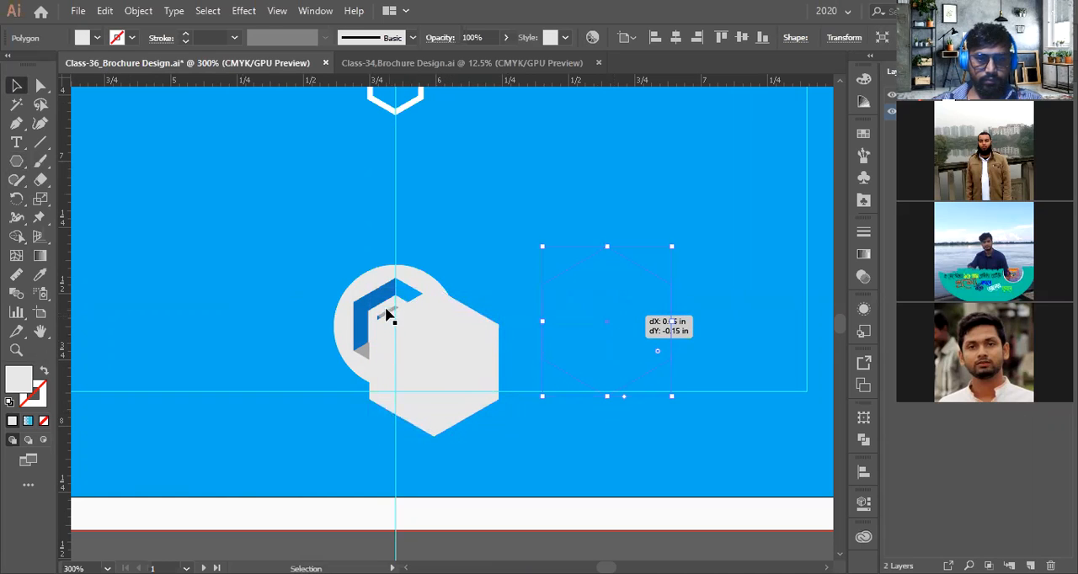
# Duplicate the logo icon onto the hexagon and nudge it upward
pyautogui.moveTo(386, 316); pyautogui.dragTo(598, 318)
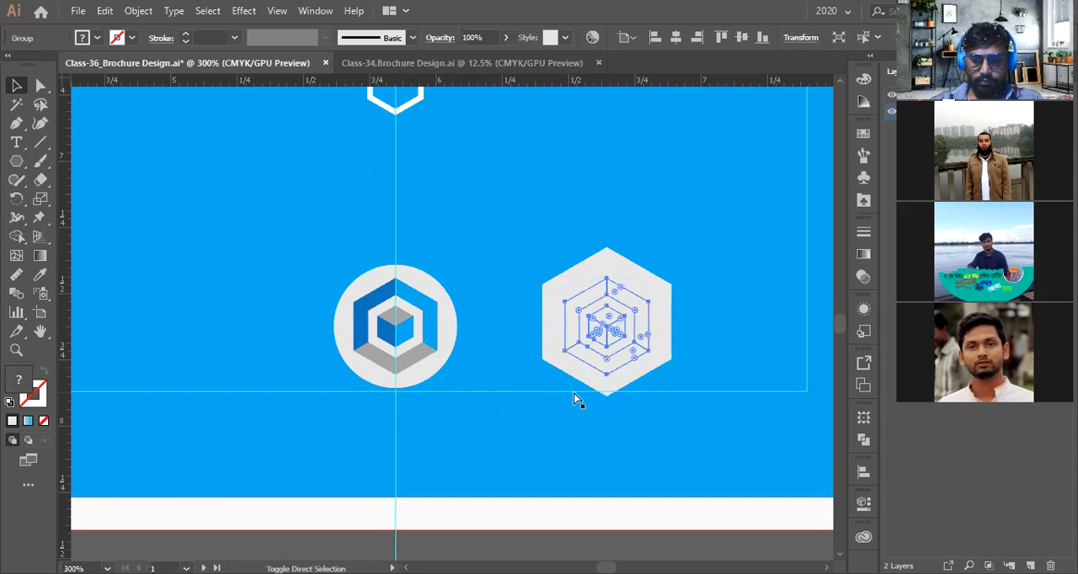
pyautogui.scroll(-1, 573, 393)
pyautogui.click(589, 505)
pyautogui.scroll(1, 601, 372)
pyautogui.click(600, 376)
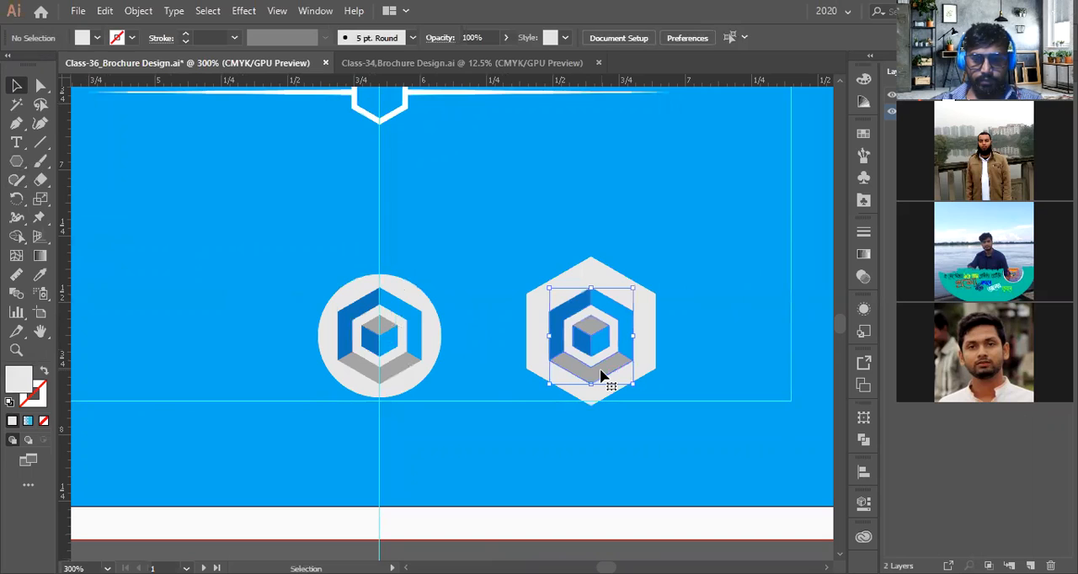
pyautogui.press('Up')
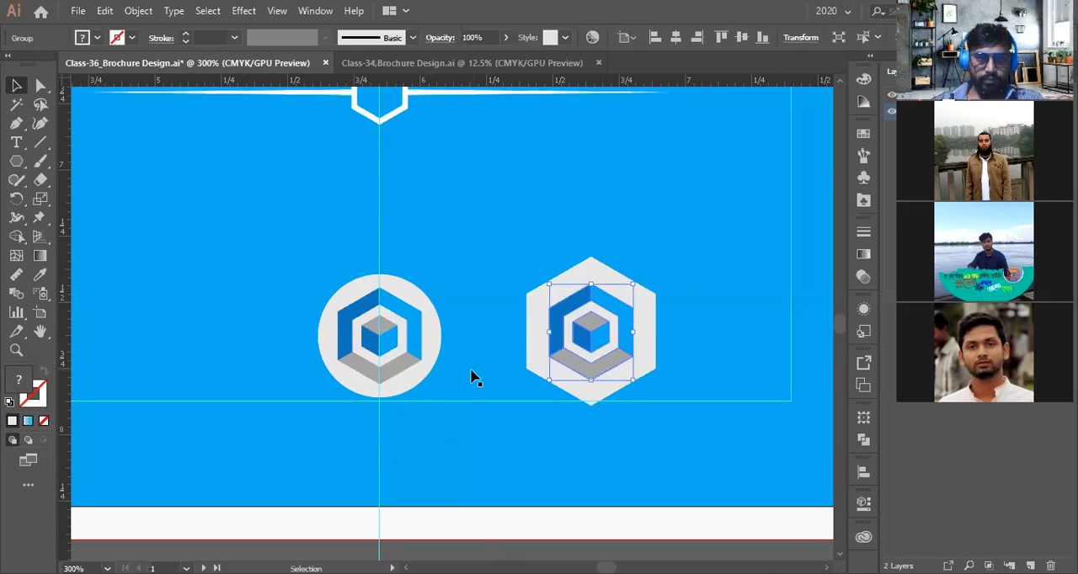
# Adjust the positions of the hexagon and logo icons so an icon sits inside the hexagon
pyautogui.scroll(-1, 472, 376)
pyautogui.click(541, 511)
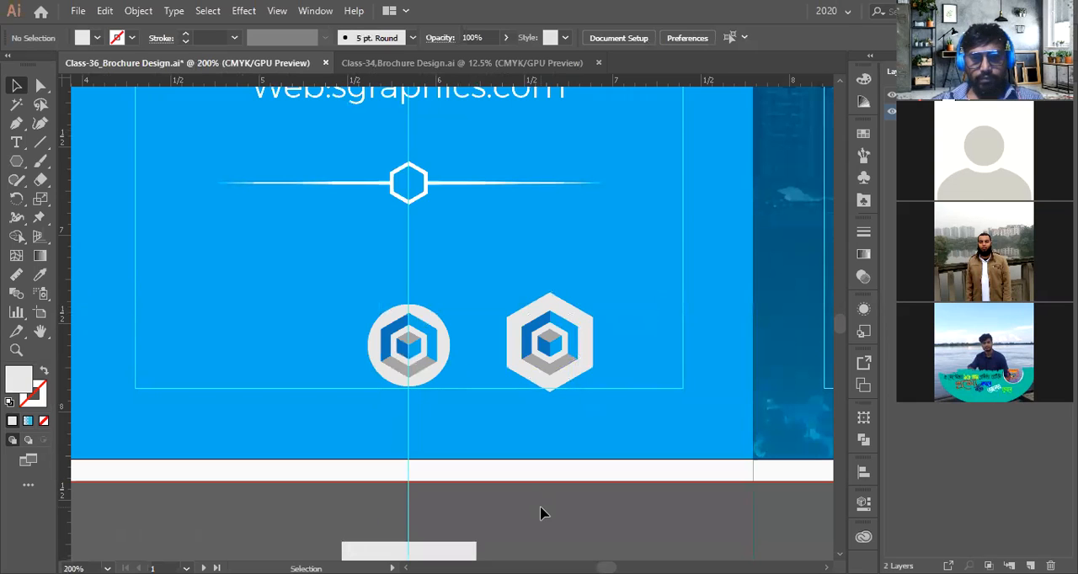
pyautogui.scroll(-1, 532, 490)
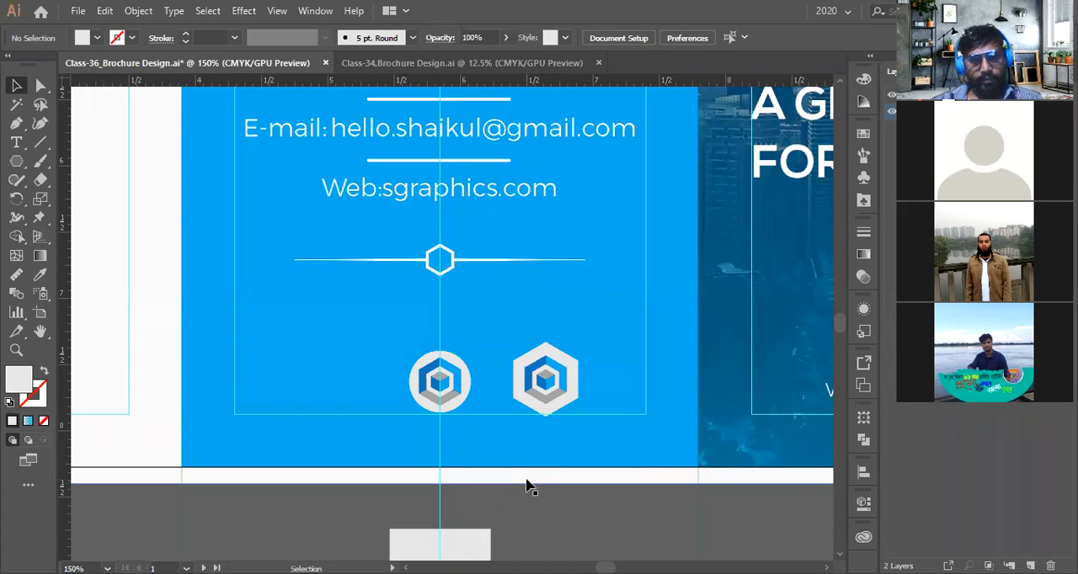
pyautogui.scroll(3, 564, 381)
pyautogui.click(586, 368)
pyautogui.moveTo(519, 293); pyautogui.dragTo(518, 308)
pyautogui.scroll(-3, 518, 341)
pyautogui.moveTo(404, 373); pyautogui.dragTo(408, 373)
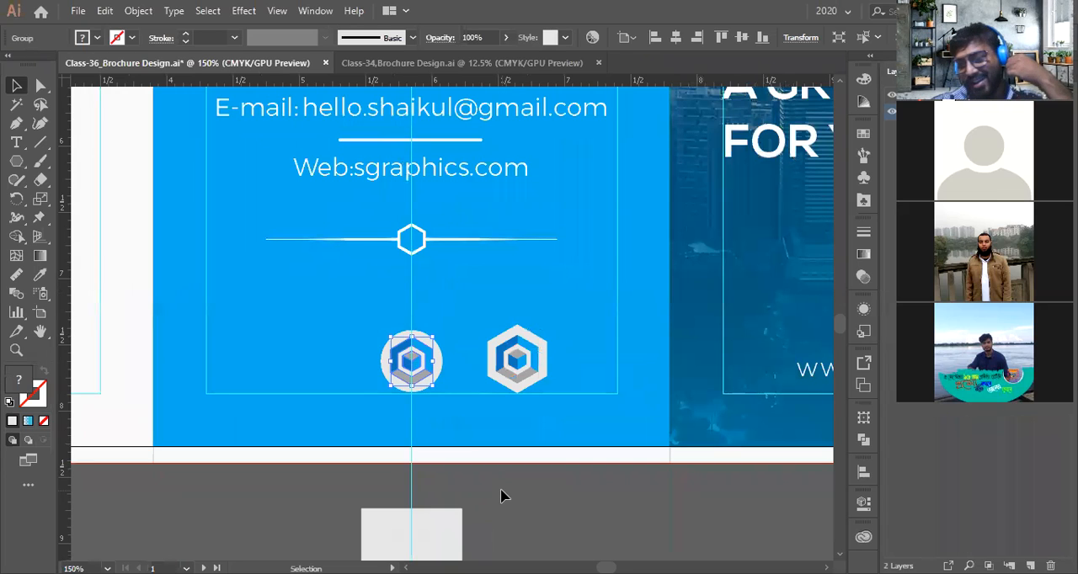
pyautogui.click(500, 496)
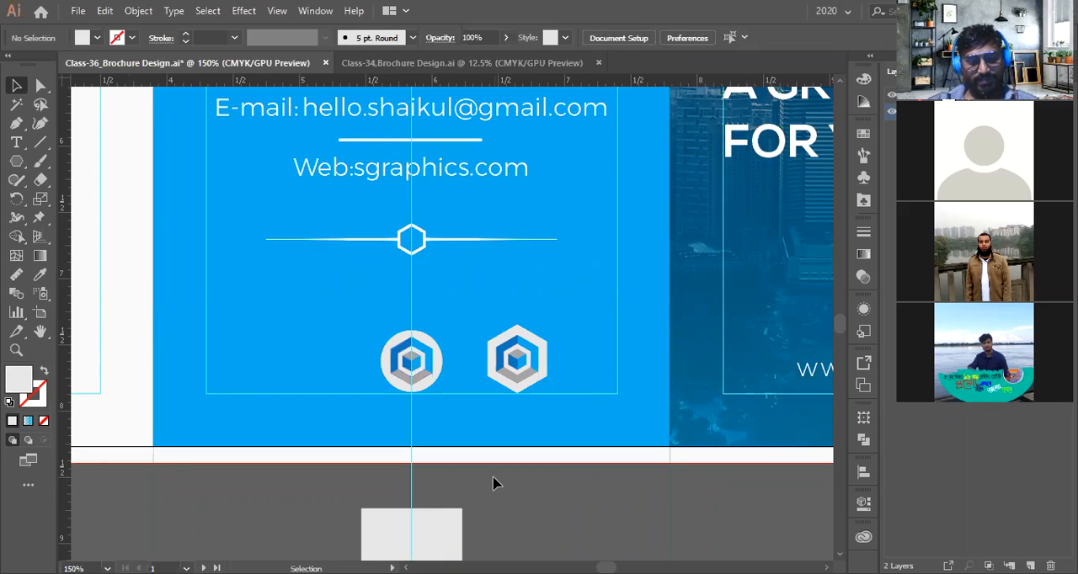
pyautogui.click(413, 368)
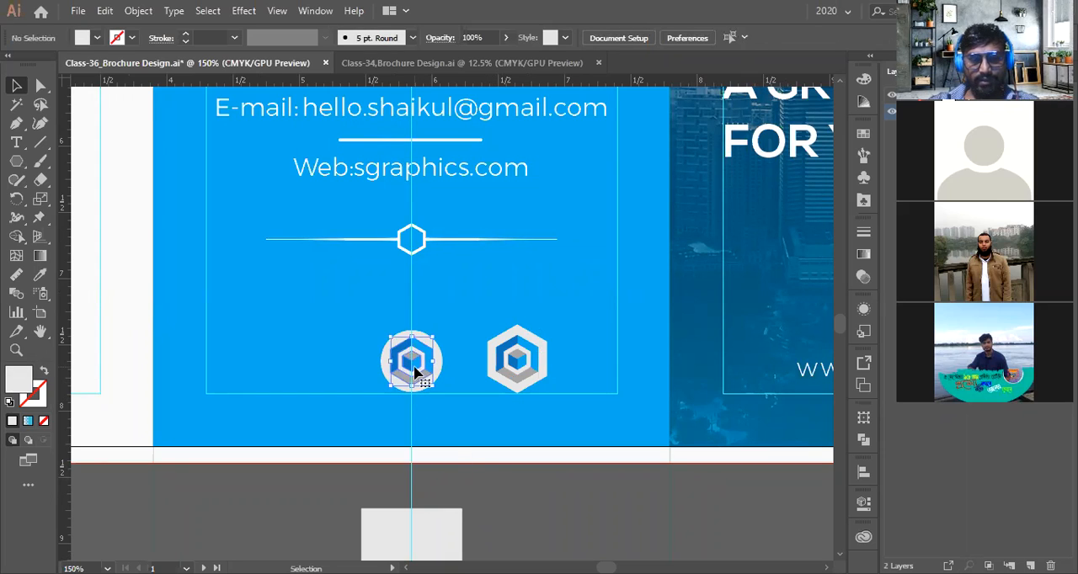
pyautogui.moveTo(415, 370); pyautogui.dragTo(508, 361)
pyautogui.scroll(2, 509, 360)
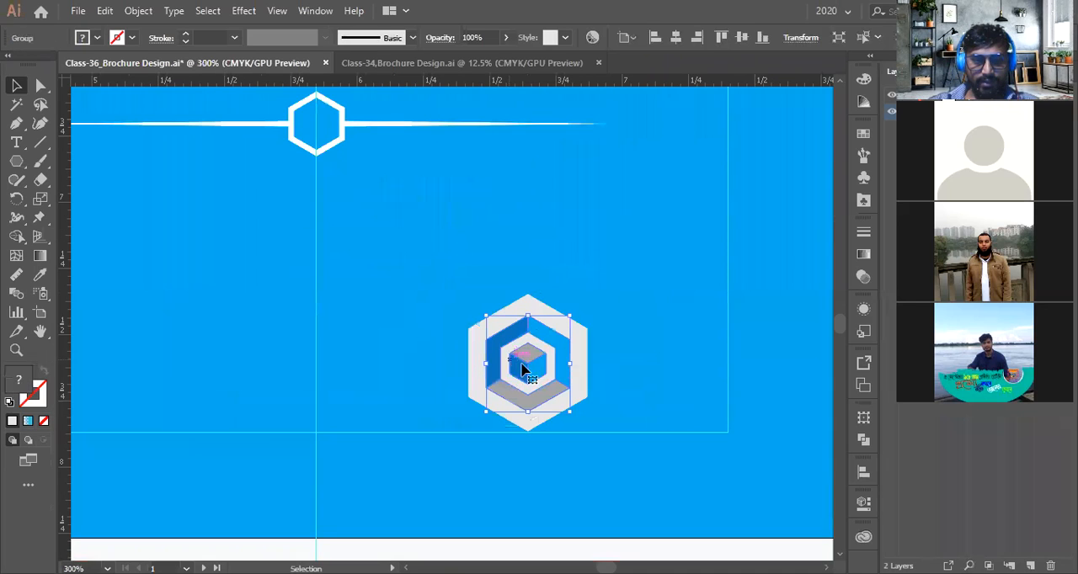
# Select the hexagon together with its icon and align their centres
pyautogui.scroll(1, 576, 366)
pyautogui.keyDown('shift'); pyautogui.click(583, 375); pyautogui.keyUp('shift')
pyautogui.scroll(2, 587, 376)
pyautogui.click(587, 374)
pyautogui.moveTo(591, 353); pyautogui.dragTo(587, 354)
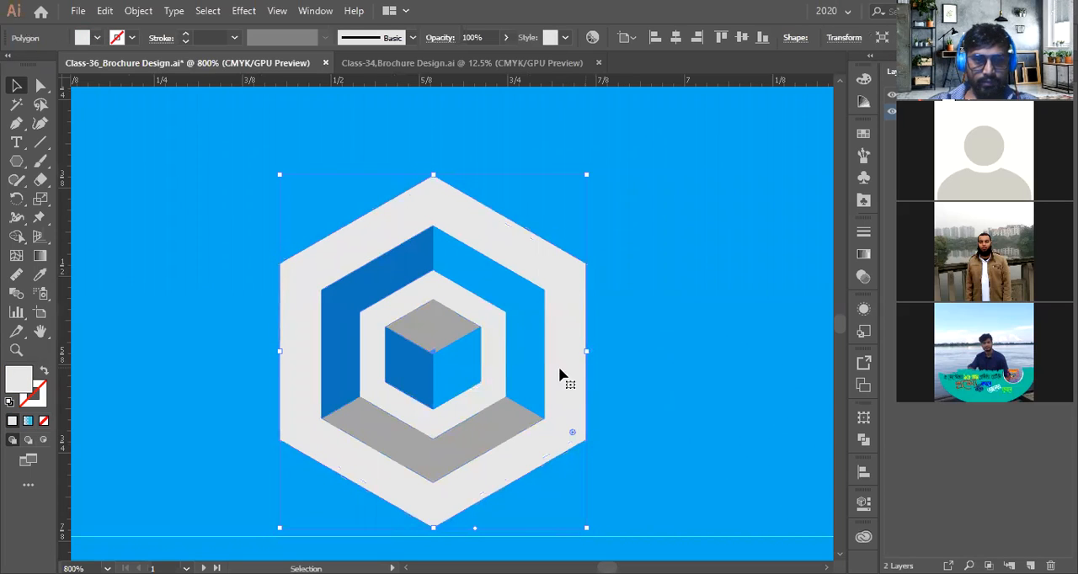
pyautogui.keyDown('shift'); pyautogui.click(374, 276); pyautogui.keyUp('shift')
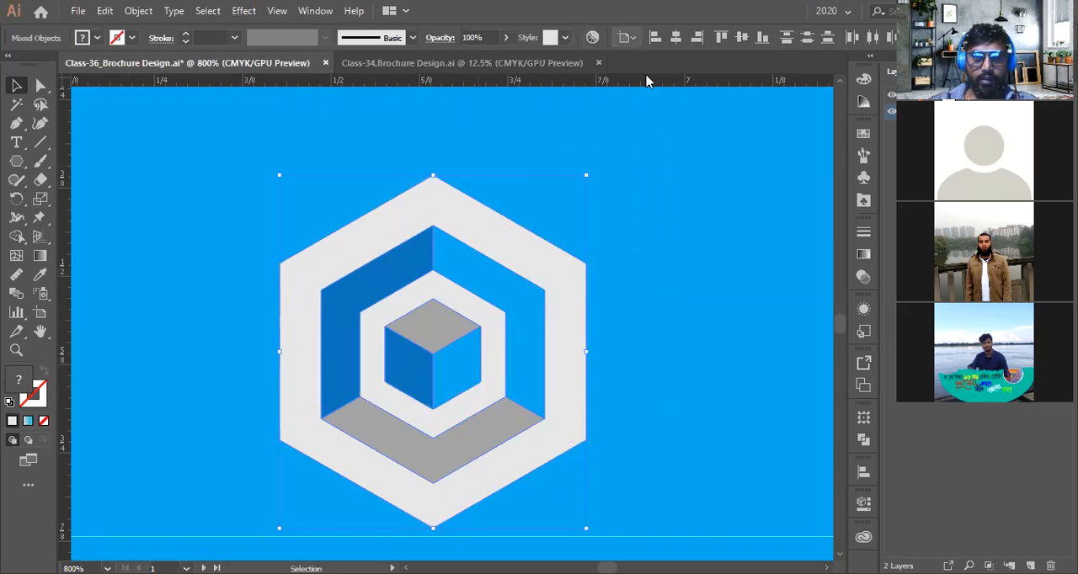
pyautogui.click(741, 37)
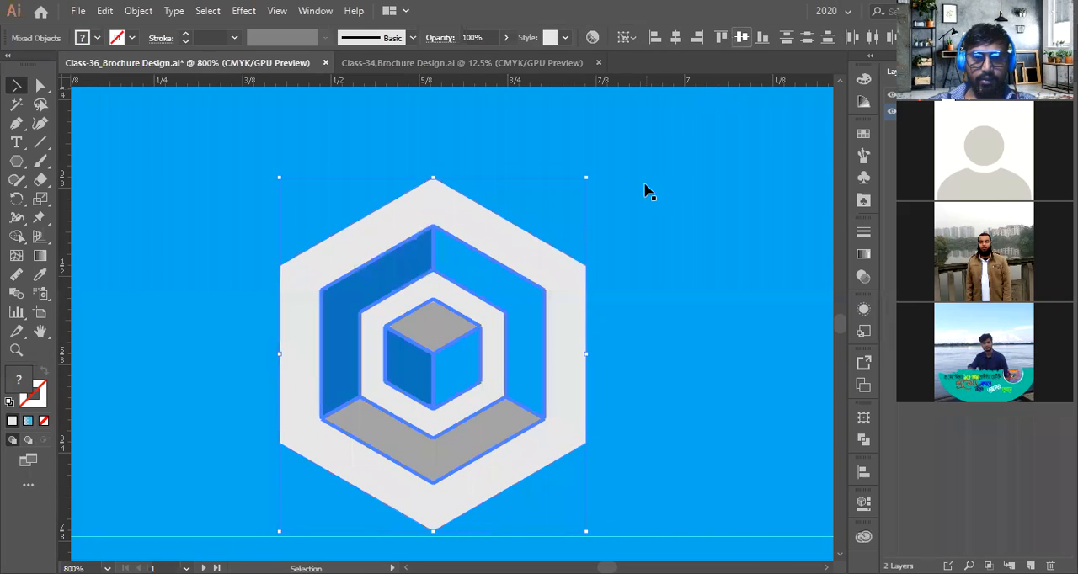
# Group the hexagon badge and move it to the bottom centre of the Contact Us panel
pyautogui.scroll(-1, 508, 290)
pyautogui.rightClick(508, 289)
pyautogui.click(543, 381)
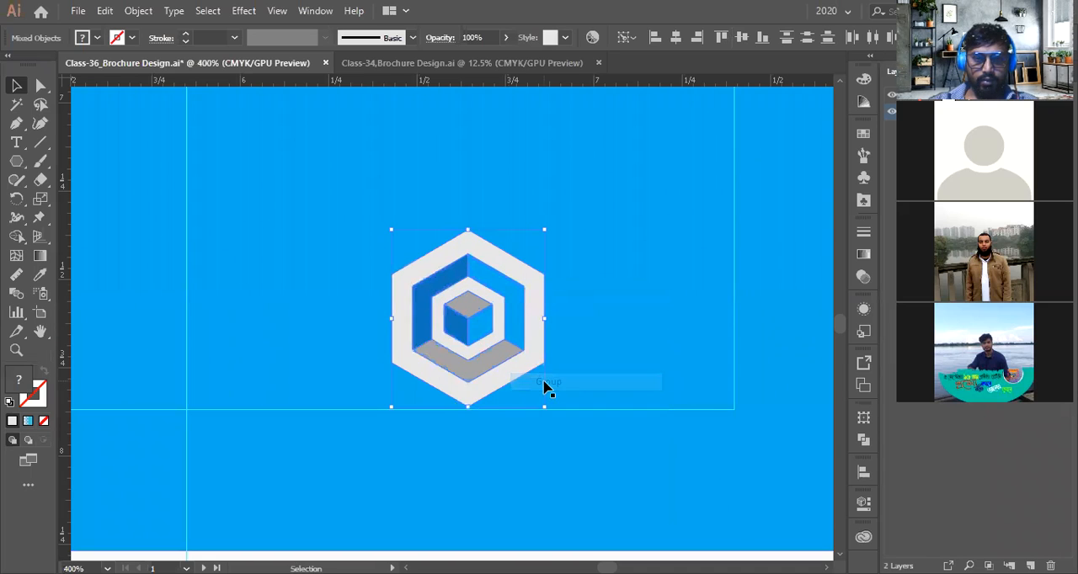
pyautogui.scroll(-1, 543, 385)
pyautogui.moveTo(539, 381); pyautogui.dragTo(386, 368)
pyautogui.scroll(-2, 382, 367)
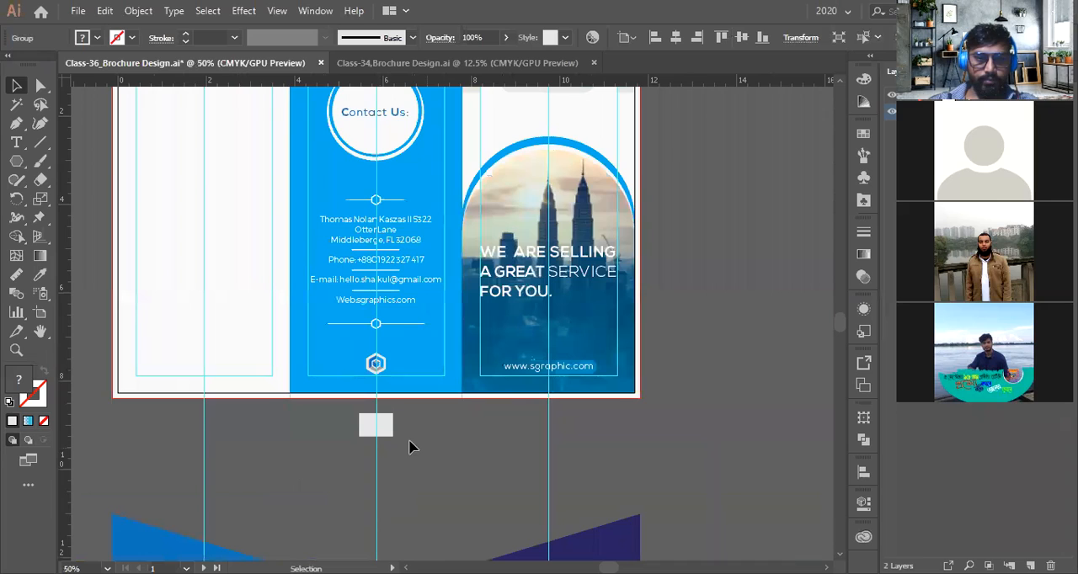
pyautogui.click(504, 447)
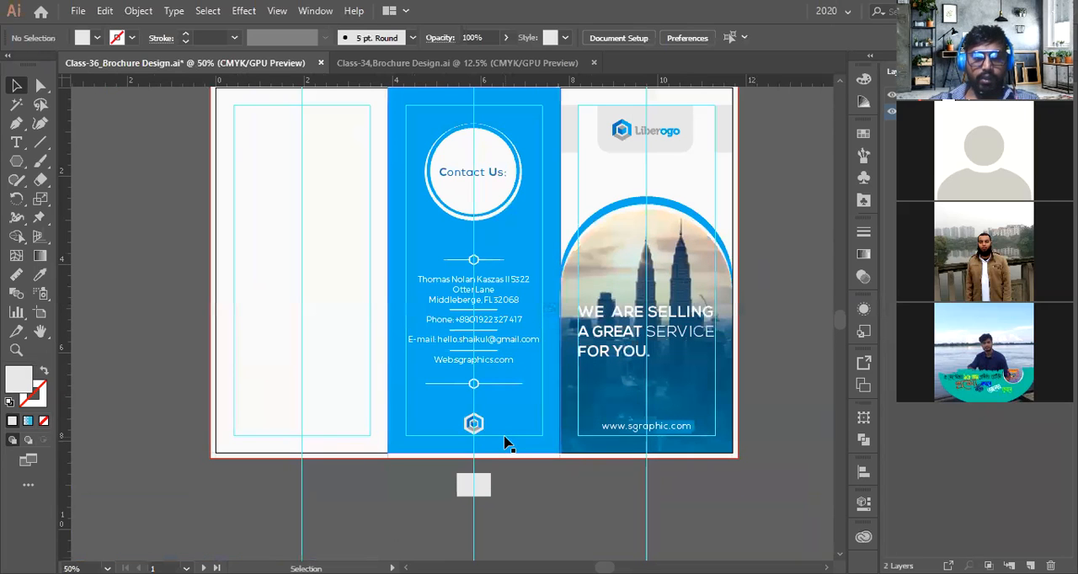
# Duplicate the hexagon badge below the artboard and open its context menu to ungroup it
pyautogui.scroll(1, 506, 405)
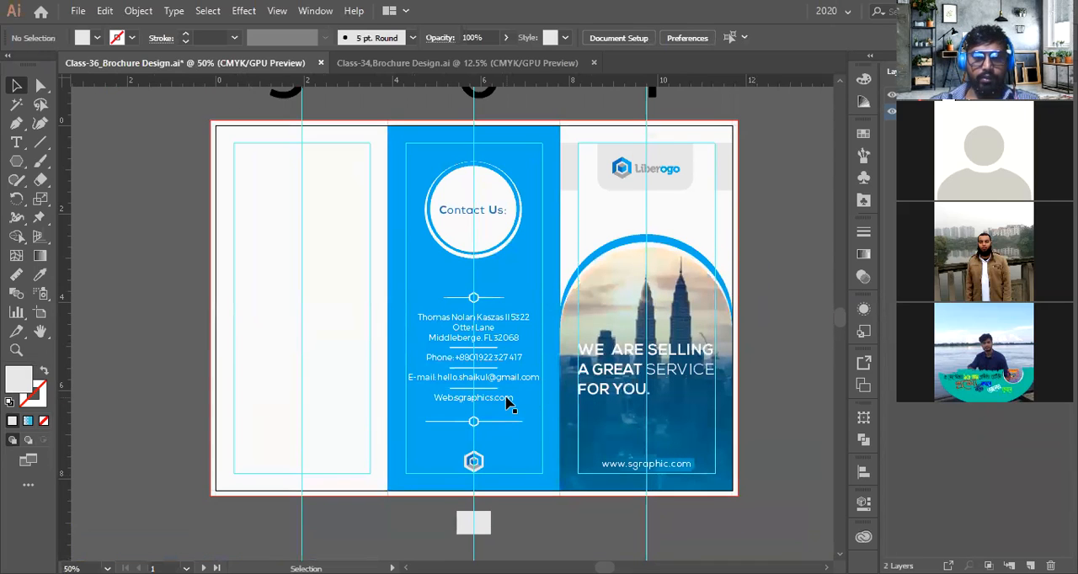
pyautogui.scroll(1, 506, 405)
pyautogui.scroll(2, 506, 405)
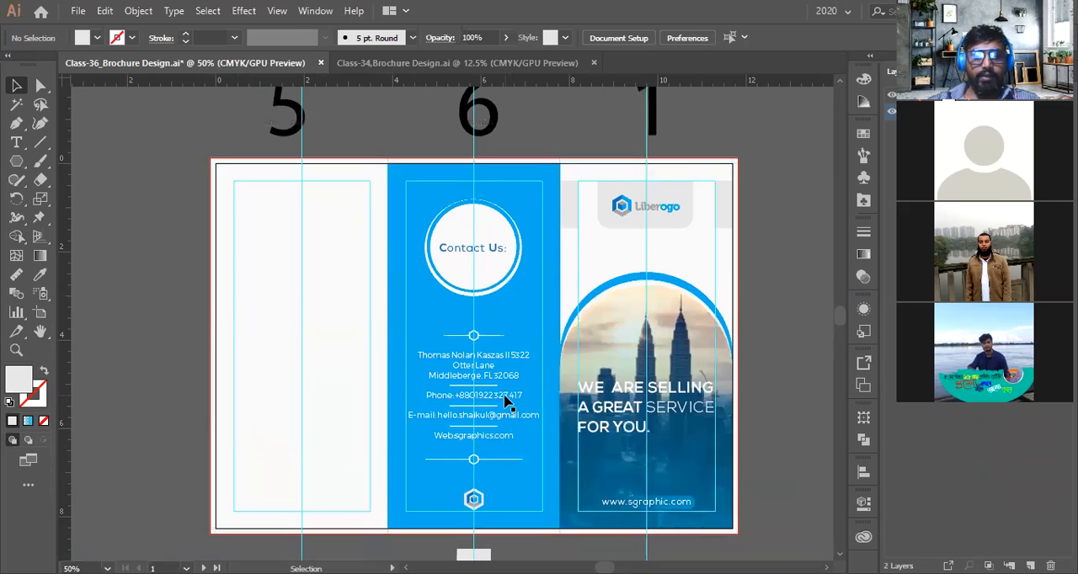
pyautogui.scroll(1, 496, 265)
pyautogui.scroll(-2, 494, 267)
pyautogui.scroll(-2, 494, 267)
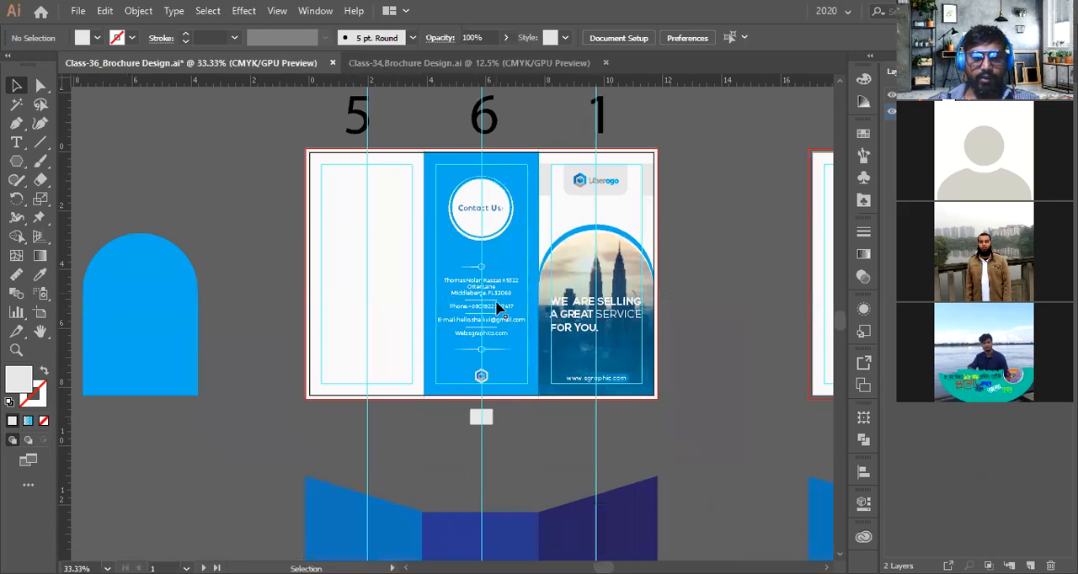
pyautogui.moveTo(484, 381); pyautogui.dragTo(485, 454)
pyautogui.rightClick(486, 454)
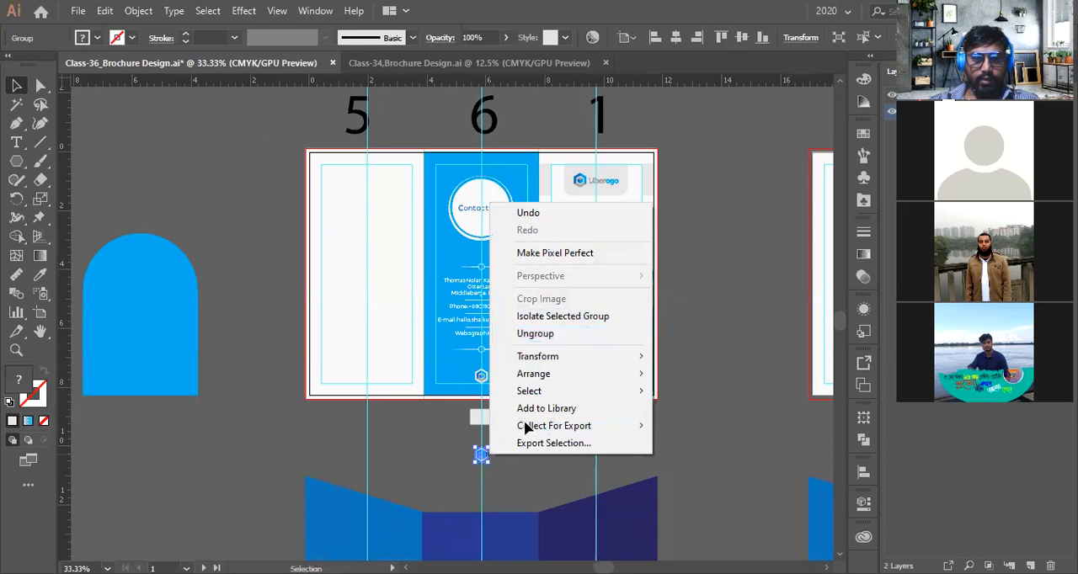
pyautogui.click(493, 469)
# Place the ungrouped hexagon over the Contact Us heading and delete the circle behind it
pyautogui.moveTo(485, 455); pyautogui.dragTo(594, 418)
pyautogui.scroll(4, 487, 213)
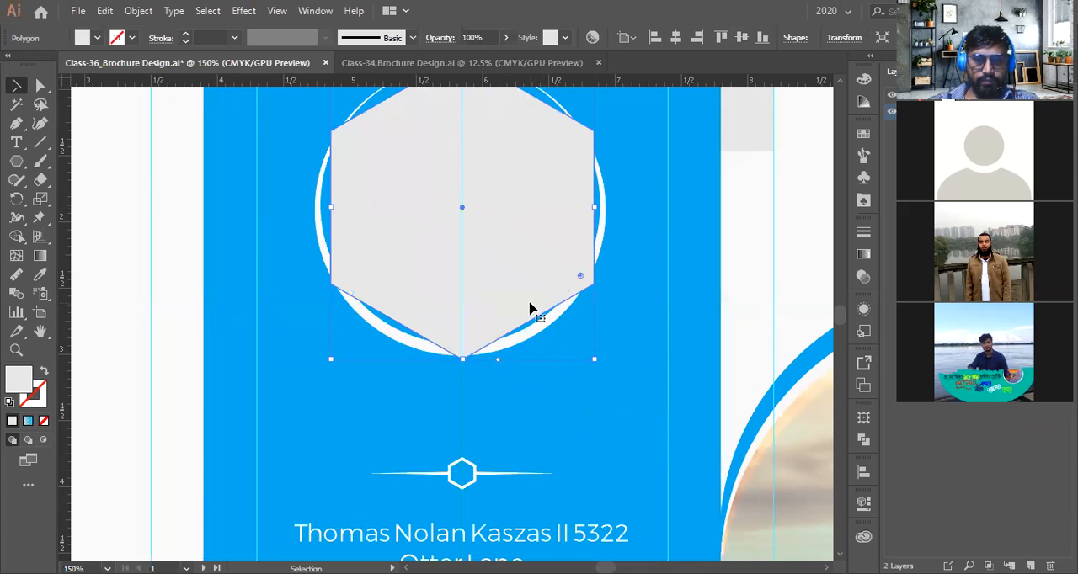
pyautogui.click(543, 332)
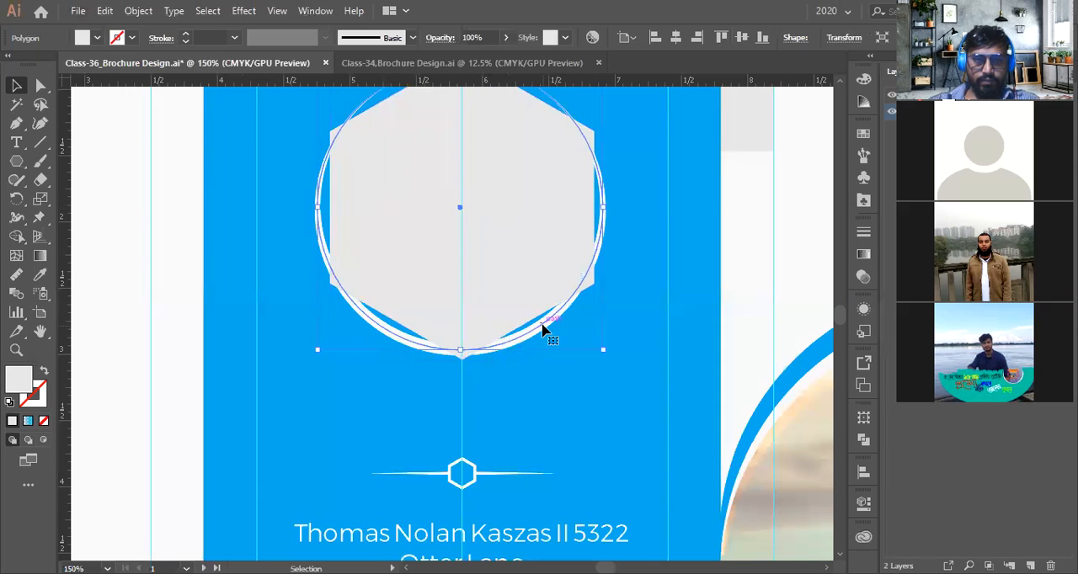
pyautogui.scroll(-1, 543, 330)
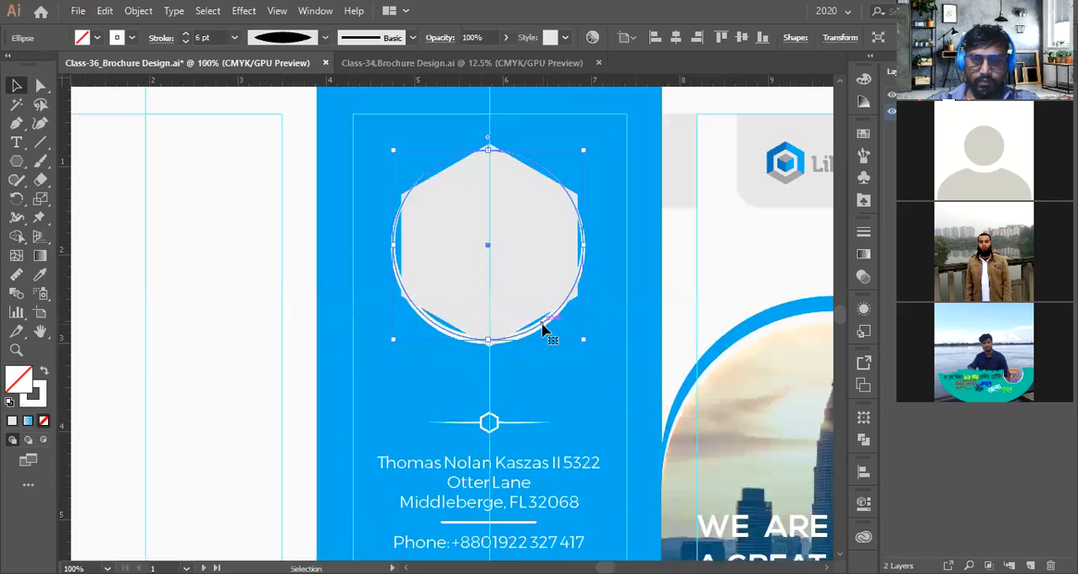
pyautogui.press('Delete')
# Send the hexagon backward twice so it sits behind the Contact Us text
pyautogui.click(529, 310)
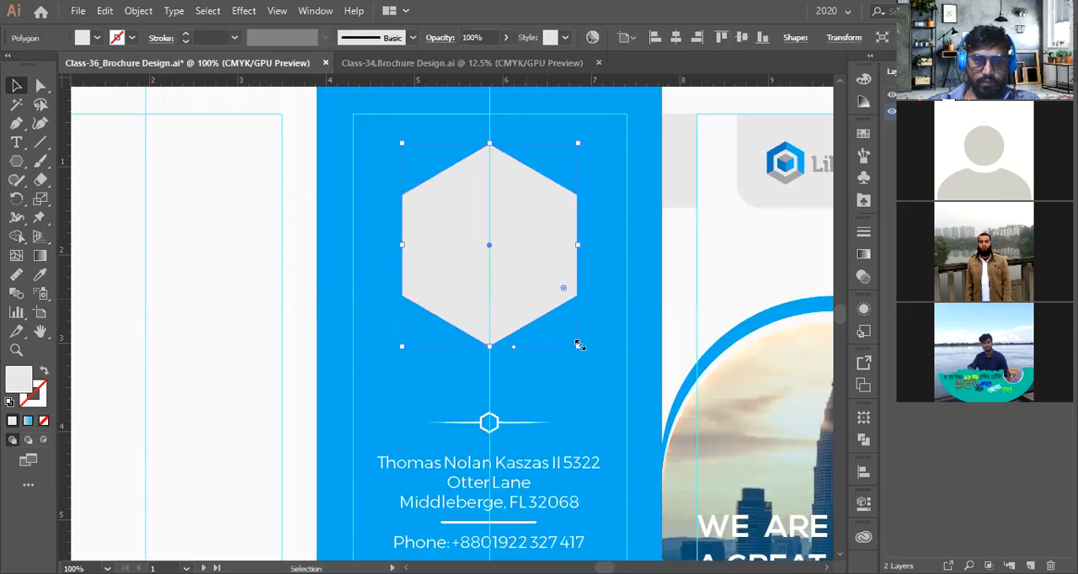
pyautogui.press('a')
pyautogui.hotkey('ctrl', '[')
pyautogui.hotkey('ctrl', '[')
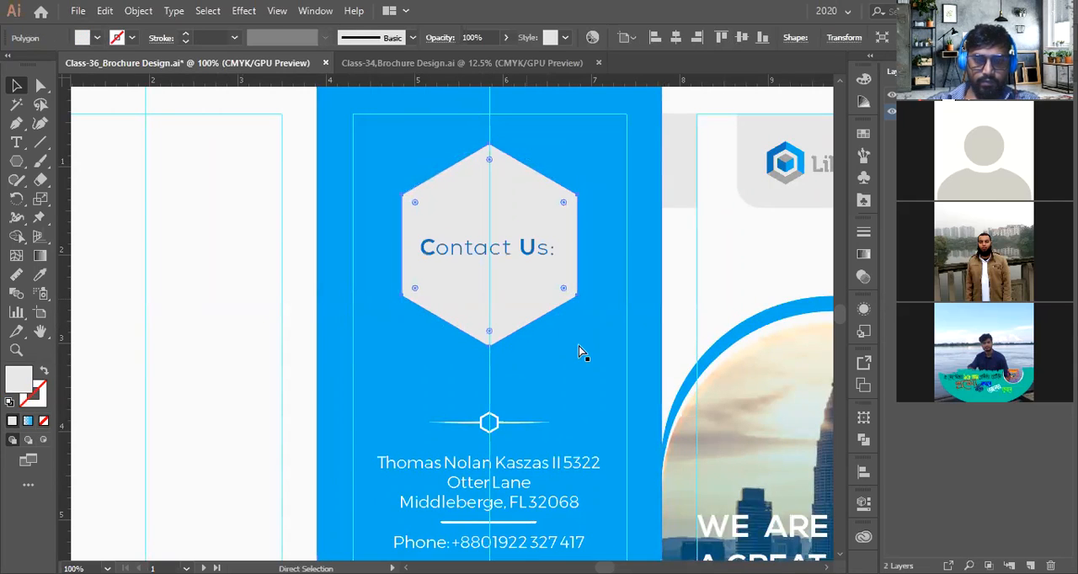
pyautogui.hotkey('ctrl', '-')
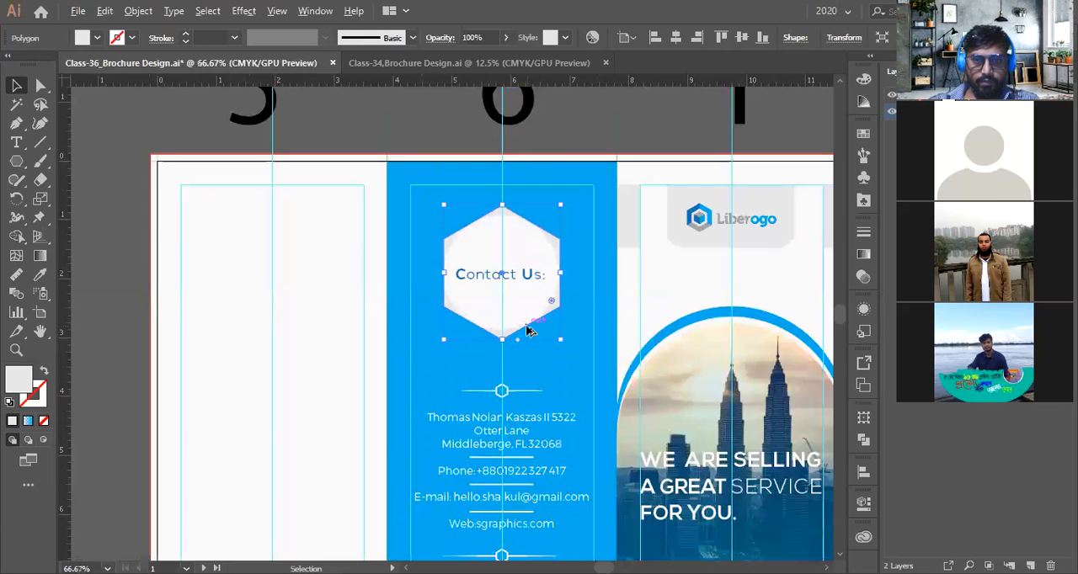
pyautogui.scroll(2, 547, 278)
pyautogui.click(570, 193)
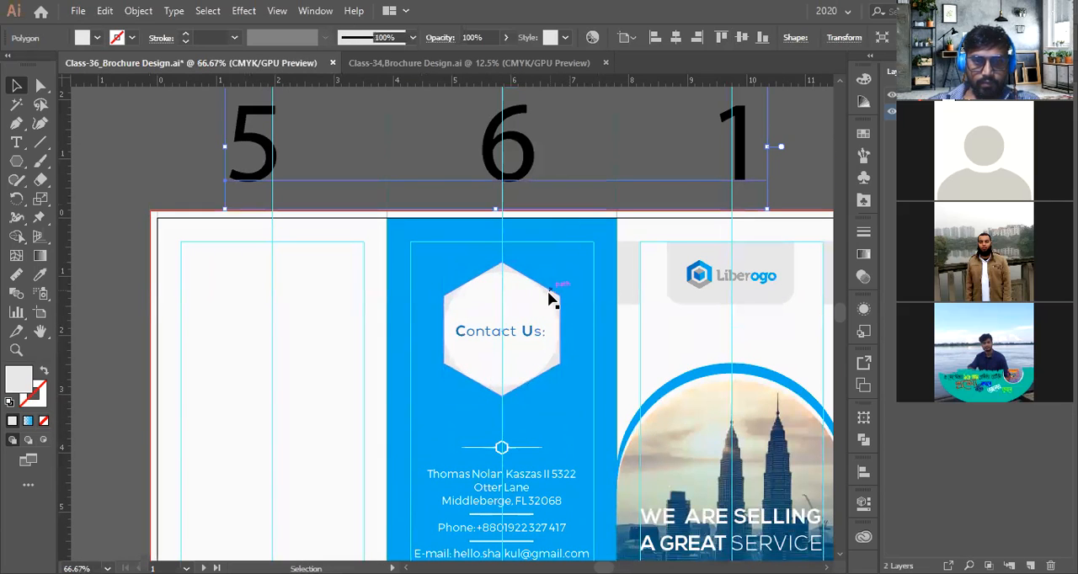
pyautogui.scroll(1, 548, 299)
pyautogui.click(118, 221)
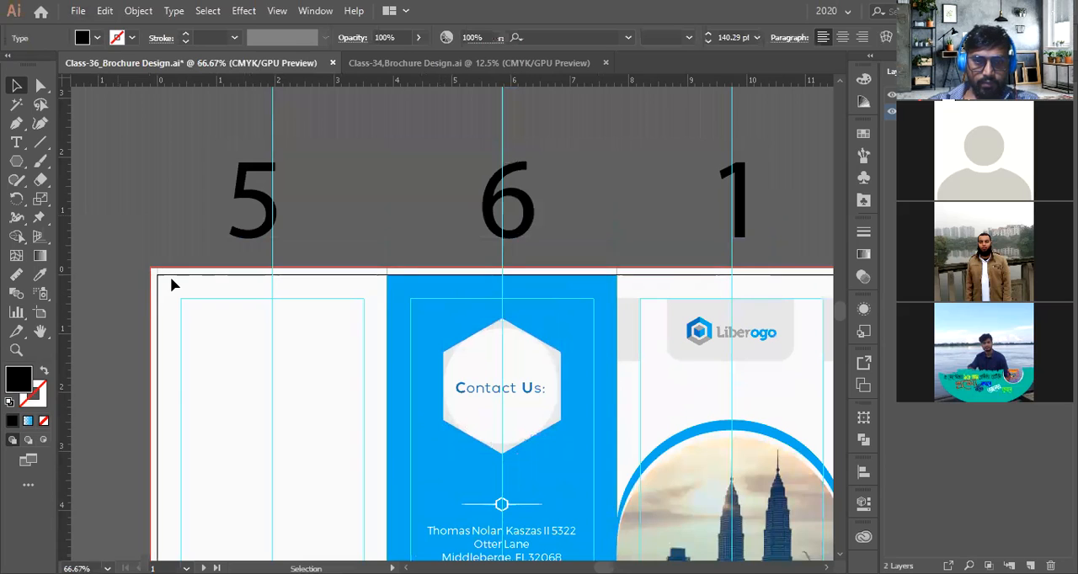
pyautogui.scroll(-3, 171, 284)
pyautogui.scroll(-1, 539, 278)
pyautogui.scroll(1, 537, 276)
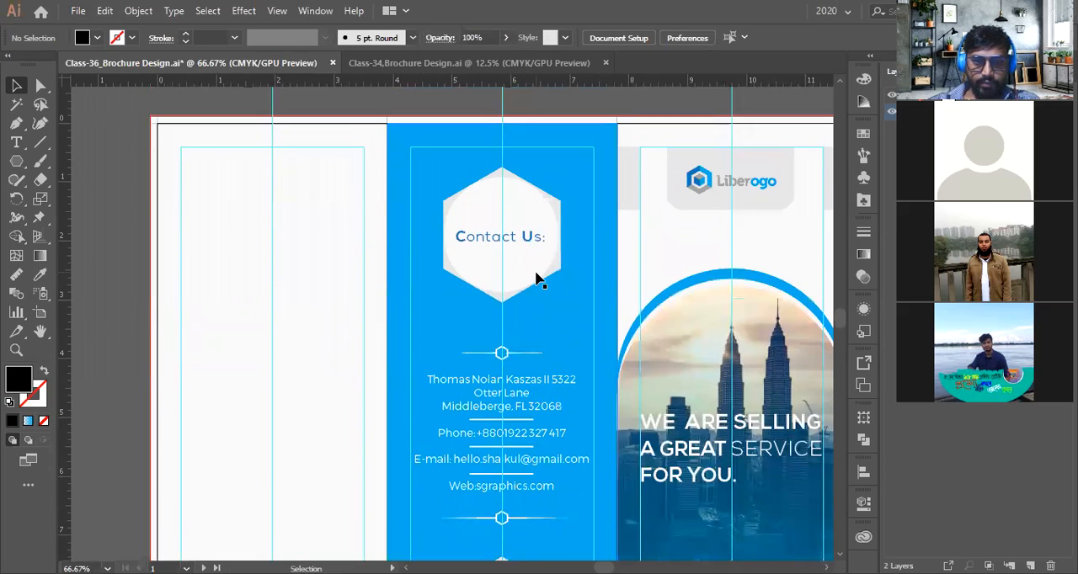
pyautogui.scroll(2, 537, 280)
pyautogui.scroll(2, 534, 281)
pyautogui.moveTo(542, 311); pyautogui.dragTo(329, 342)
pyautogui.scroll(-2, 339, 335)
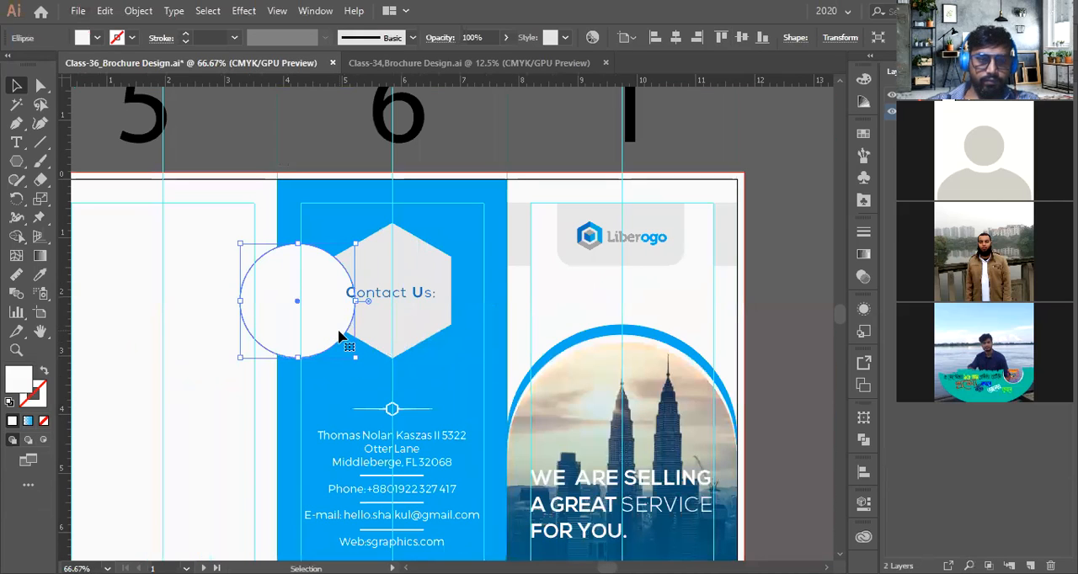
pyautogui.hotkey('ctrl', 'z')
pyautogui.scroll(1, 442, 333)
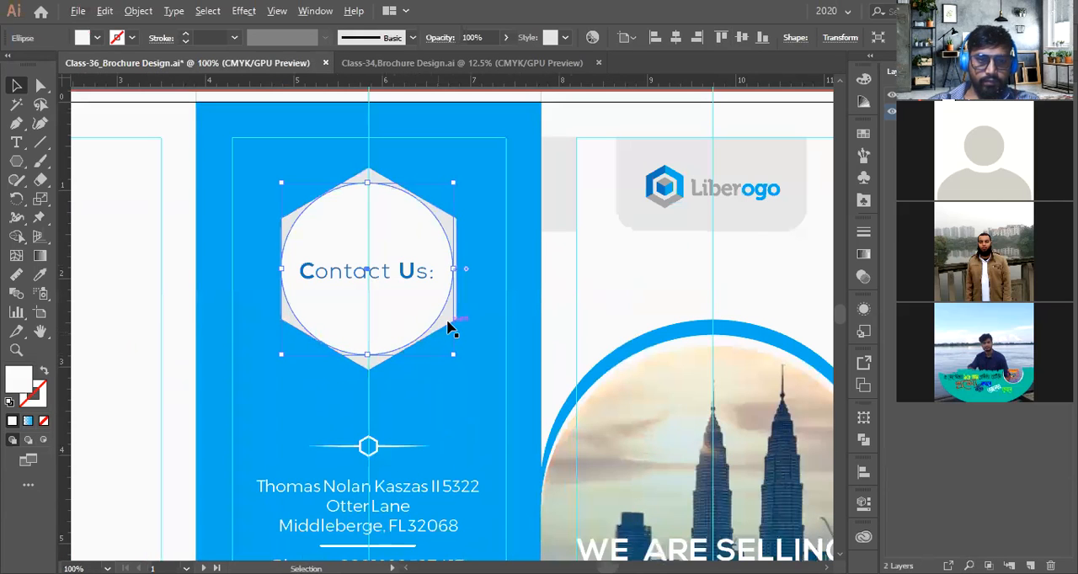
# Sample the hexagon's fill onto the inner circle with the Eyedropper and resize the circle
pyautogui.click(40, 274)
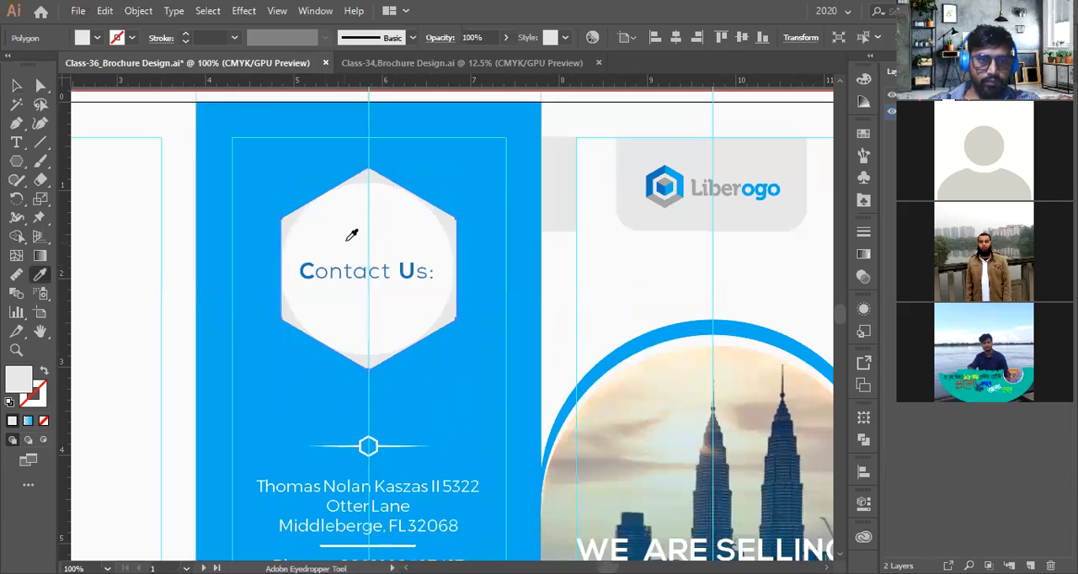
pyautogui.click(348, 238)
pyautogui.click(16, 85)
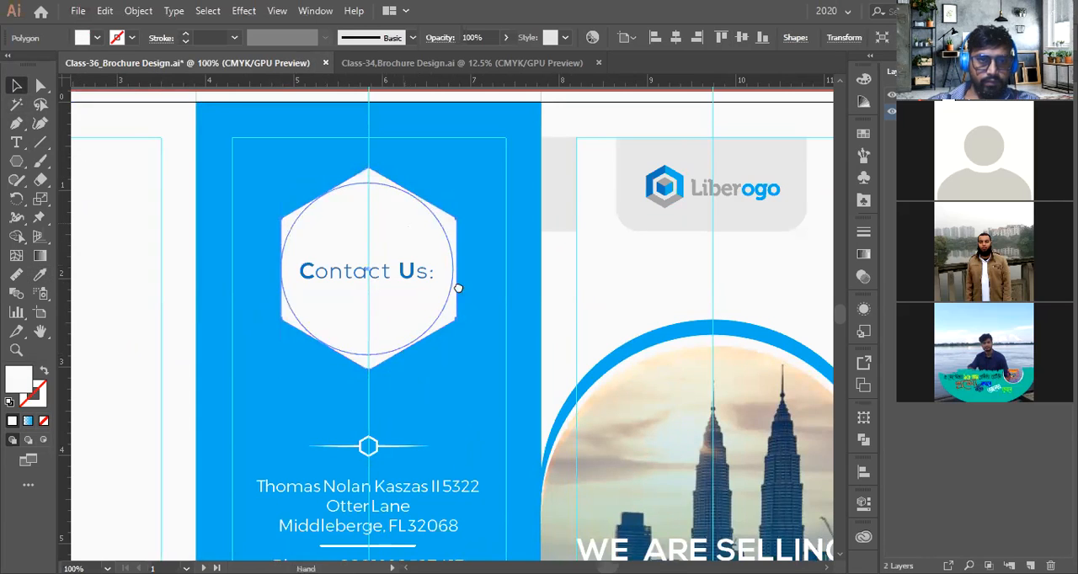
pyautogui.moveTo(458, 289); pyautogui.dragTo(536, 397)
pyautogui.click(346, 175)
pyautogui.click(528, 331)
pyautogui.scroll(-2, 528, 332)
pyautogui.keyDown('alt'); pyautogui.scroll(-3, 528, 331); pyautogui.keyUp('alt')
pyautogui.click(208, 278)
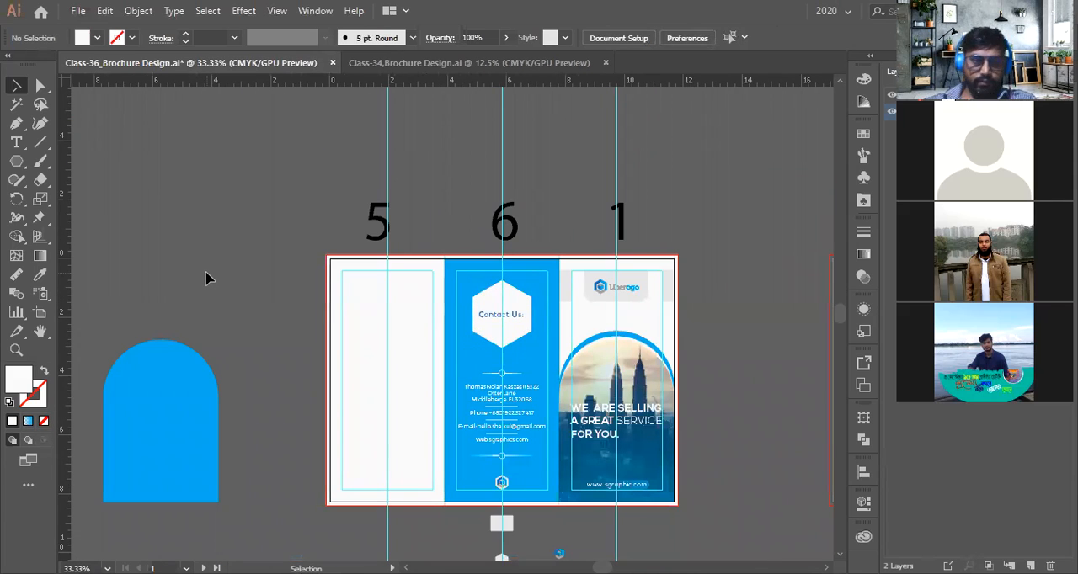
# Undo the hexagon changes to restore the circular Contact Us heading
pyautogui.press('a')
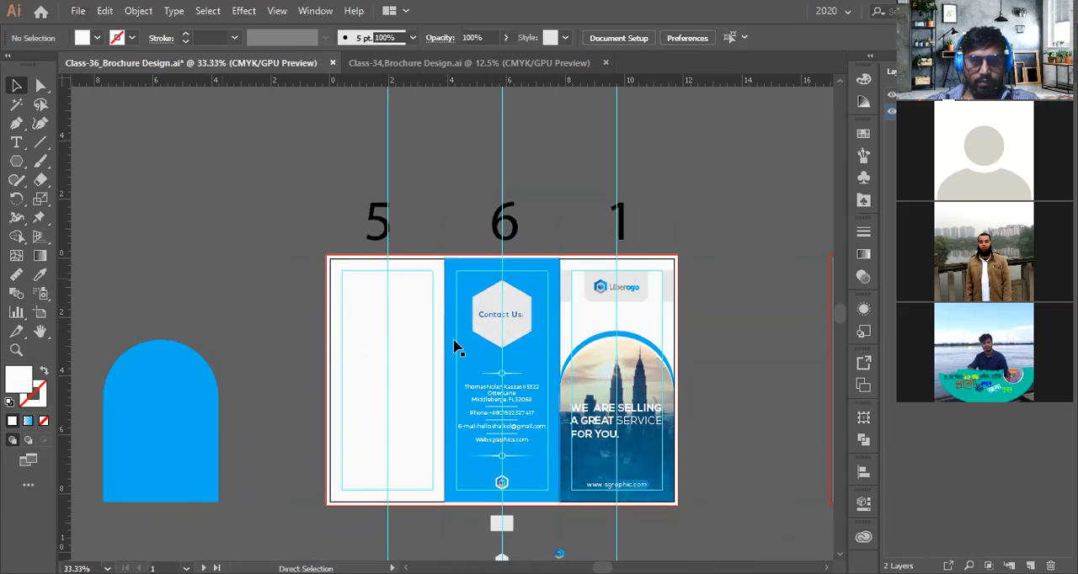
pyautogui.keyDown('alt'); pyautogui.scroll(2, 452, 344); pyautogui.keyUp('alt')
pyautogui.hotkey('ctrl', 'z')
pyautogui.hotkey('ctrl', 'z')
pyautogui.press('a')
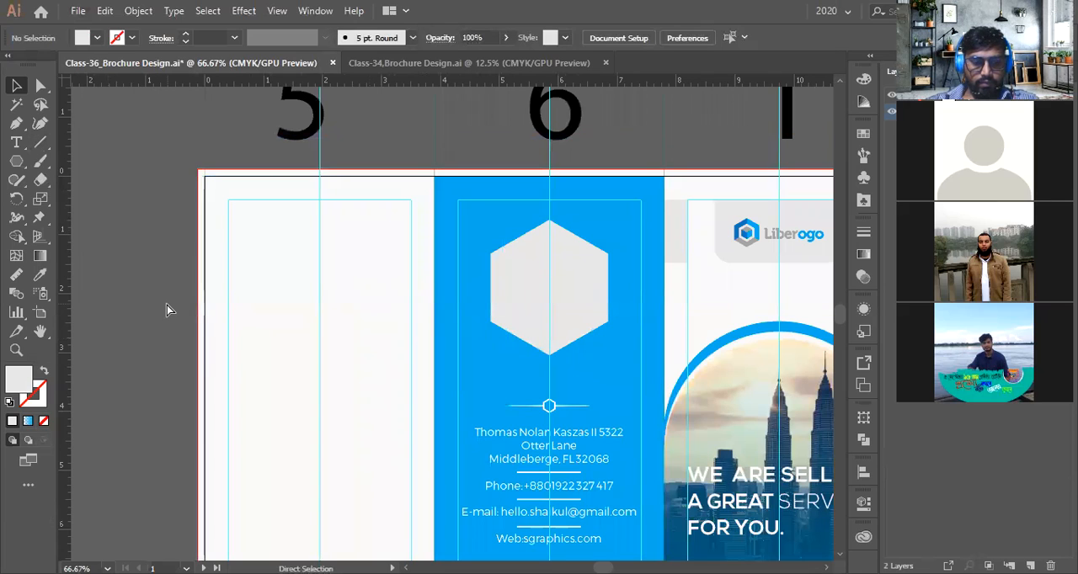
pyautogui.hotkey('ctrl', 'z')
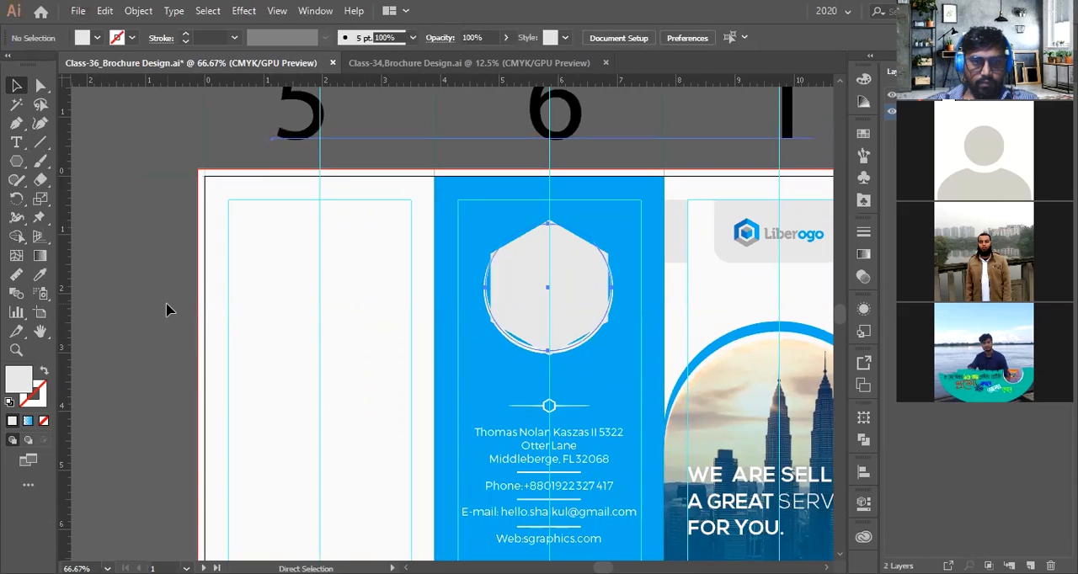
pyautogui.scroll(-3, 166, 304)
pyautogui.hotkey('ctrl', 'z')
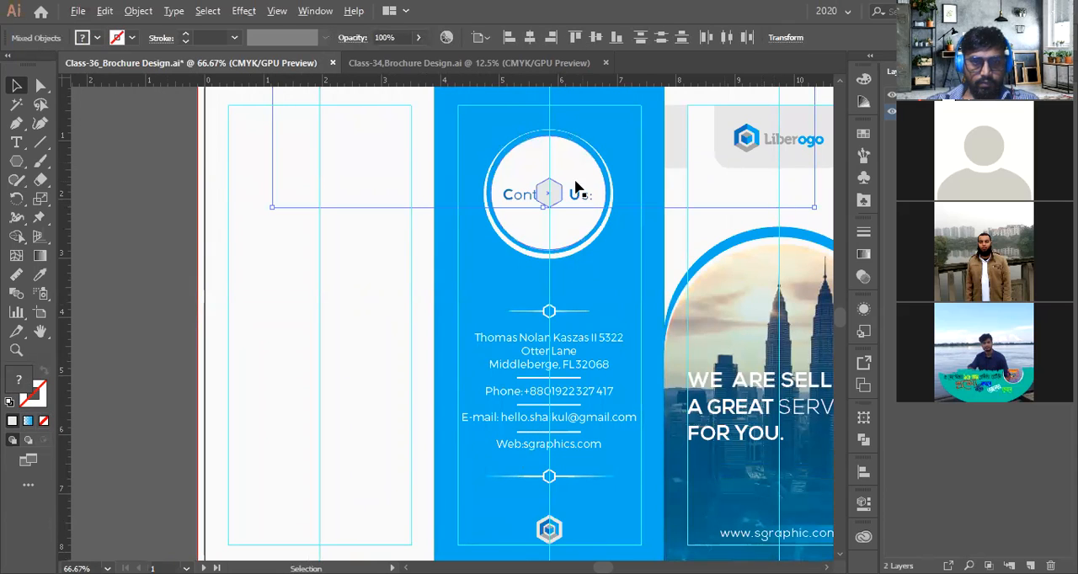
# Delete the small leftover hexagon sitting above the Contact Us text
pyautogui.hotkey('ctrl', '+')
pyautogui.hotkey('ctrl', '+')
pyautogui.hotkey('ctrl', '+')
pyautogui.hotkey('ctrl', '+')
pyautogui.moveTo(493, 222); pyautogui.dragTo(481, 115)
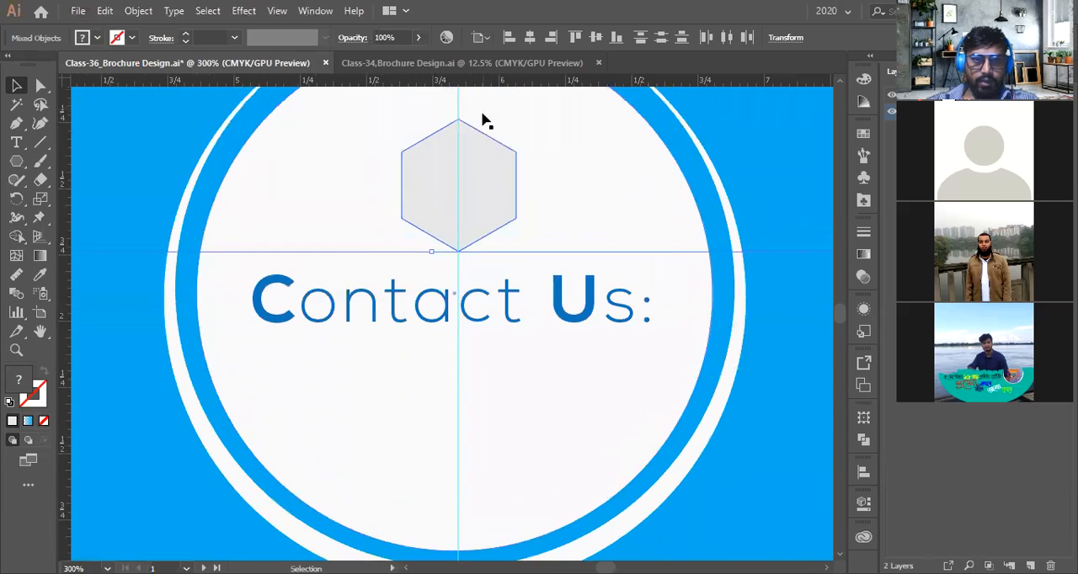
pyautogui.hotkey('ctrl', '-')
pyautogui.hotkey('ctrl', '-')
pyautogui.hotkey('ctrl', '-')
pyautogui.press('Delete')
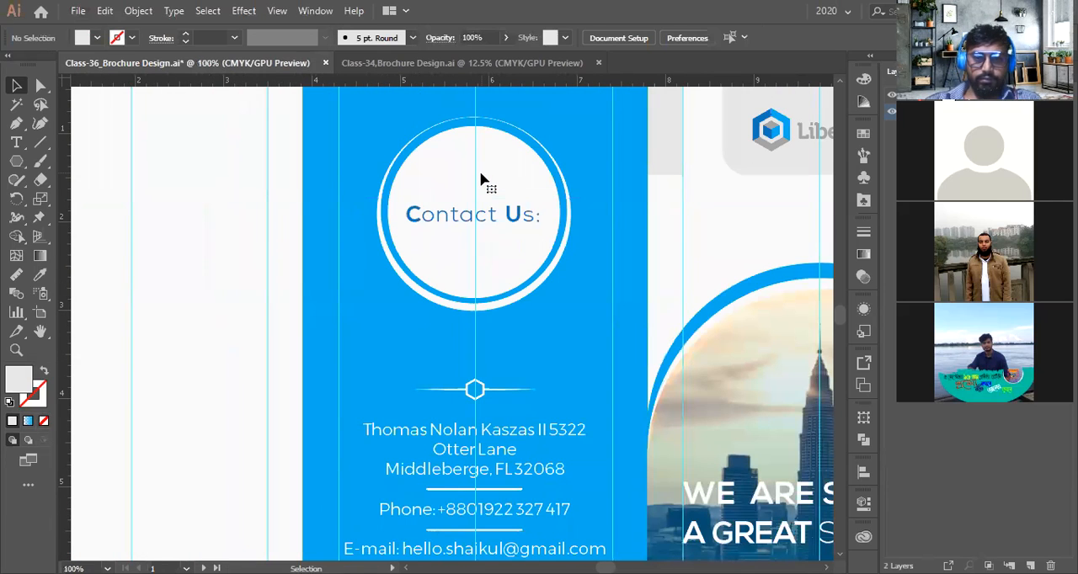
pyautogui.scroll(-2, 548, 332)
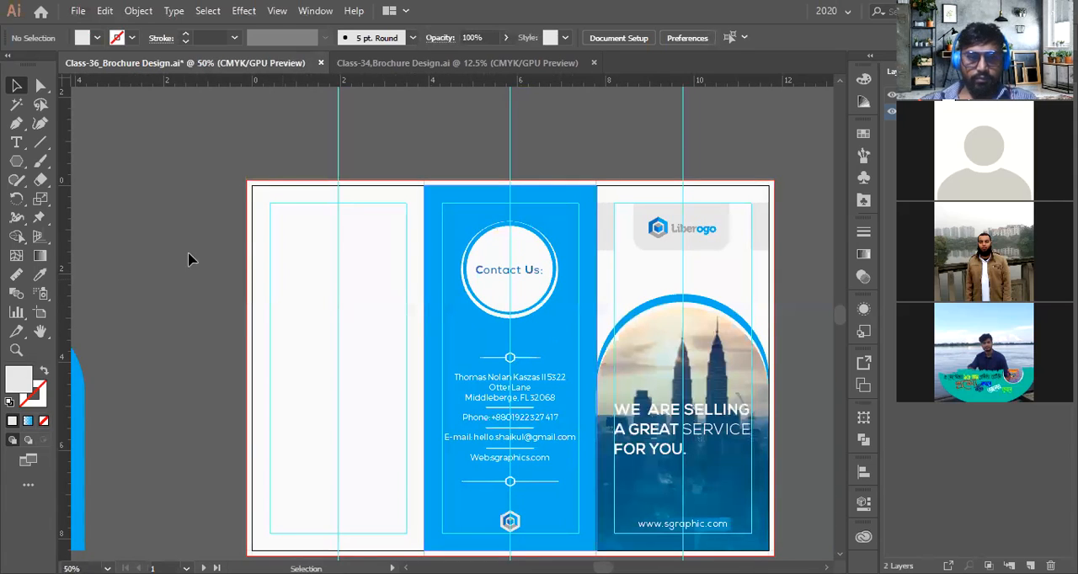
pyautogui.moveTo(205, 262); pyautogui.dragTo(193, 244)
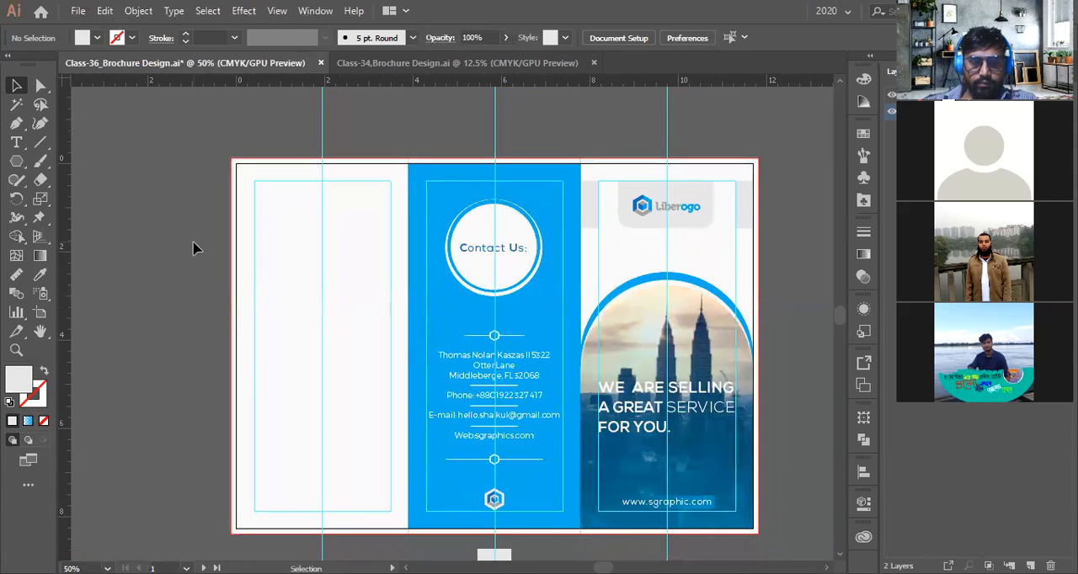
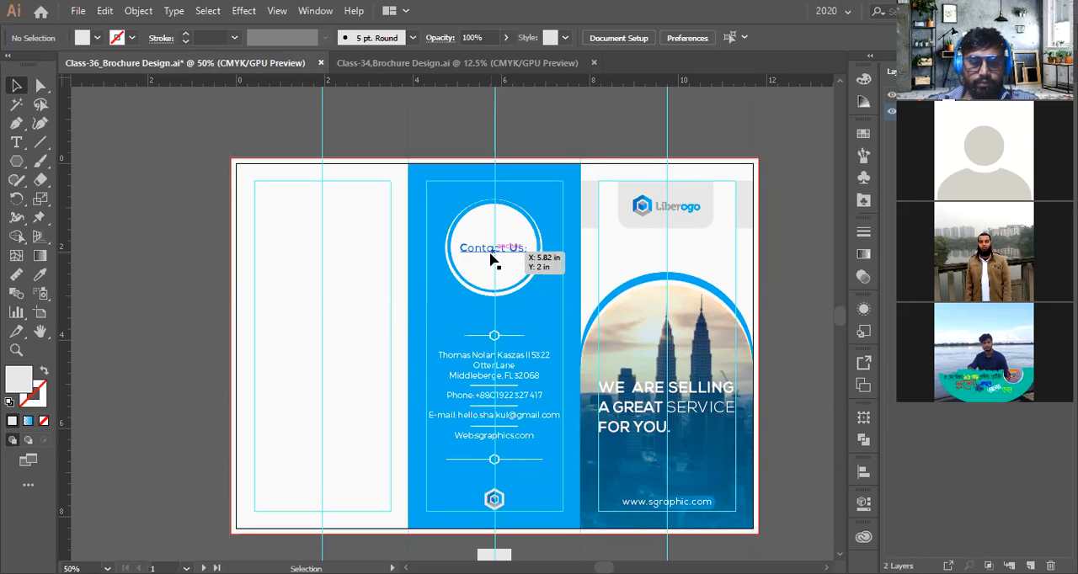
# Nudge the contact details block together with its hexagon dividers slightly upward on the Contact Us panel
pyautogui.keyDown('alt'); pyautogui.scroll(4, 491, 259); pyautogui.keyUp('alt')
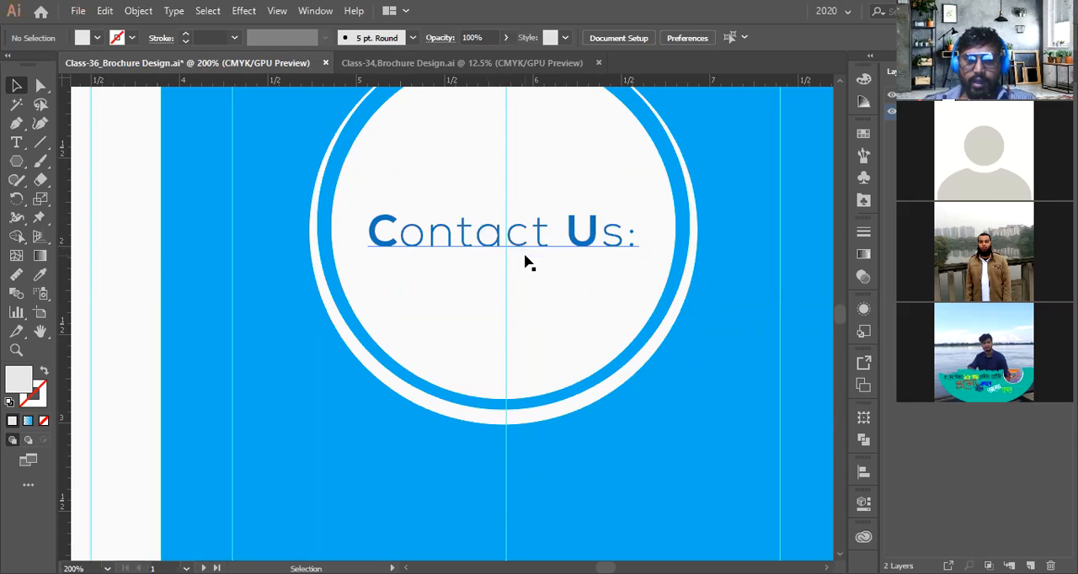
pyautogui.scroll(-3, 519, 264)
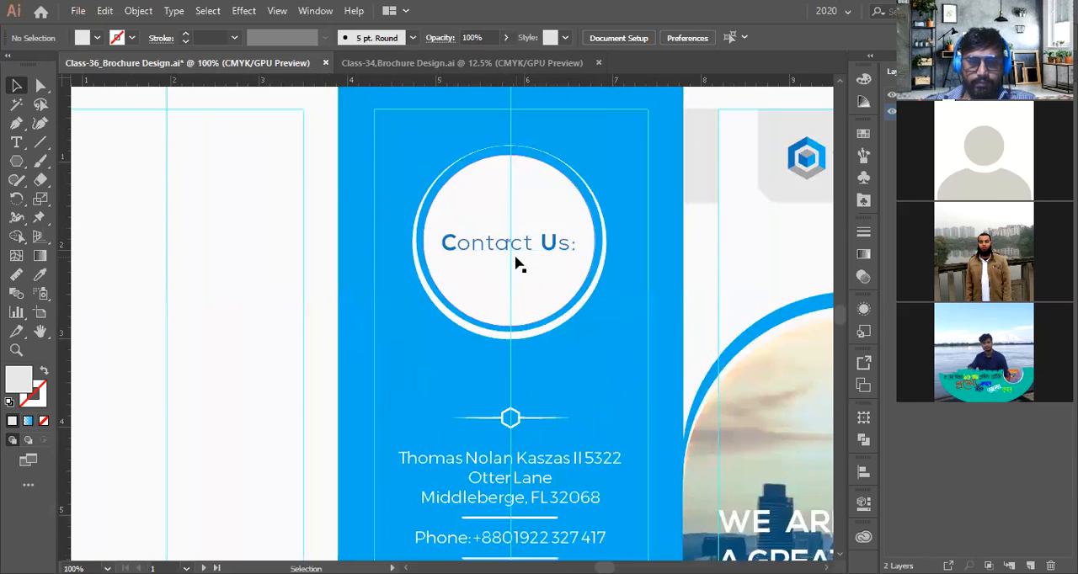
pyautogui.scroll(-2, 541, 261)
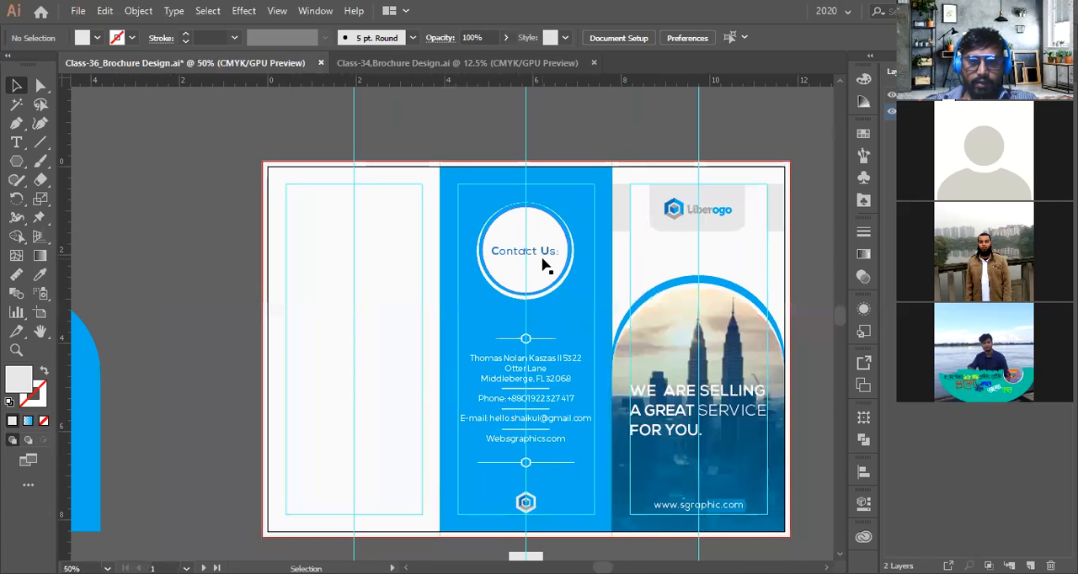
pyautogui.scroll(-1, 542, 263)
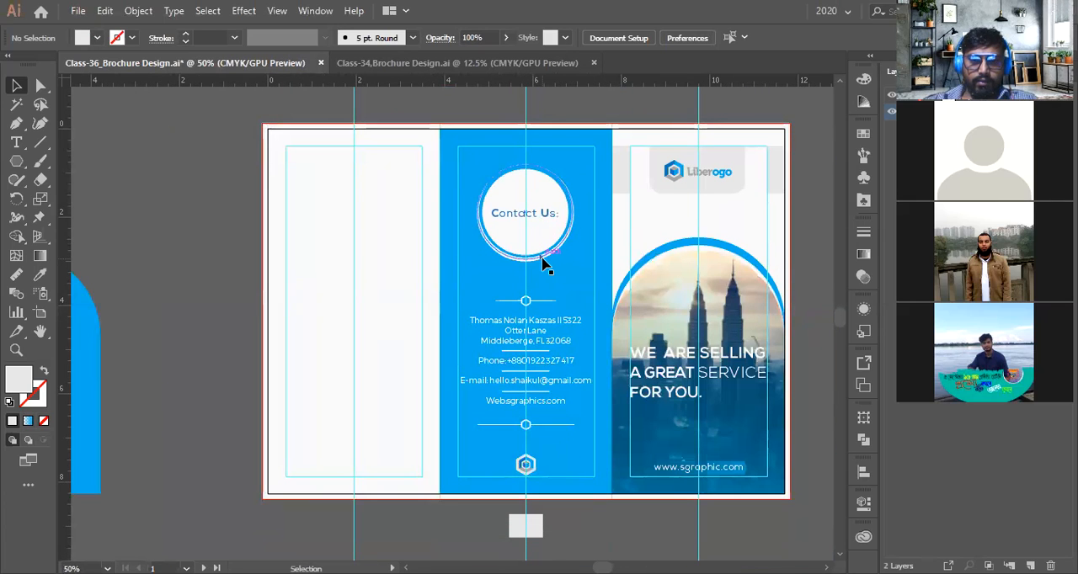
pyautogui.scroll(-1, 553, 319)
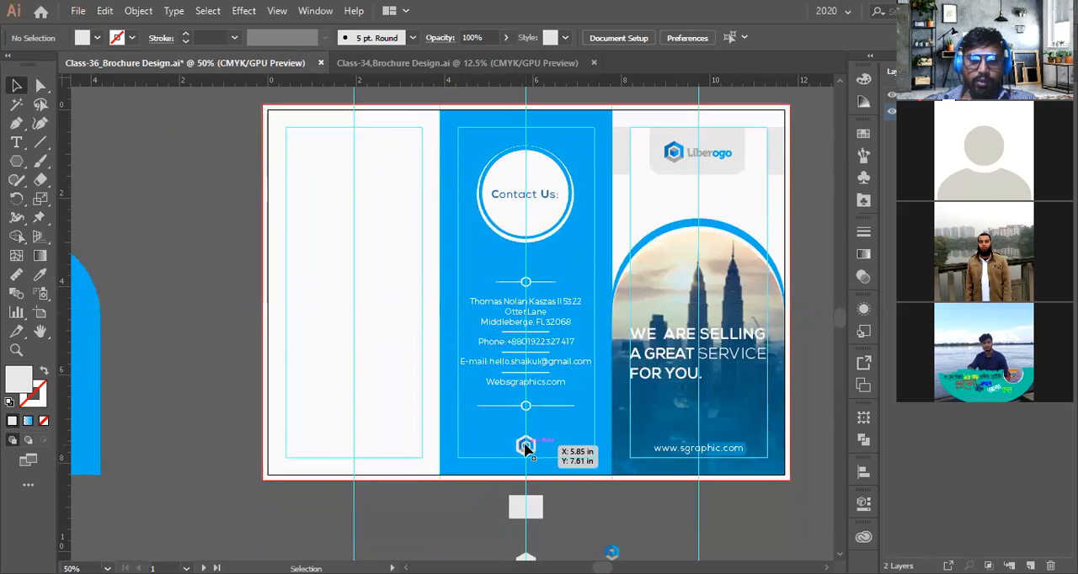
pyautogui.click(544, 329)
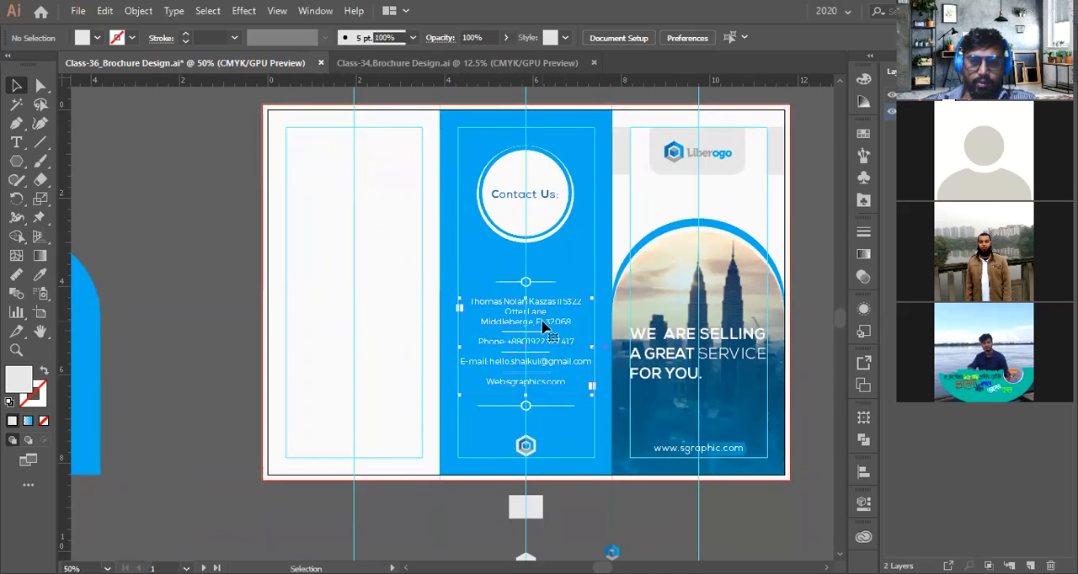
pyautogui.scroll(2, 543, 328)
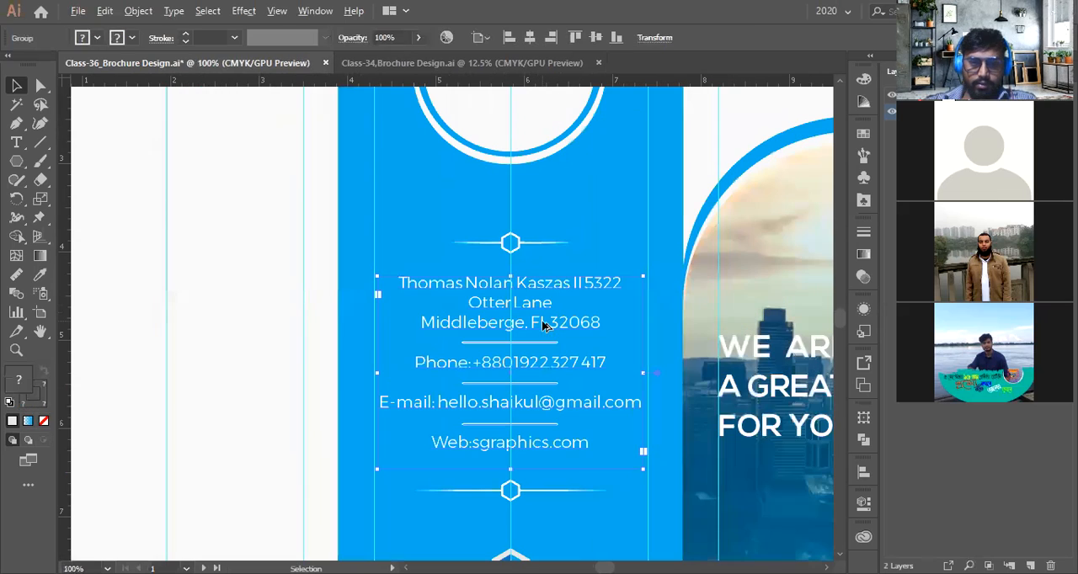
pyautogui.keyDown('shift'); pyautogui.click(520, 242); pyautogui.keyUp('shift')
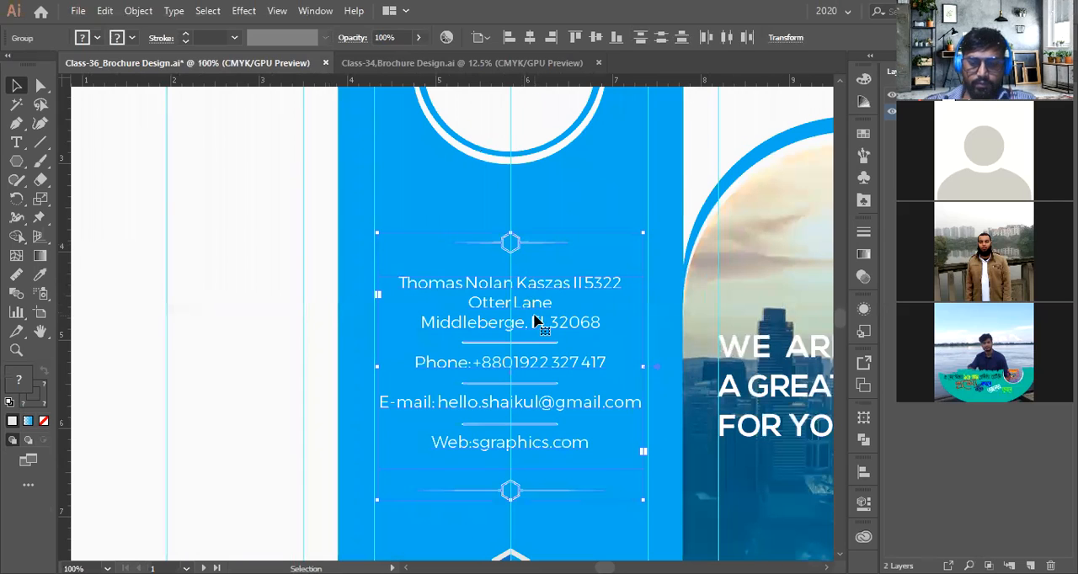
pyautogui.hotkey('shift', 'Up')
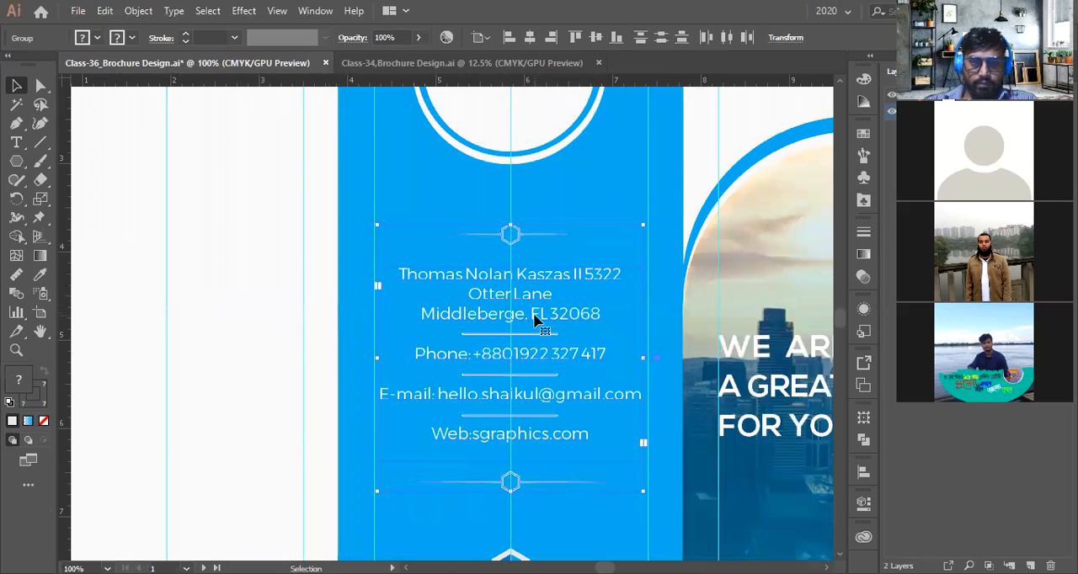
# Duplicate the 2 3 4 panel number labels and place the copy above the inside-spread brochure
pyautogui.scroll(-3, 536, 320)
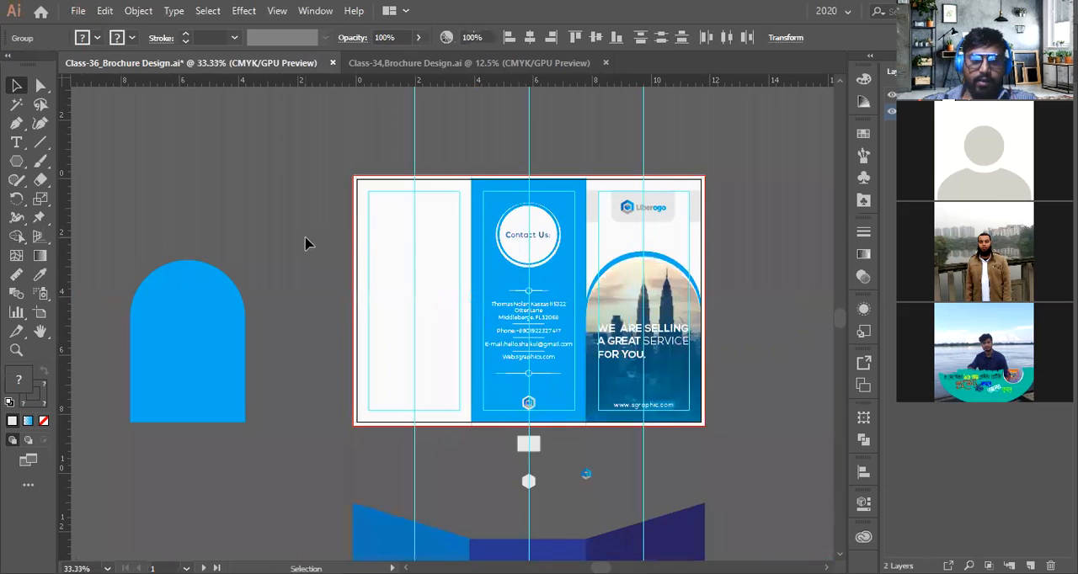
pyautogui.moveTo(345, 223); pyautogui.dragTo(326, 275)
pyautogui.click(401, 211)
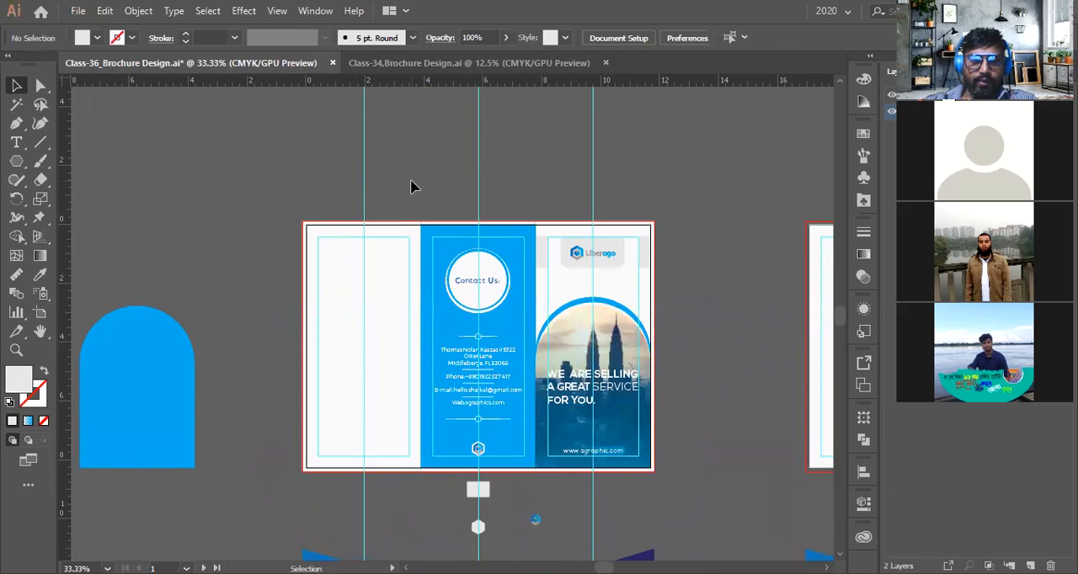
pyautogui.scroll(1, 408, 192)
pyautogui.scroll(-1, 409, 192)
pyautogui.scroll(-3, 408, 198)
pyautogui.scroll(1, 406, 245)
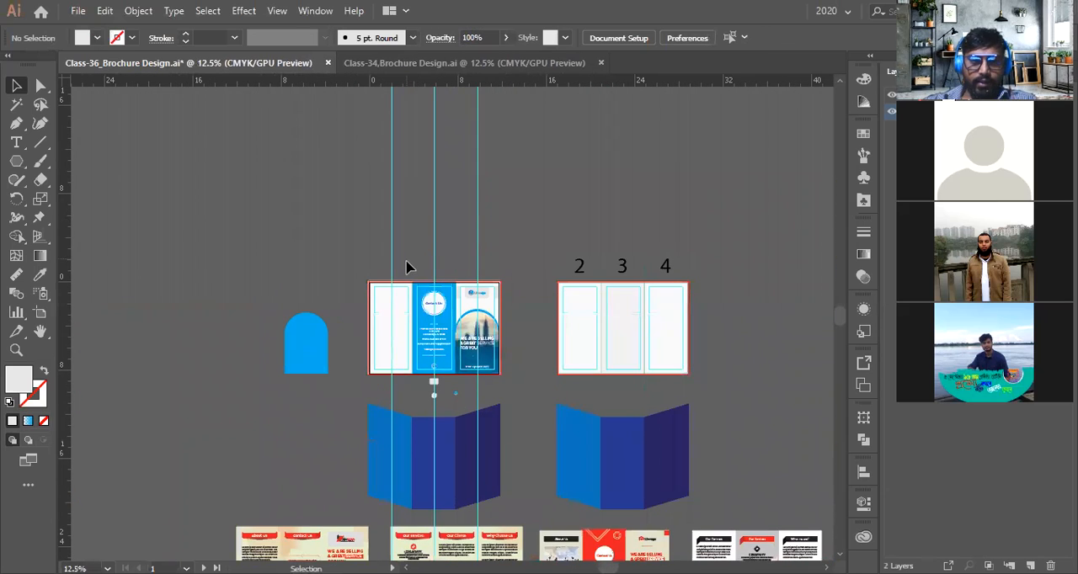
pyautogui.scroll(1, 408, 268)
pyautogui.scroll(-1, 642, 277)
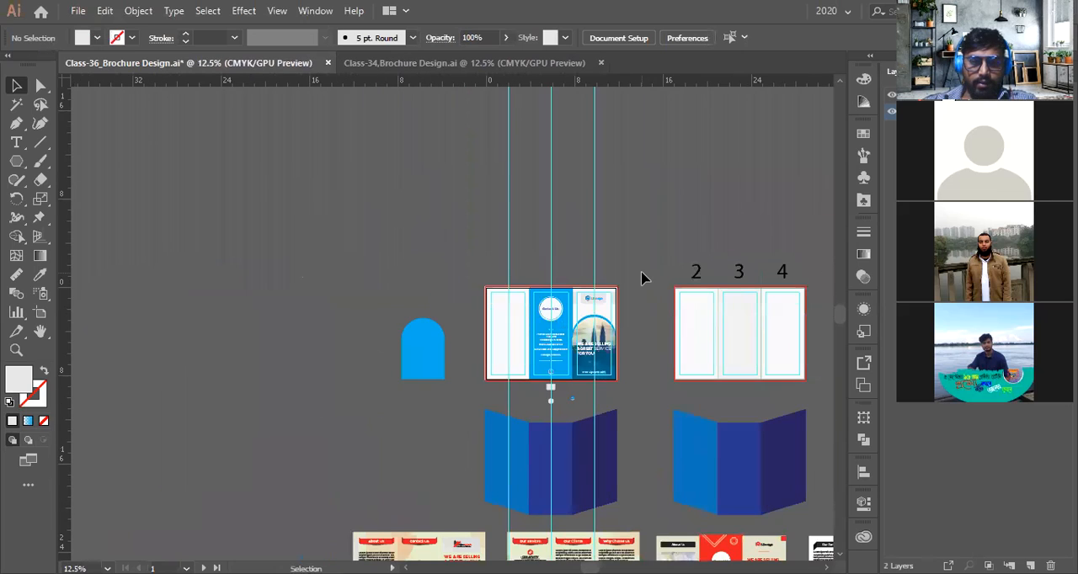
pyautogui.scroll(-2, 641, 277)
pyautogui.moveTo(668, 263); pyautogui.dragTo(605, 336)
pyautogui.scroll(2, 660, 302)
pyautogui.moveTo(657, 300); pyautogui.dragTo(301, 248)
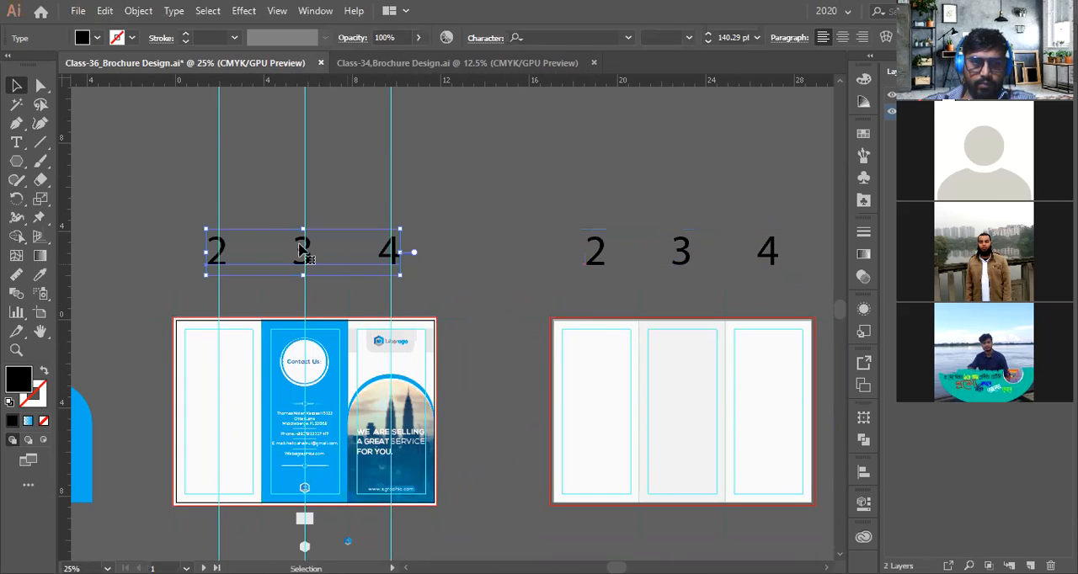
# Renumber the copied panel labels to 5, 6 and 1
pyautogui.doubleClick(228, 248)
pyautogui.hotkey('ctrl', 'a')
pyautogui.click(214, 253)
pyautogui.moveTo(224, 248); pyautogui.dragTo(206, 246)
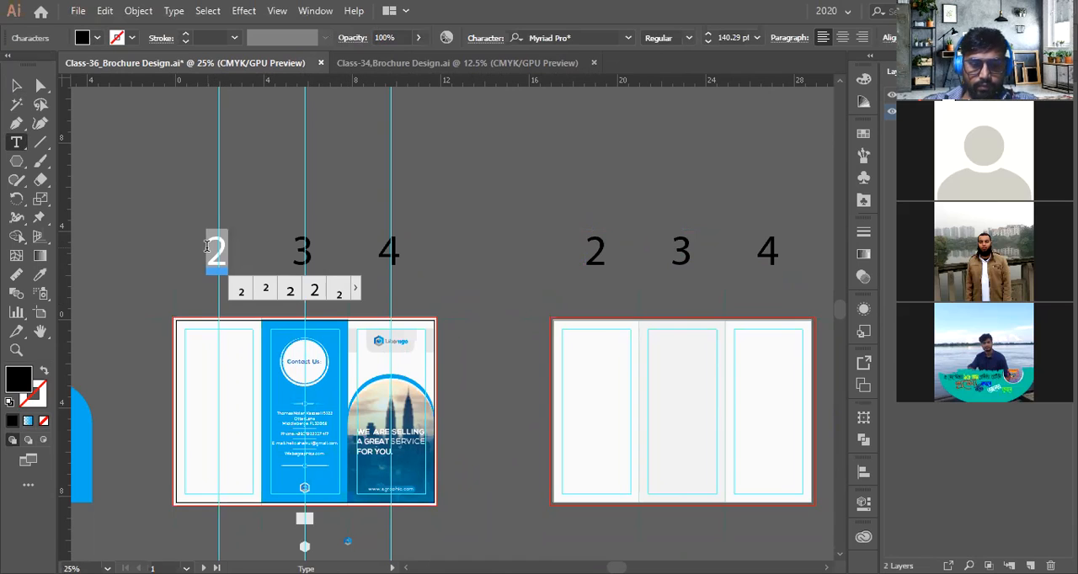
pyautogui.write('6')
pyautogui.moveTo(291, 246); pyautogui.dragTo(309, 245)
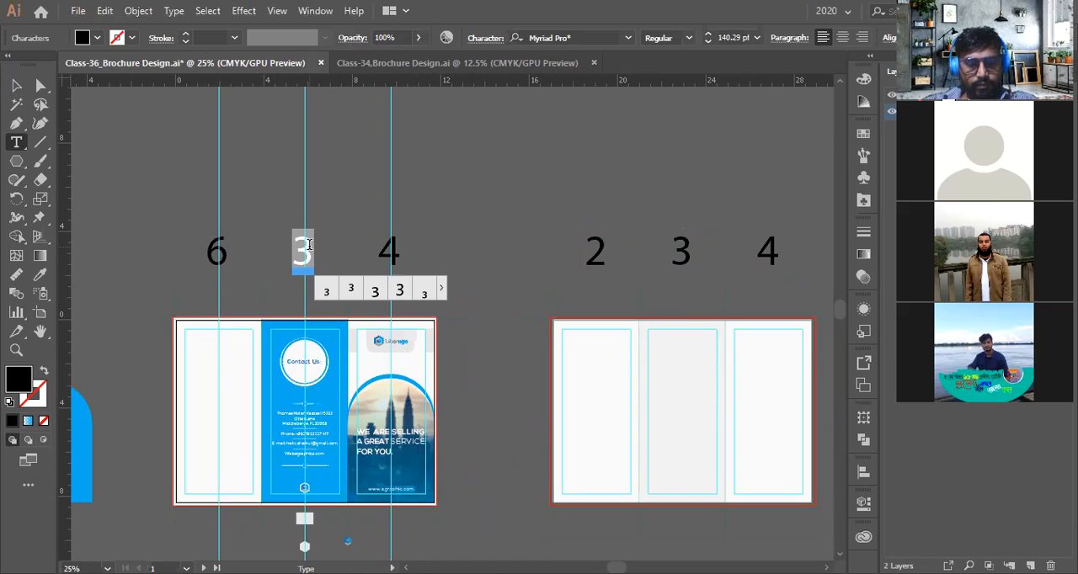
pyautogui.write('5')
pyautogui.moveTo(377, 245); pyautogui.dragTo(402, 253)
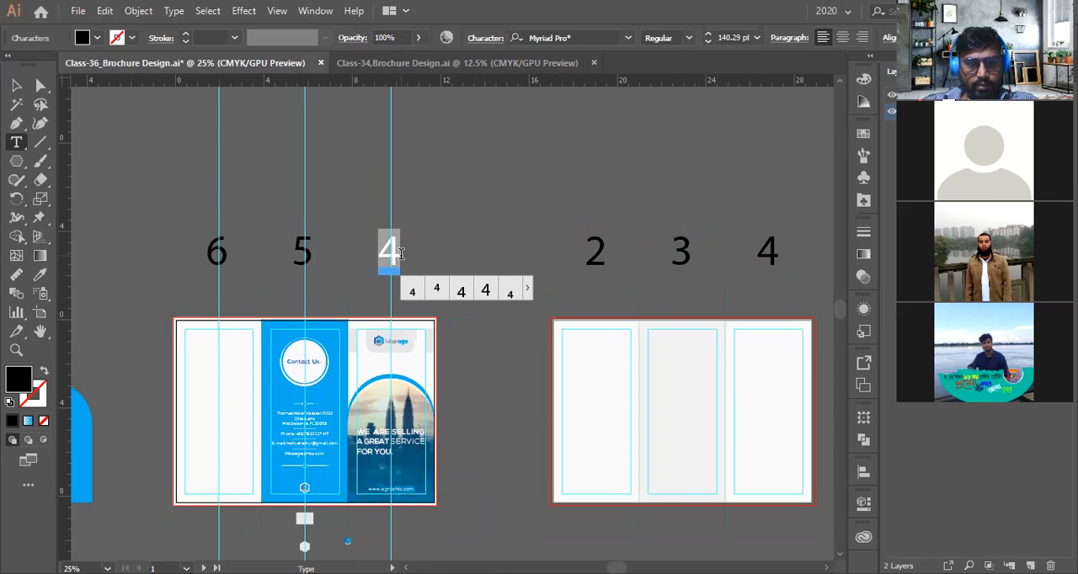
pyautogui.write('1')
pyautogui.moveTo(314, 249); pyautogui.dragTo(293, 249)
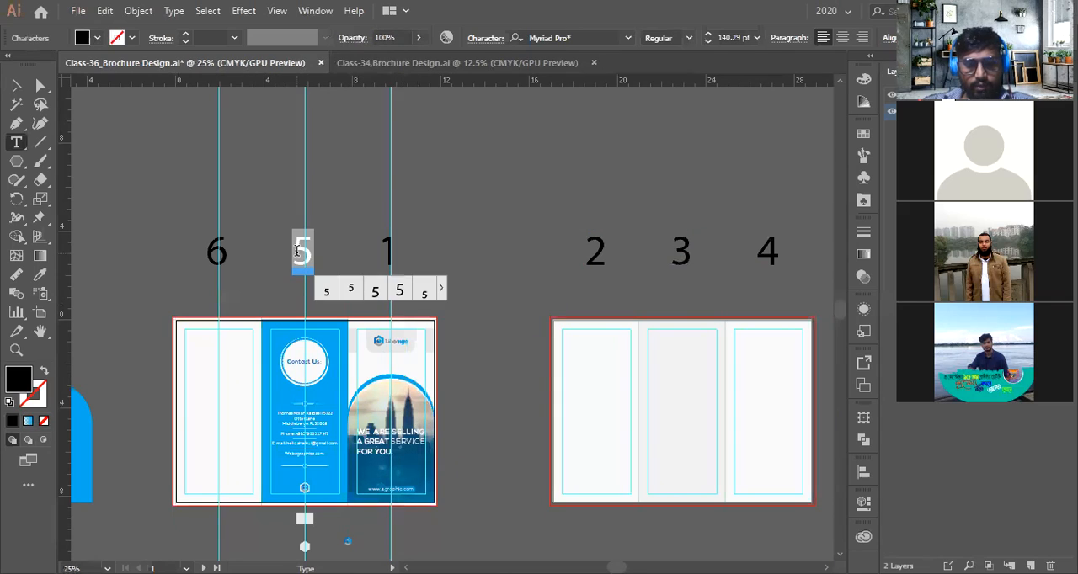
pyautogui.write('6')
pyautogui.moveTo(246, 250); pyautogui.dragTo(205, 251)
pyautogui.click(224, 250)
pyautogui.write('5')
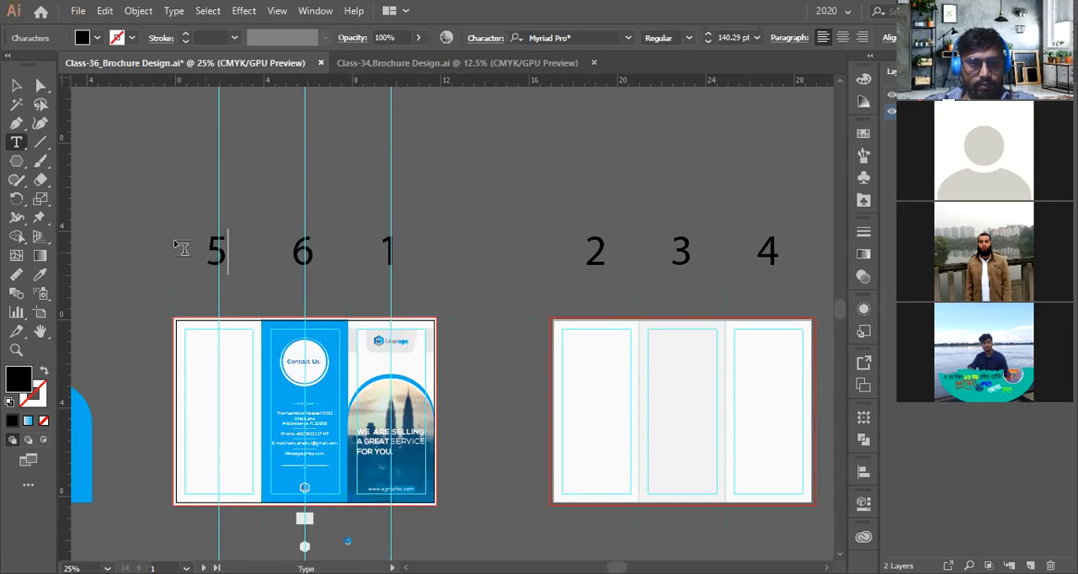
pyautogui.press('Escape')
# Place a copy of the blue arch shape over the lower part of the Contact Us panel
pyautogui.click(518, 330)
pyautogui.moveTo(467, 339); pyautogui.dragTo(550, 319)
pyautogui.scroll(1, 363, 350)
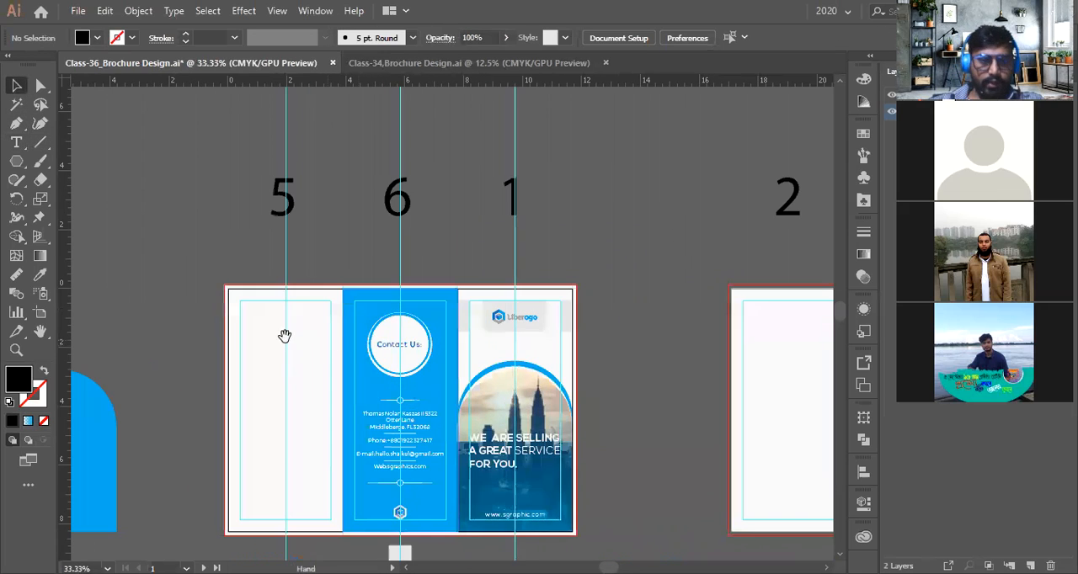
pyautogui.moveTo(285, 336); pyautogui.dragTo(367, 299)
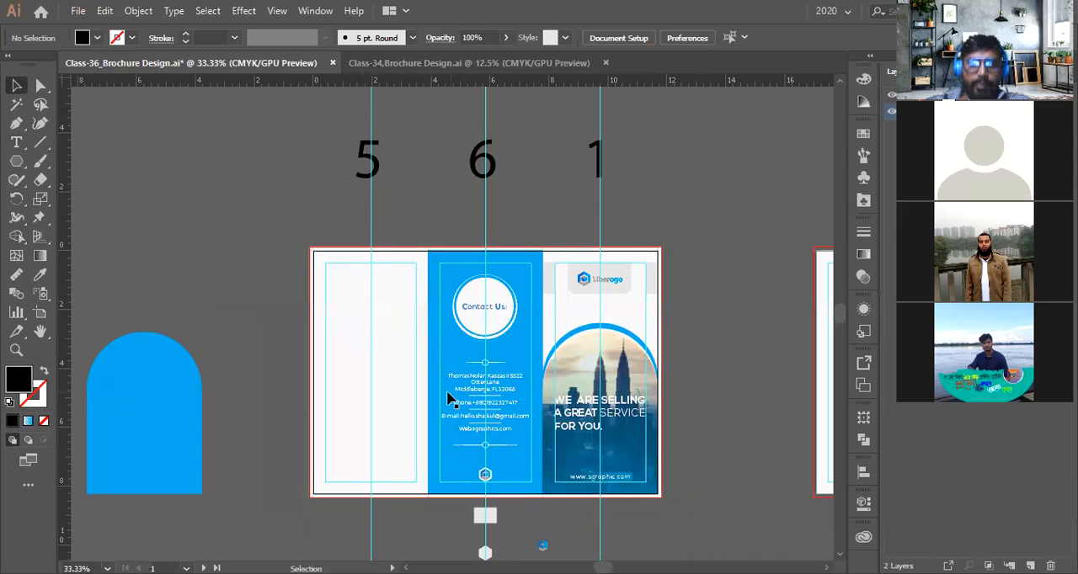
pyautogui.scroll(1, 471, 400)
pyautogui.scroll(-2, 495, 396)
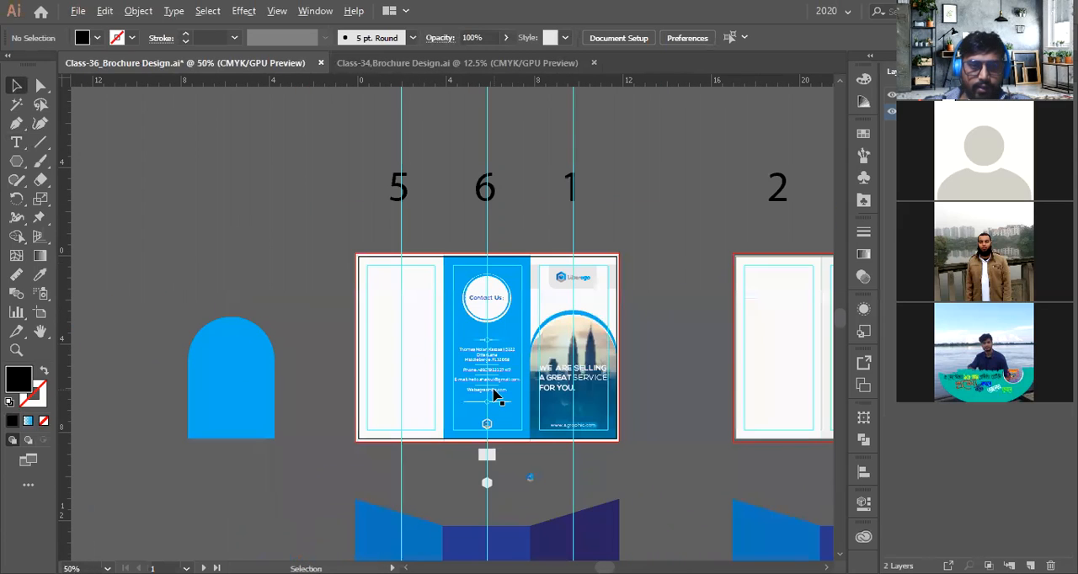
pyautogui.moveTo(206, 385); pyautogui.dragTo(476, 382)
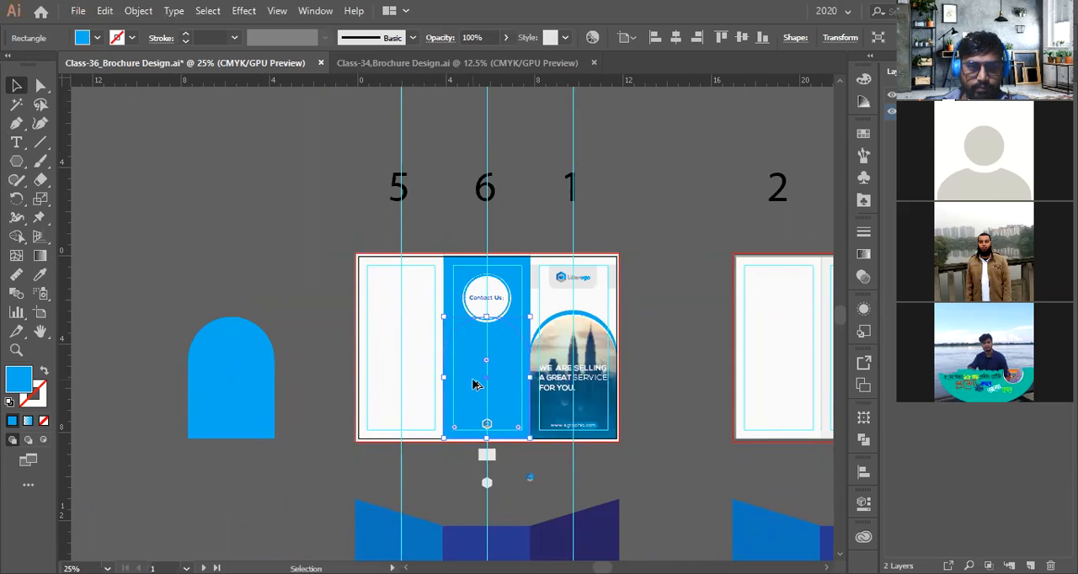
pyautogui.scroll(2, 476, 383)
pyautogui.scroll(1, 515, 371)
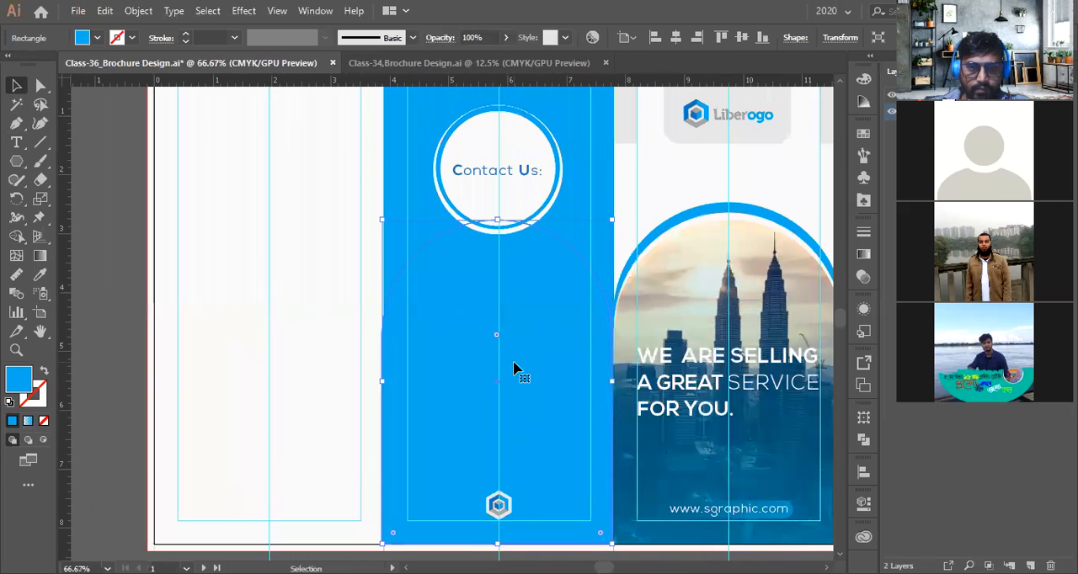
pyautogui.scroll(-1, 513, 369)
pyautogui.scroll(2, 606, 351)
pyautogui.scroll(4, 606, 351)
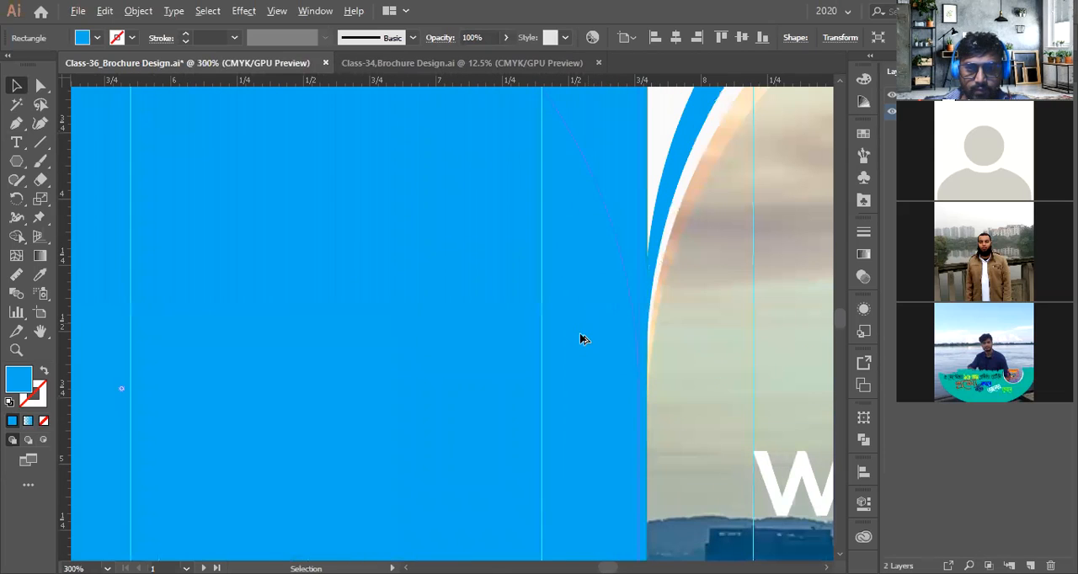
pyautogui.moveTo(573, 335); pyautogui.dragTo(581, 337)
pyautogui.scroll(-3, 580, 338)
pyautogui.scroll(-5, 580, 339)
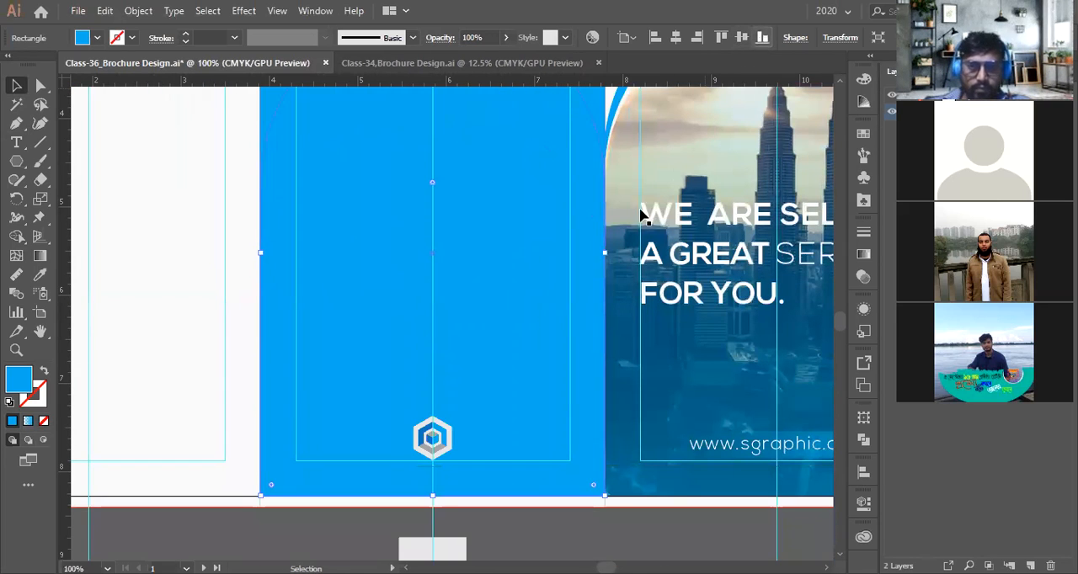
pyautogui.scroll(3, 493, 345)
# Try to reorder the arch copy so it sits behind the contact details
pyautogui.press('a')
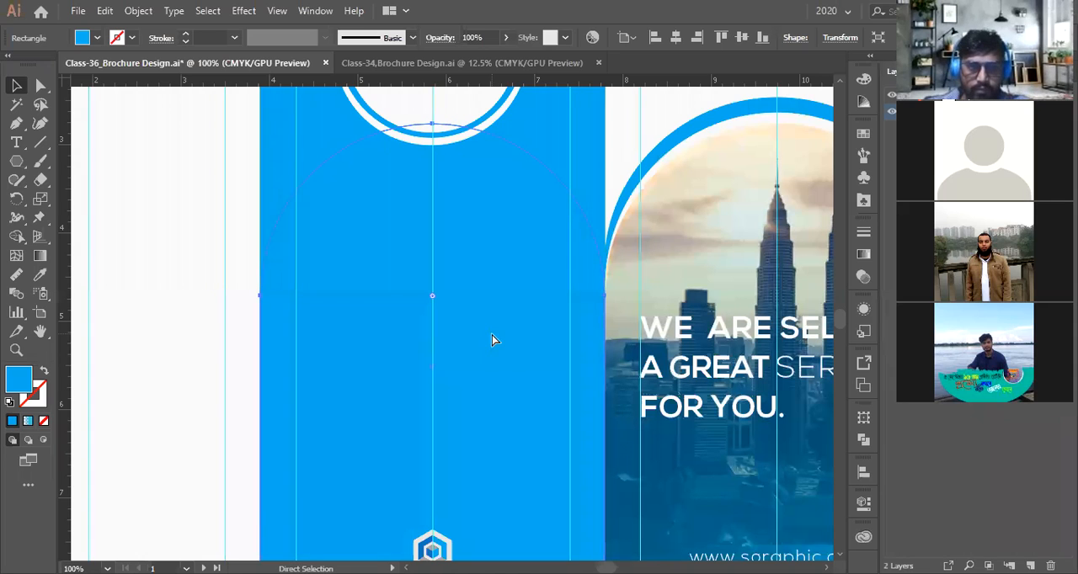
pyautogui.scroll(-1, 491, 337)
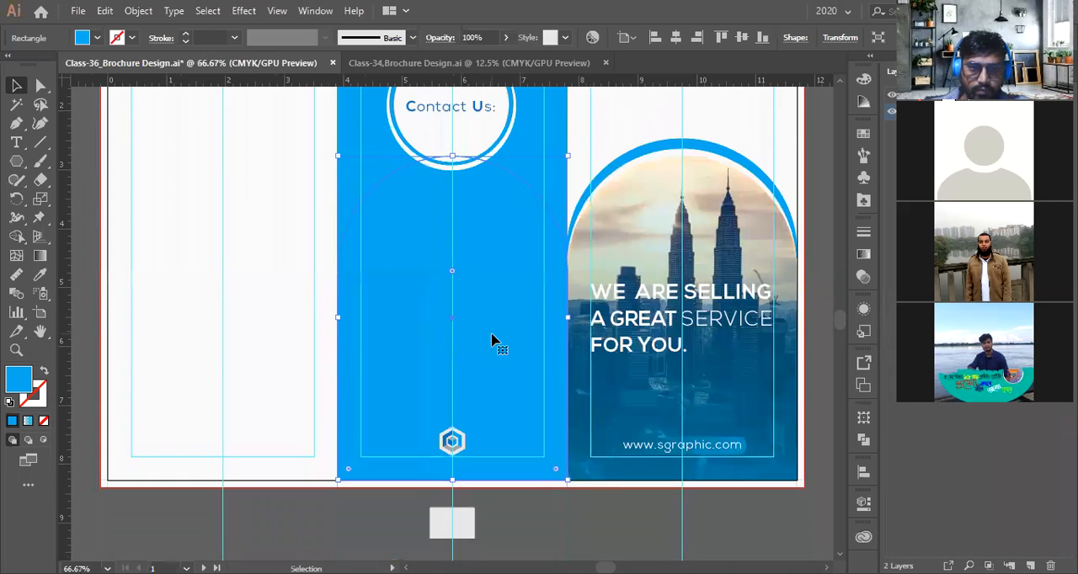
pyautogui.press('a')
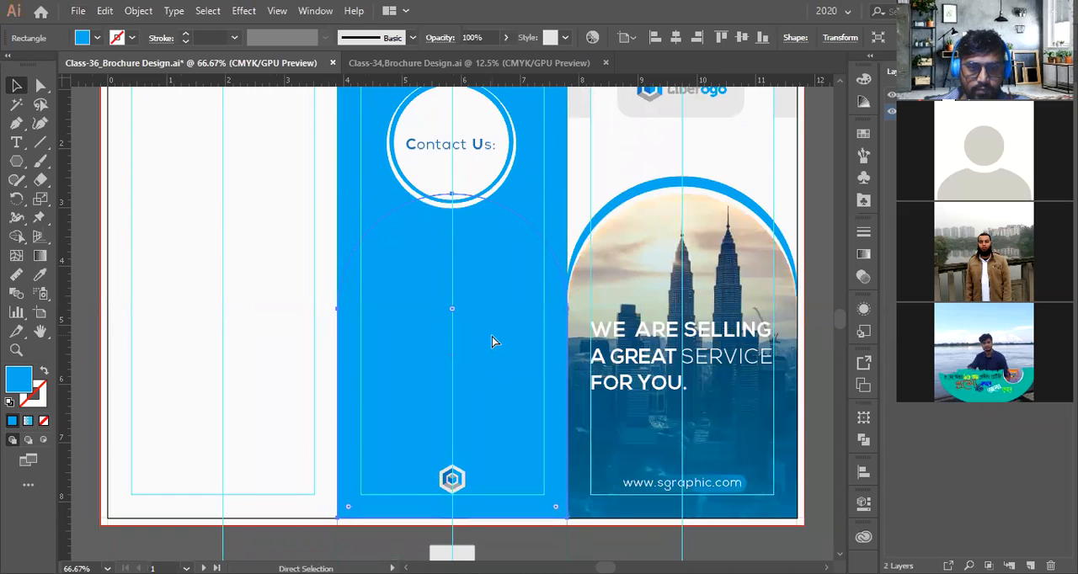
pyautogui.hotkey('ctrl', 'v')
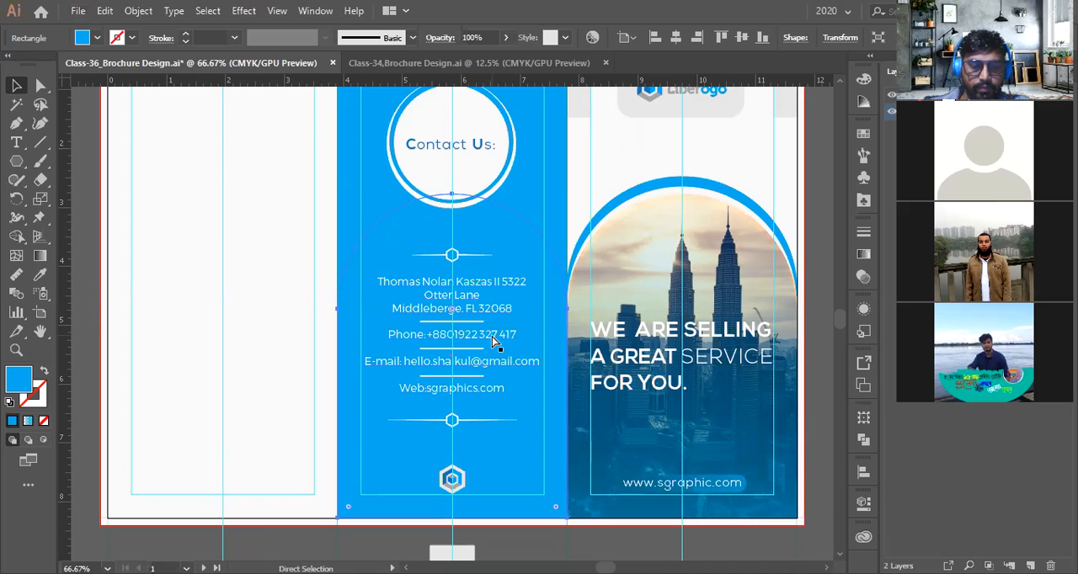
pyautogui.hotkey('ctrl', 'shift', ']')
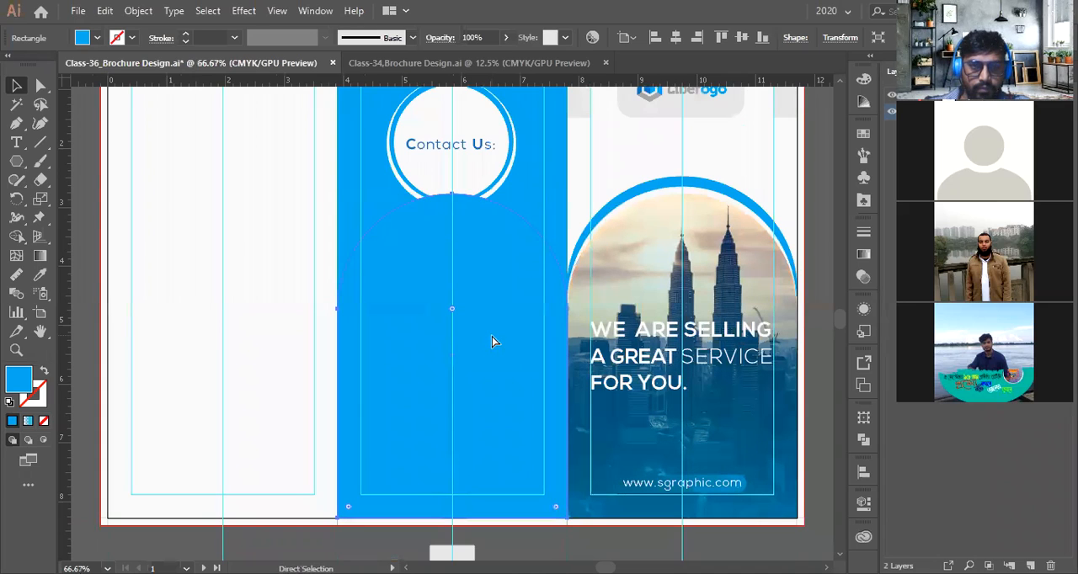
pyautogui.hotkey('ctrl', '[')
pyautogui.hotkey('ctrl', '[')
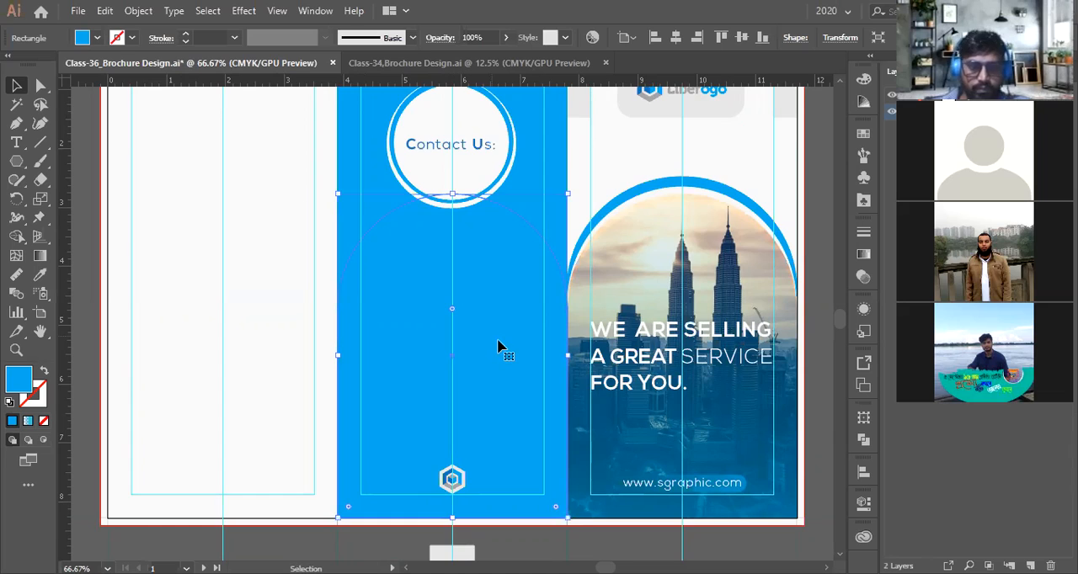
pyautogui.scroll(-2, 493, 341)
pyautogui.moveTo(244, 168); pyautogui.dragTo(729, 439)
pyautogui.hotkey('ctrl', 'g')
pyautogui.rightClick(600, 353)
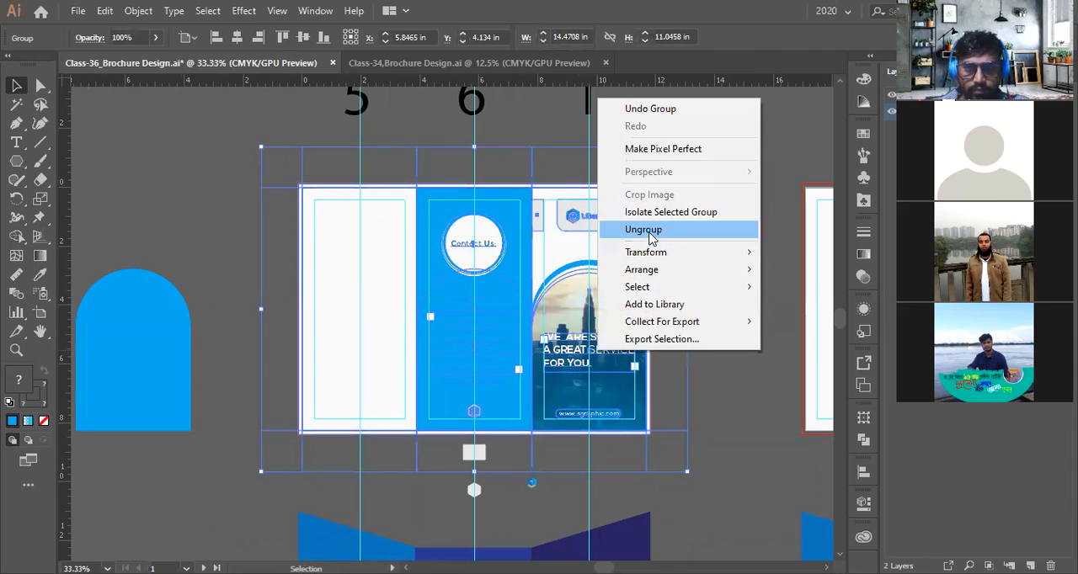
pyautogui.click(644, 230)
# Send the arch shape to the back so the contact details and dividers show above it
pyautogui.hotkey('ctrl', '+')
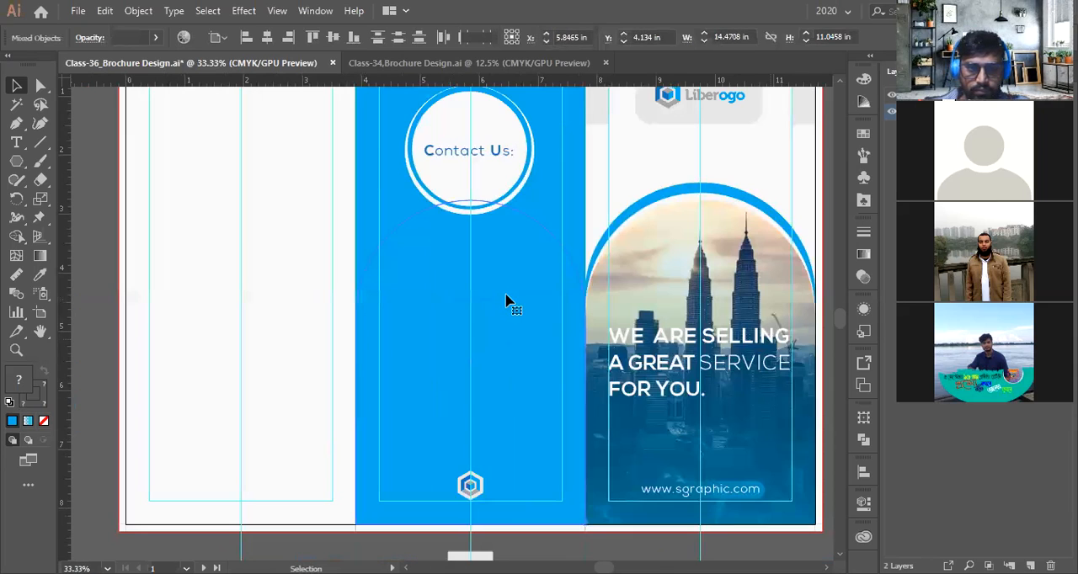
pyautogui.hotkey('ctrl', 'shift', 'a')
pyautogui.click(506, 296)
pyautogui.hotkey('ctrl', 'shift', '[')
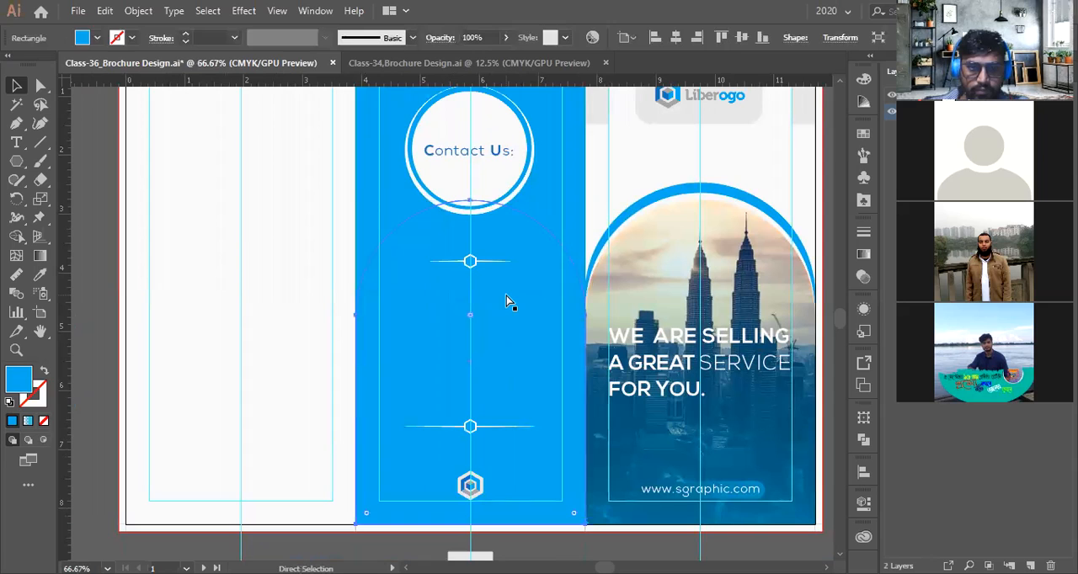
# Fill the arch shape behind the contact details with the darker logo blue using the Eyedropper
pyautogui.hotkey('ctrl', '[')
pyautogui.click(40, 277)
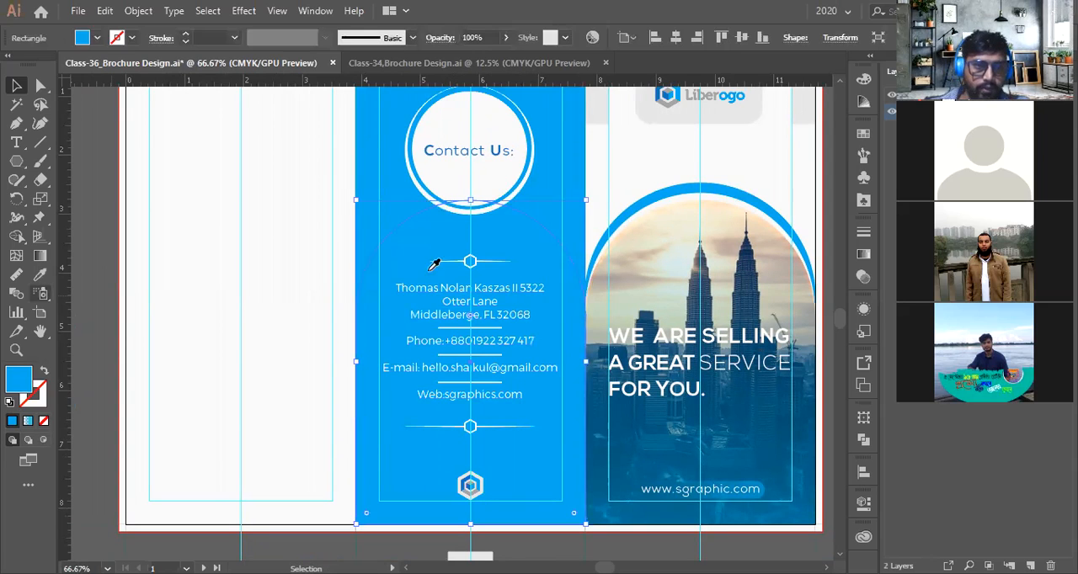
pyautogui.scroll(2, 472, 264)
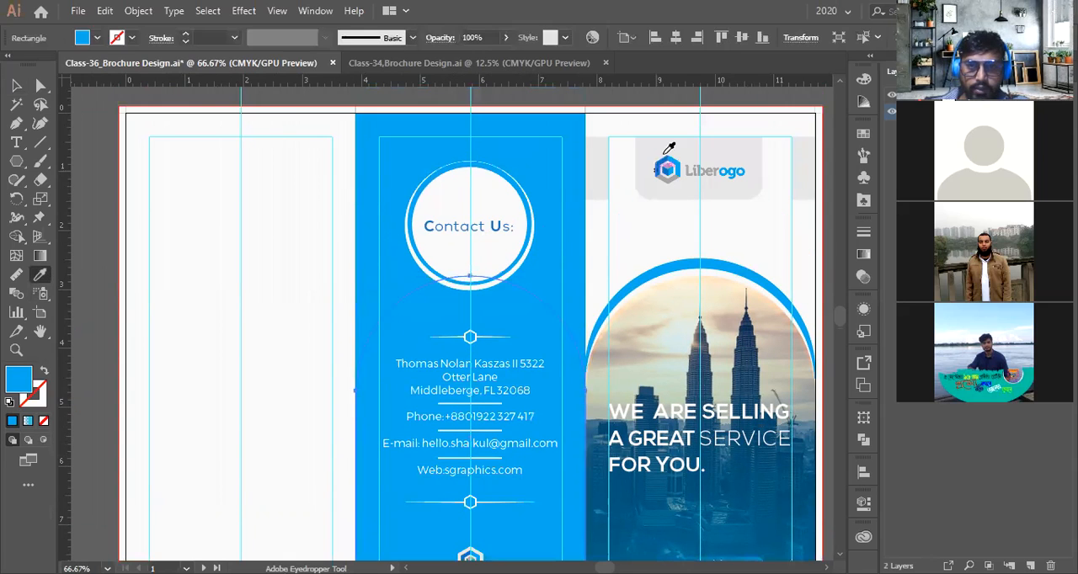
pyautogui.scroll(3, 668, 150)
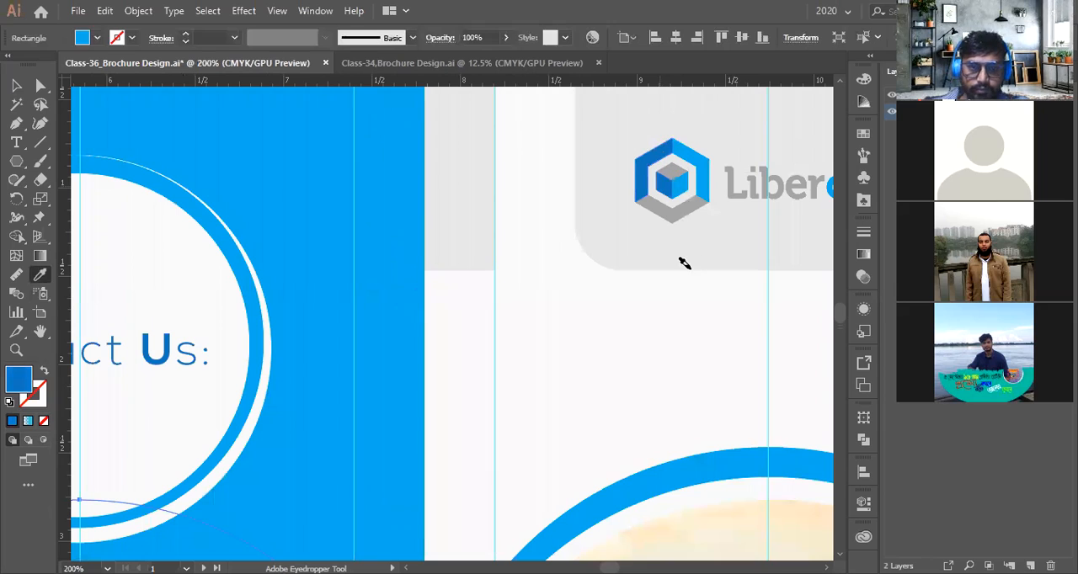
pyautogui.scroll(-3, 698, 265)
pyautogui.scroll(-1, 475, 392)
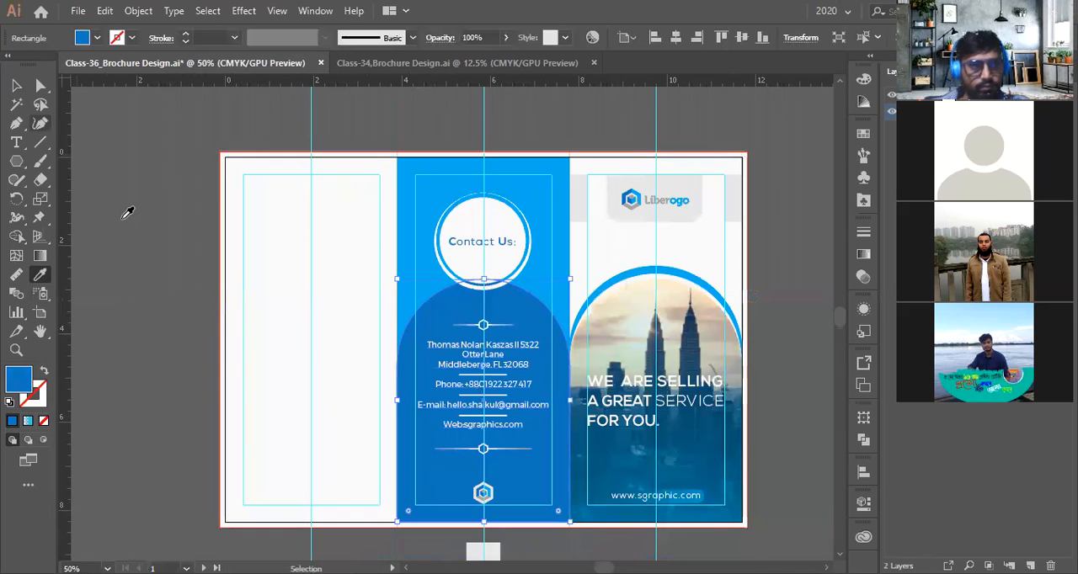
# Deselect and zoom in and out to inspect the arch behind the Contact Us details
pyautogui.press('v')
pyautogui.click(751, 434)
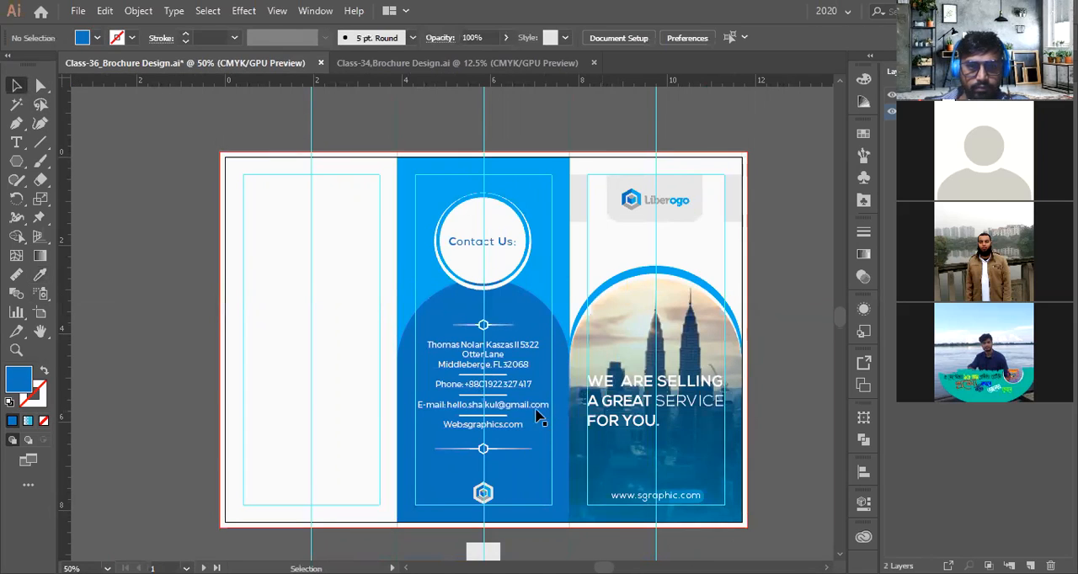
pyautogui.scroll(2, 543, 414)
pyautogui.scroll(-1, 520, 413)
pyautogui.scroll(-4, 519, 410)
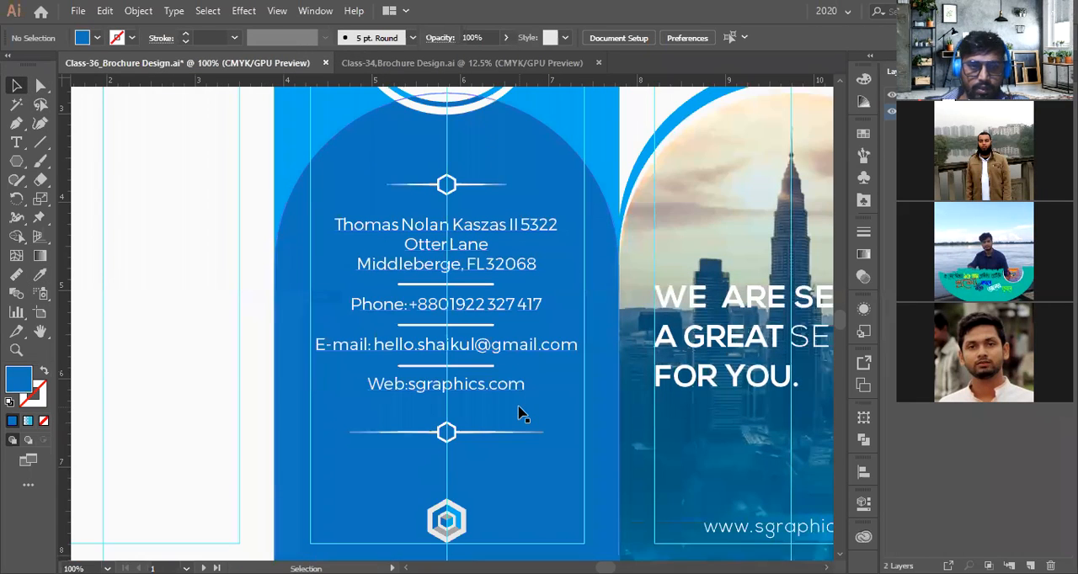
pyautogui.scroll(9, 521, 407)
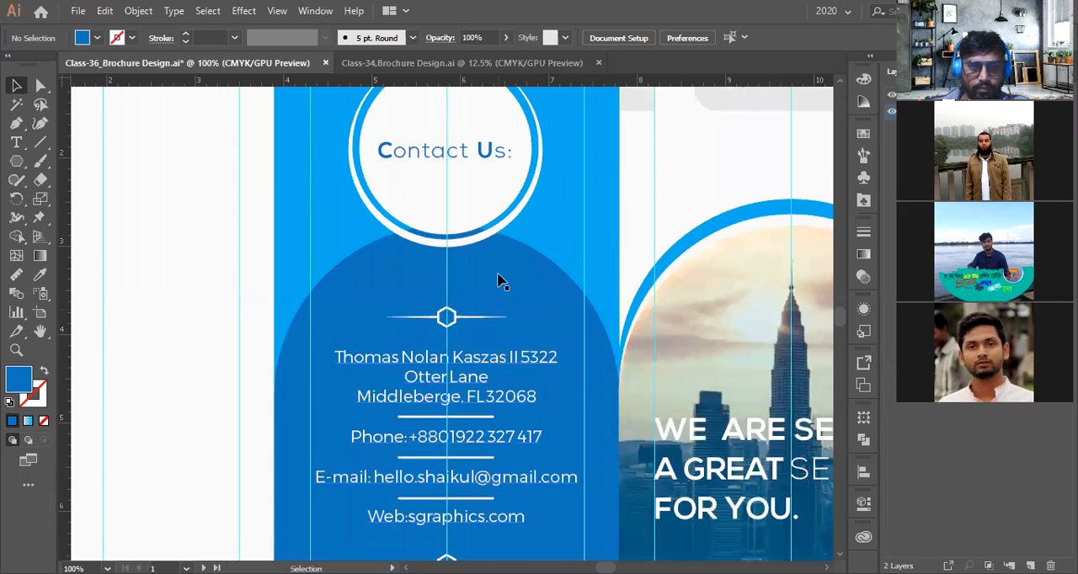
pyautogui.scroll(-2, 497, 290)
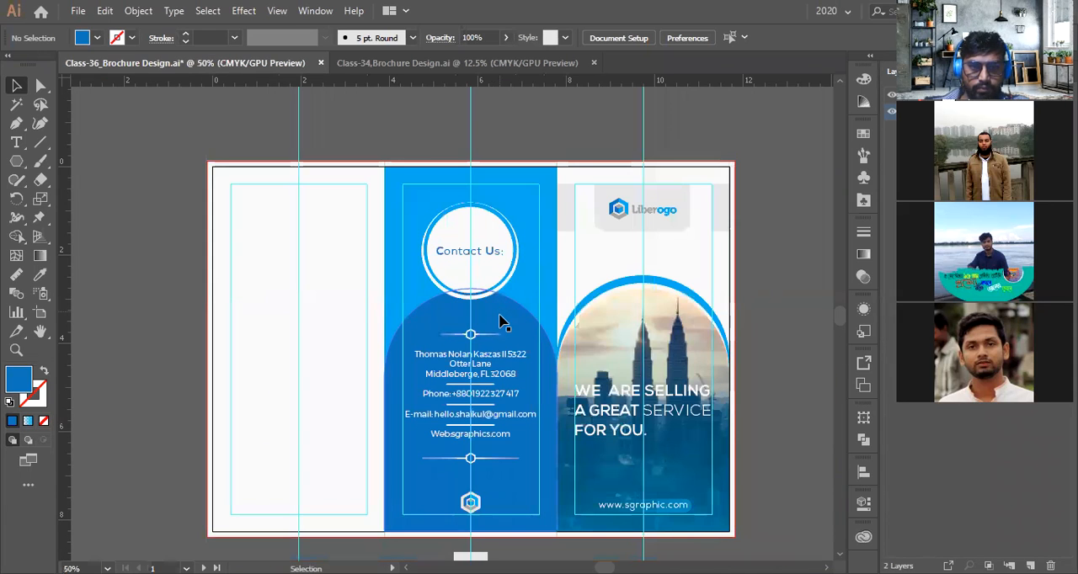
pyautogui.moveTo(500, 324); pyautogui.dragTo(212, 312)
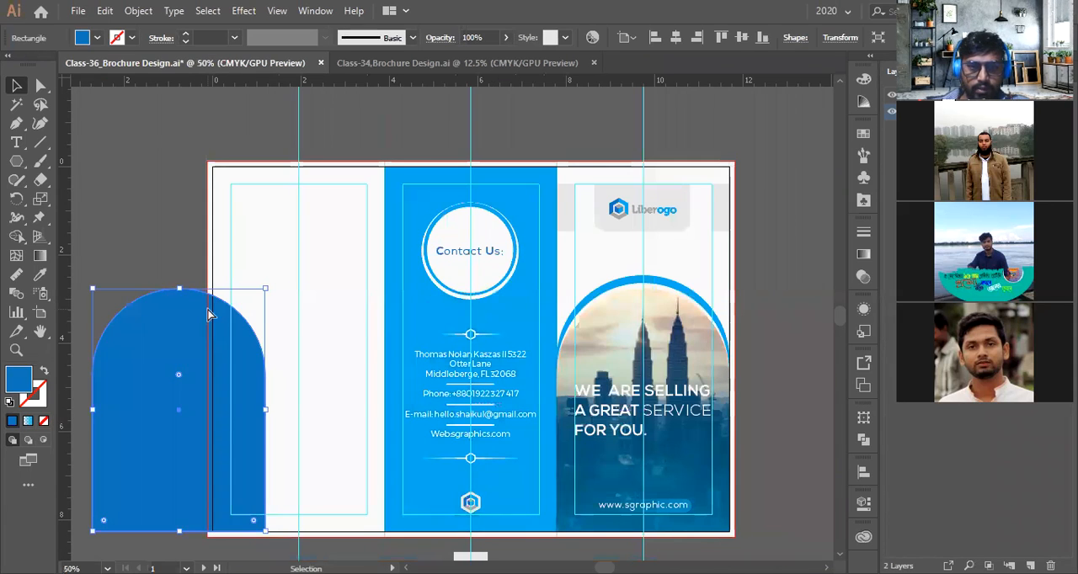
pyautogui.hotkey('ctrl', 'z')
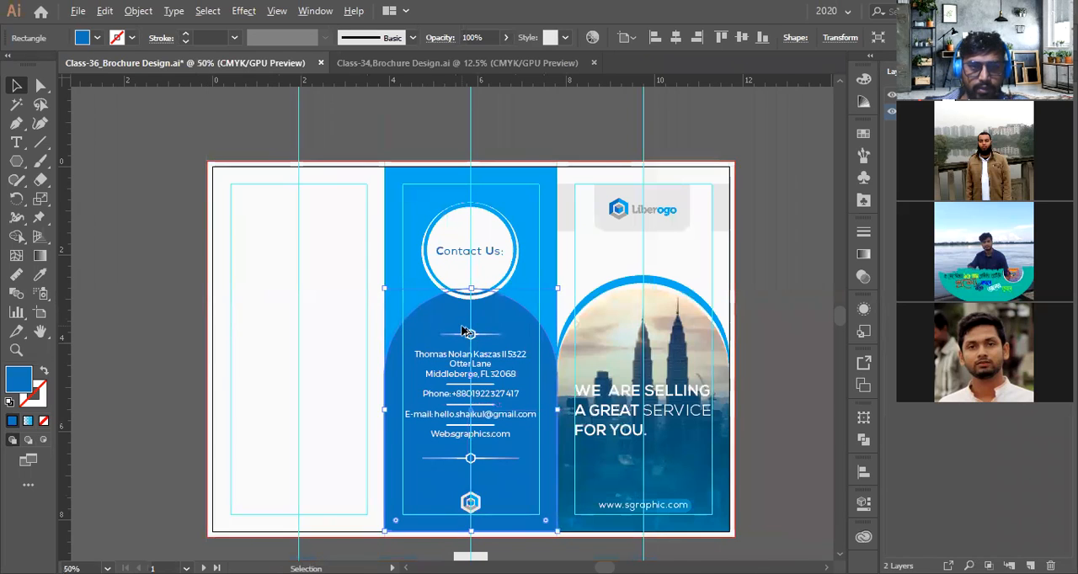
pyautogui.scroll(2, 462, 327)
pyautogui.moveTo(481, 254); pyautogui.dragTo(481, 314)
pyautogui.scroll(-2, 481, 314)
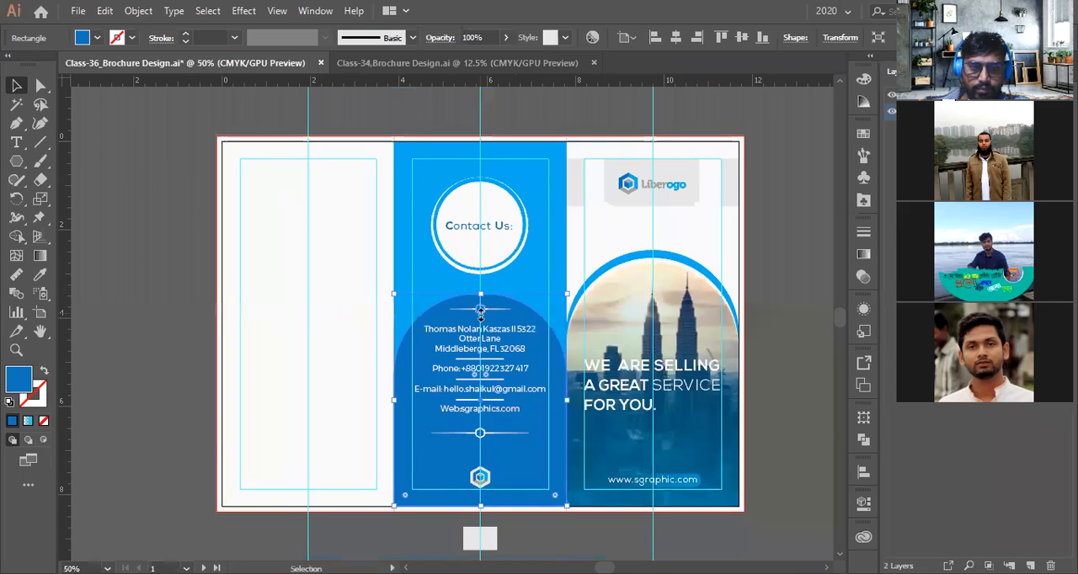
pyautogui.press('ctrl')
pyautogui.hotkey('ctrl', 'z')
pyautogui.scroll(2, 482, 288)
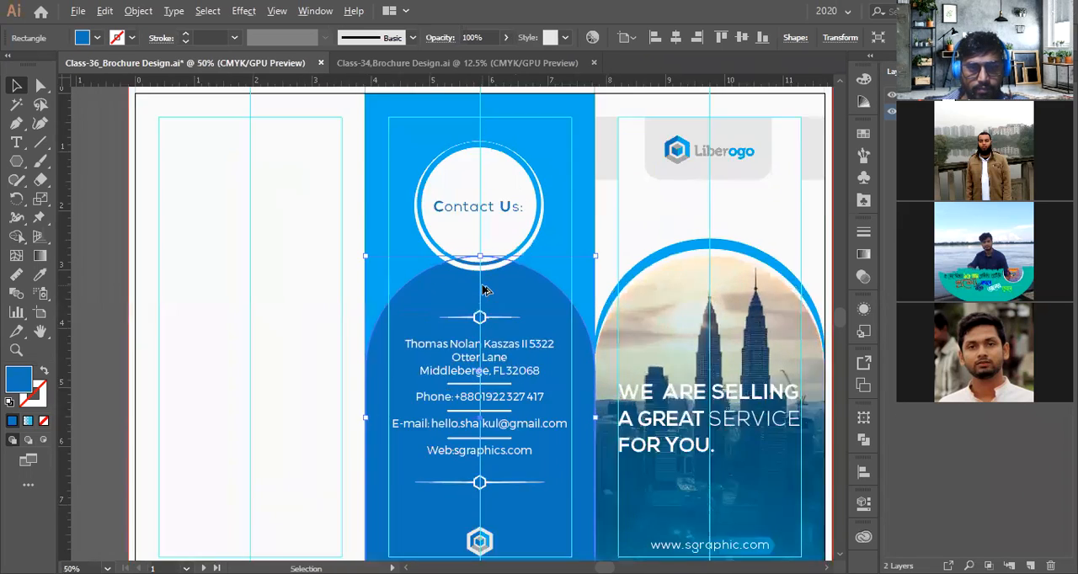
pyautogui.moveTo(482, 273); pyautogui.dragTo(524, 322)
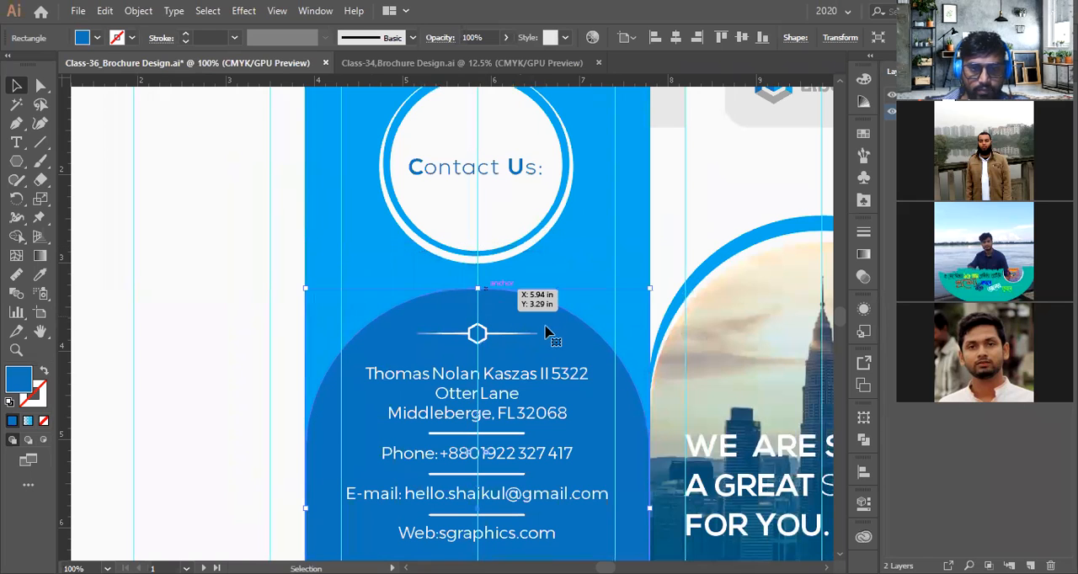
pyautogui.press('a')
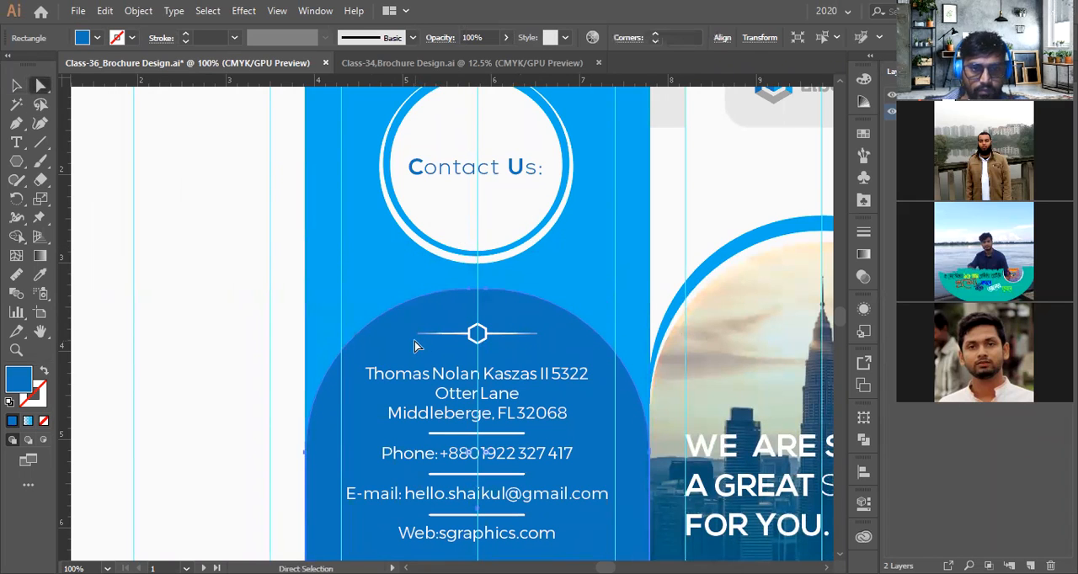
pyautogui.scroll(-2, 414, 345)
pyautogui.press('v')
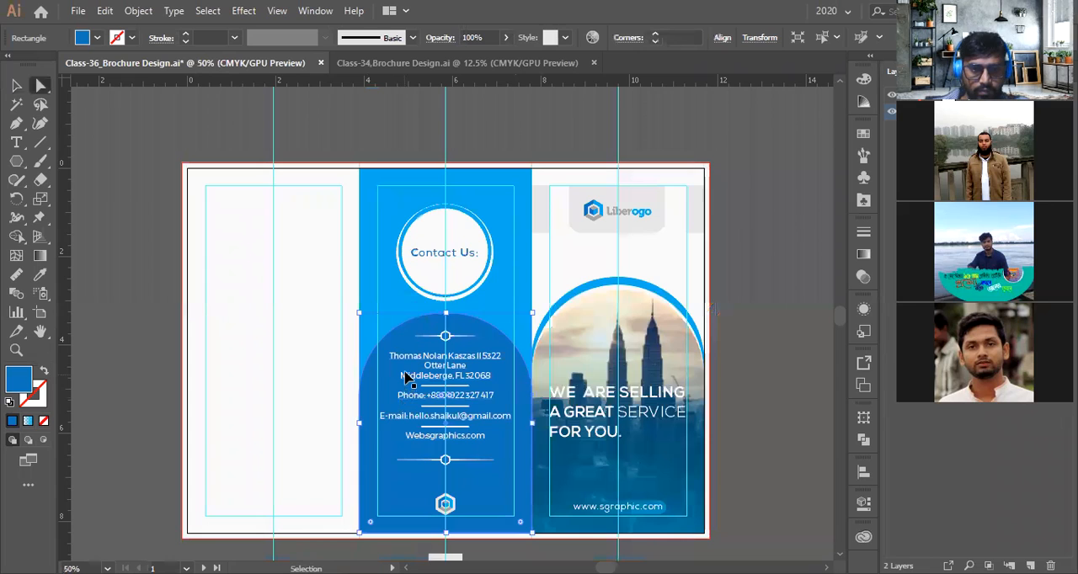
pyautogui.hotkey('ctrl', 'z')
# With Direct Selection, square off the arch shape's rounded top corners and move it down slightly
pyautogui.press('a')
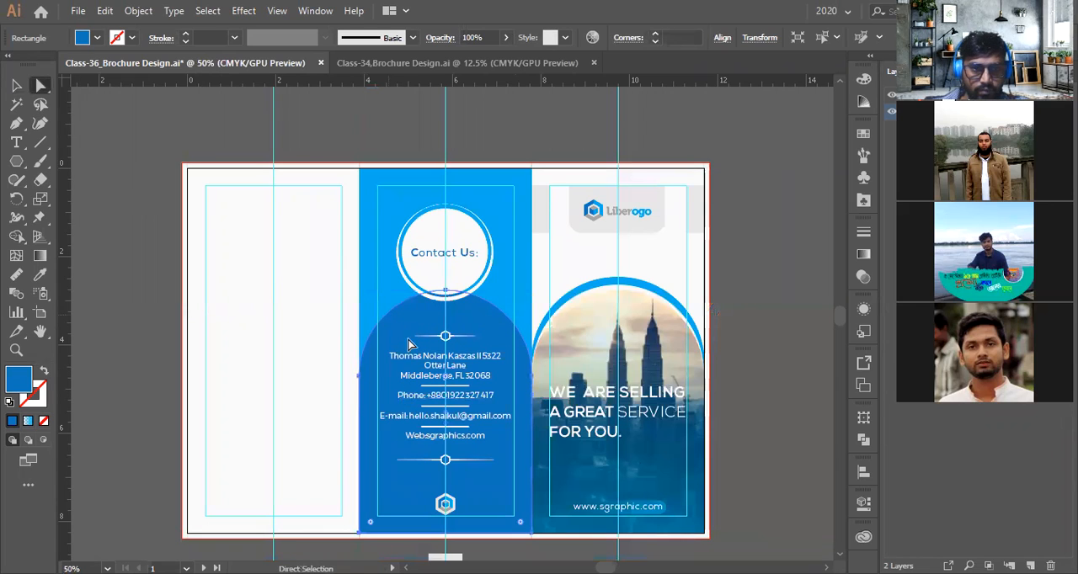
pyautogui.click(119, 180)
pyautogui.click(409, 345)
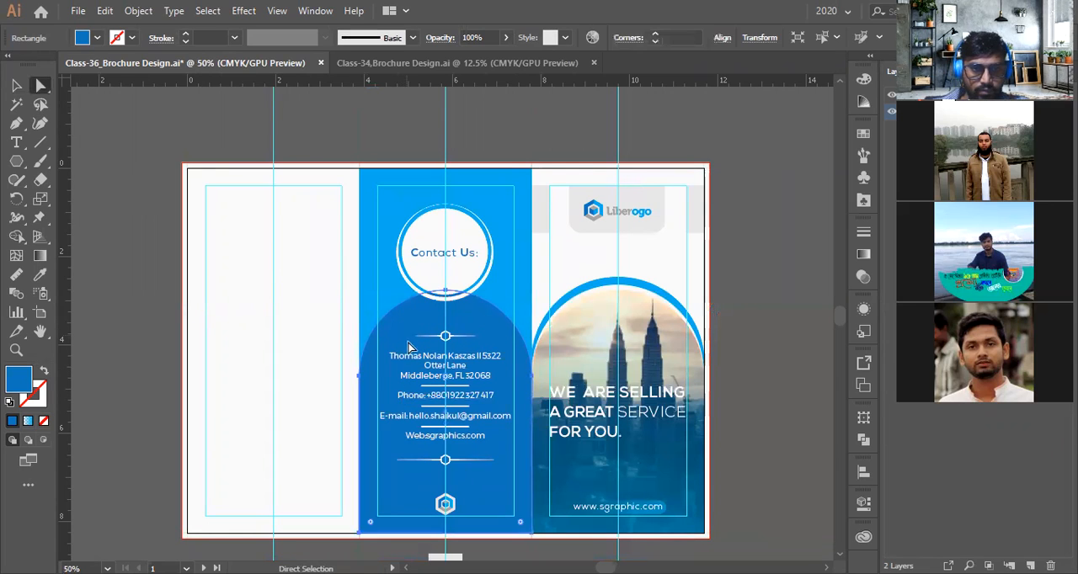
pyautogui.scroll(2, 438, 370)
pyautogui.moveTo(439, 364); pyautogui.dragTo(216, 175)
pyautogui.press('v')
pyautogui.moveTo(440, 186); pyautogui.dragTo(448, 240)
pyautogui.scroll(-3, 458, 261)
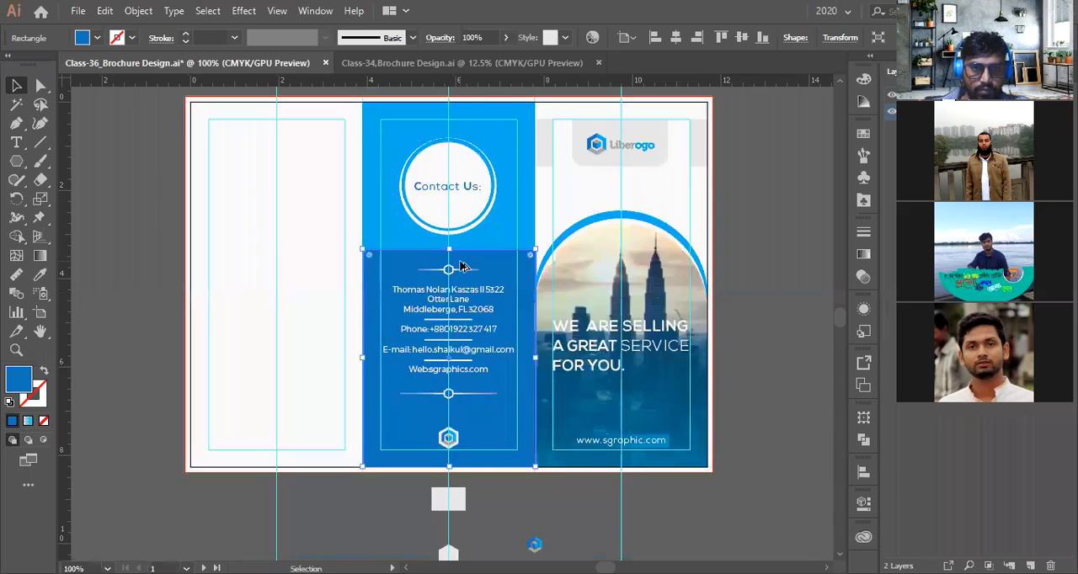
pyautogui.scroll(1, 458, 261)
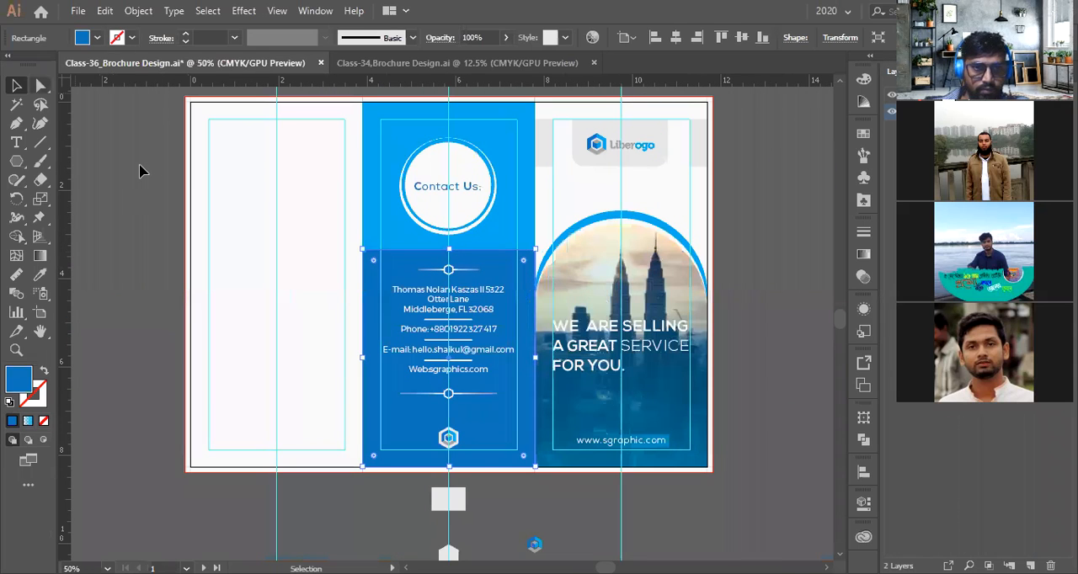
# Drag the arch's corner widget inward to round its top back into a full arch
pyautogui.press('a')
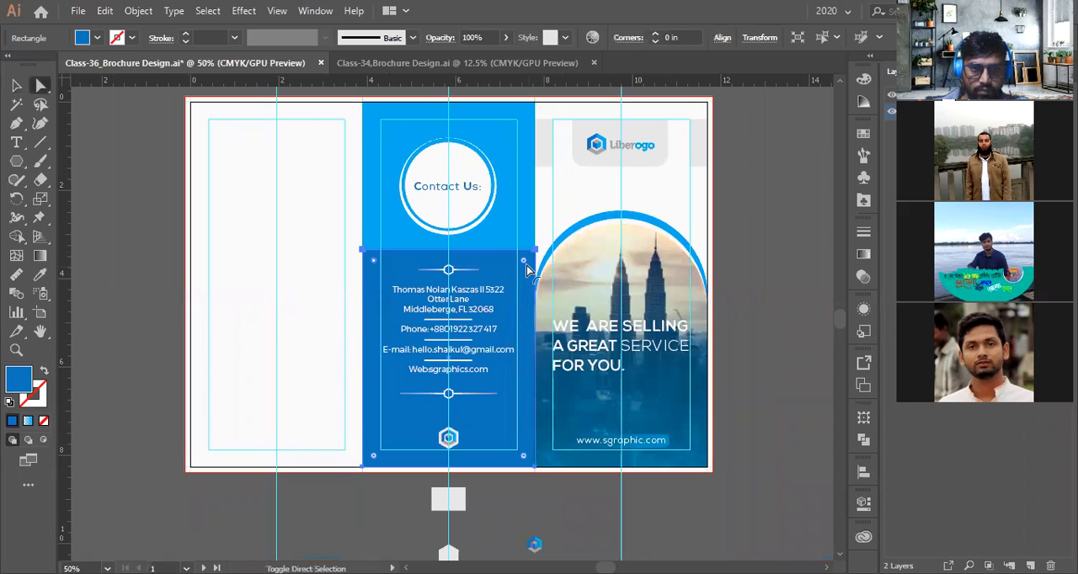
pyautogui.moveTo(523, 260); pyautogui.dragTo(481, 421)
pyautogui.click(484, 508)
pyautogui.scroll(2, 484, 508)
# Select the Contact Us heading and its circle badge and nudge them upward together
pyautogui.press('v')
pyautogui.scroll(2, 497, 234)
pyautogui.click(441, 267)
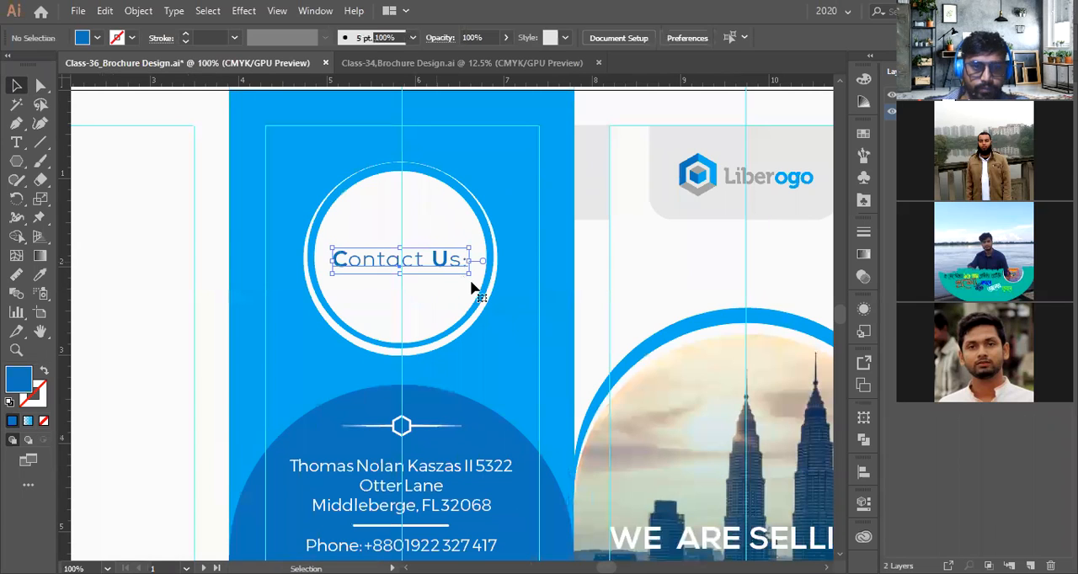
pyautogui.keyDown('shift'); pyautogui.click(484, 306); pyautogui.keyUp('shift')
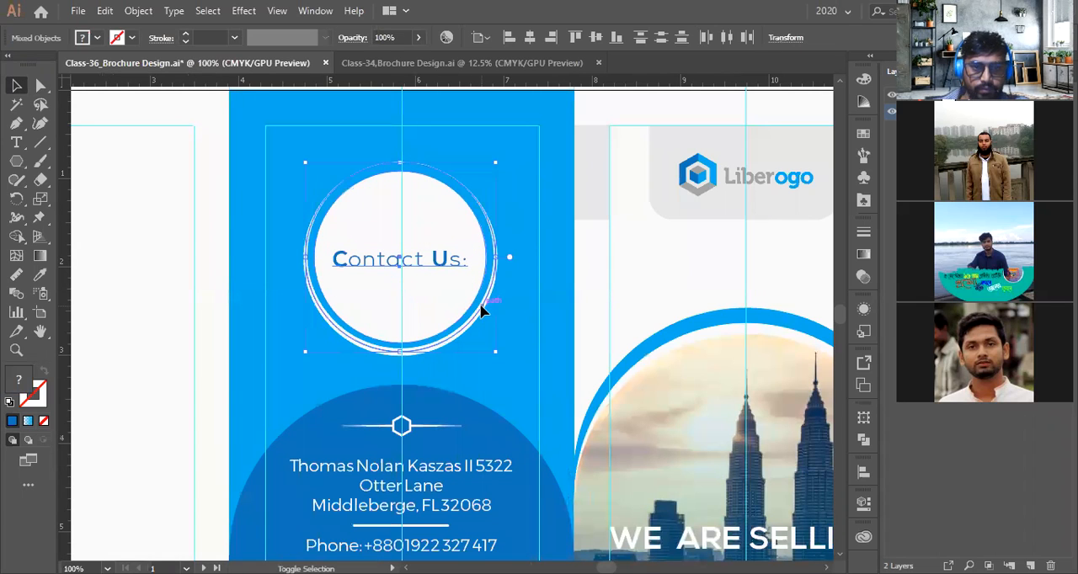
pyautogui.hotkey('shift', 'Up')
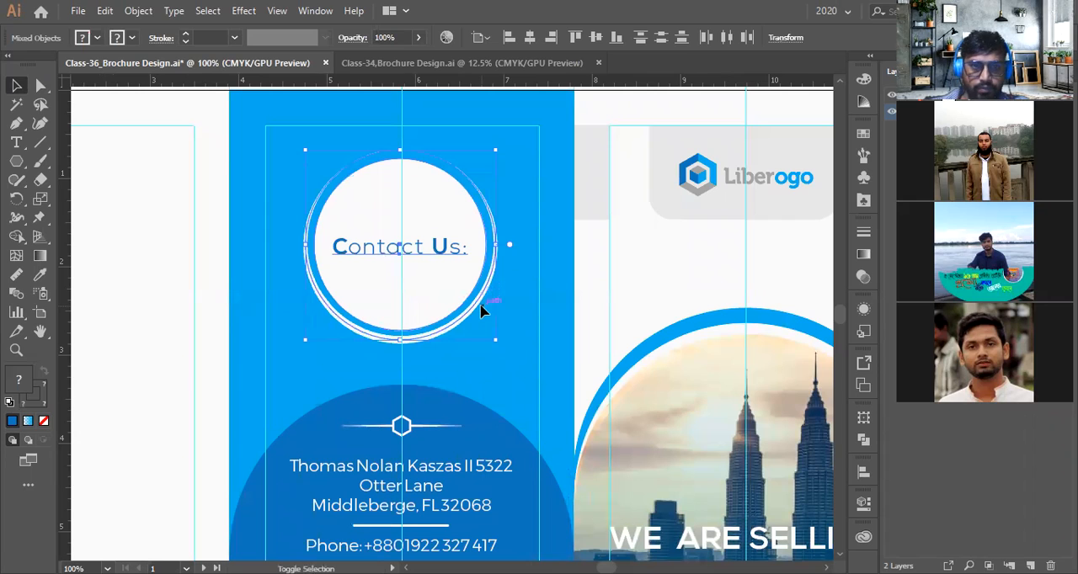
pyautogui.hotkey('shift', 'Up')
pyautogui.hotkey('shift', 'Up')
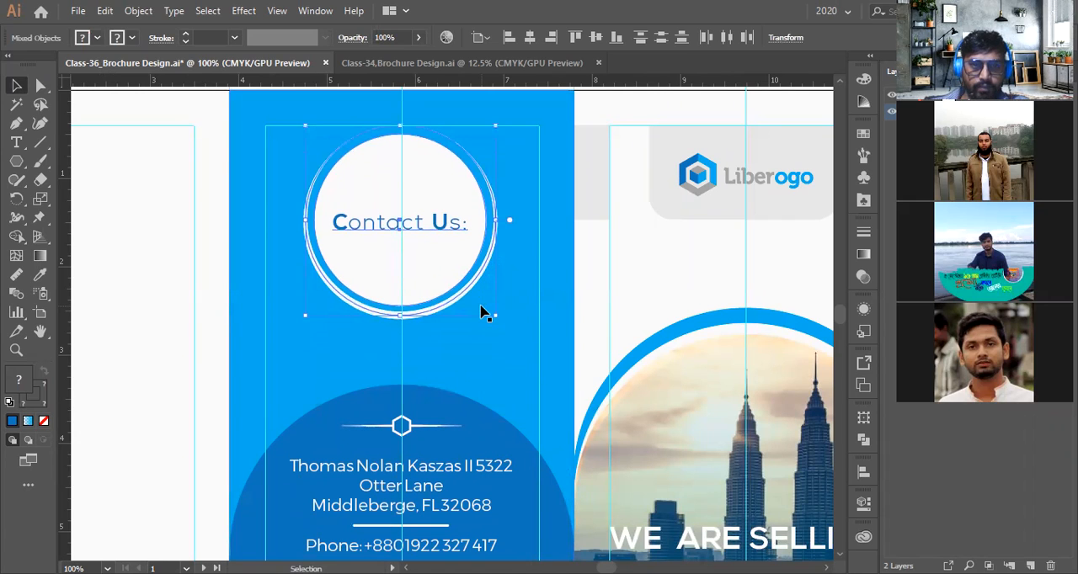
pyautogui.hotkey('ctrl', '-')
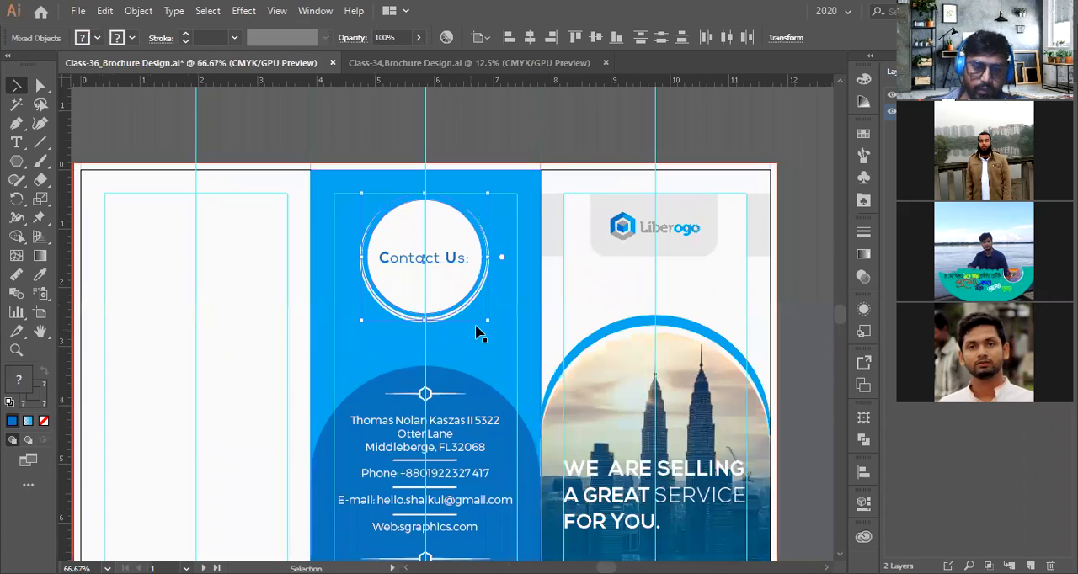
# Stretch the arch shape upward from its top edge so it rises closer to the badge
pyautogui.click(478, 334)
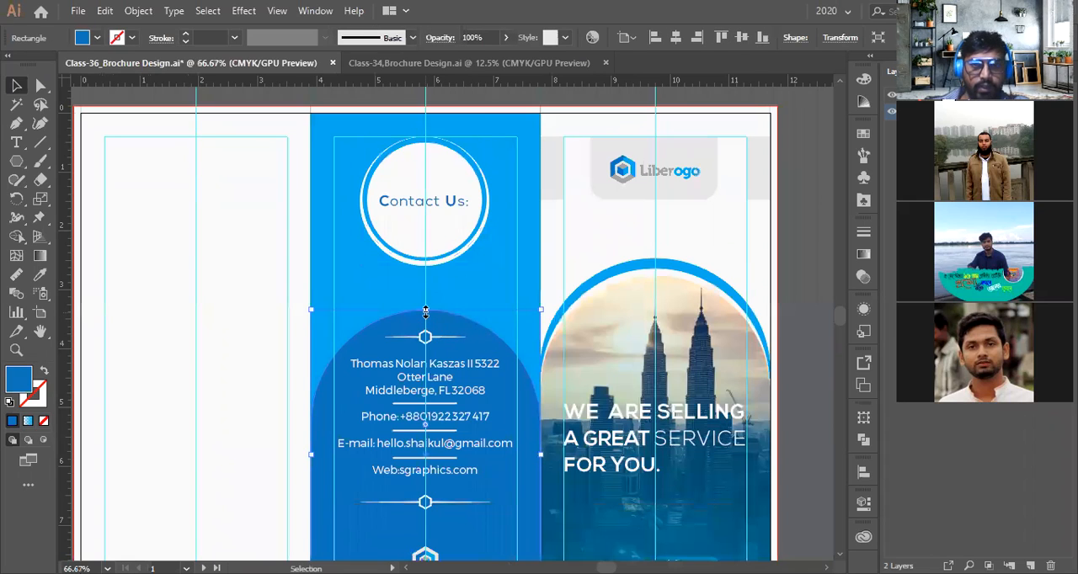
pyautogui.moveTo(425, 311); pyautogui.dragTo(425, 284)
pyautogui.scroll(2, 410, 381)
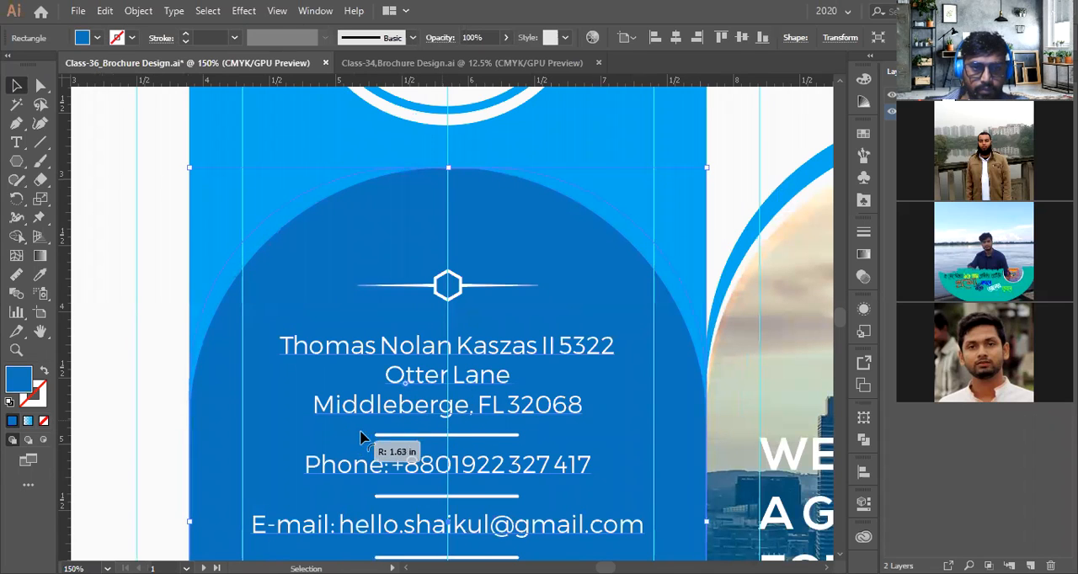
pyautogui.scroll(-2, 421, 374)
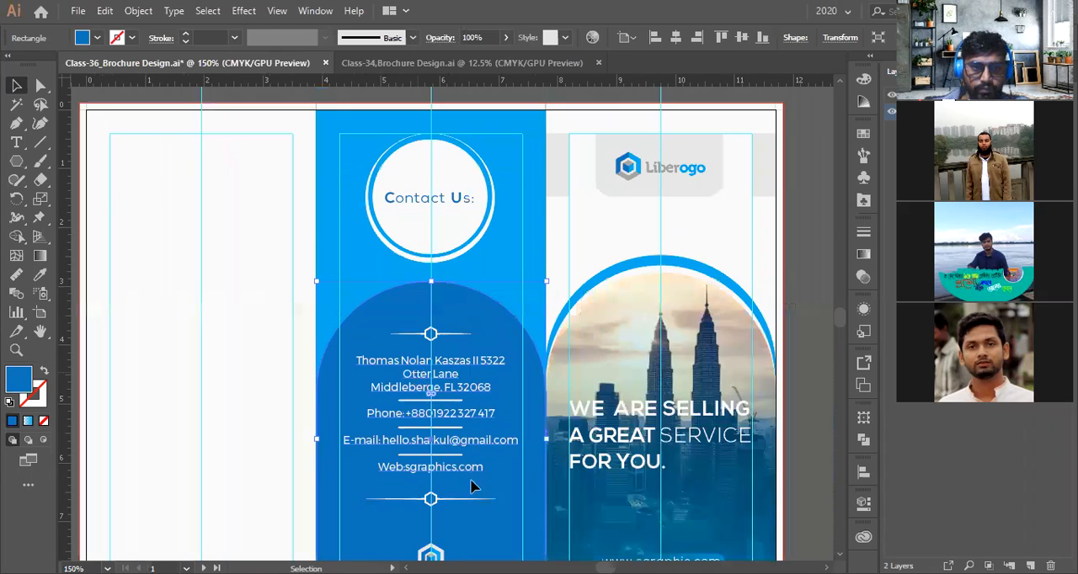
pyautogui.scroll(-1, 471, 489)
# Pan and zoom out to review the whole layout and the reference brochure designs
pyautogui.moveTo(533, 474); pyautogui.dragTo(622, 458)
pyautogui.click(539, 503)
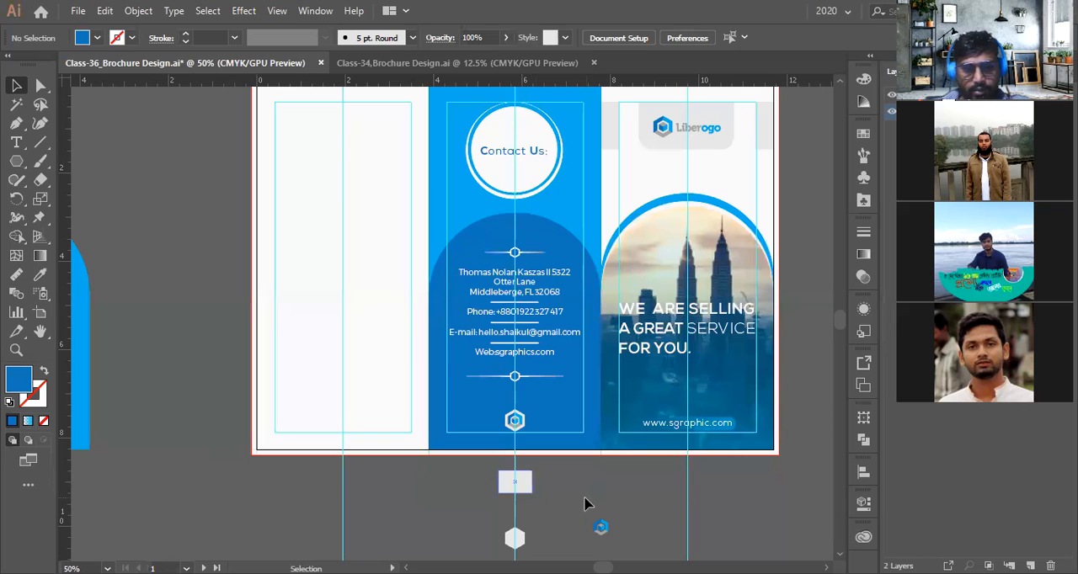
pyautogui.scroll(-1, 522, 500)
pyautogui.moveTo(534, 493); pyautogui.dragTo(490, 420)
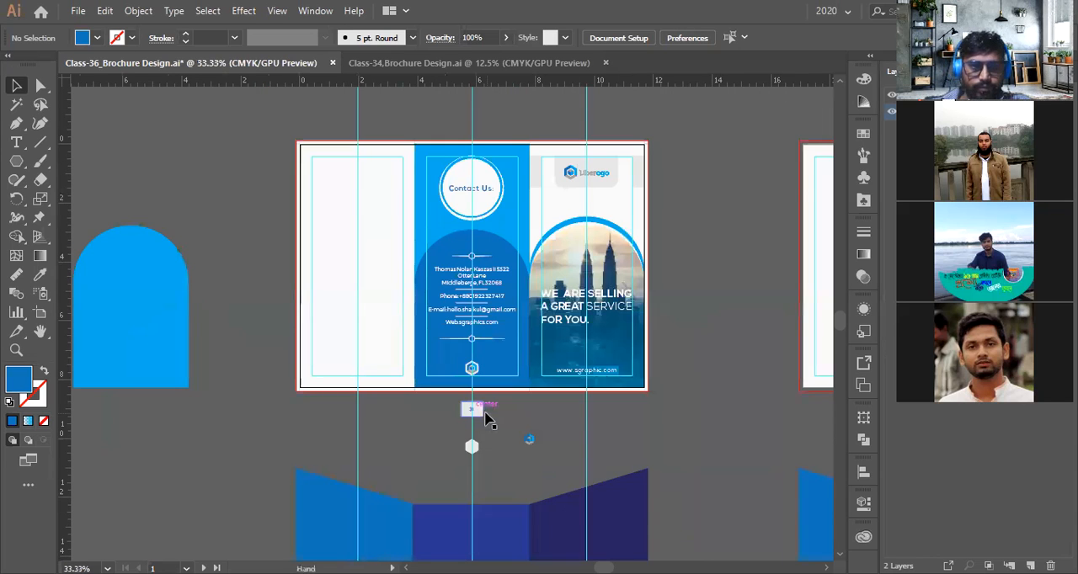
pyautogui.scroll(1, 487, 414)
pyautogui.scroll(-3, 411, 402)
pyautogui.scroll(-4, 455, 419)
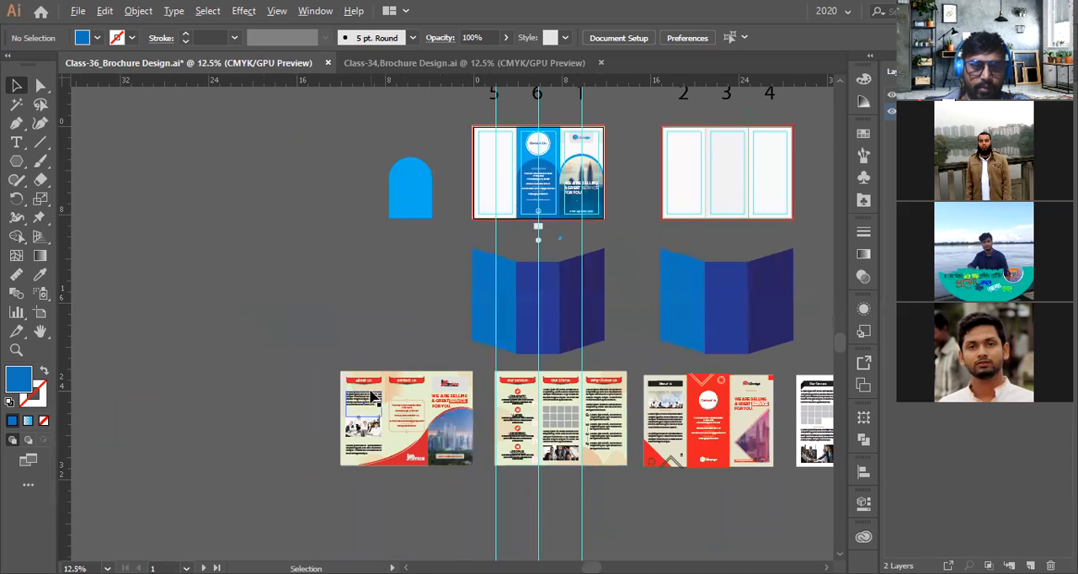
pyautogui.scroll(1, 372, 396)
pyautogui.scroll(1, 337, 379)
pyautogui.scroll(1, 337, 380)
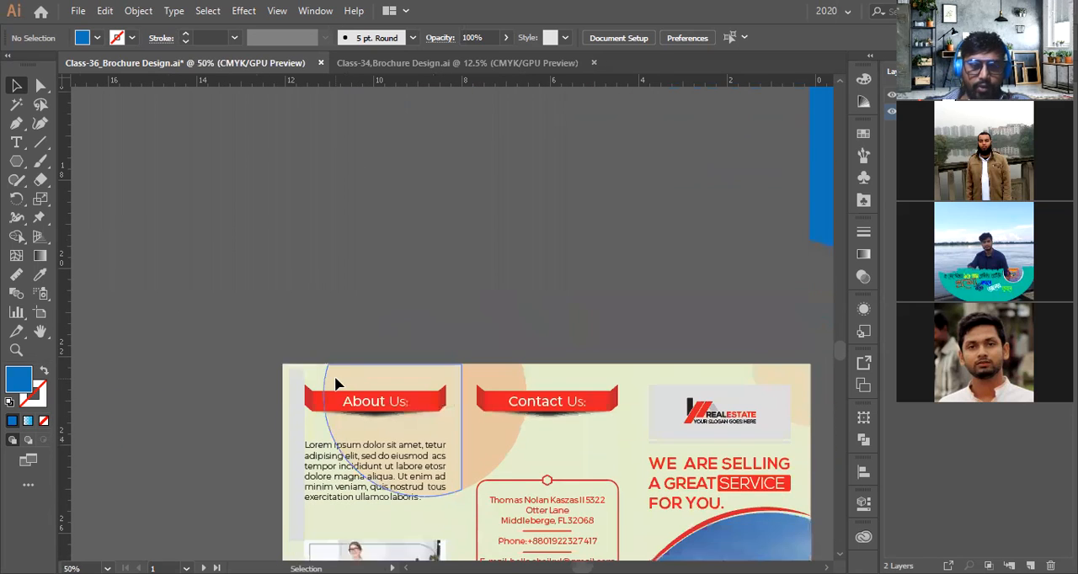
pyautogui.scroll(-2, 336, 384)
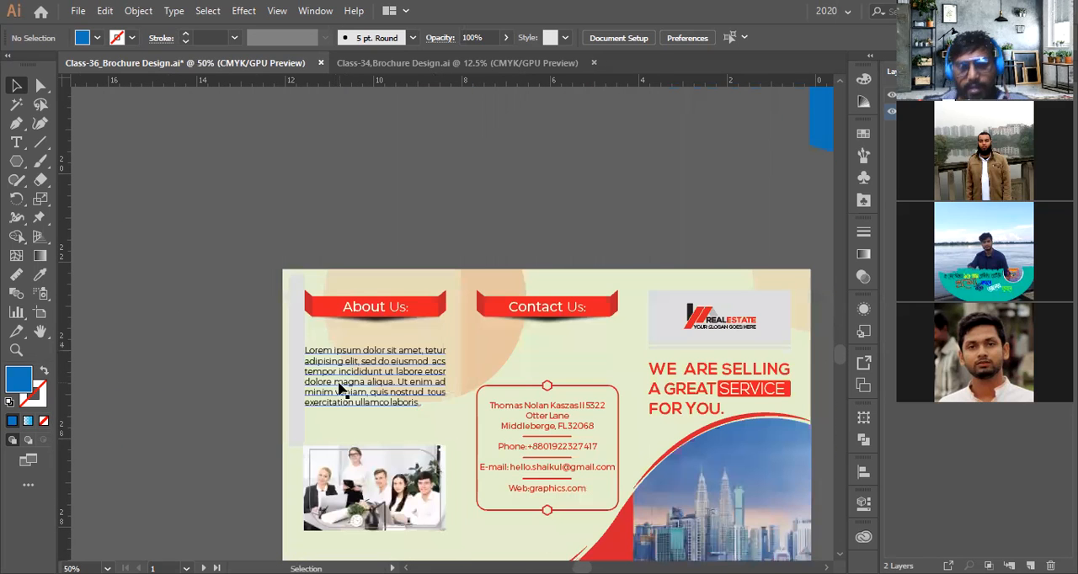
pyautogui.scroll(-2, 336, 380)
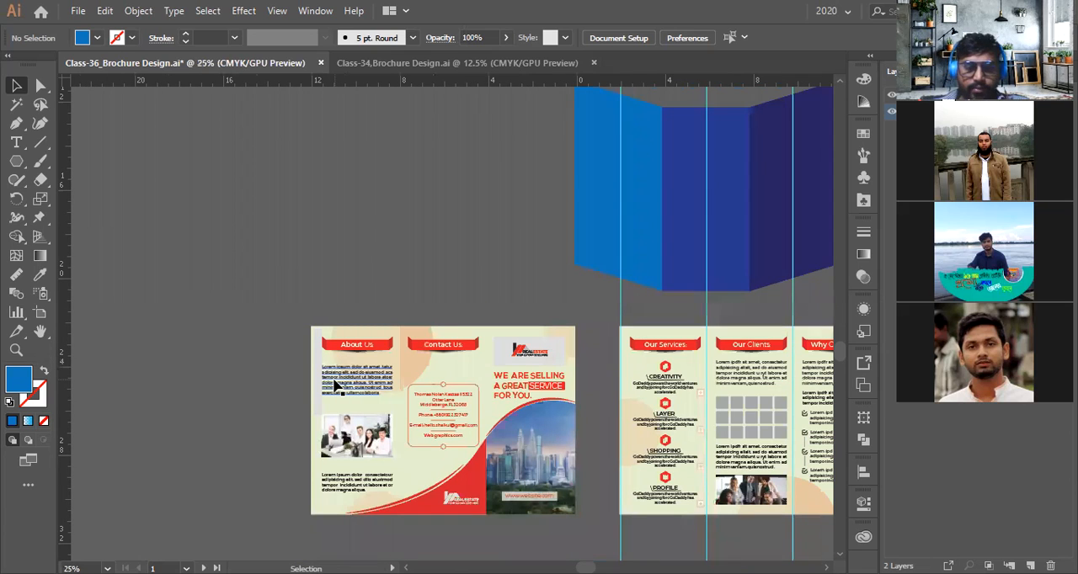
pyautogui.scroll(3, 341, 382)
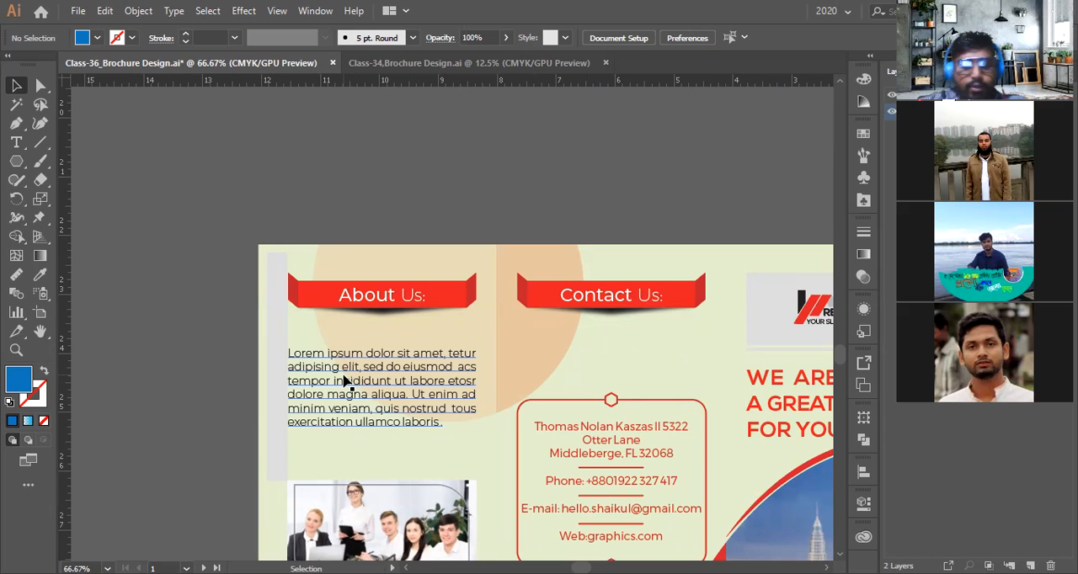
# Examine the About Us panel and its text boxes in the reference brochure layout
pyautogui.scroll(-3, 459, 392)
pyautogui.hotkey('ctrl', '-')
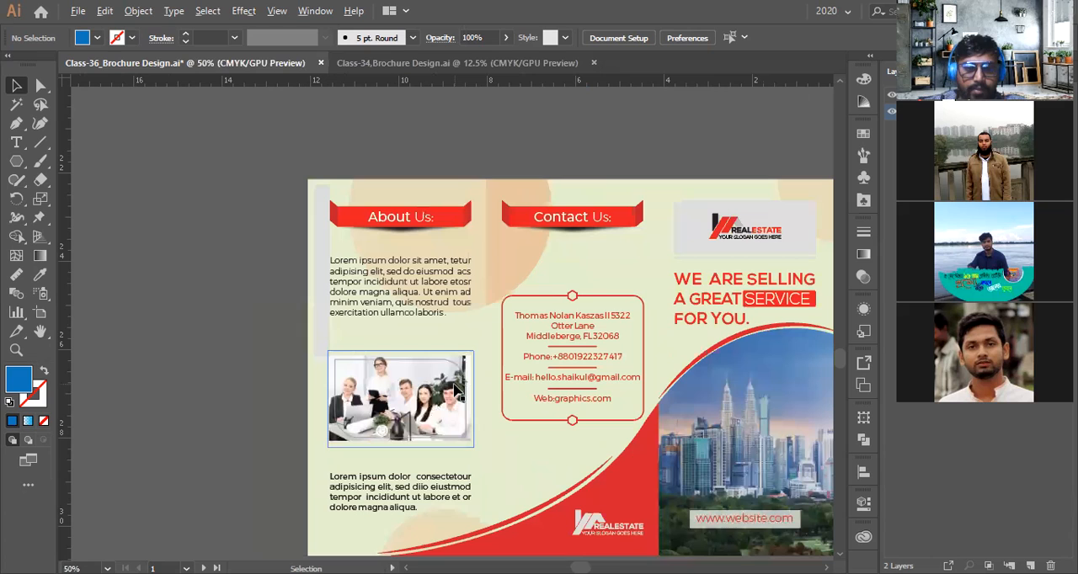
pyautogui.click(394, 308)
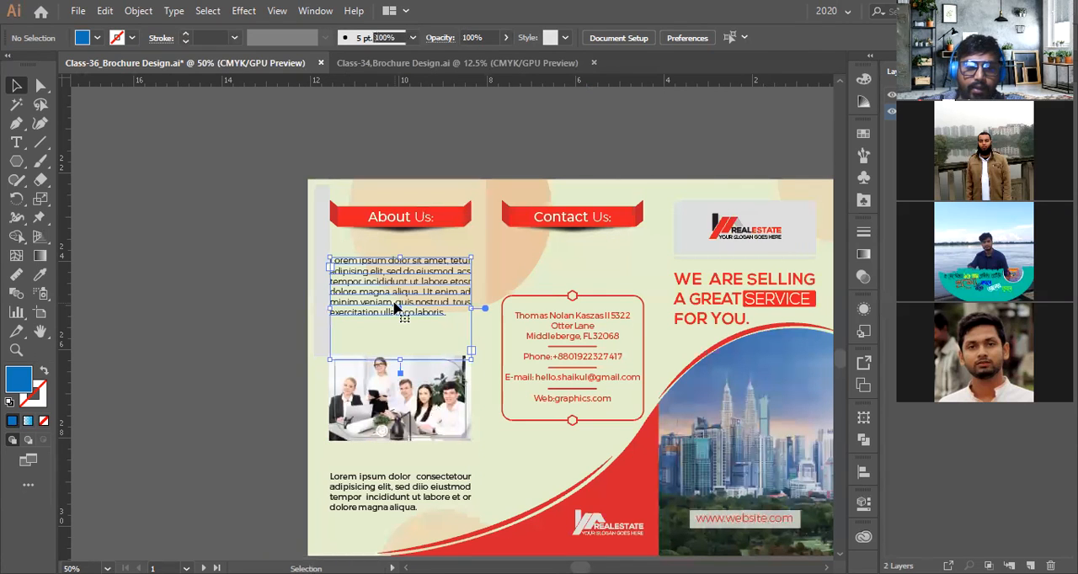
pyautogui.scroll(-2, 394, 308)
pyautogui.click(394, 371)
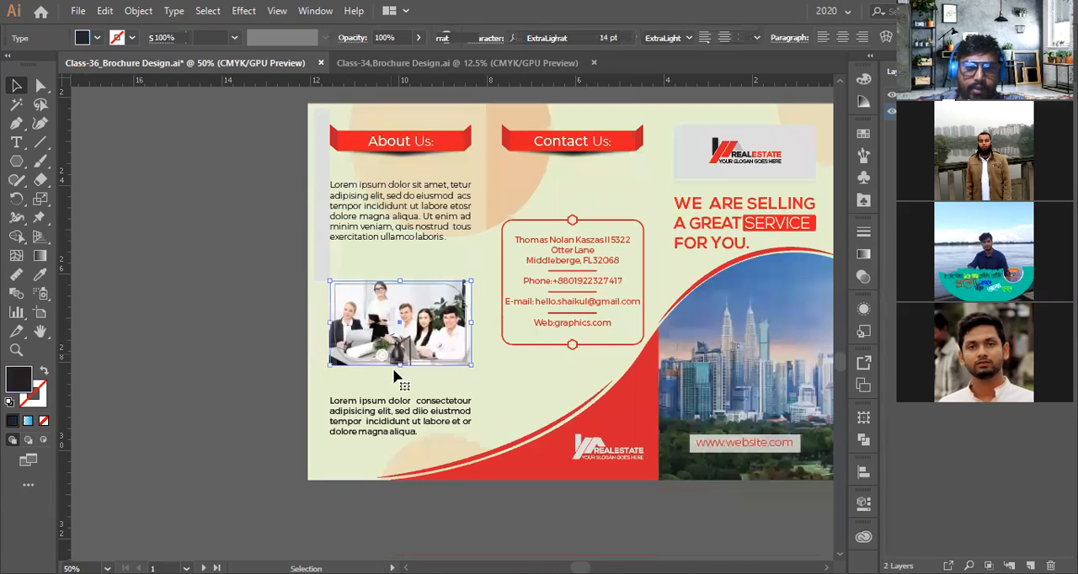
pyautogui.click(399, 420)
pyautogui.scroll(4, 396, 420)
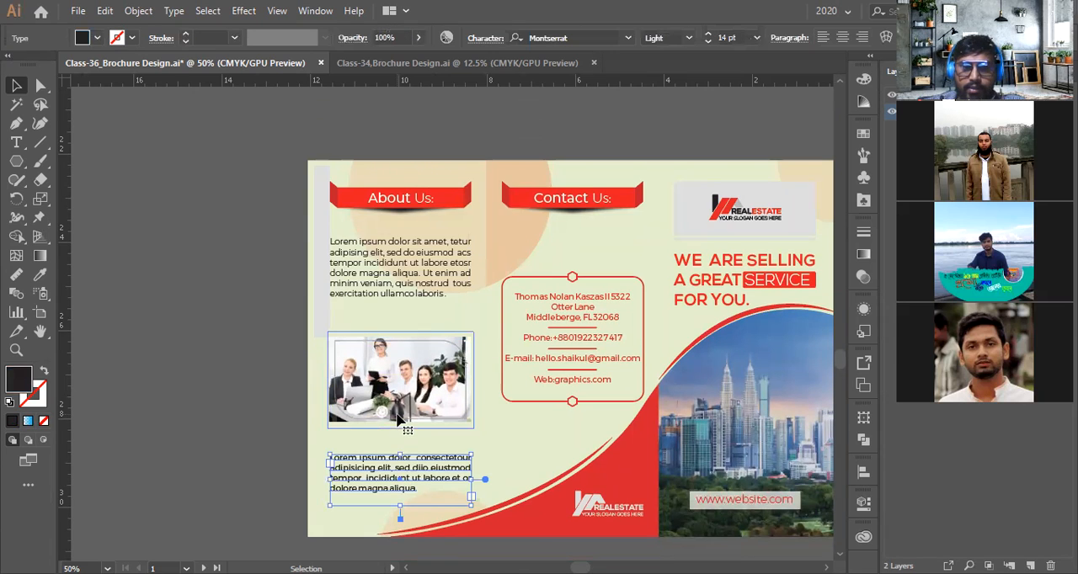
pyautogui.scroll(-2, 375, 394)
pyautogui.scroll(7, 375, 394)
pyautogui.scroll(-2, 477, 330)
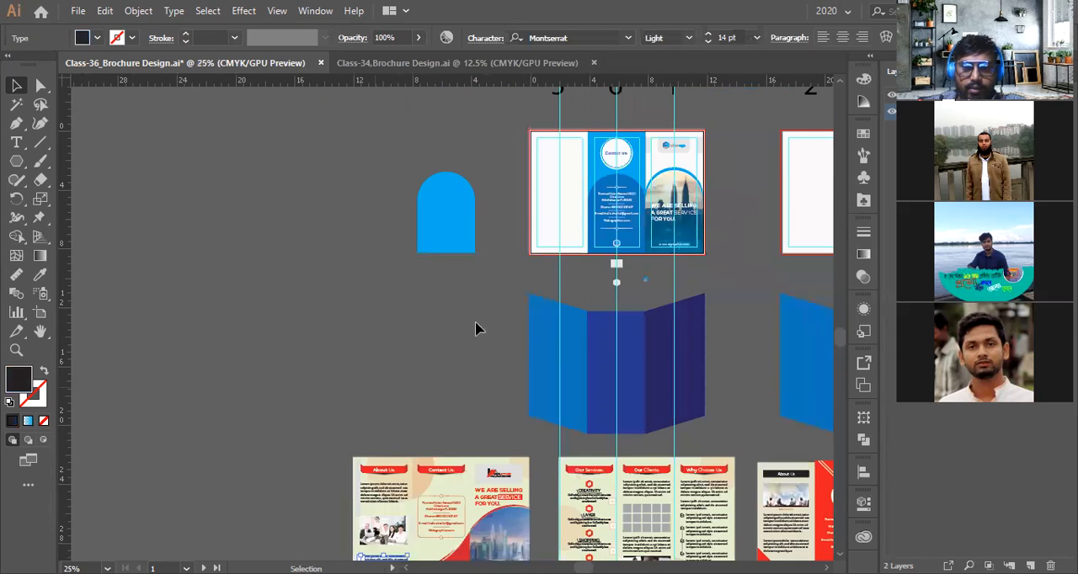
pyautogui.scroll(4, 520, 284)
# Change the copied heading text in the first panel to "About Us:"
pyautogui.moveTo(654, 325); pyautogui.dragTo(488, 288)
pyautogui.scroll(4, 488, 288)
pyautogui.doubleClick(378, 288)
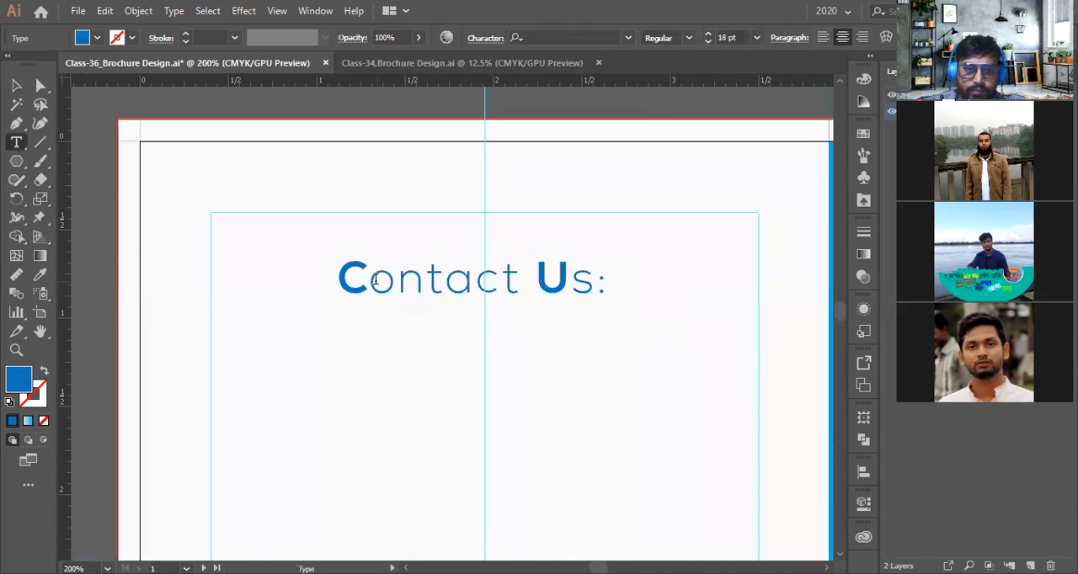
pyautogui.moveTo(371, 279); pyautogui.dragTo(522, 269)
pyautogui.write('A')
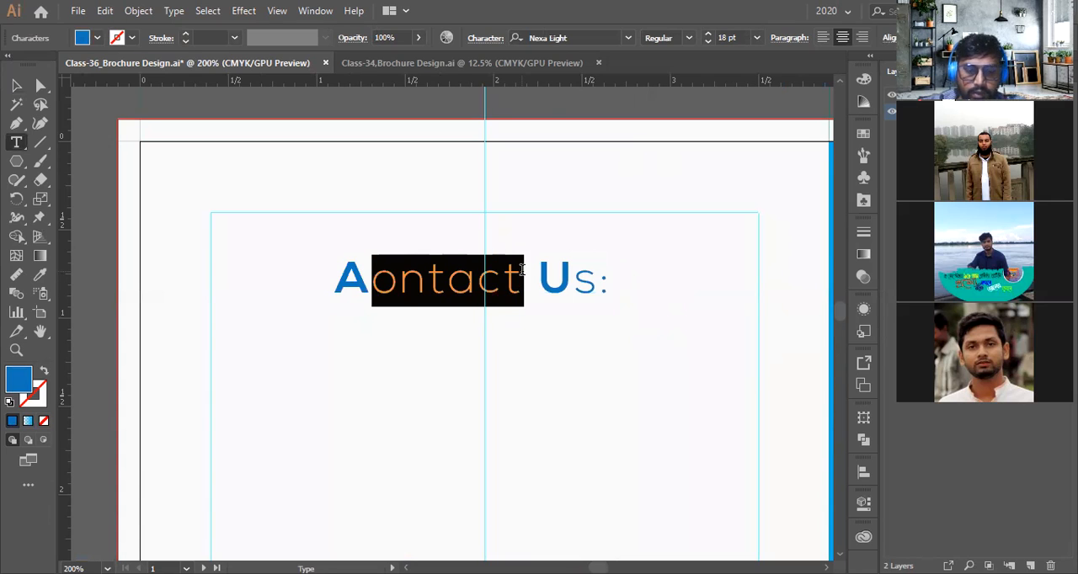
pyautogui.write('bout')
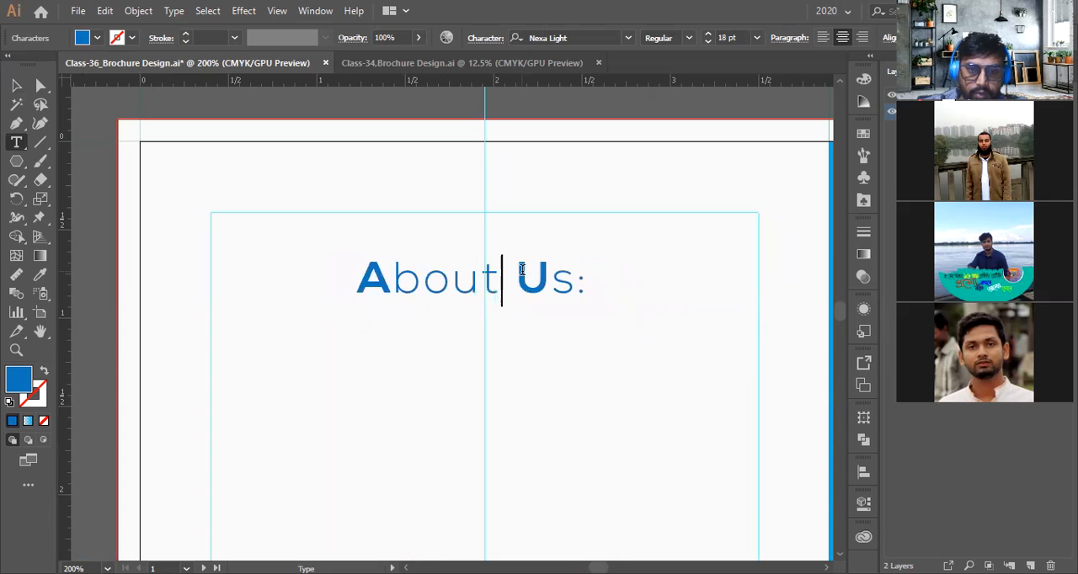
# Draw a rounded-rectangle pill around the About Us heading and swap it to a blue outline with no fill
pyautogui.click(17, 86)
pyautogui.click(16, 161)
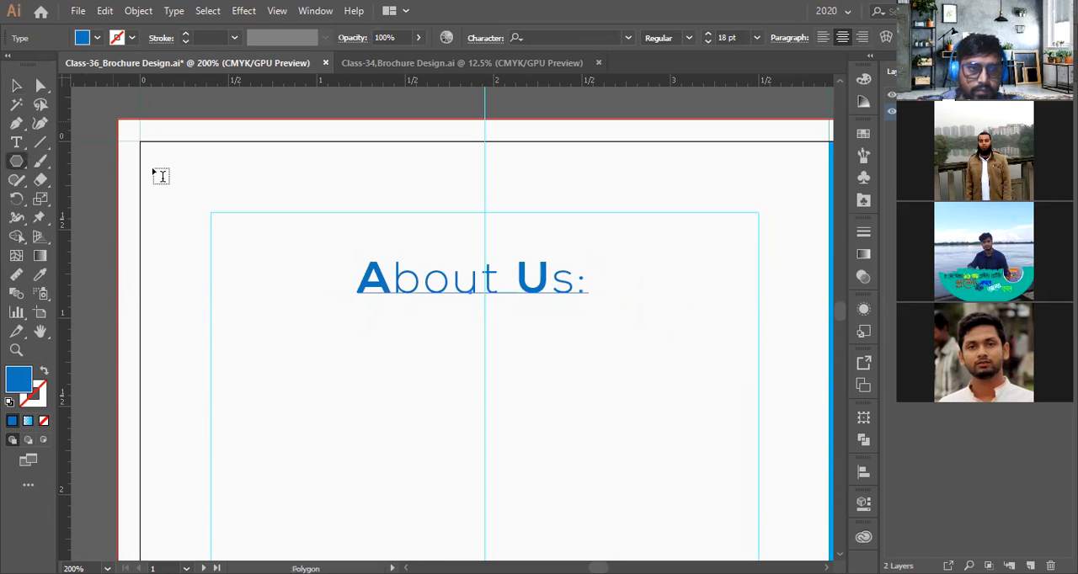
pyautogui.click(17, 161)
pyautogui.click(84, 161)
pyautogui.moveTo(336, 251); pyautogui.dragTo(471, 299)
pyautogui.press('v')
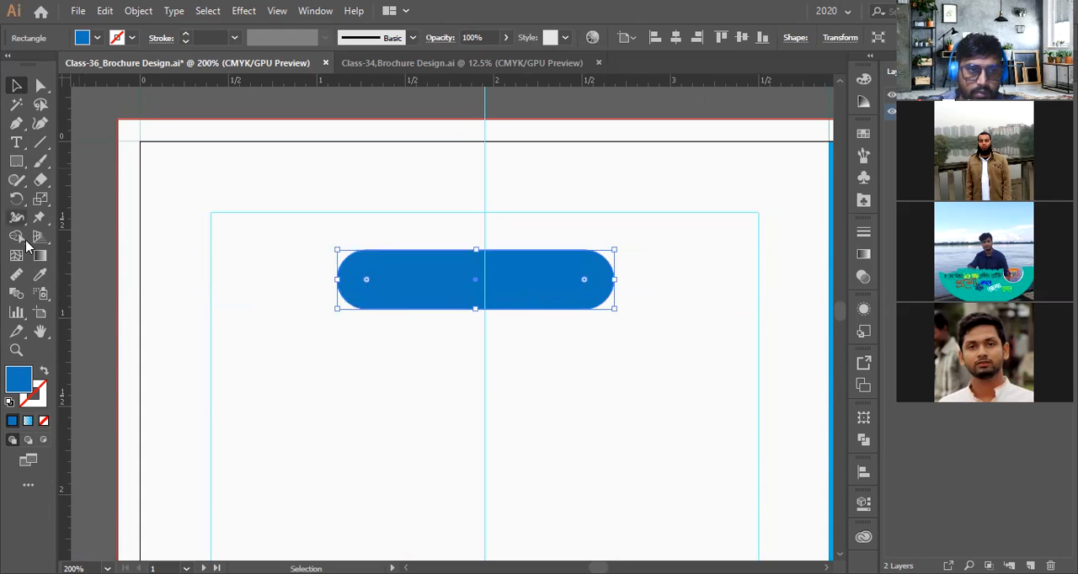
pyautogui.click(39, 275)
pyautogui.click(45, 371)
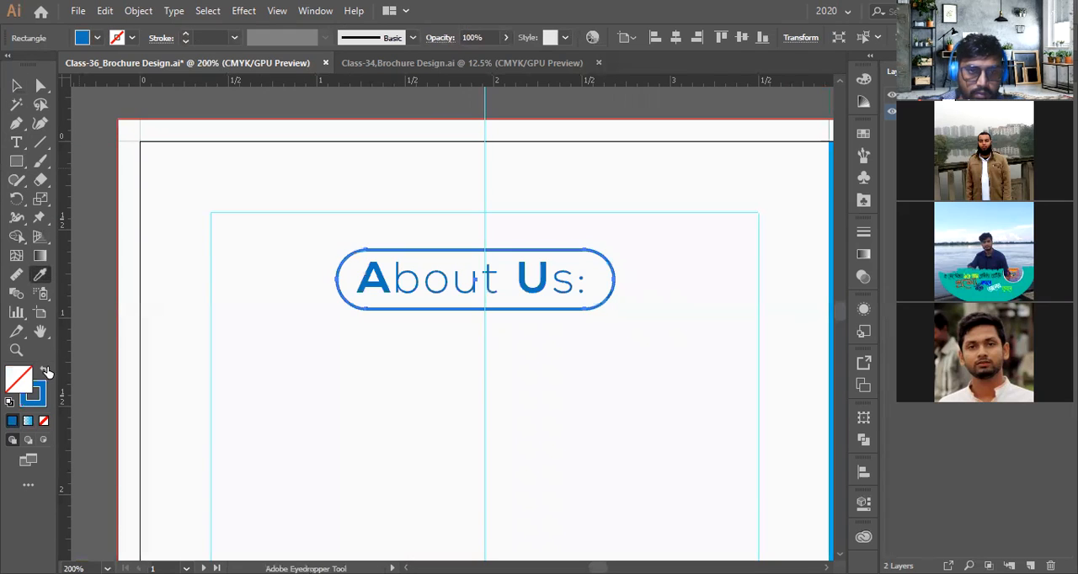
# Try to align the heading and the pill to each other's centre, then undo it
pyautogui.click(16, 85)
pyautogui.click(510, 301)
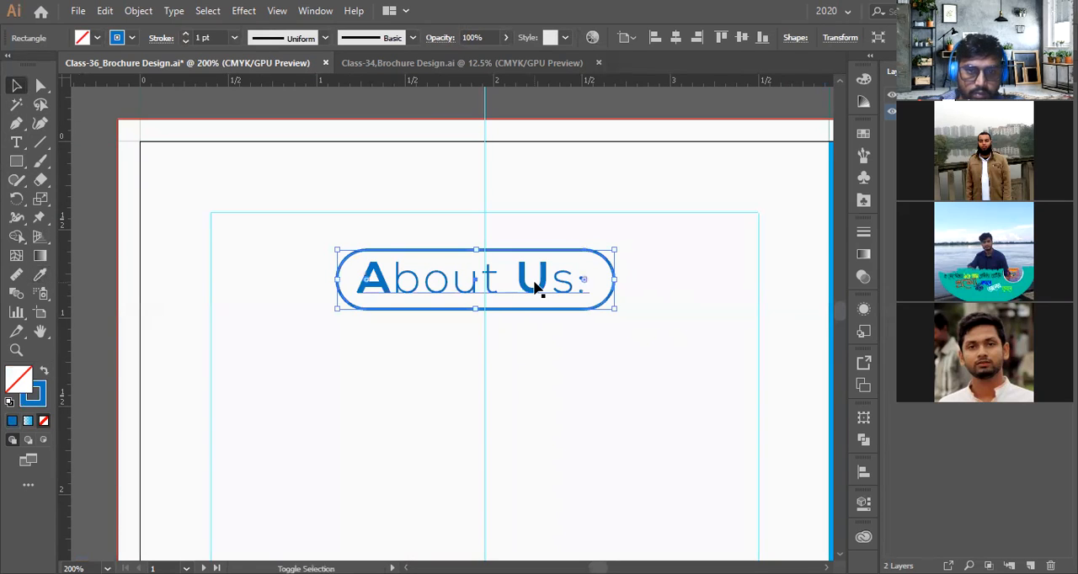
pyautogui.keyDown('shift'); pyautogui.click(535, 286); pyautogui.keyUp('shift')
pyautogui.click(529, 37)
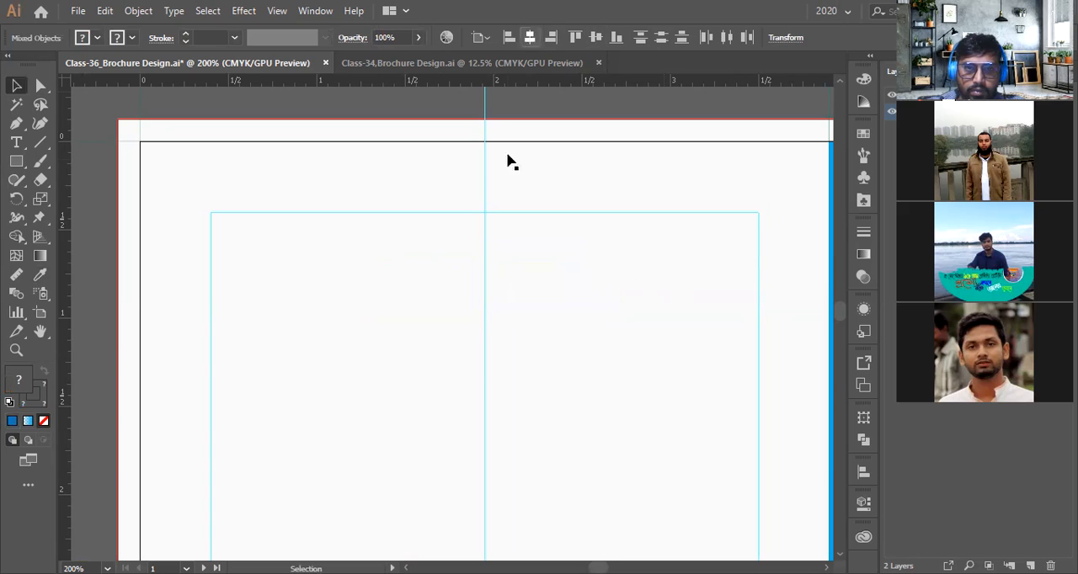
pyautogui.hotkey('ctrl', 'z')
# Nudge the About Us text so it sits centred inside the outlined pill
pyautogui.moveTo(525, 278); pyautogui.dragTo(556, 254)
pyautogui.scroll(3, 517, 231)
pyautogui.scroll(-2, 555, 254)
pyautogui.click(549, 337)
pyautogui.click(558, 278)
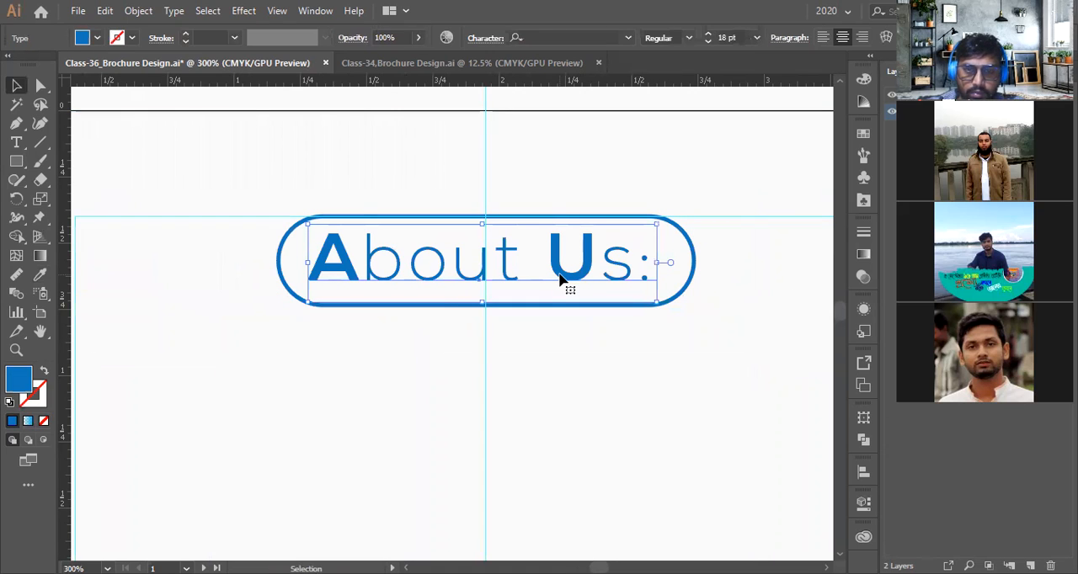
pyautogui.press('Right')
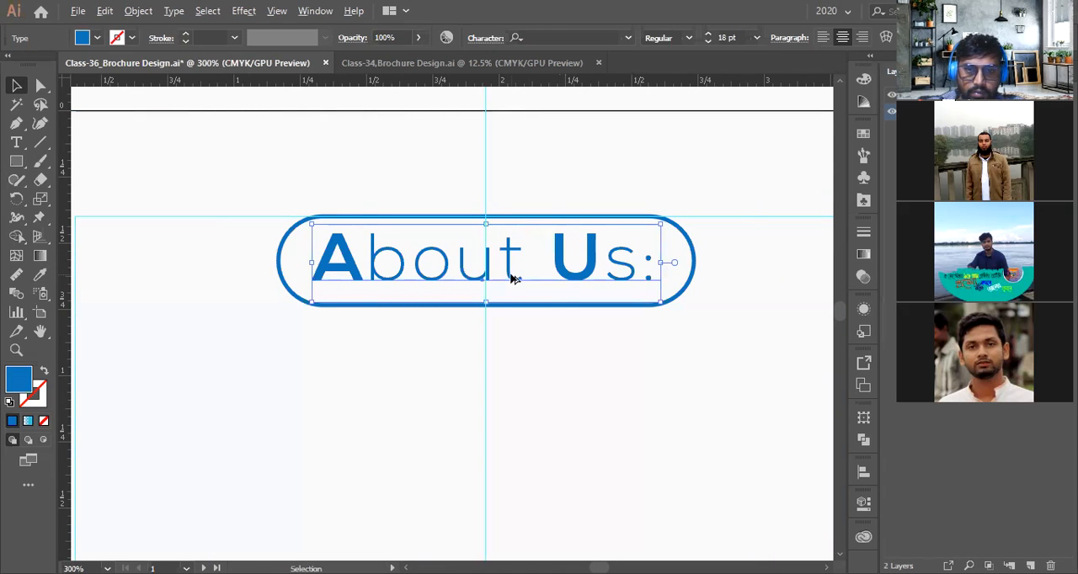
pyautogui.scroll(1, 511, 278)
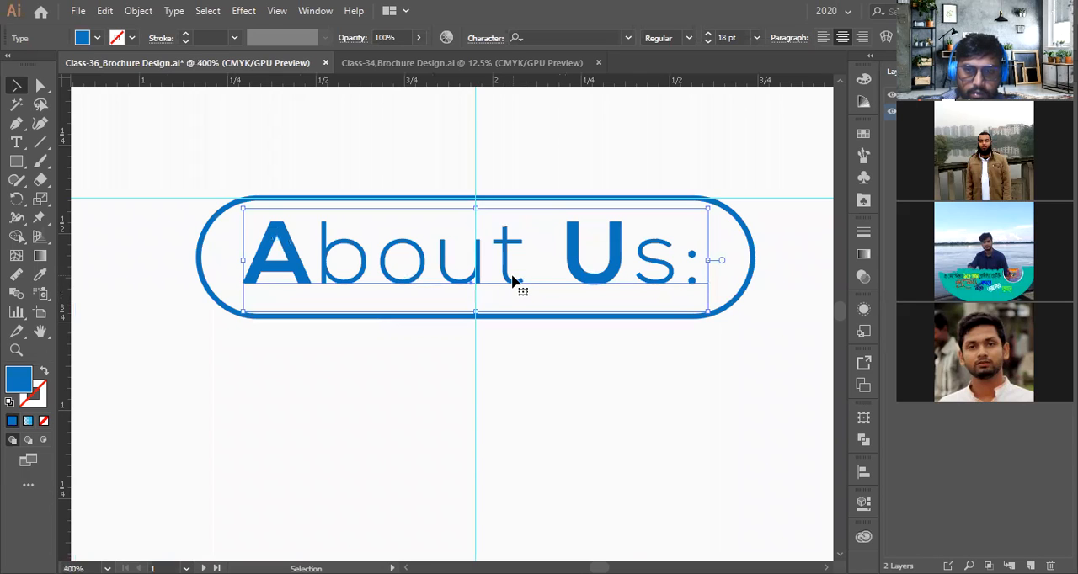
pyautogui.press('Down')
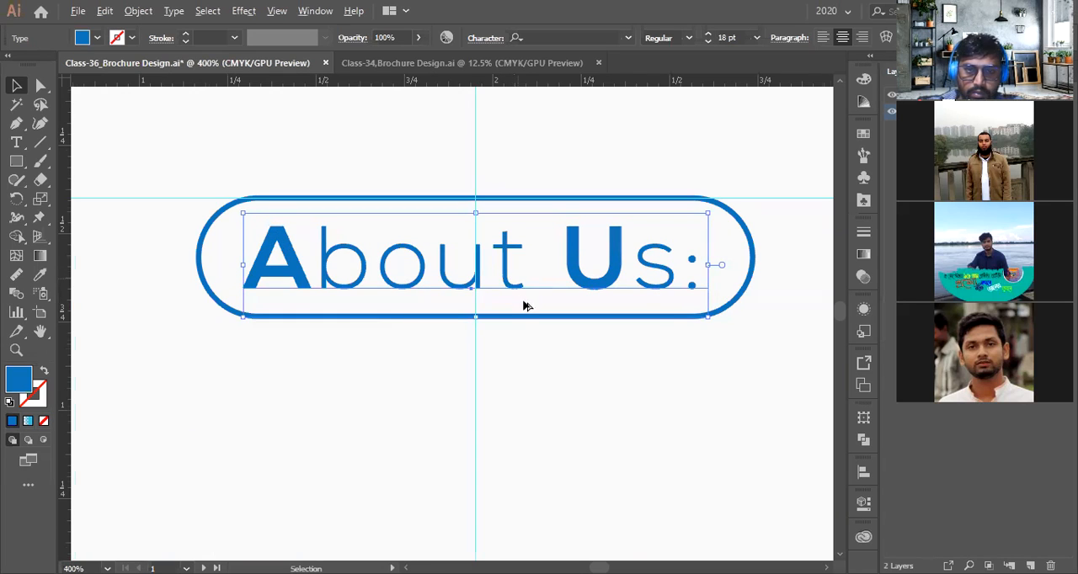
pyautogui.scroll(-2, 524, 306)
pyautogui.scroll(8, 510, 276)
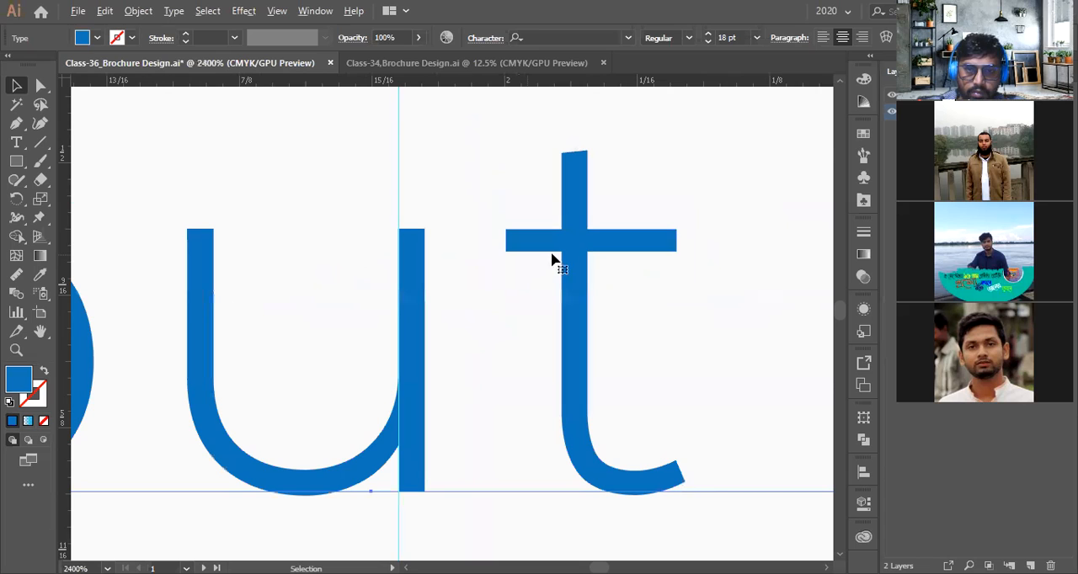
pyautogui.moveTo(584, 240); pyautogui.dragTo(584, 227)
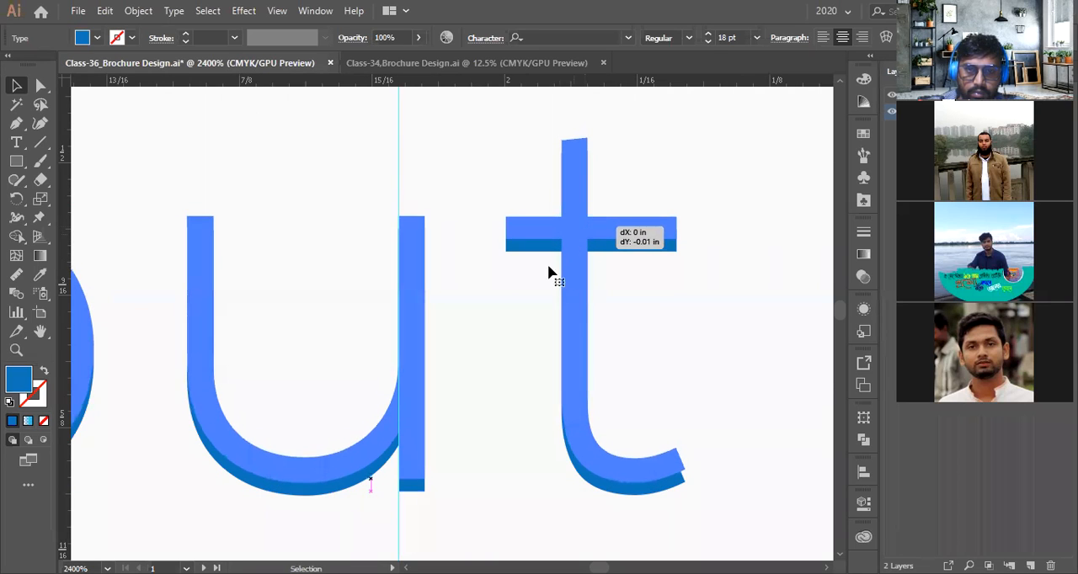
pyautogui.moveTo(548, 267); pyautogui.dragTo(544, 276)
pyautogui.scroll(-3, 544, 276)
pyautogui.click(102, 307)
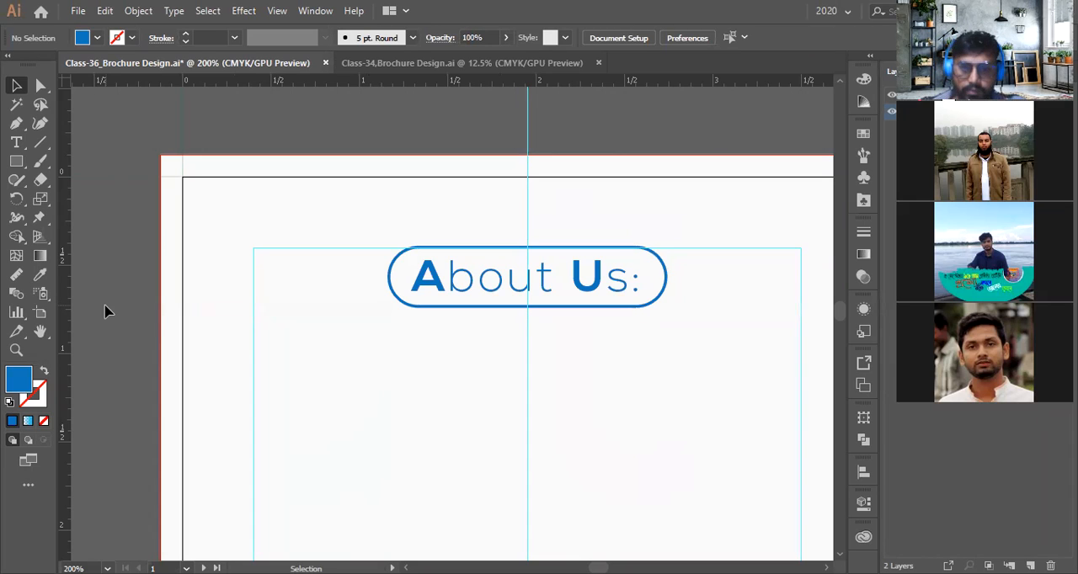
# Swap the pill to a solid blue fill and move it down below the heading text
pyautogui.scroll(-2, 548, 325)
pyautogui.moveTo(317, 298); pyautogui.dragTo(239, 283)
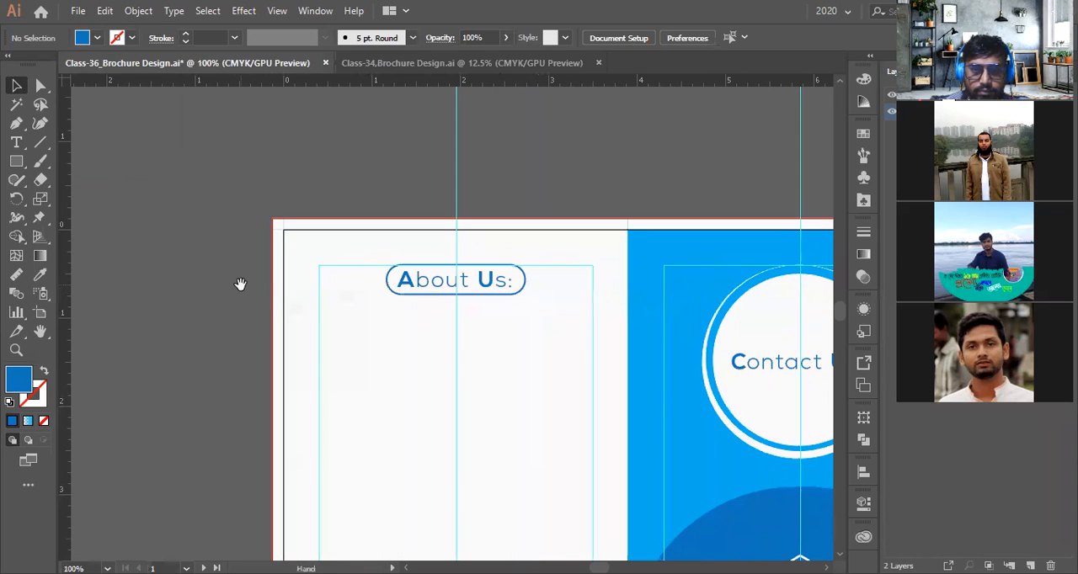
pyautogui.click(495, 296)
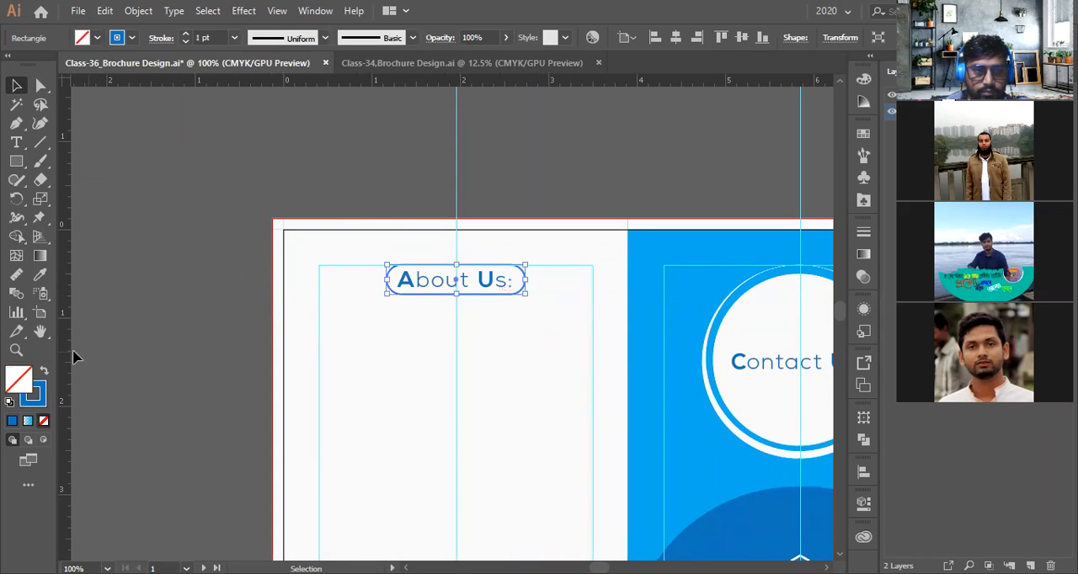
pyautogui.click(41, 372)
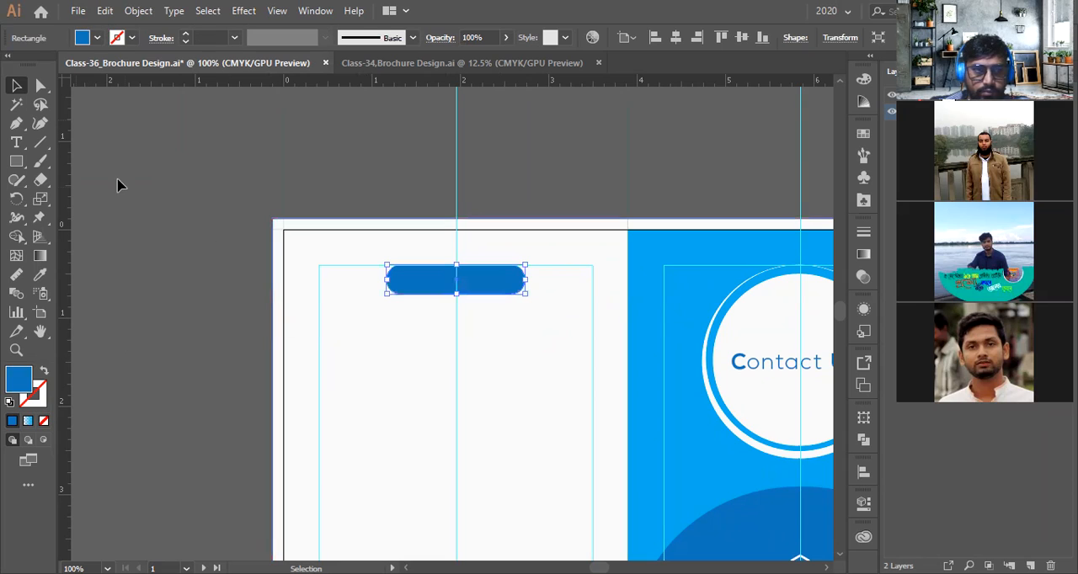
pyautogui.click(187, 254)
pyautogui.scroll(2, 515, 279)
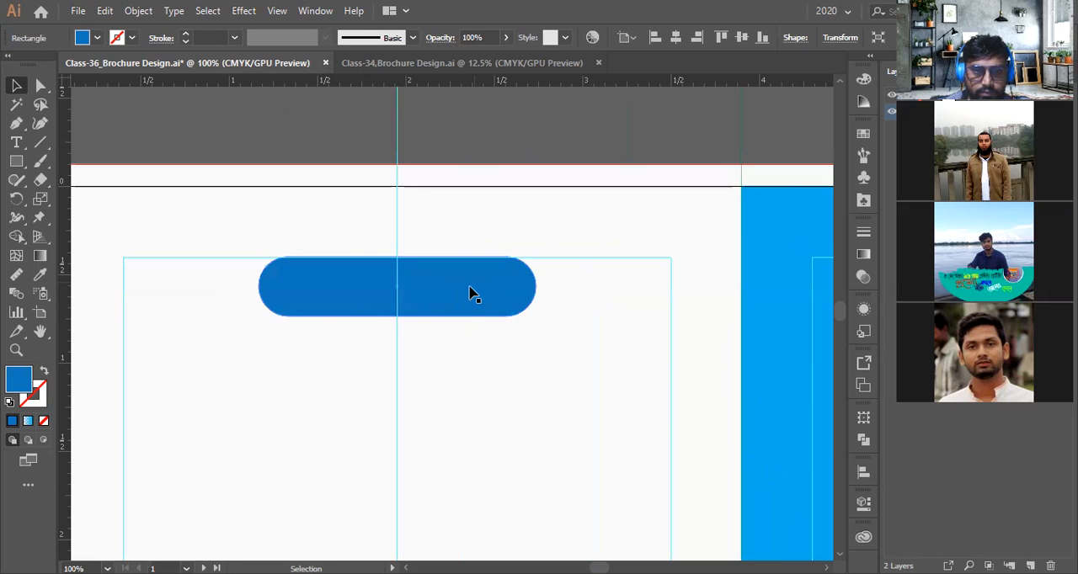
pyautogui.click(469, 294)
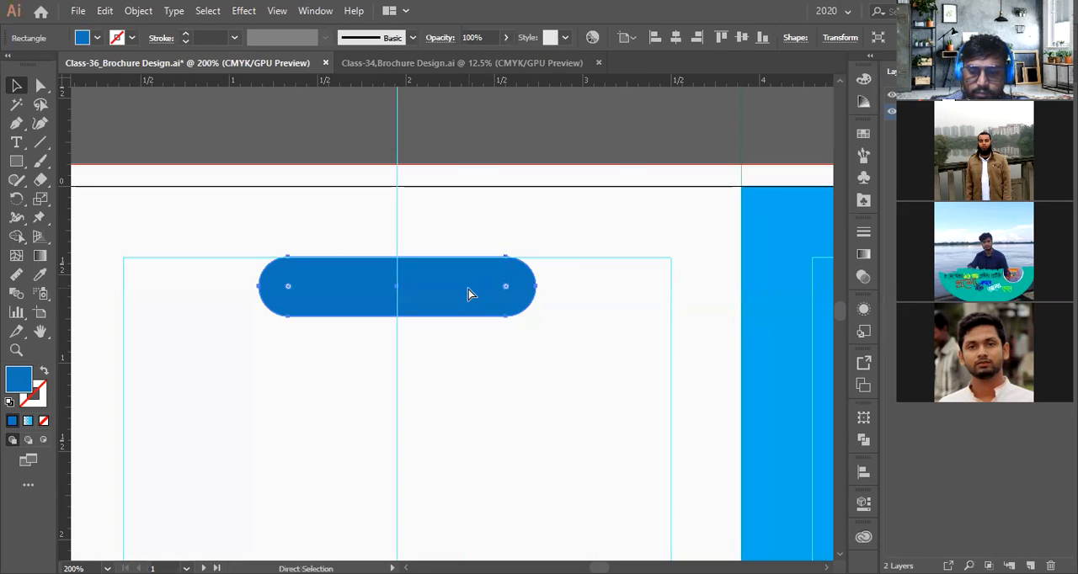
pyautogui.moveTo(491, 298); pyautogui.dragTo(496, 357)
# Colour the About Us heading text white with the Eyedropper
pyautogui.click(481, 301)
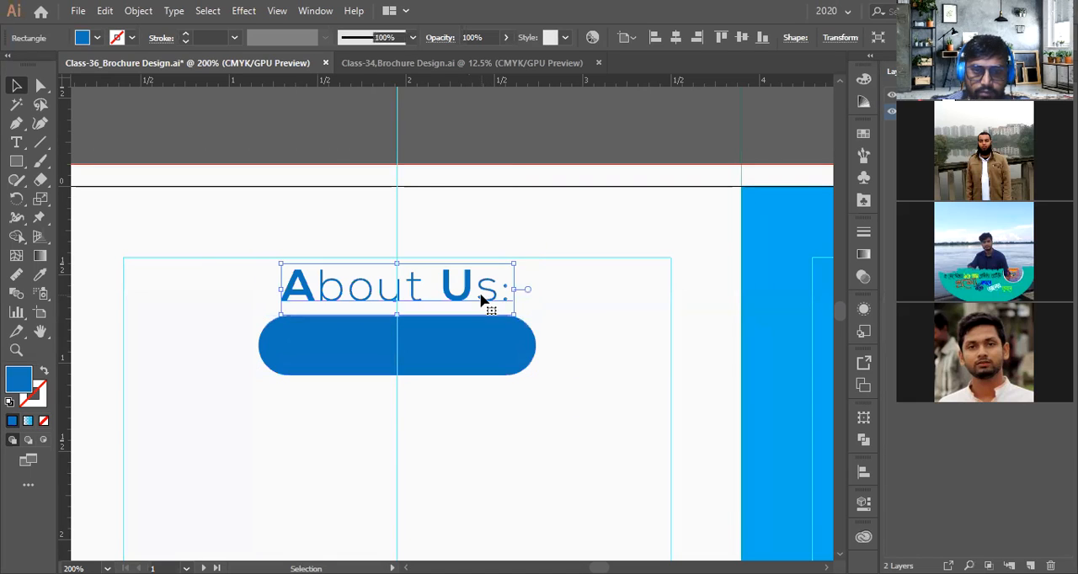
pyautogui.press('i')
pyautogui.click(166, 267)
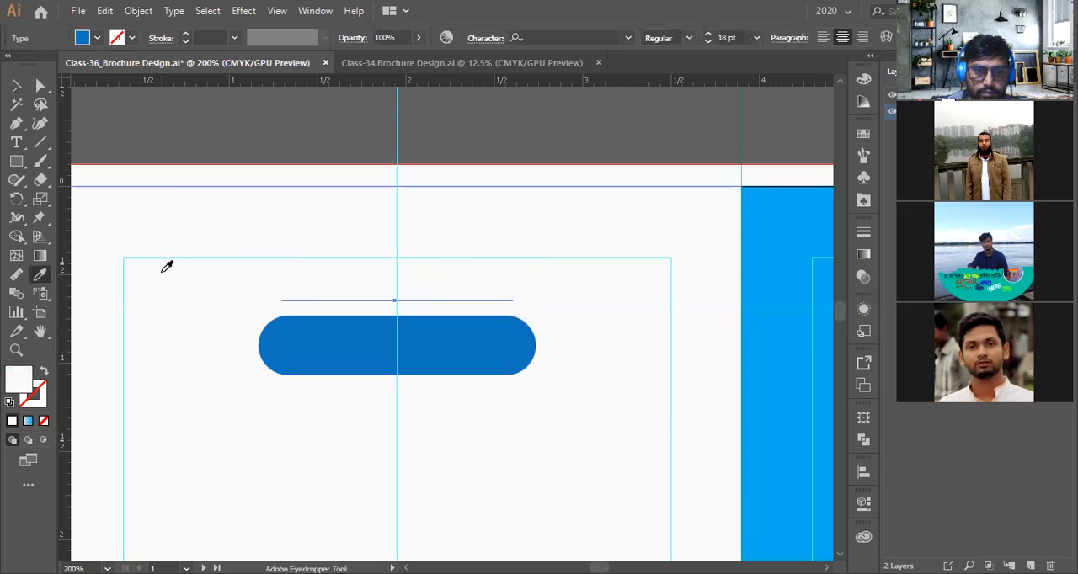
pyautogui.click(16, 85)
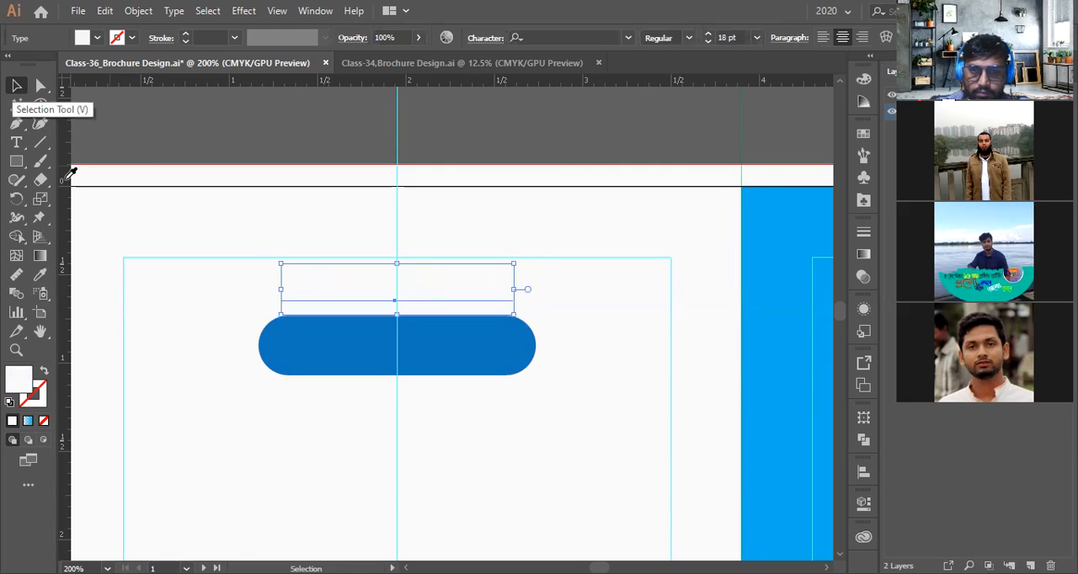
# Move the blue pill back up behind the white heading so the text is centred on it
pyautogui.click(419, 336)
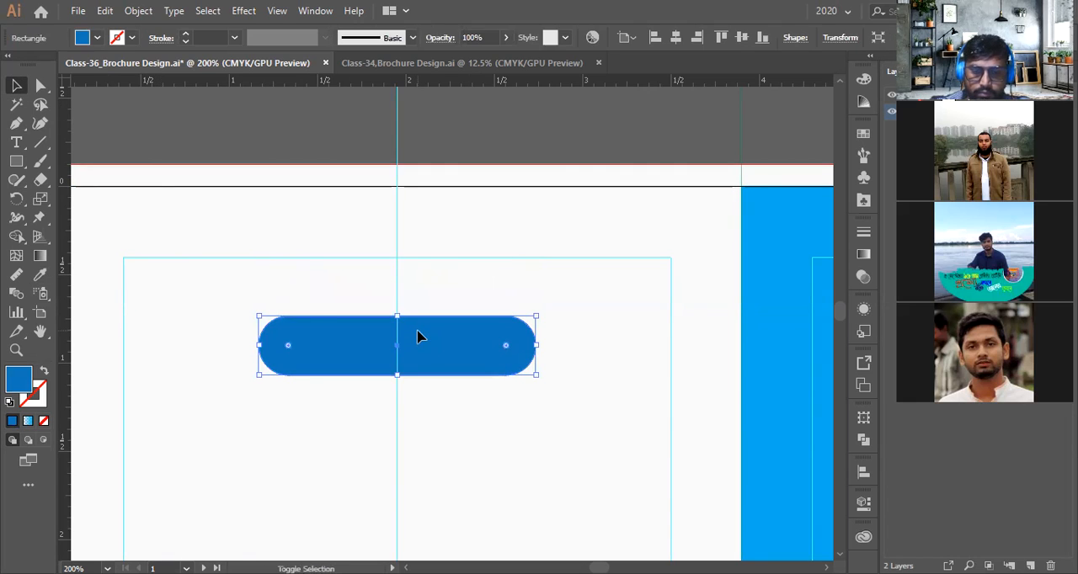
pyautogui.hotkey('shift', 'Up')
pyautogui.hotkey('shift', 'Up')
pyautogui.press('Up')
pyautogui.press('Up')
pyautogui.press('Up')
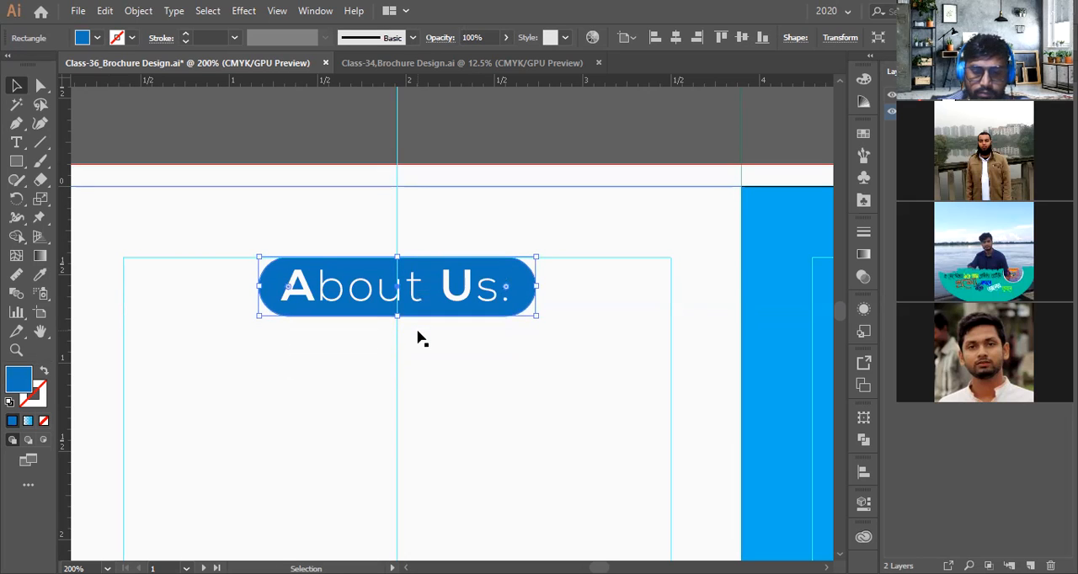
pyautogui.press('Down')
pyautogui.scroll(8, 413, 286)
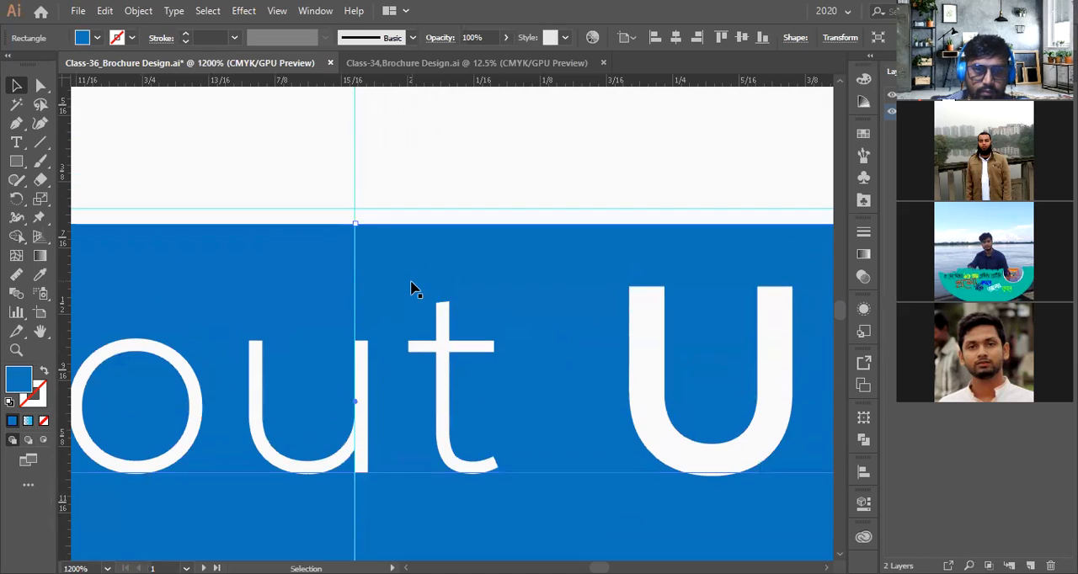
pyautogui.moveTo(404, 295); pyautogui.dragTo(404, 250)
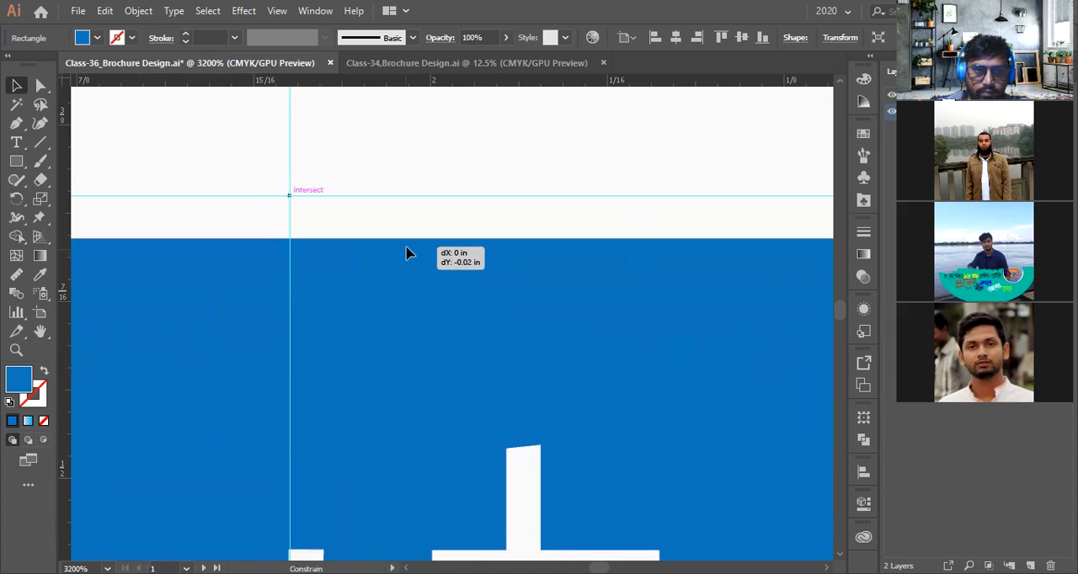
pyautogui.scroll(-4, 426, 269)
pyautogui.scroll(-2, 446, 291)
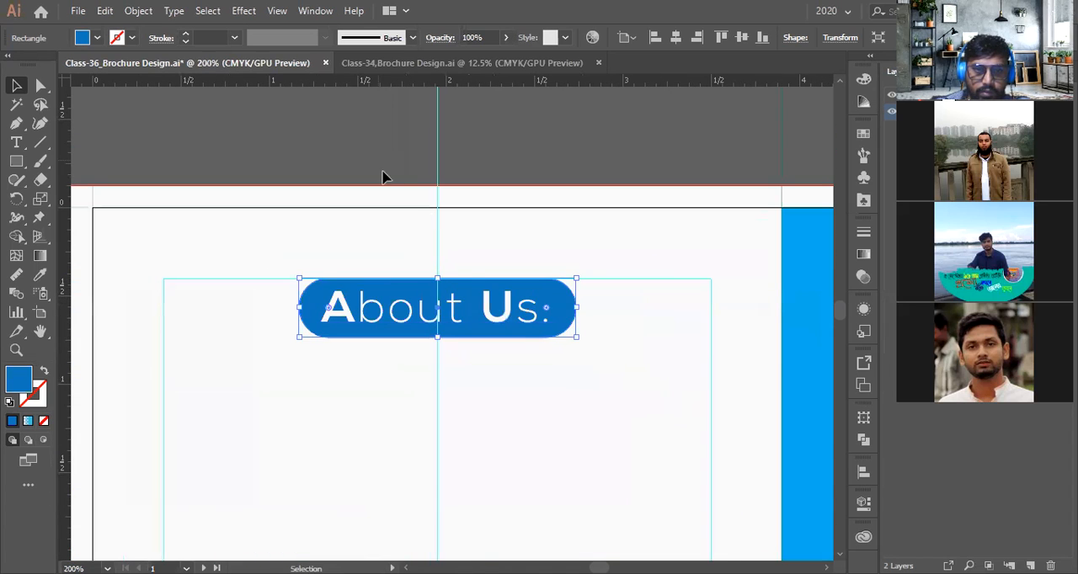
pyautogui.scroll(-2, 470, 267)
pyautogui.click(470, 267)
pyautogui.scroll(-4, 469, 271)
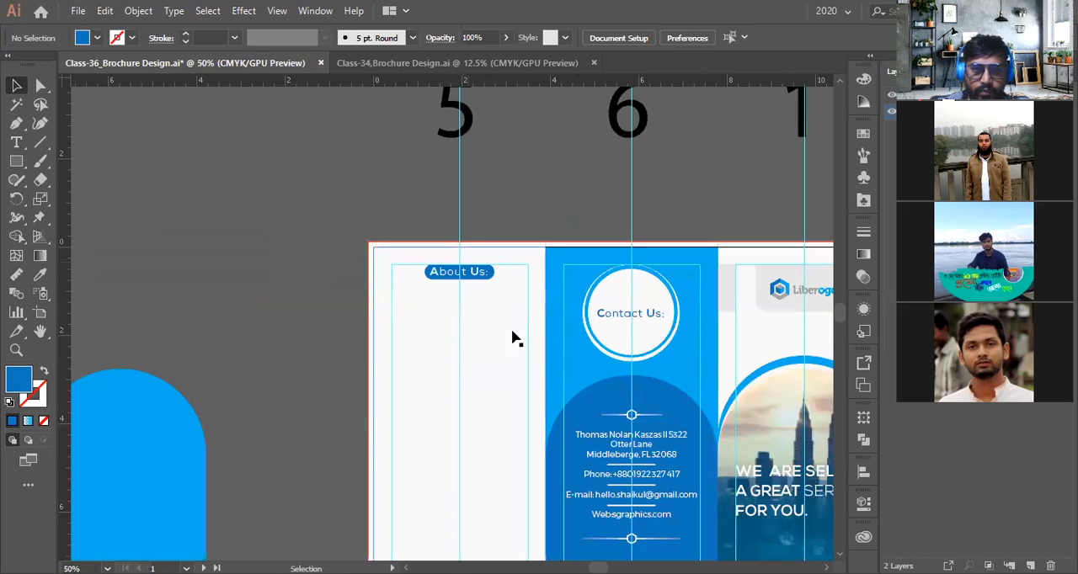
pyautogui.scroll(-1, 464, 277)
pyautogui.scroll(-1, 471, 370)
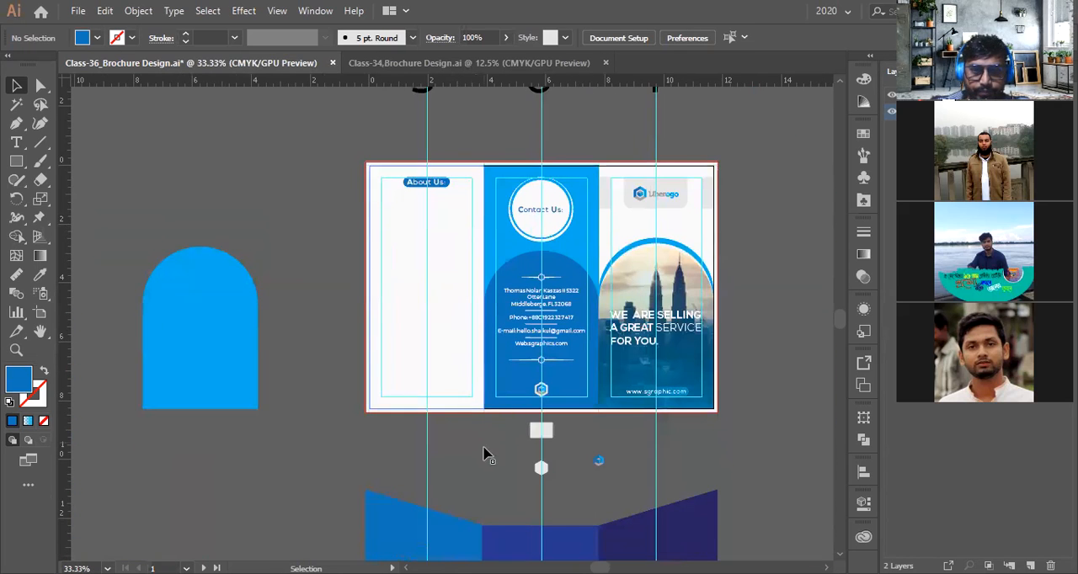
# Copy the body paragraph from the reference design into the About Us panel of the brochure
pyautogui.scroll(-3, 474, 427)
pyautogui.scroll(-2, 472, 425)
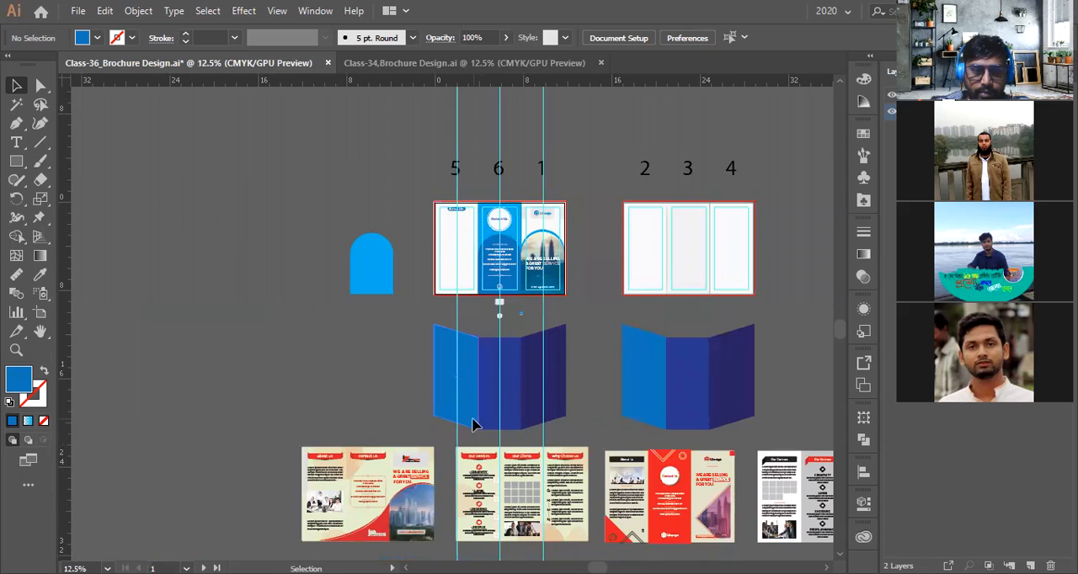
pyautogui.click(333, 526)
pyautogui.scroll(2, 333, 530)
pyautogui.scroll(-2, 333, 526)
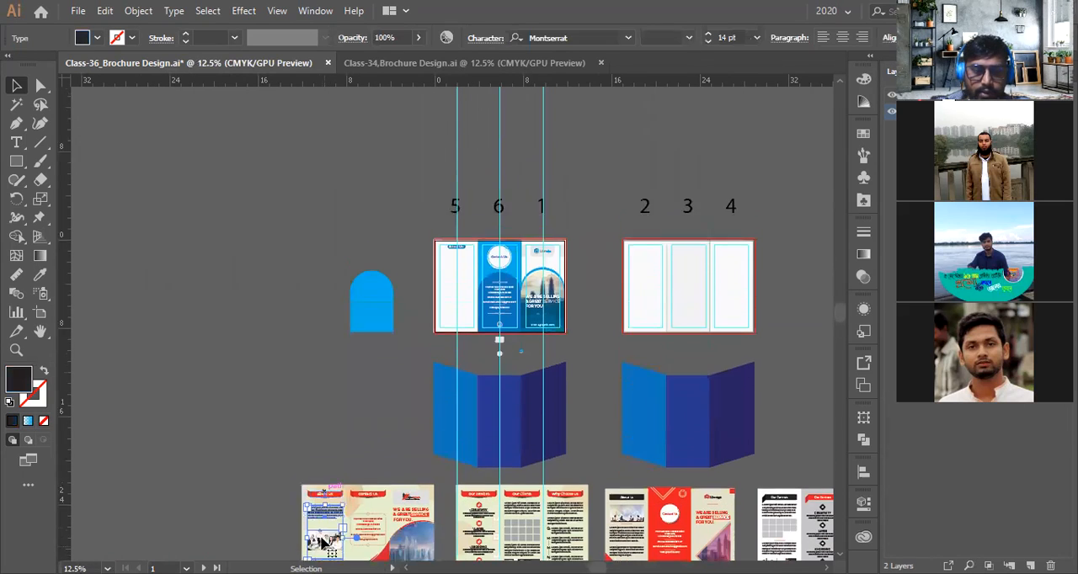
pyautogui.moveTo(329, 505); pyautogui.dragTo(460, 251)
# Position the paragraph below the About Us heading and fit its text frame to the panel's column width
pyautogui.scroll(7, 460, 251)
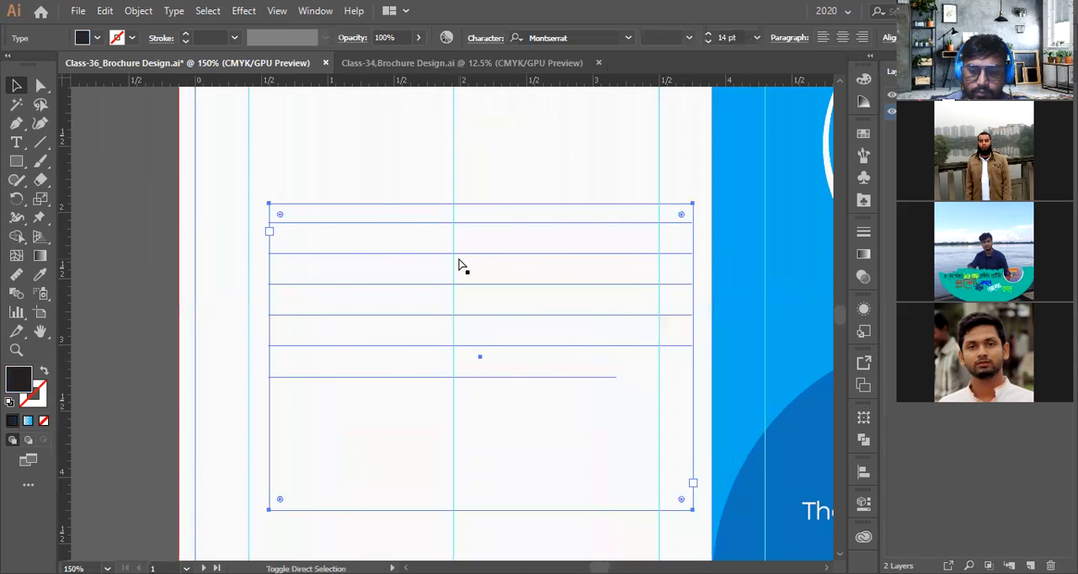
pyautogui.scroll(3, 503, 297)
pyautogui.scroll(1, 503, 296)
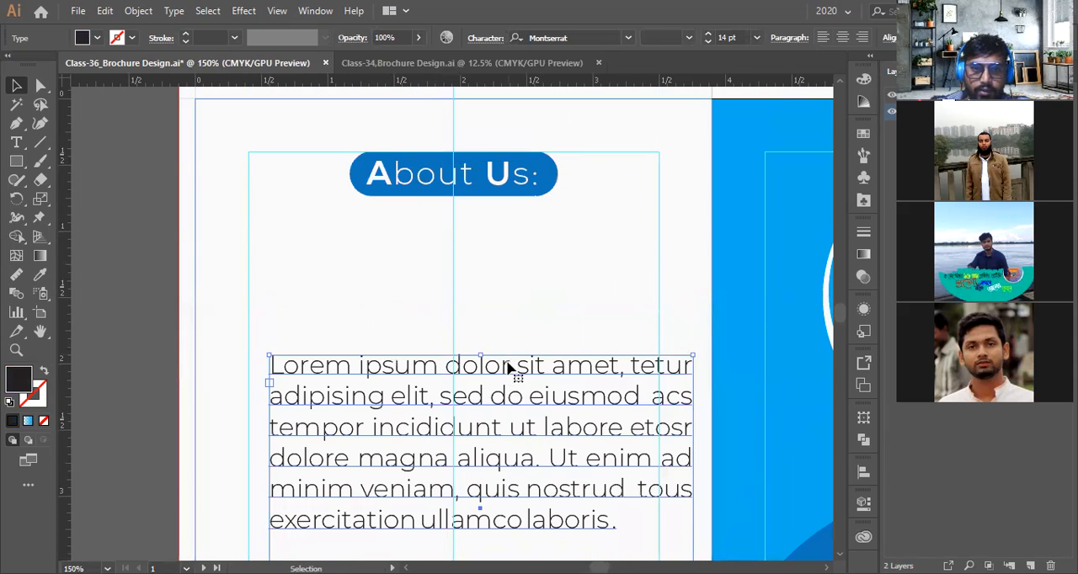
pyautogui.moveTo(499, 358); pyautogui.dragTo(482, 266)
pyautogui.click(143, 229)
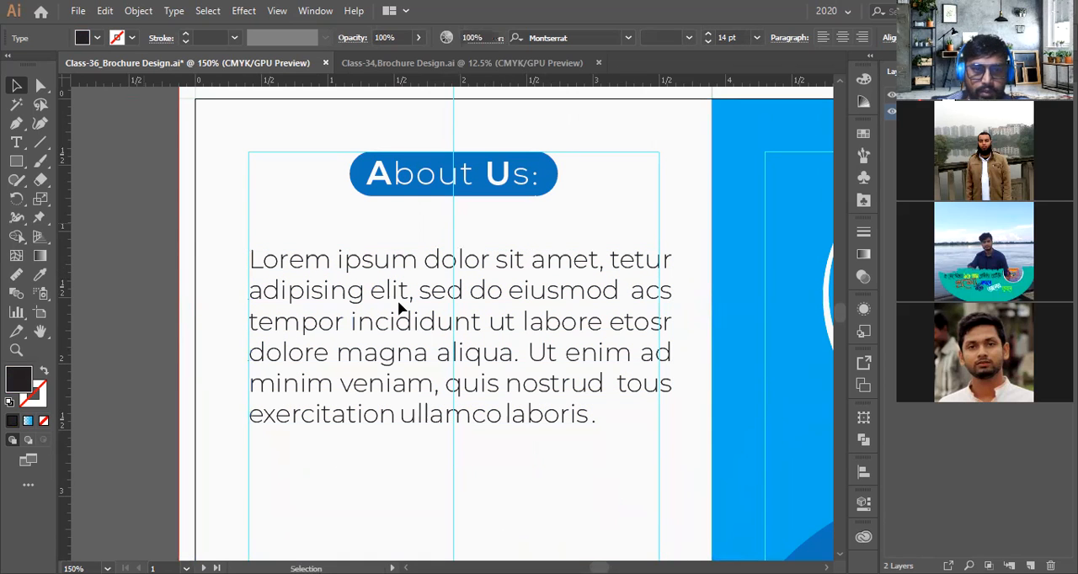
pyautogui.moveTo(673, 402); pyautogui.dragTo(659, 401)
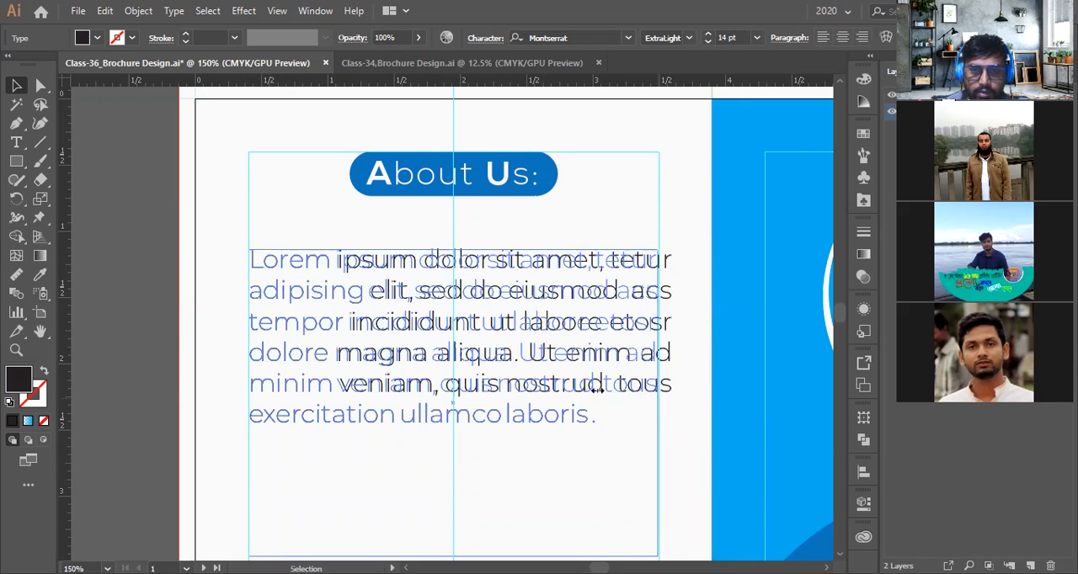
pyautogui.moveTo(596, 389); pyautogui.dragTo(546, 389)
pyautogui.moveTo(615, 385); pyautogui.dragTo(659, 394)
# Move the second paragraph's frame up and narrow it to the column width
pyautogui.scroll(-1, 560, 404)
pyautogui.scroll(-4, 559, 405)
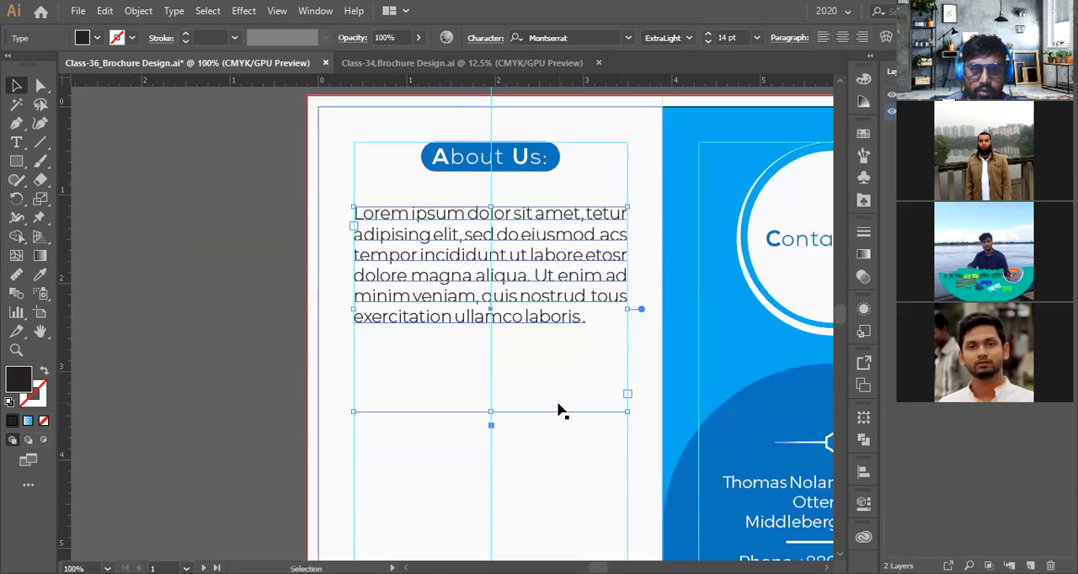
pyautogui.moveTo(491, 415); pyautogui.dragTo(490, 346)
pyautogui.scroll(-3, 495, 404)
pyautogui.scroll(-2, 492, 404)
pyautogui.click(502, 437)
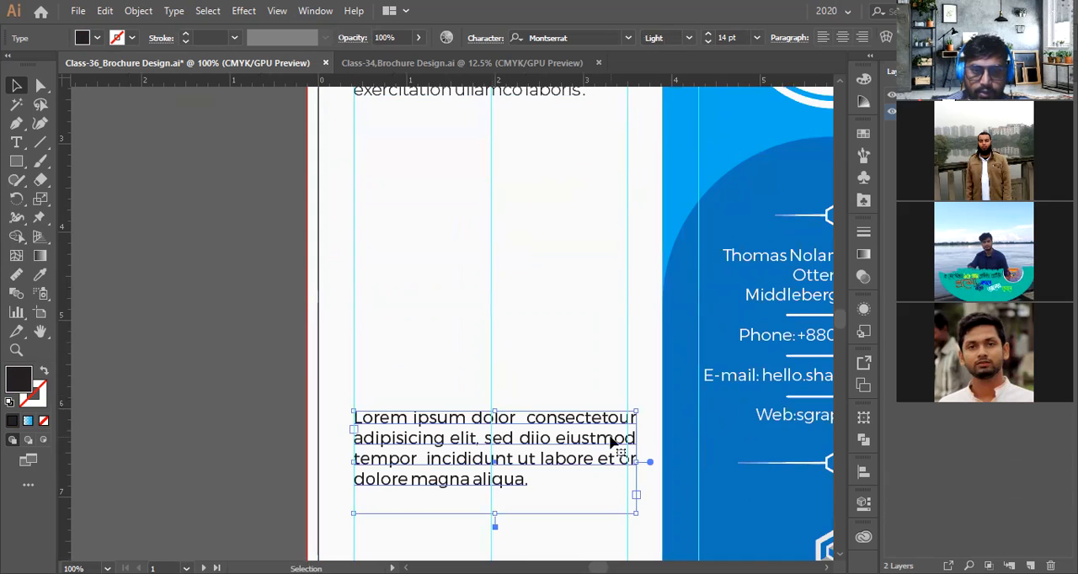
pyautogui.scroll(5, 649, 481)
pyautogui.scroll(-1, 734, 451)
pyautogui.moveTo(733, 441); pyautogui.dragTo(697, 437)
pyautogui.scroll(-3, 536, 441)
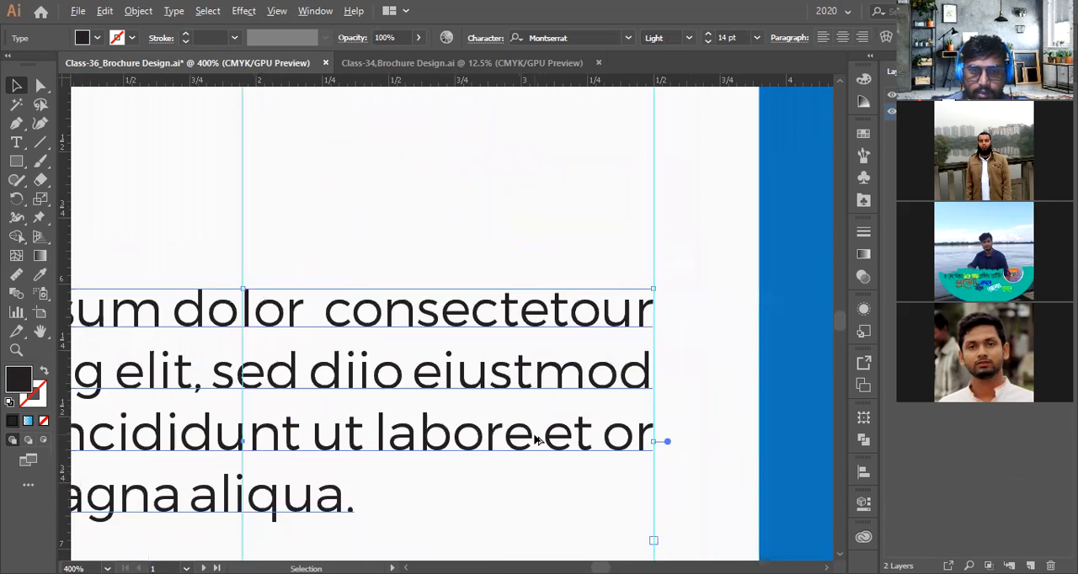
pyautogui.click(16, 142)
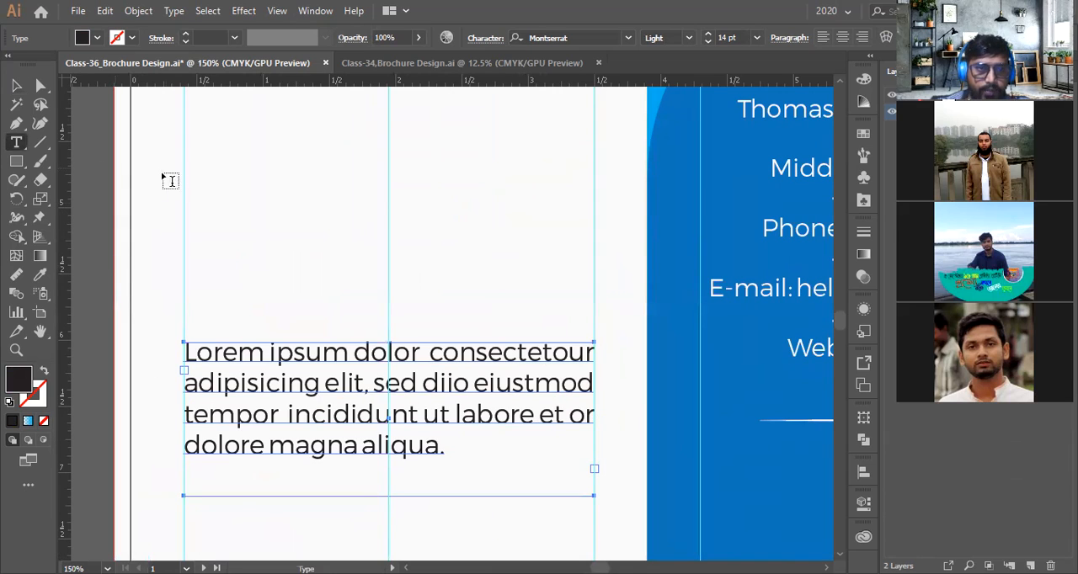
pyautogui.moveTo(184, 174); pyautogui.dragTo(592, 304)
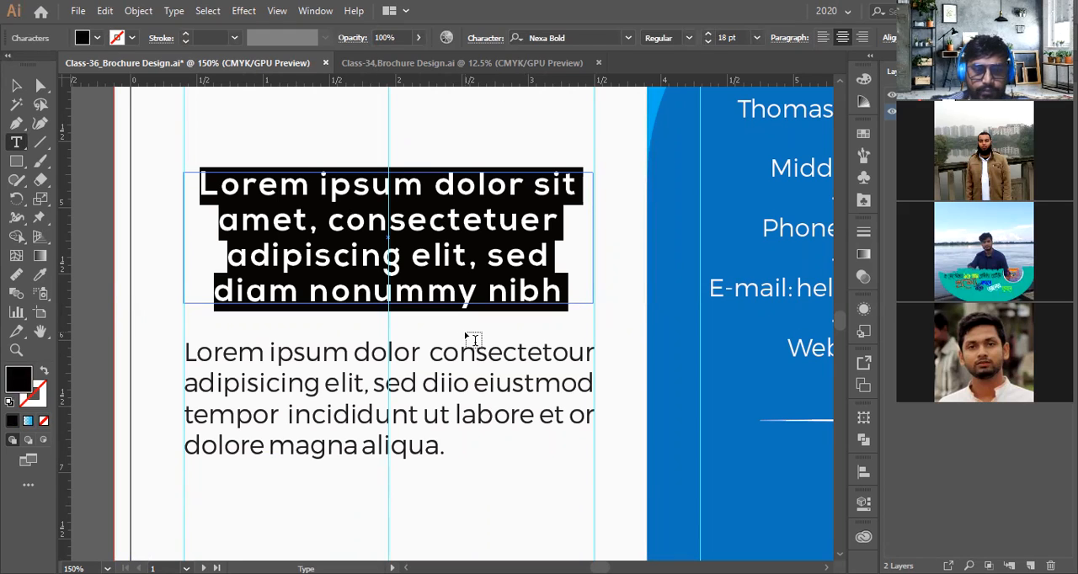
pyautogui.write('dghfgh')
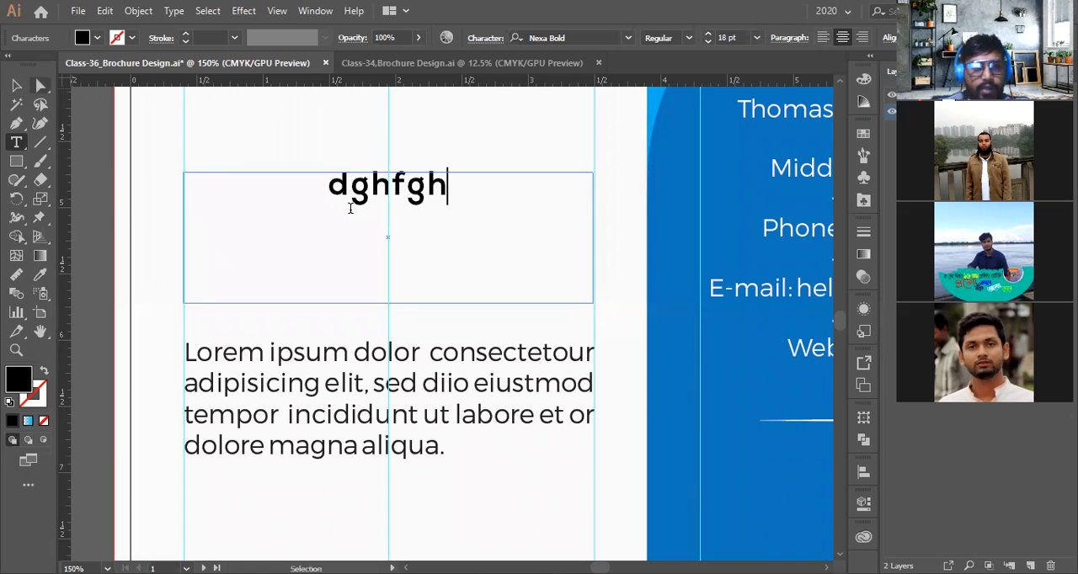
pyautogui.click(16, 85)
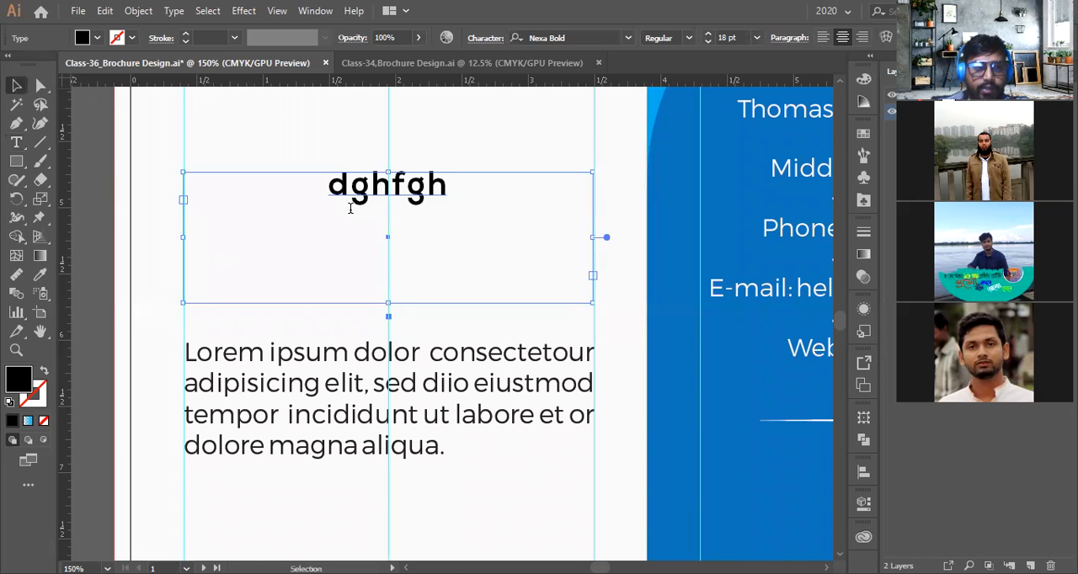
pyautogui.press('Delete')
# Move the second paragraph up directly beneath the first paragraph
pyautogui.scroll(-4, 392, 250)
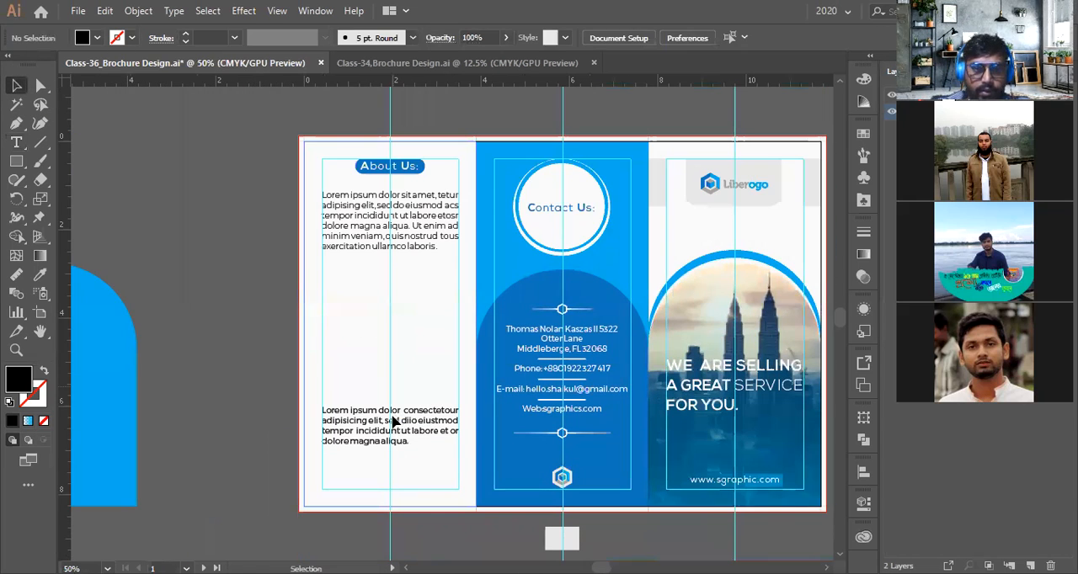
pyautogui.moveTo(392, 420); pyautogui.dragTo(393, 282)
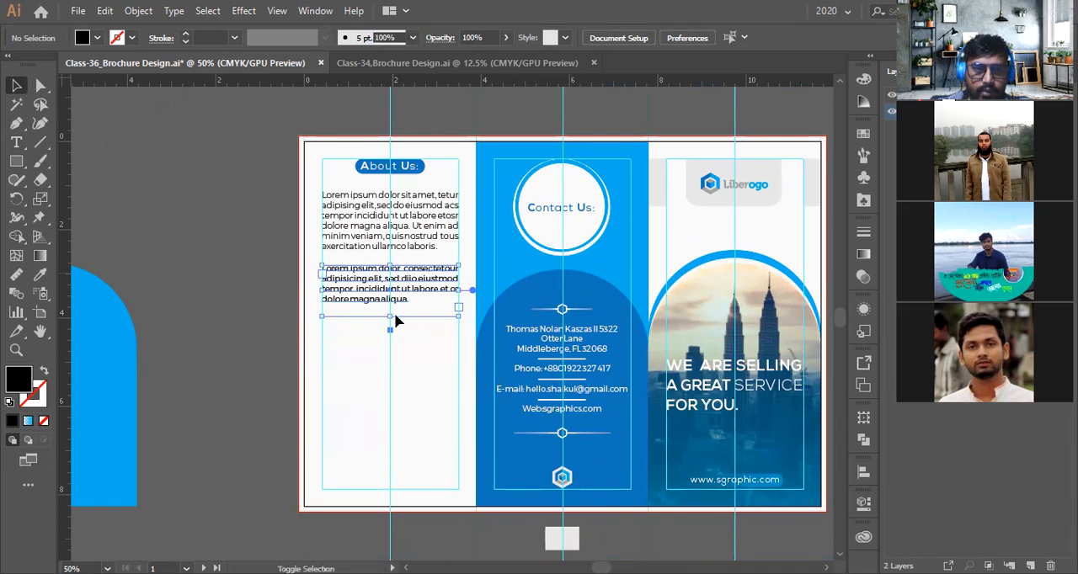
# Draw a rectangle behind the first paragraph and extend it to the panel's left edge
pyautogui.scroll(3, 396, 320)
pyautogui.click(16, 160)
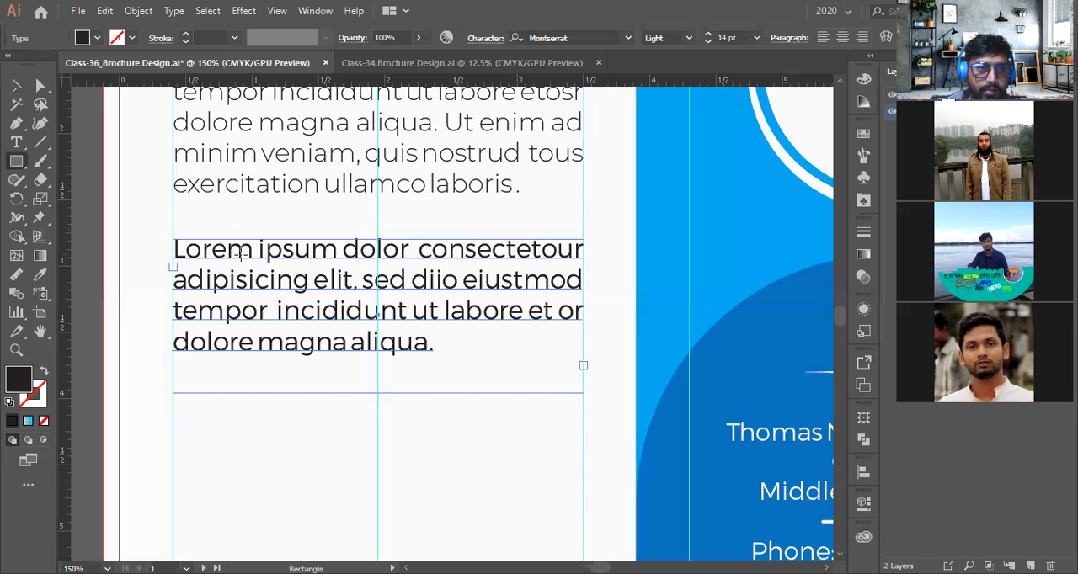
pyautogui.scroll(3, 175, 163)
pyautogui.moveTo(173, 150); pyautogui.dragTo(636, 357)
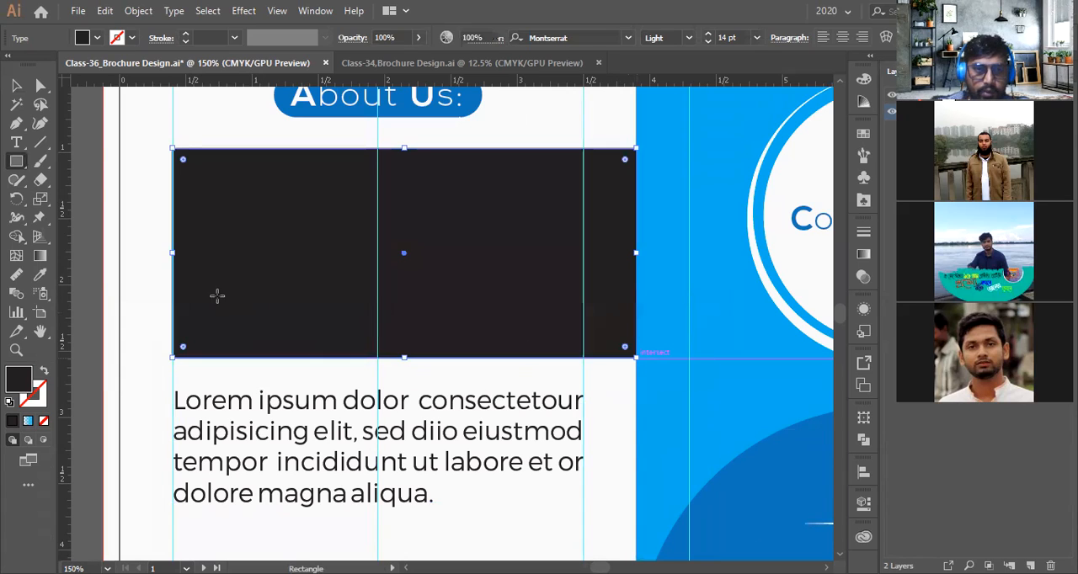
pyautogui.moveTo(173, 251); pyautogui.dragTo(120, 247)
pyautogui.scroll(2, 126, 278)
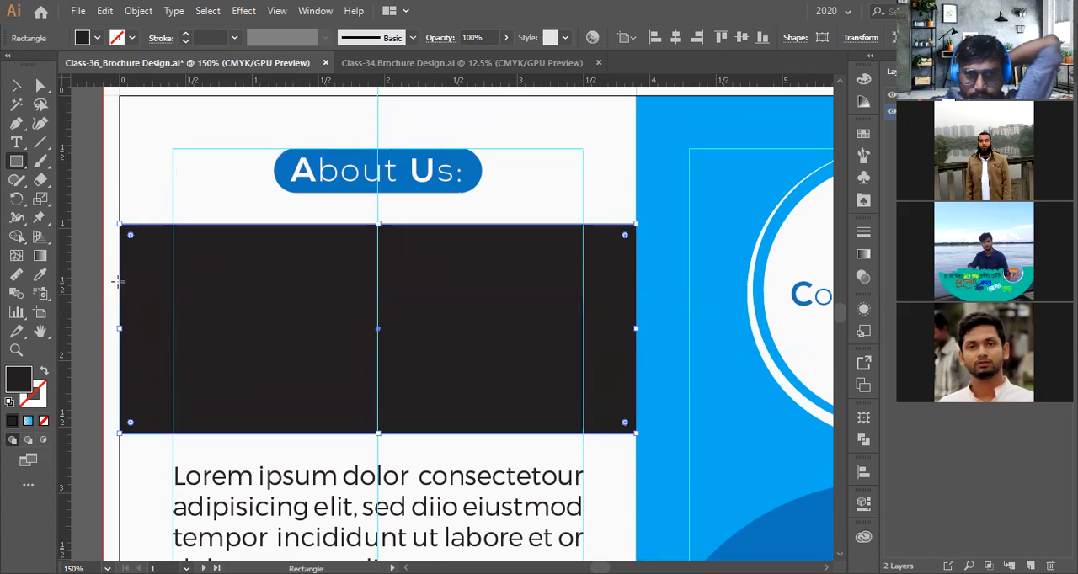
# Fill the rectangle with a light grey sampled with the Eyedropper, then deselect it
pyautogui.click(39, 275)
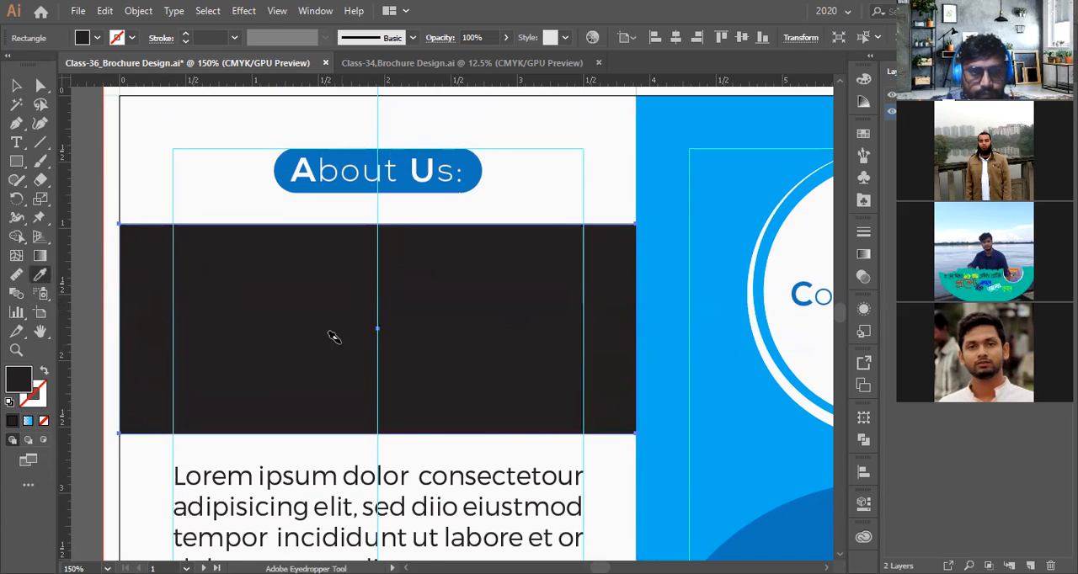
pyautogui.scroll(-3, 731, 281)
pyautogui.scroll(3, 732, 278)
pyautogui.click(724, 276)
pyautogui.scroll(-4, 717, 275)
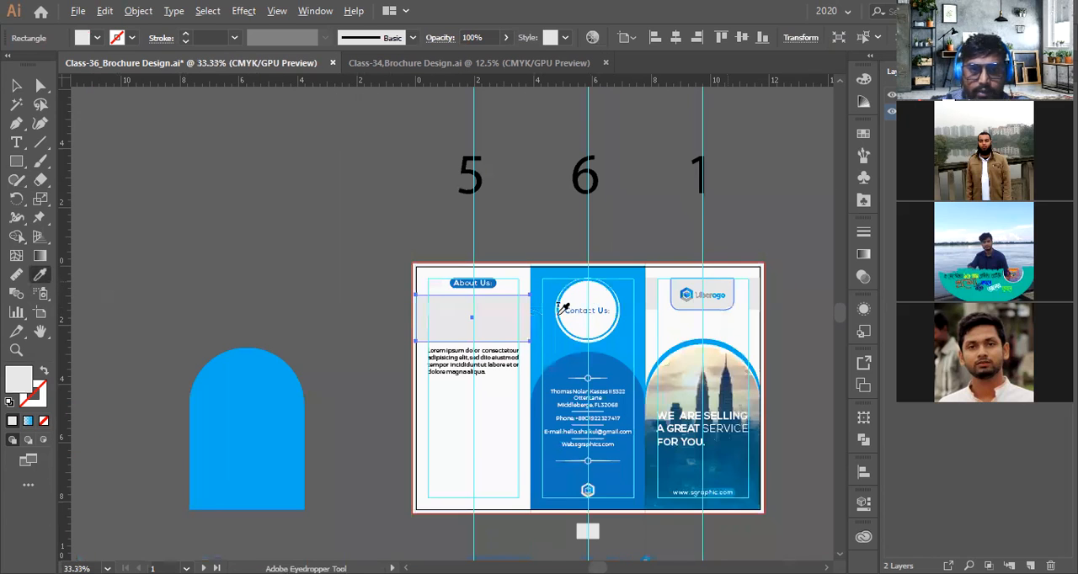
pyautogui.scroll(2, 530, 319)
pyautogui.press('v')
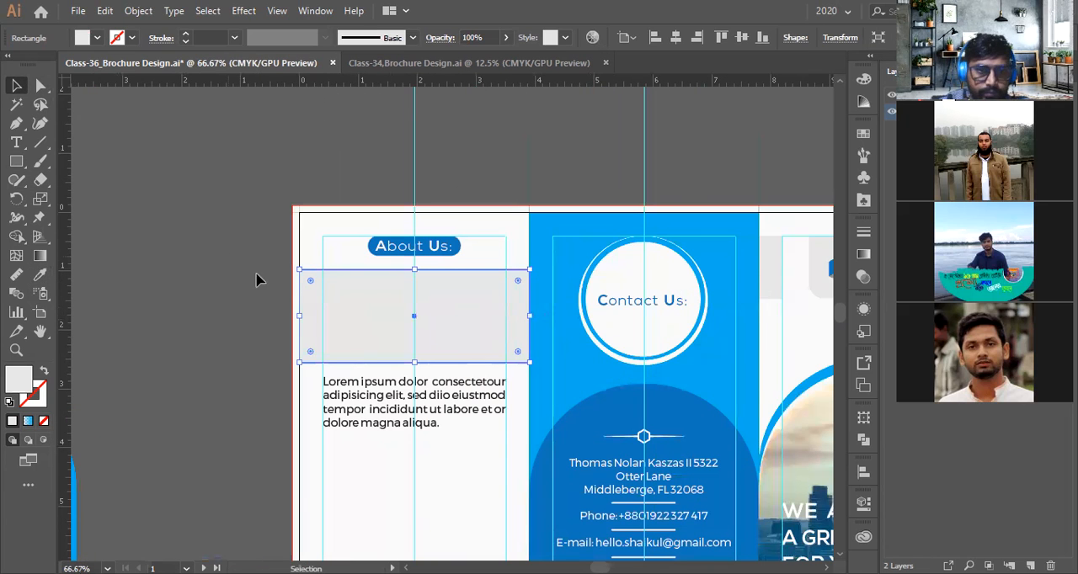
pyautogui.scroll(1, 252, 276)
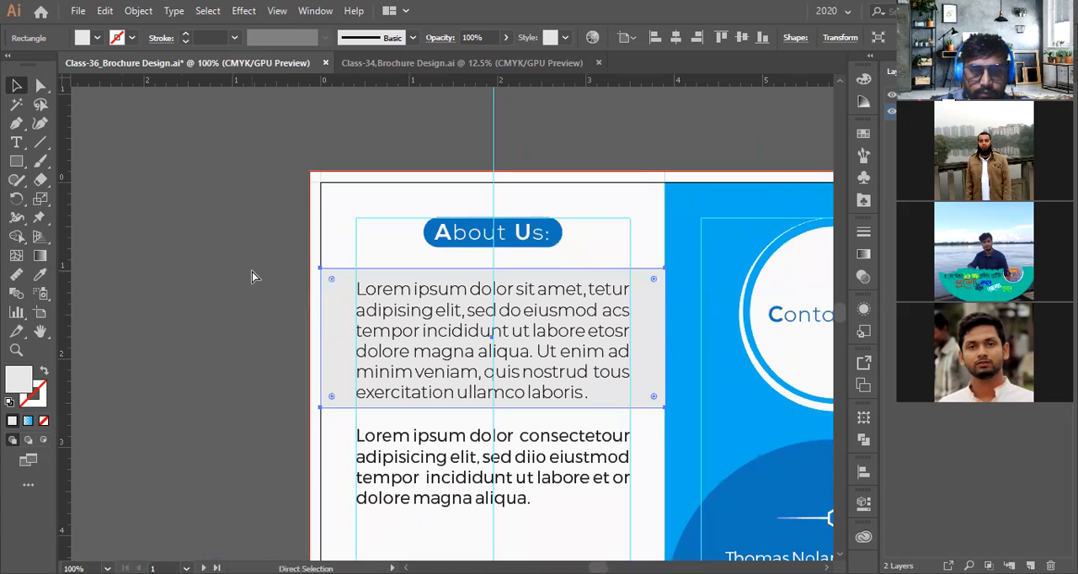
pyautogui.click(226, 311)
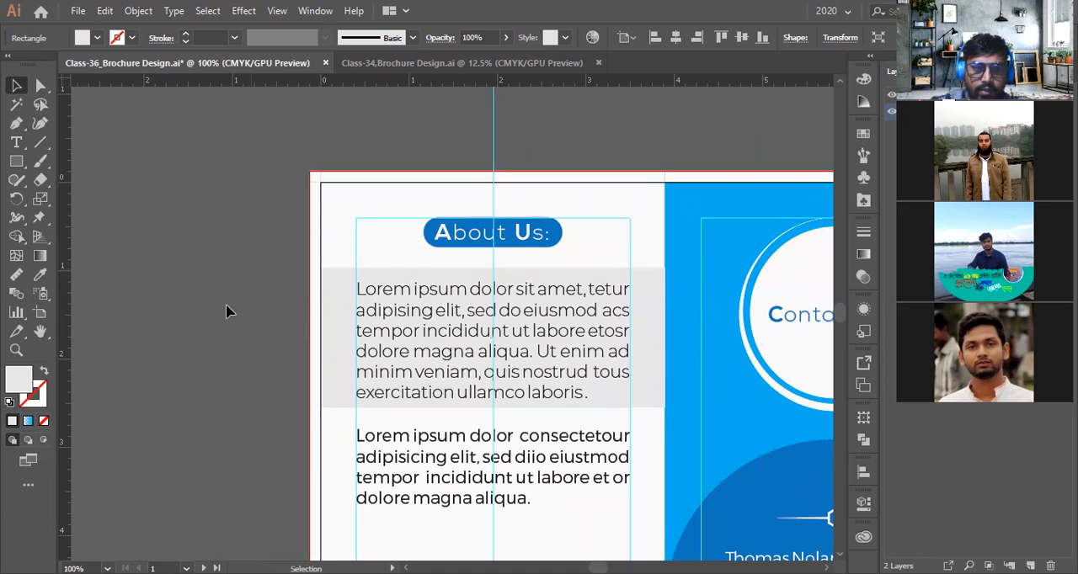
pyautogui.scroll(-2, 225, 312)
pyautogui.scroll(3, 553, 358)
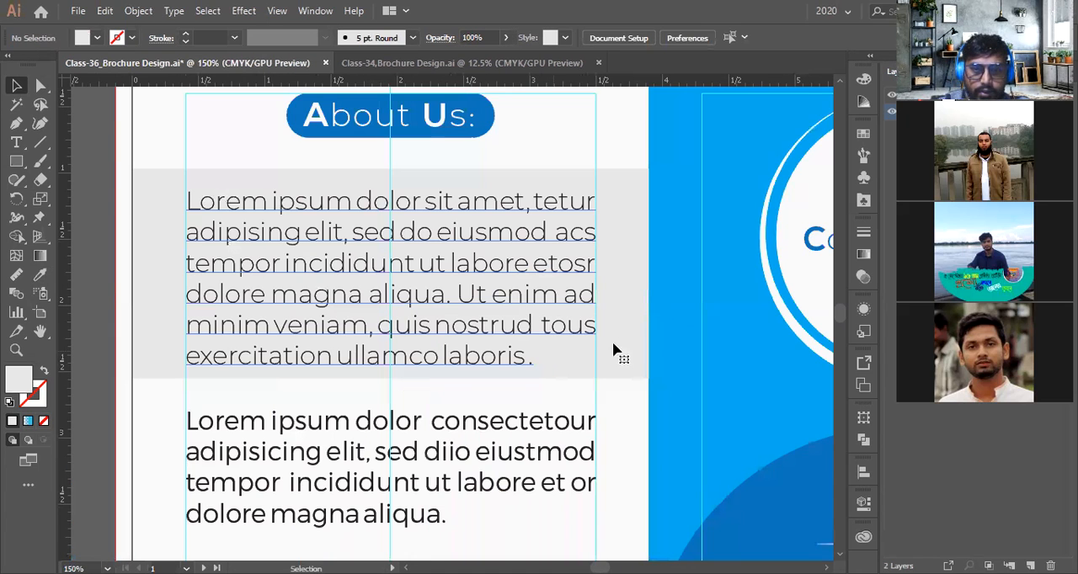
# Nudge the second paragraph down so it sits below the grey band
pyautogui.moveTo(394, 382); pyautogui.dragTo(395, 392)
pyautogui.click(410, 367)
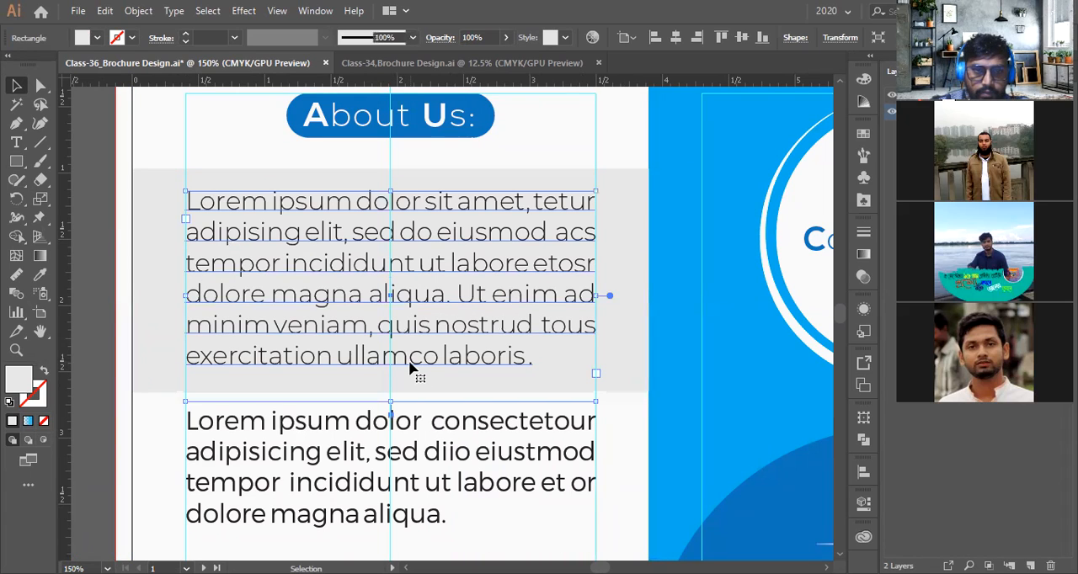
pyautogui.press('Down')
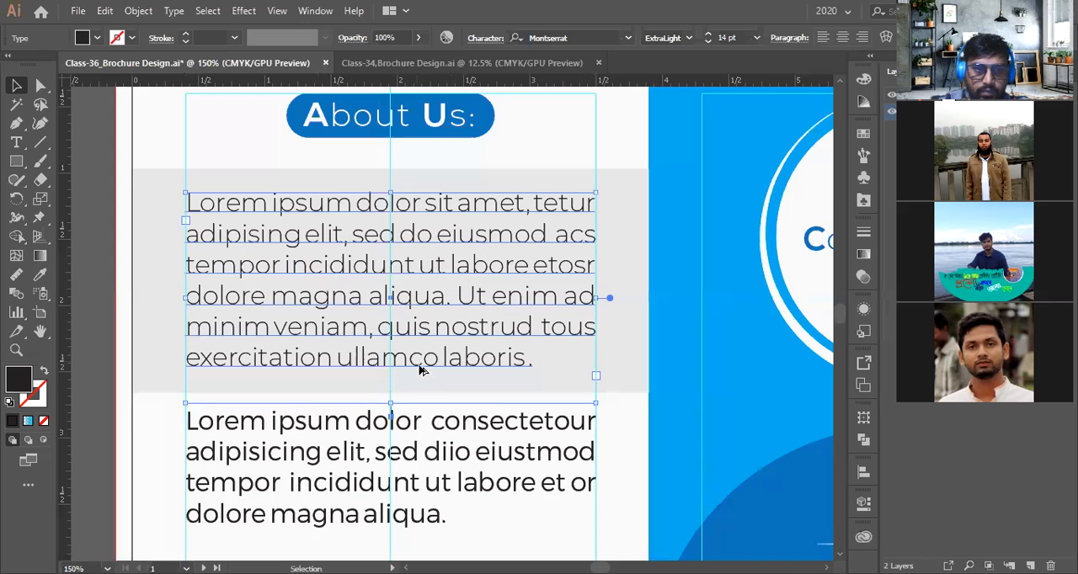
# Duplicate the blue arch from the Contact panel into the bottom of the About Us panel
pyautogui.scroll(-2, 421, 370)
pyautogui.scroll(-1, 166, 353)
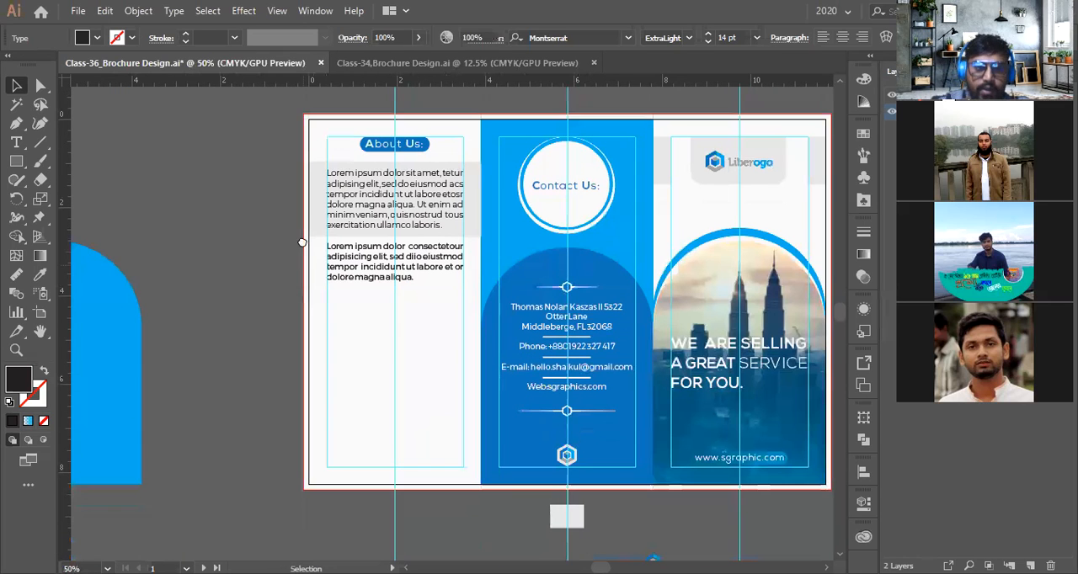
pyautogui.scroll(-1, 401, 341)
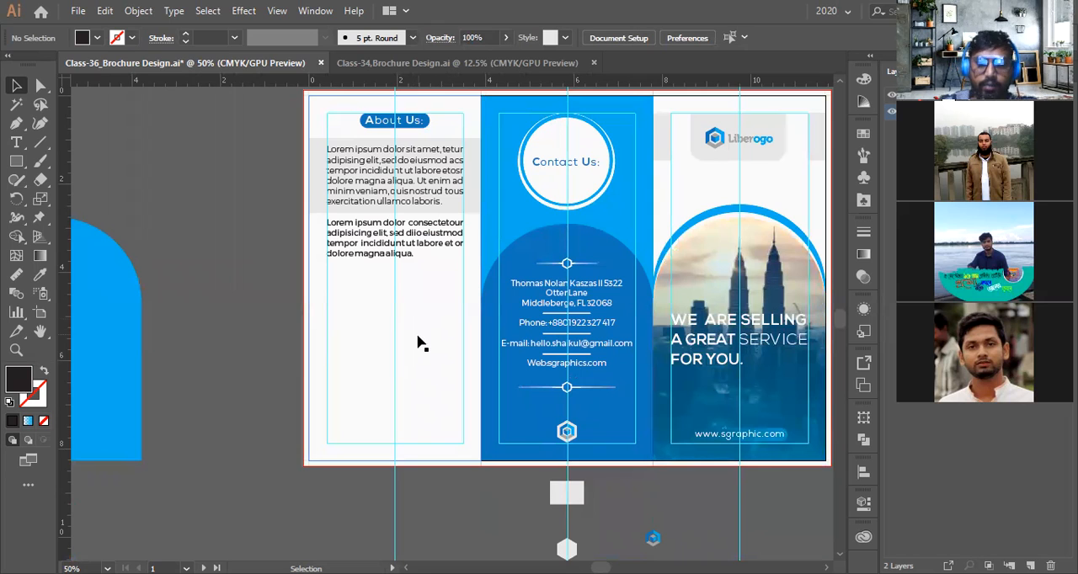
pyautogui.scroll(1, 426, 347)
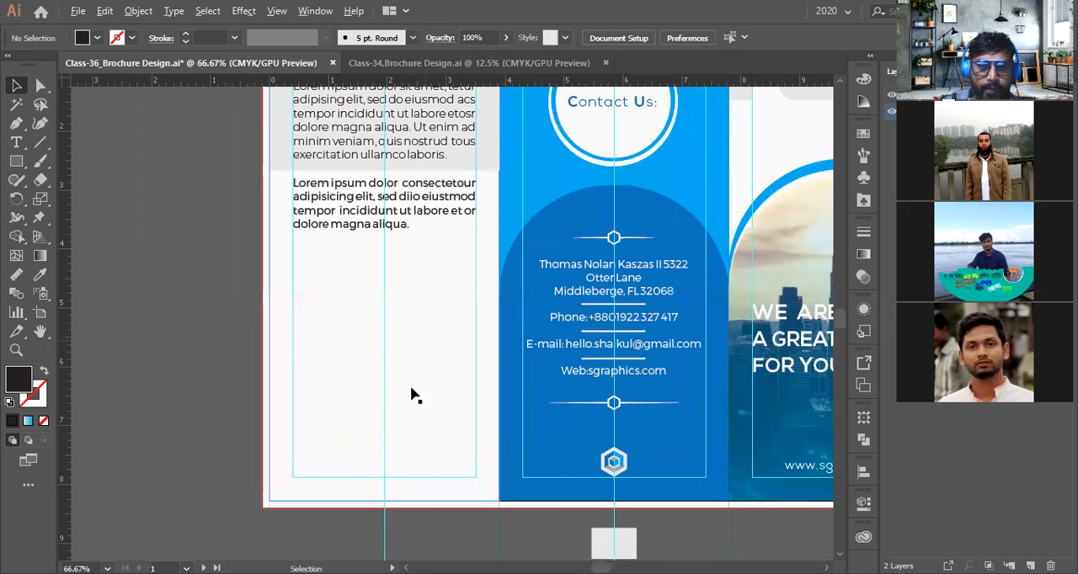
pyautogui.moveTo(679, 241); pyautogui.dragTo(448, 243)
pyautogui.moveTo(384, 186); pyautogui.dragTo(376, 251)
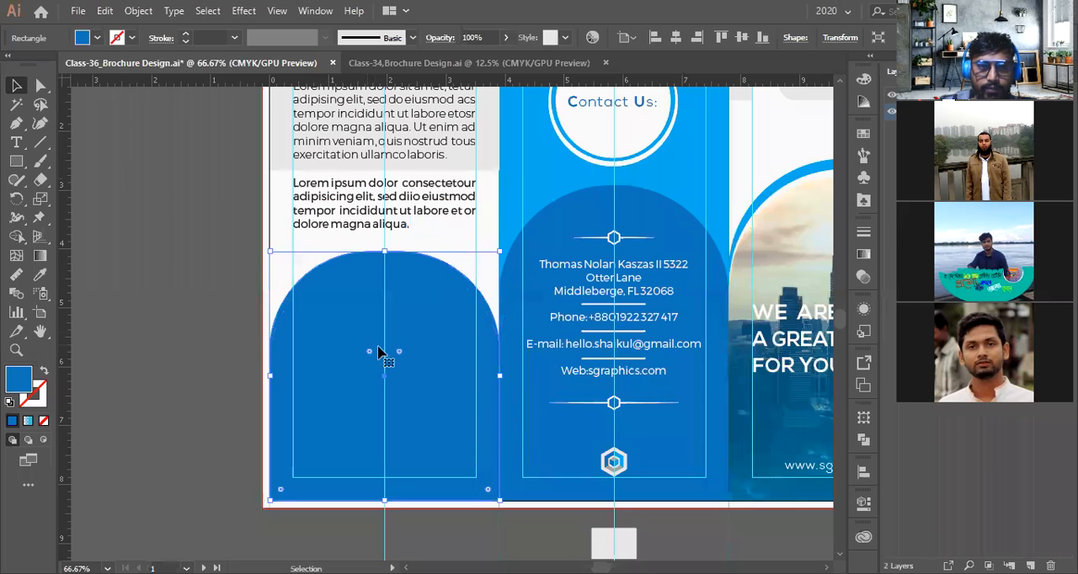
pyautogui.moveTo(399, 352); pyautogui.dragTo(352, 392)
pyautogui.scroll(-2, 352, 392)
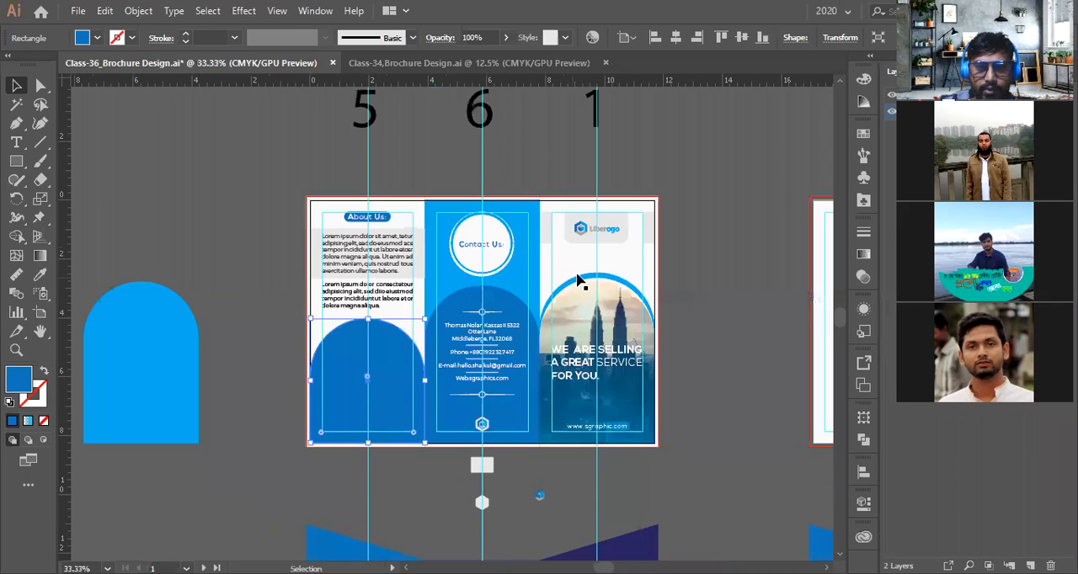
pyautogui.click(741, 310)
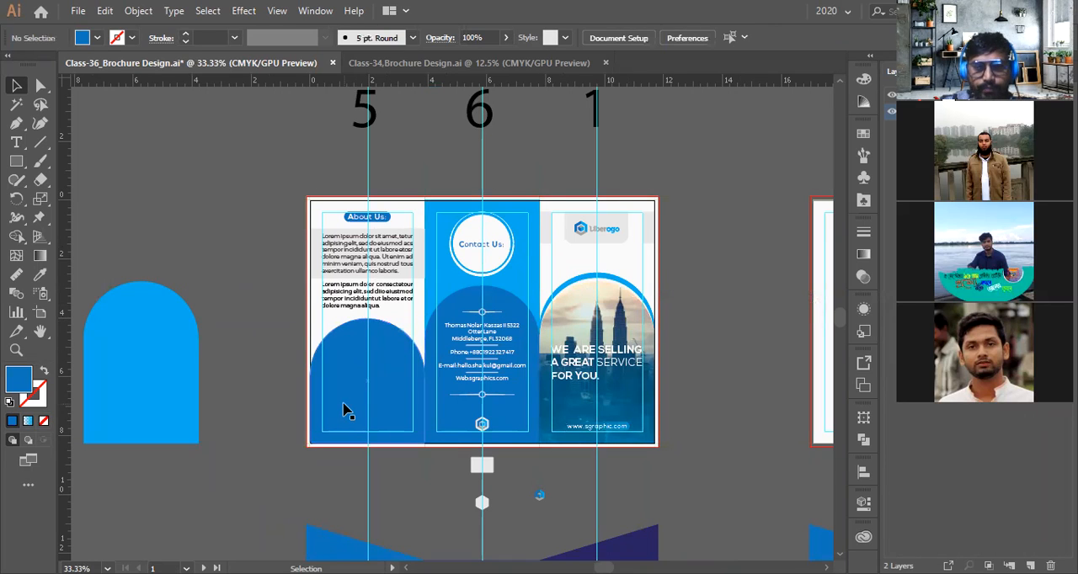
# Try to raise the blue arch in the About Us panel, then undo the move
pyautogui.click(394, 377)
pyautogui.moveTo(428, 314); pyautogui.dragTo(304, 458)
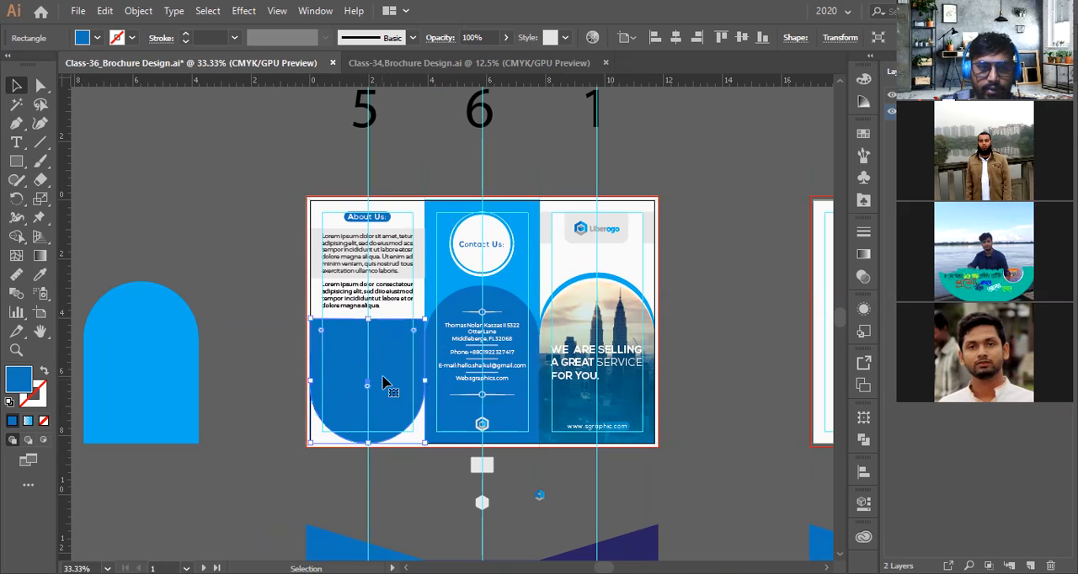
pyautogui.moveTo(383, 378); pyautogui.dragTo(383, 352)
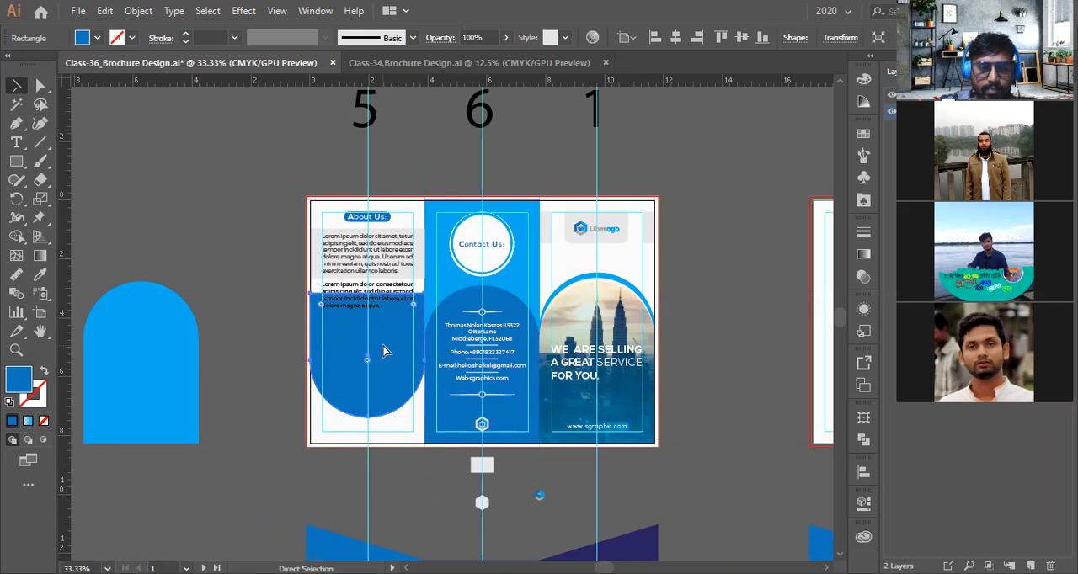
pyautogui.hotkey('ctrl', 'z')
pyautogui.hotkey('ctrl', 'z')
pyautogui.hotkey('ctrl', 'z')
pyautogui.hotkey('ctrl', 'z')
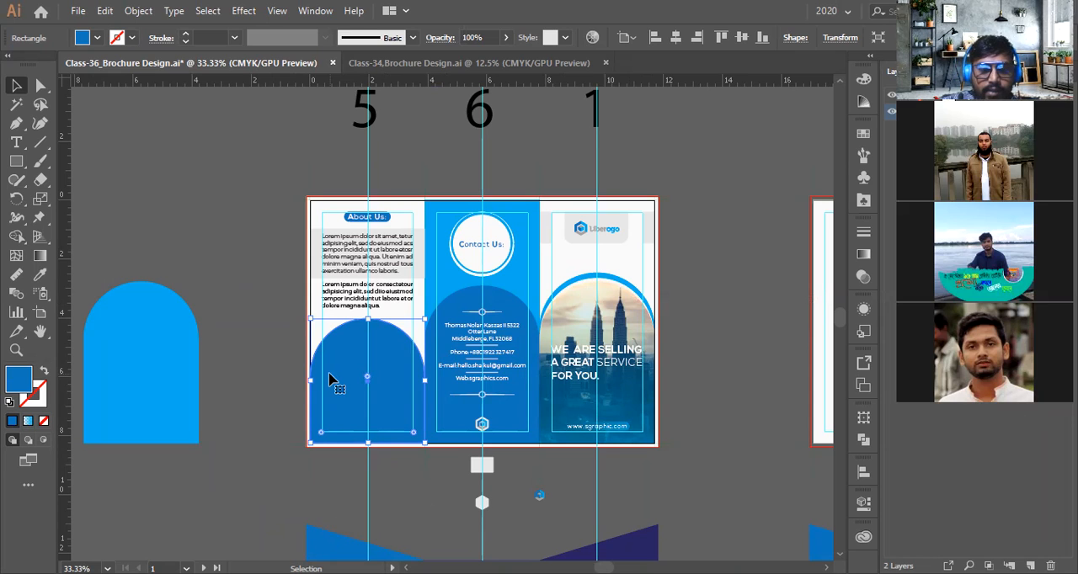
# Flip the blue arch in the About Us panel vertically so its rounded end points down
pyautogui.moveTo(430, 312); pyautogui.dragTo(327, 450)
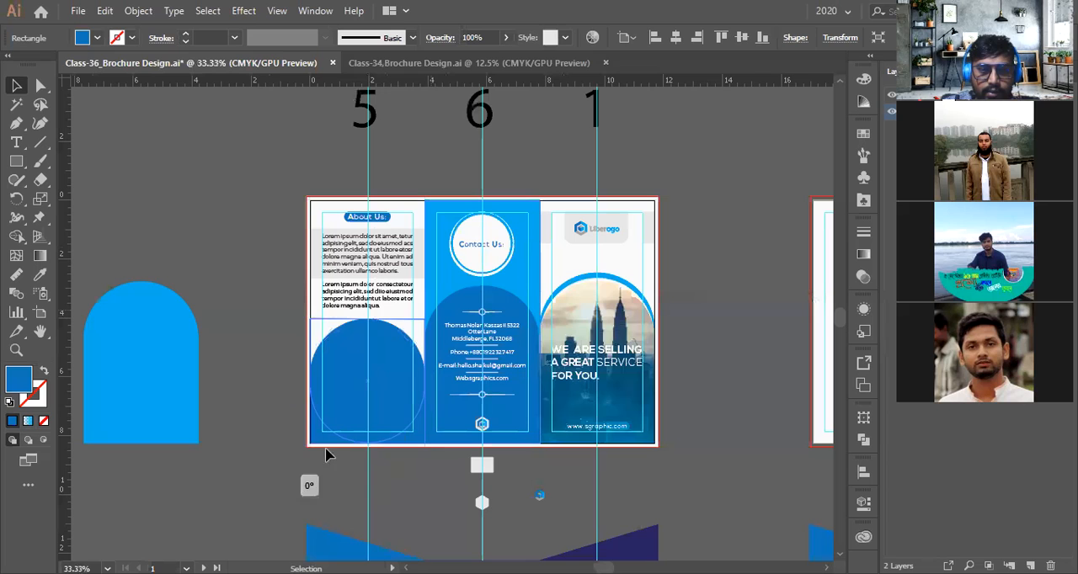
pyautogui.scroll(1, 385, 339)
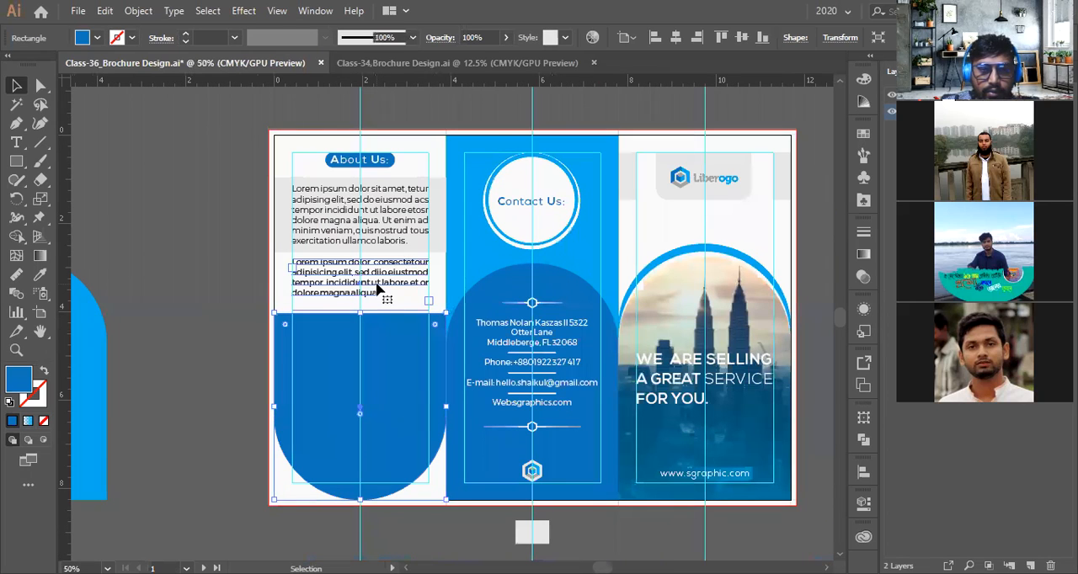
pyautogui.click(410, 263)
pyautogui.scroll(2, 414, 236)
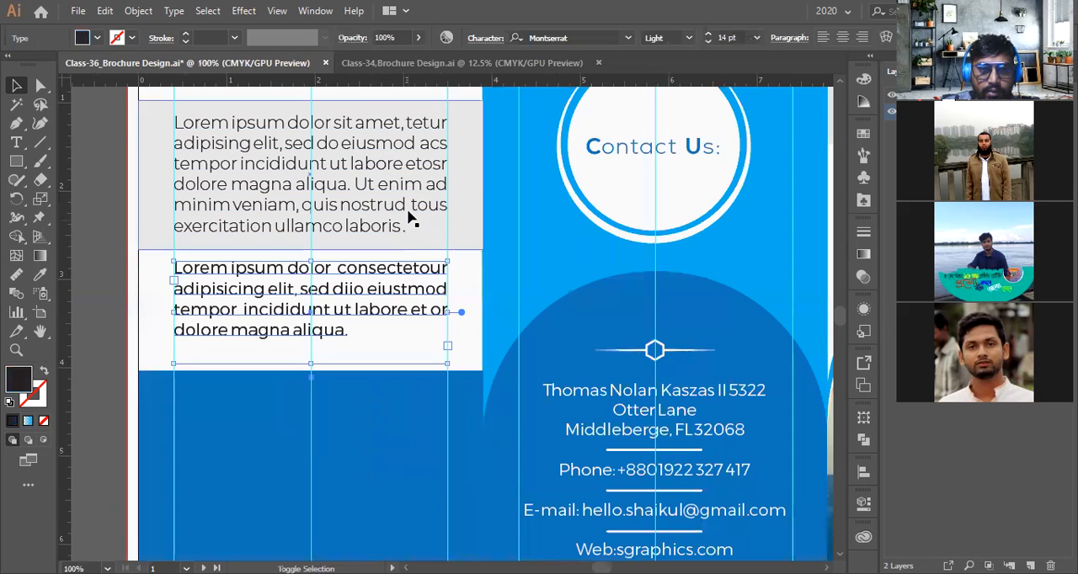
# Move the flipped arch to the top of the About Us panel and stretch its bottom down toward the grey band
pyautogui.keyDown('shift'); pyautogui.click(454, 228); pyautogui.keyUp('shift')
pyautogui.scroll(-3, 464, 224)
pyautogui.moveTo(463, 224); pyautogui.dragTo(436, 177)
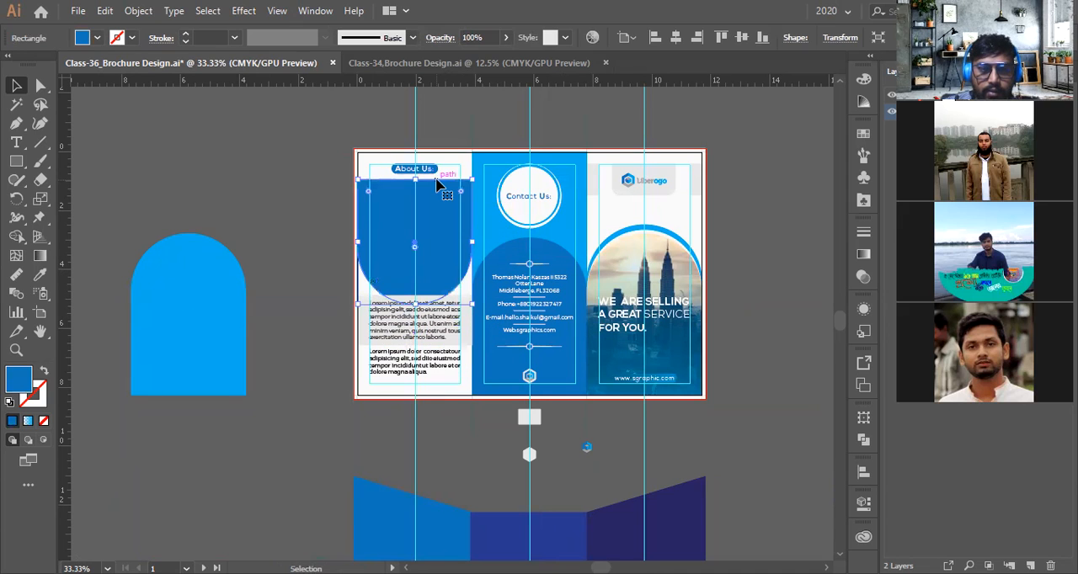
pyautogui.scroll(1, 436, 184)
pyautogui.click(291, 250)
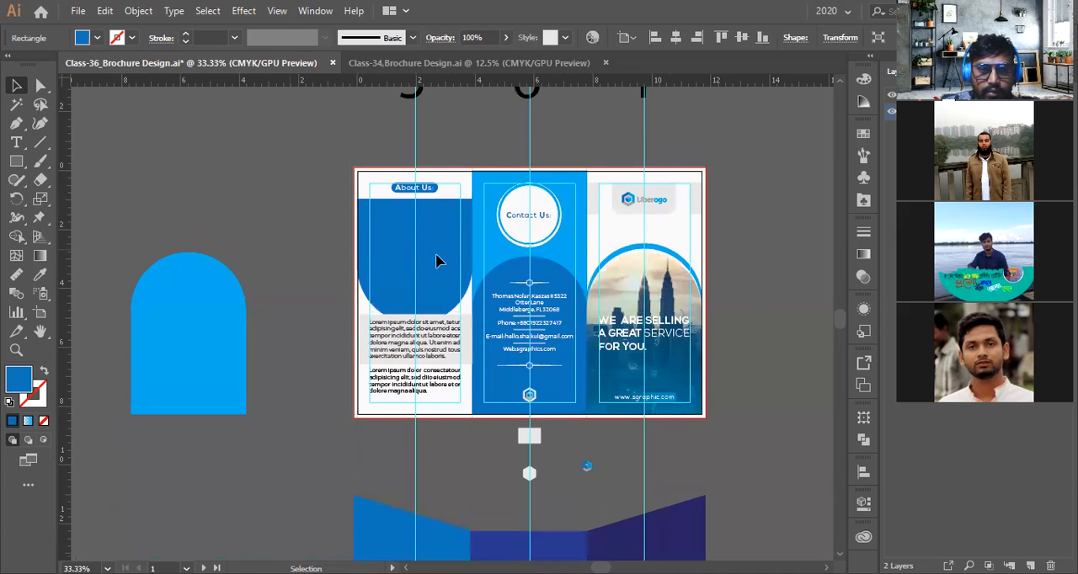
pyautogui.scroll(1, 436, 259)
pyautogui.scroll(2, 436, 264)
pyautogui.scroll(2, 436, 282)
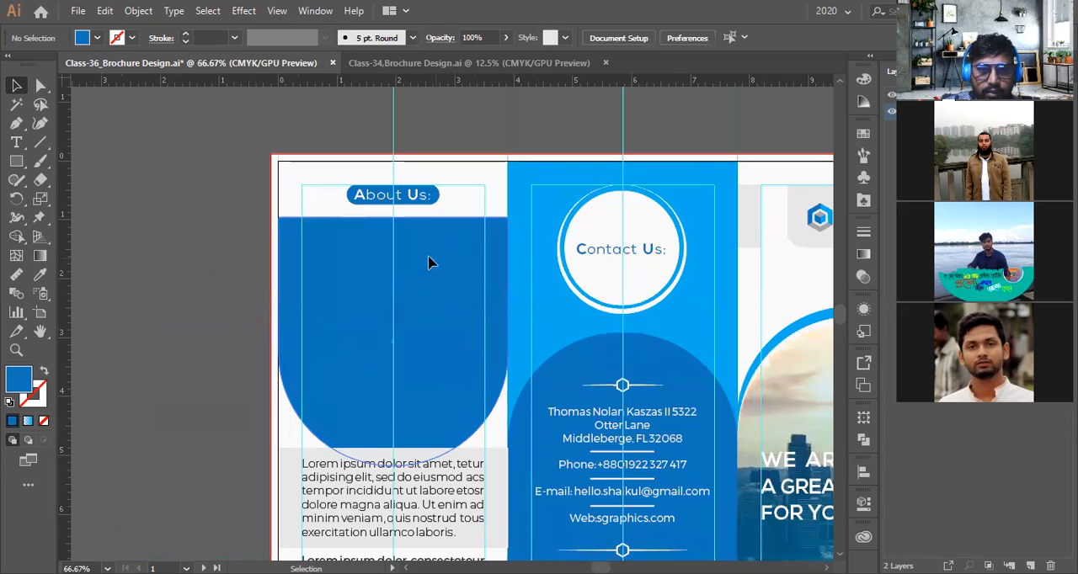
pyautogui.moveTo(429, 263); pyautogui.dragTo(428, 245)
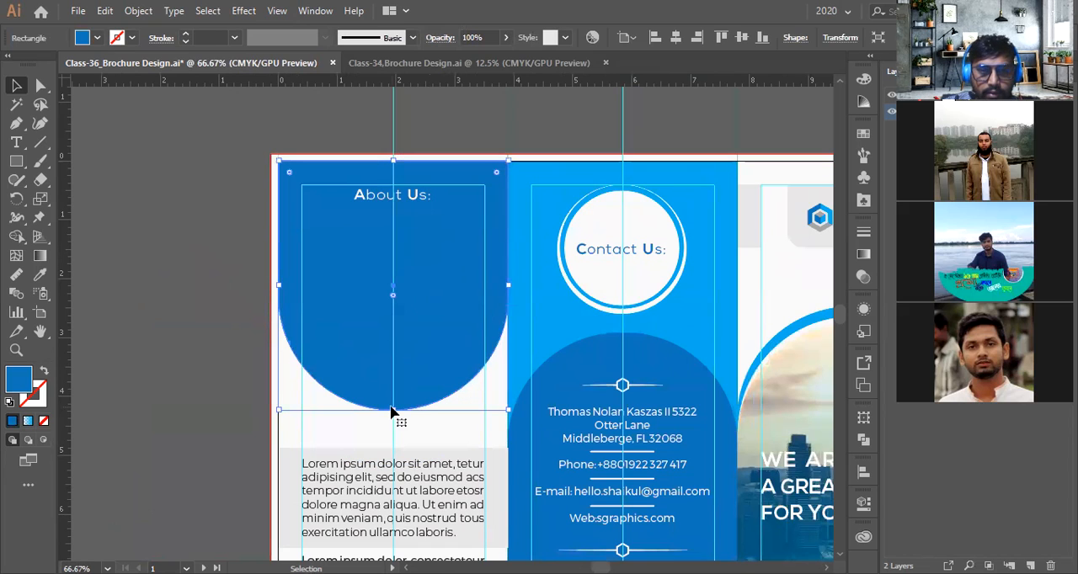
pyautogui.moveTo(393, 413); pyautogui.dragTo(393, 442)
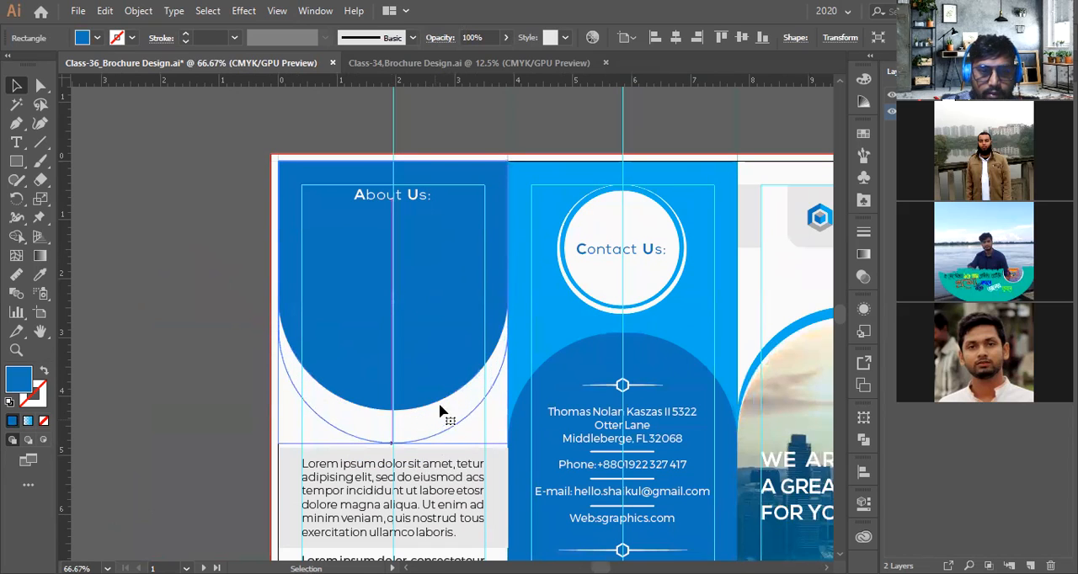
pyautogui.moveTo(391, 334)
pyautogui.mouseDown()
pyautogui.moveTo(379, 308)
pyautogui.moveTo(379, 323)
pyautogui.mouseUp()
pyautogui.click(186, 309)
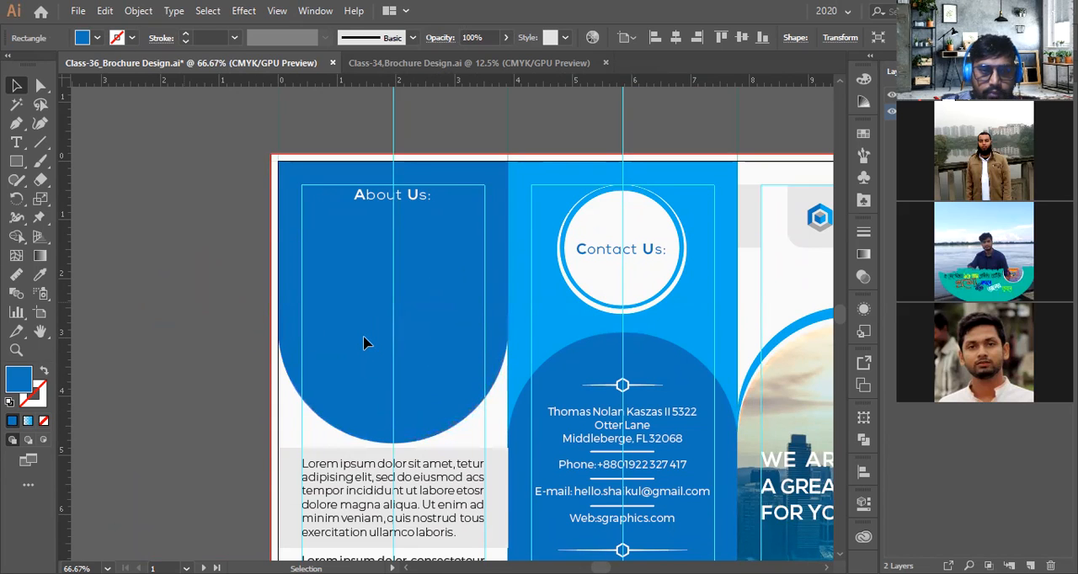
# Recolor the About Us heading badge with the light blue sampled by the Eyedropper from the Contact panel background
pyautogui.scroll(-2, 363, 337)
pyautogui.scroll(1, 384, 323)
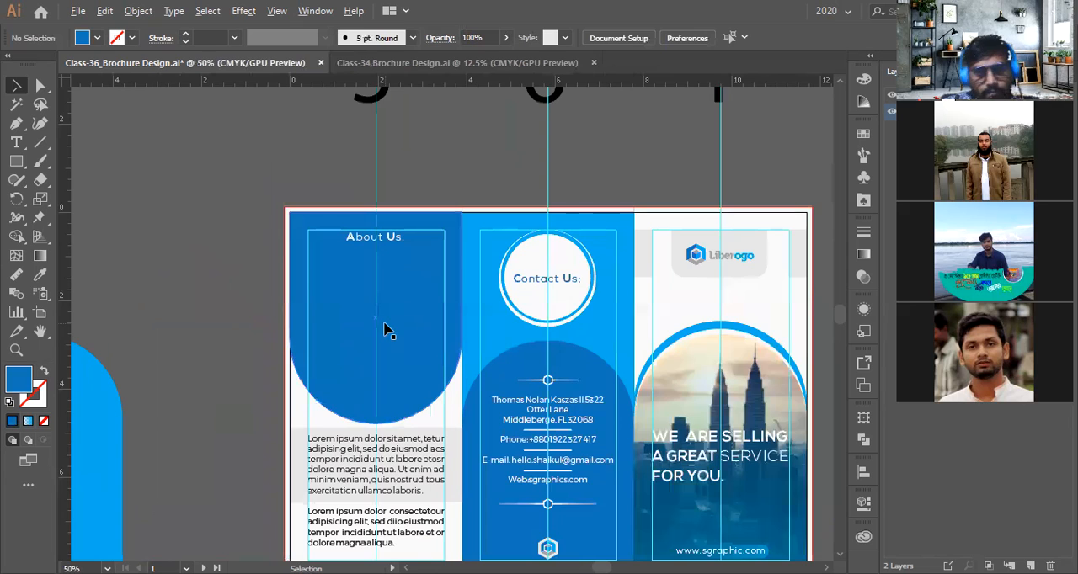
pyautogui.scroll(-1, 386, 330)
pyautogui.scroll(3, 399, 278)
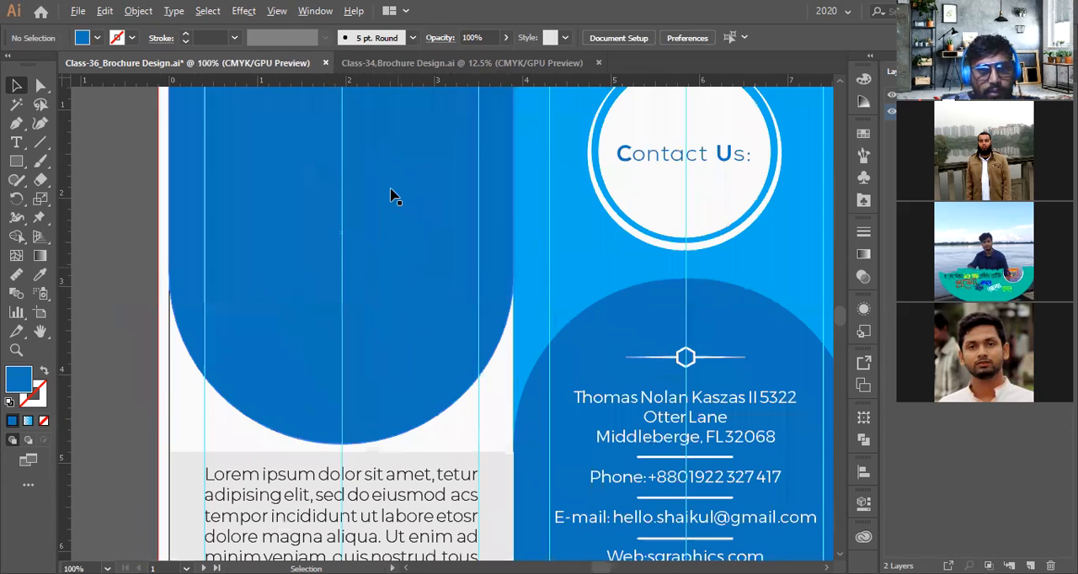
pyautogui.scroll(3, 389, 196)
pyautogui.click(392, 178)
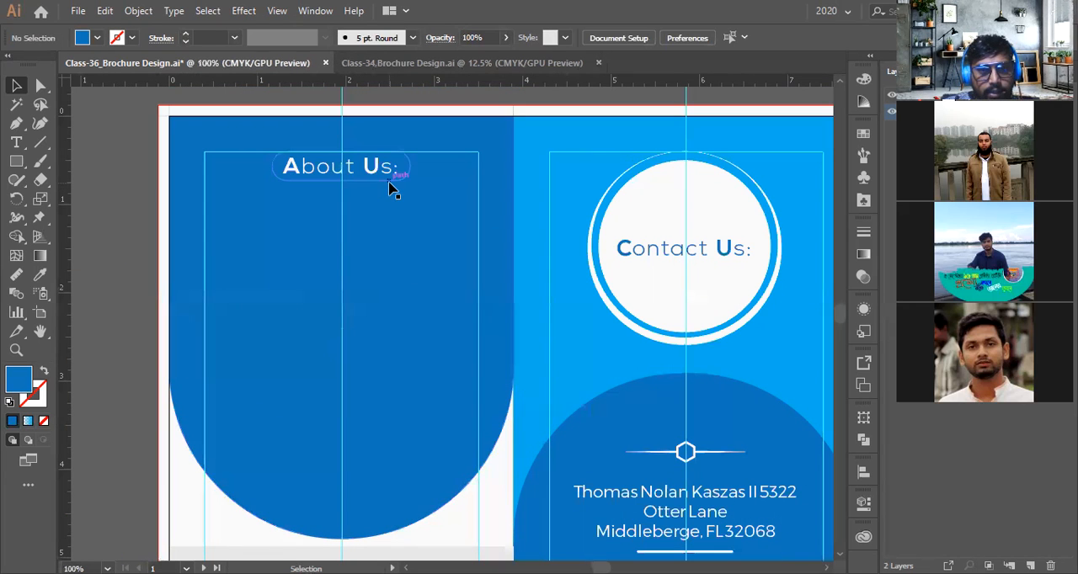
pyautogui.click(40, 274)
pyautogui.click(561, 256)
pyautogui.scroll(1, 562, 252)
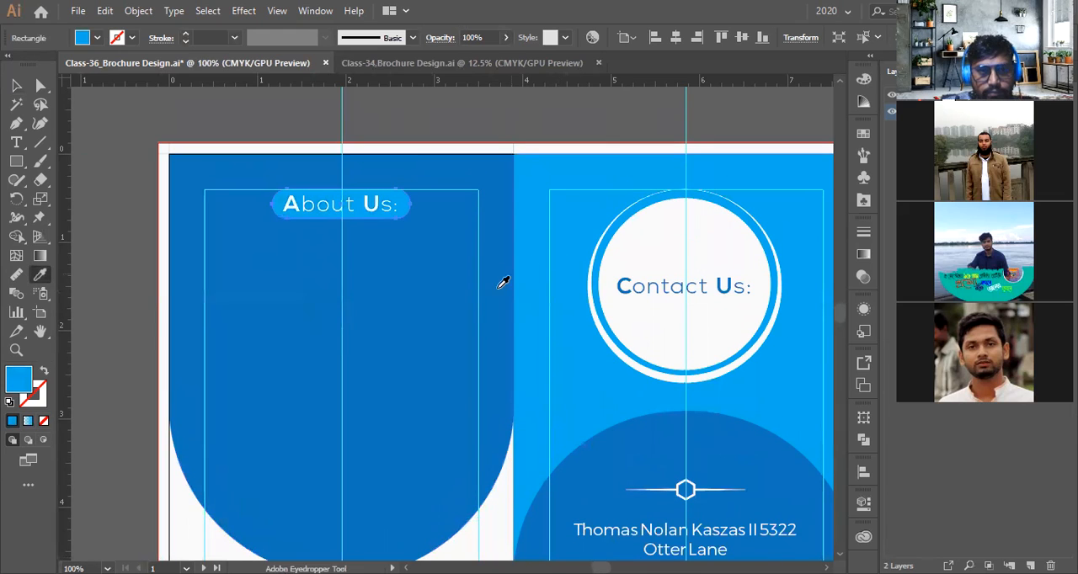
pyautogui.scroll(-1, 464, 298)
pyautogui.scroll(3, 361, 224)
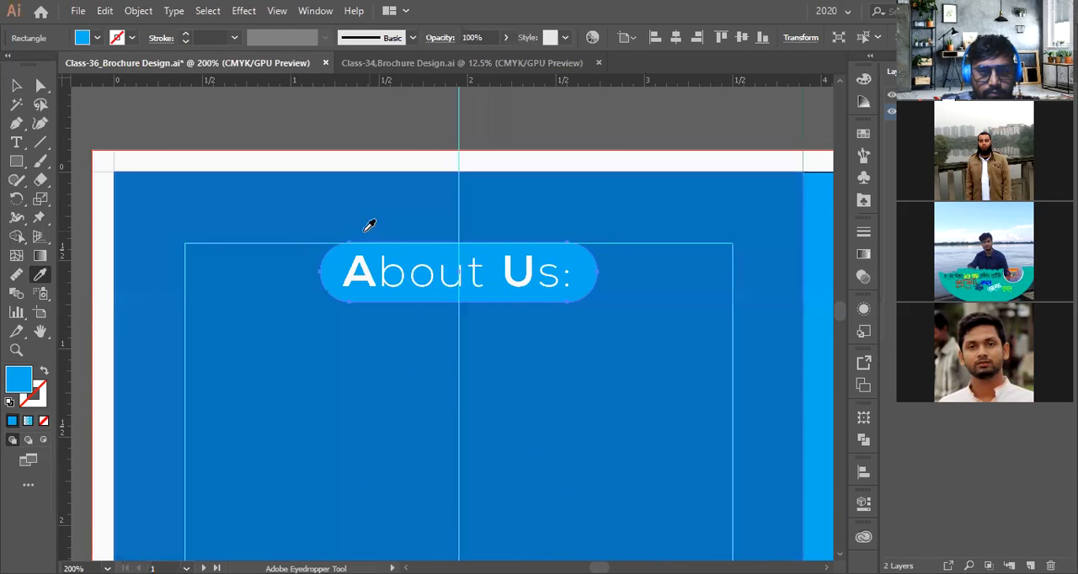
pyautogui.press('v')
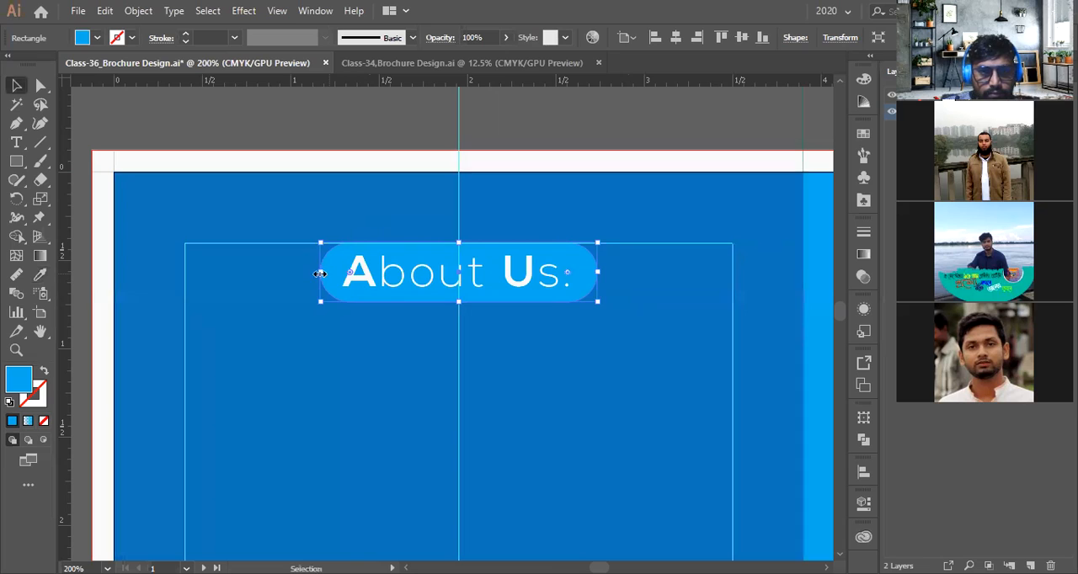
pyautogui.scroll(-3, 332, 241)
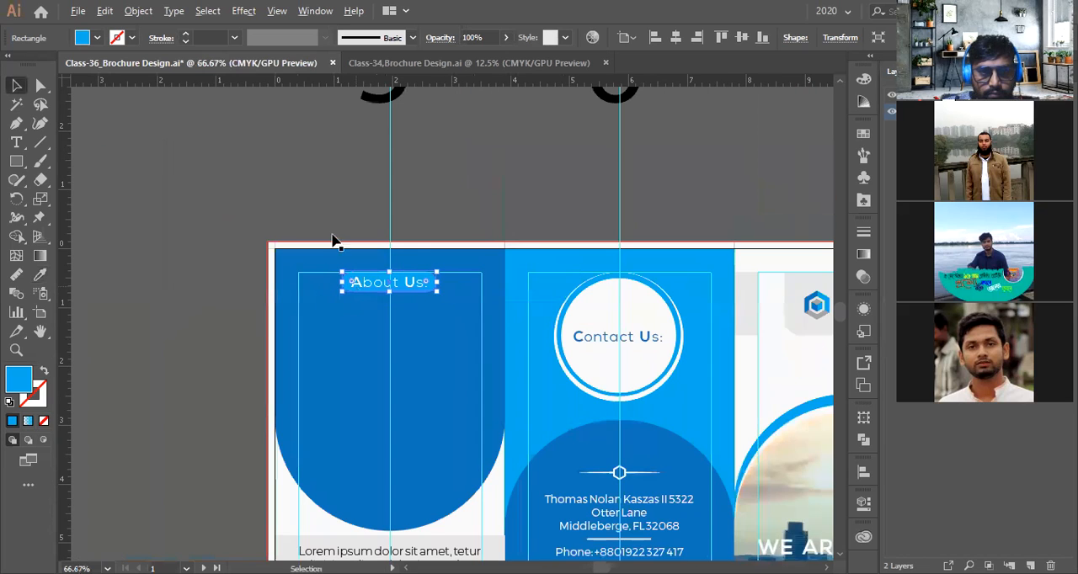
pyautogui.click(331, 247)
# Stretch the About Us arch's bottom further down so it overlaps the grey band
pyautogui.scroll(-2, 341, 265)
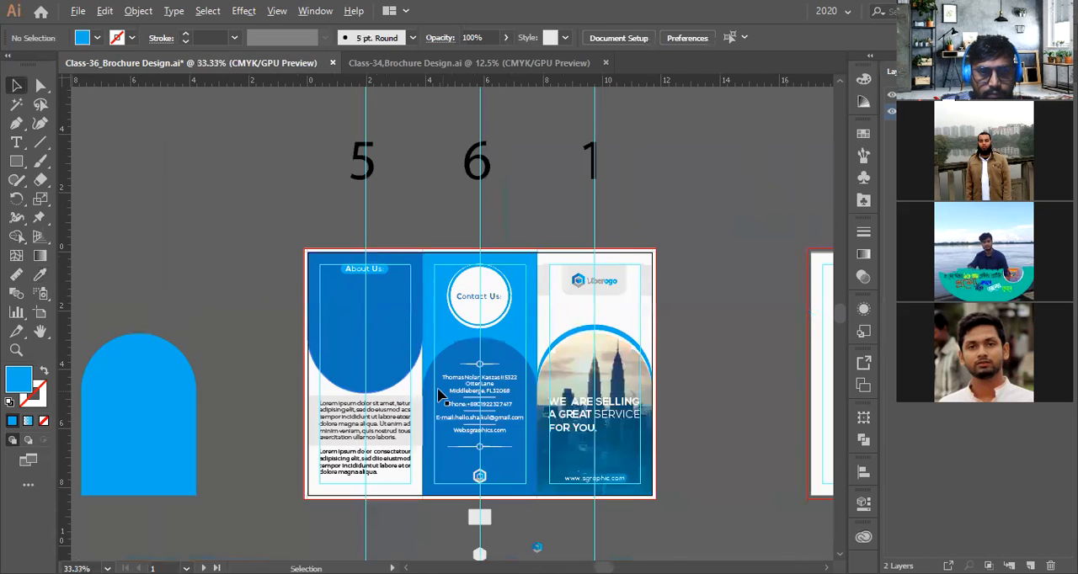
pyautogui.scroll(1, 438, 394)
pyautogui.click(331, 391)
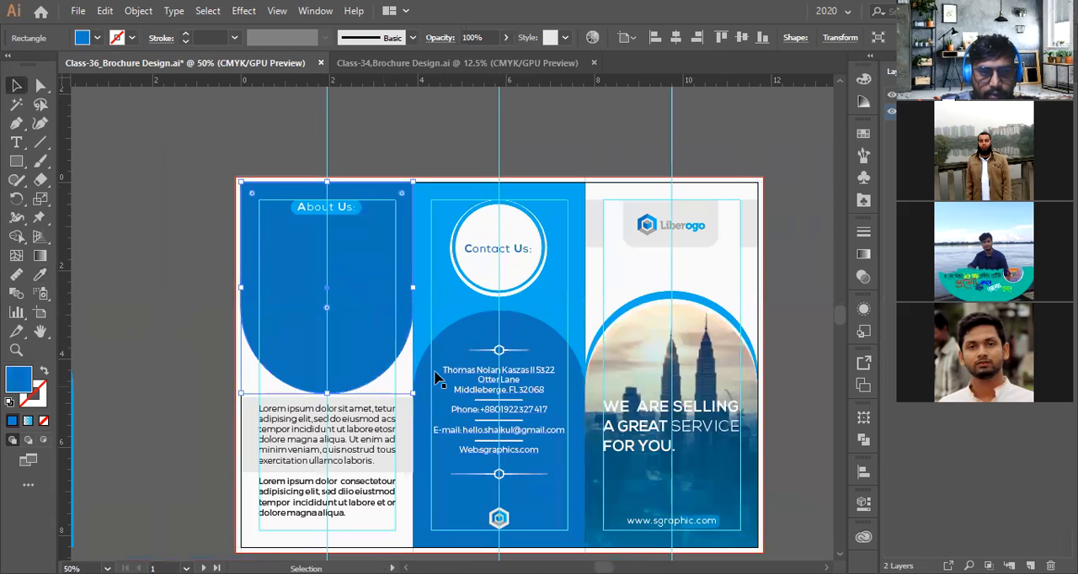
pyautogui.click(461, 338)
pyautogui.scroll(1, 477, 334)
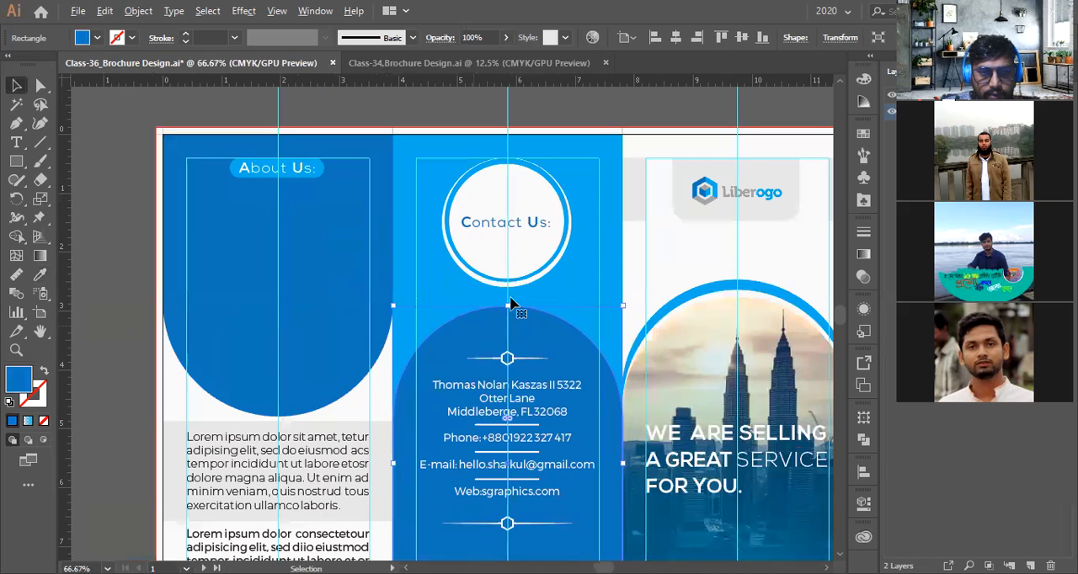
pyautogui.scroll(1, 510, 299)
pyautogui.moveTo(525, 295); pyautogui.dragTo(526, 280)
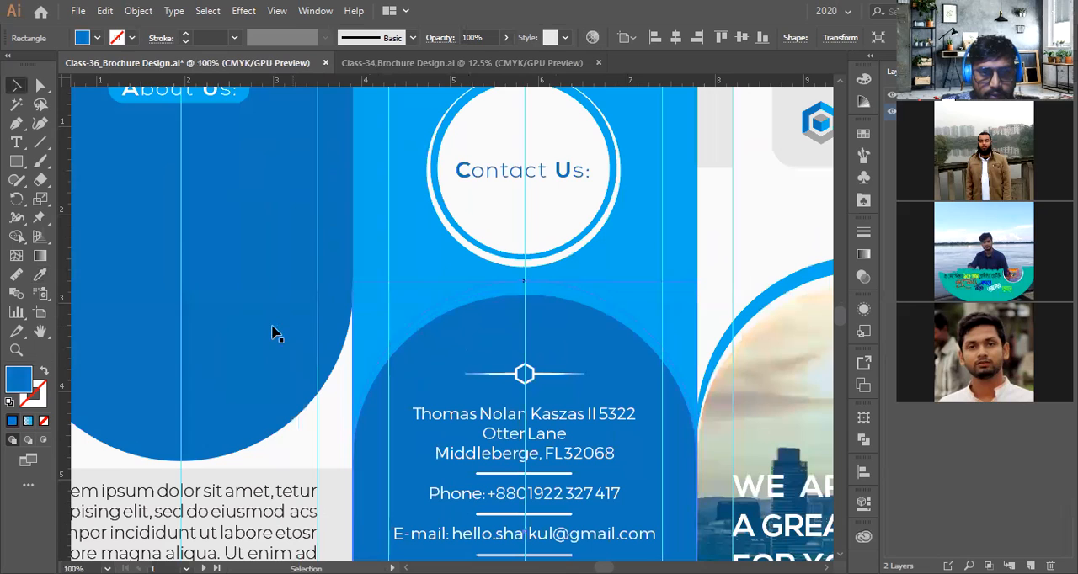
pyautogui.click(180, 462)
pyautogui.moveTo(182, 461)
pyautogui.mouseDown()
pyautogui.moveTo(180, 547)
pyautogui.moveTo(178, 459)
pyautogui.moveTo(171, 477)
pyautogui.mouseUp()
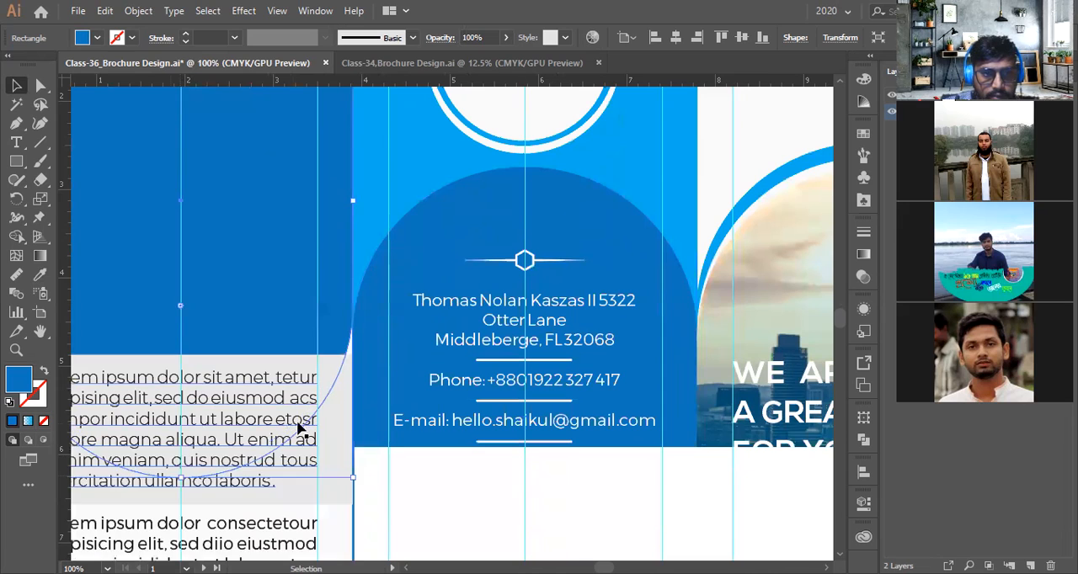
pyautogui.scroll(-2, 302, 423)
pyautogui.scroll(-2, 336, 413)
pyautogui.click(190, 335)
pyautogui.scroll(1, 199, 355)
pyautogui.scroll(-2, 199, 355)
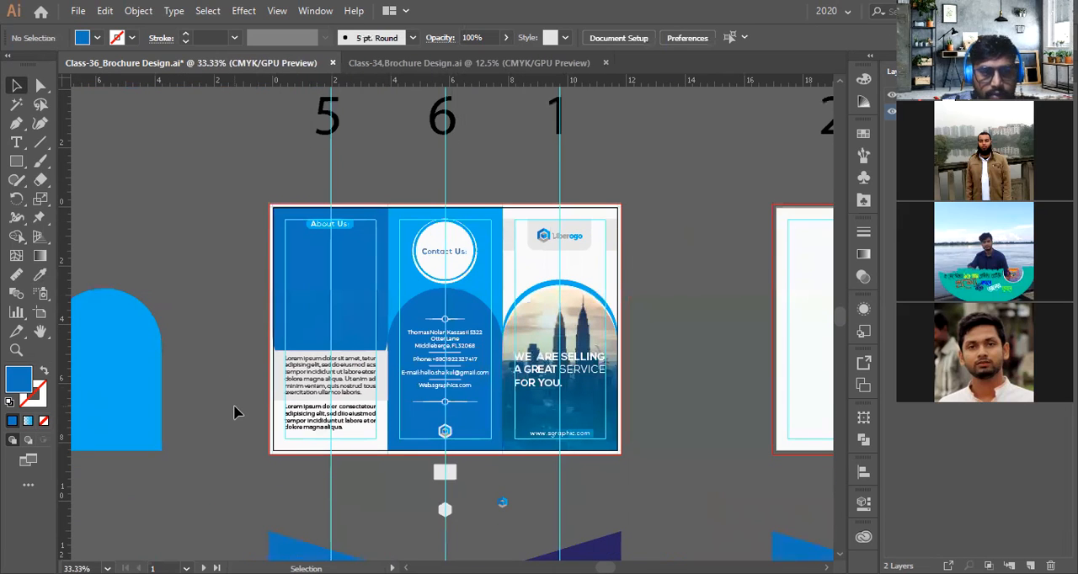
pyautogui.scroll(1, 349, 375)
# Set the grey band's opacity to 49% in the Transparency panel
pyautogui.moveTo(354, 374); pyautogui.dragTo(147, 364)
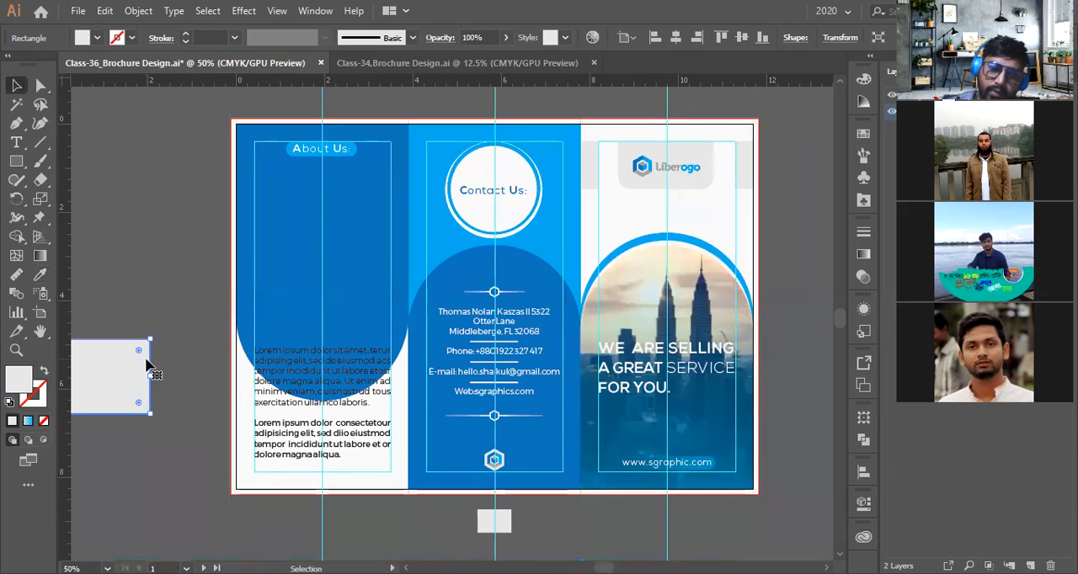
pyautogui.hotkey('ctrl', 'z')
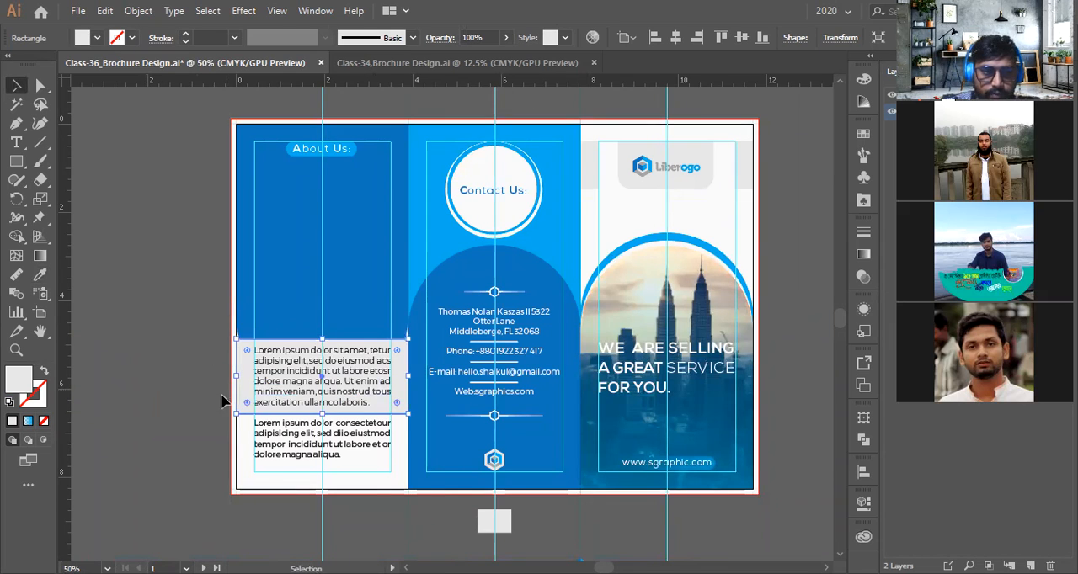
pyautogui.scroll(1, 222, 401)
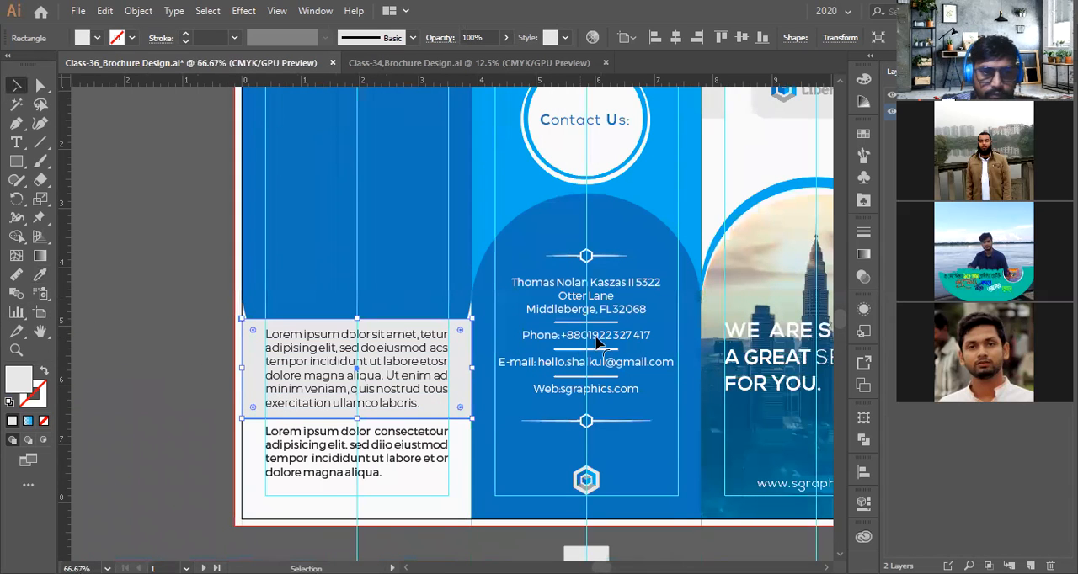
pyautogui.hscroll(3, 807, 345)
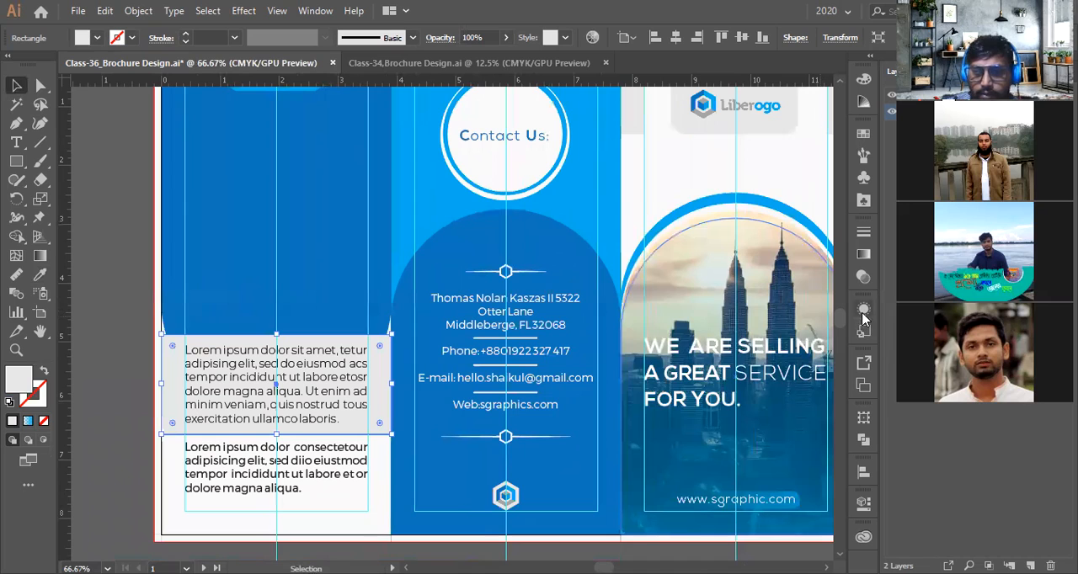
pyautogui.click(863, 310)
pyautogui.click(864, 278)
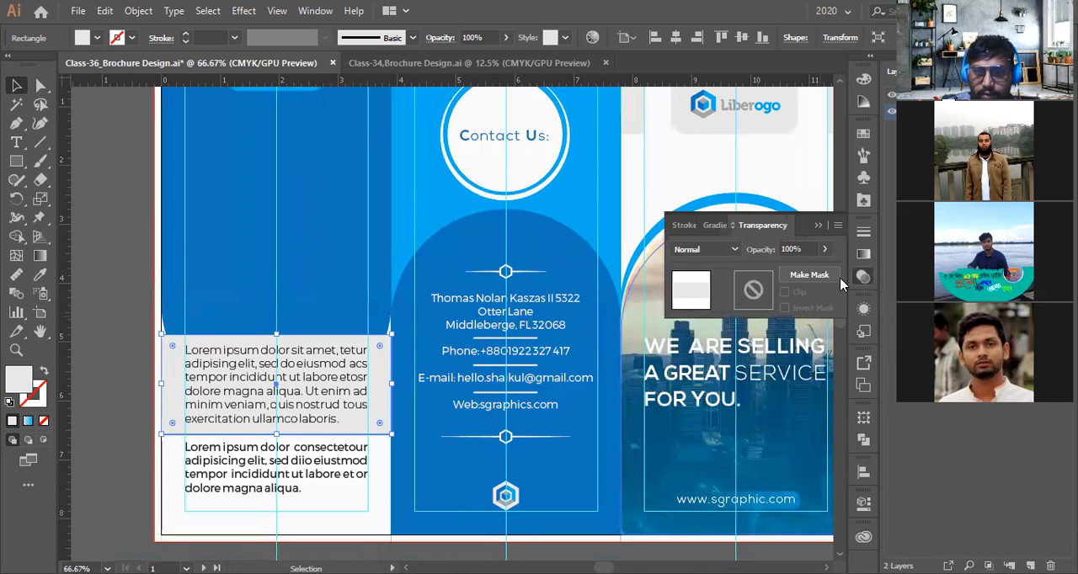
pyautogui.moveTo(824, 251); pyautogui.dragTo(793, 271)
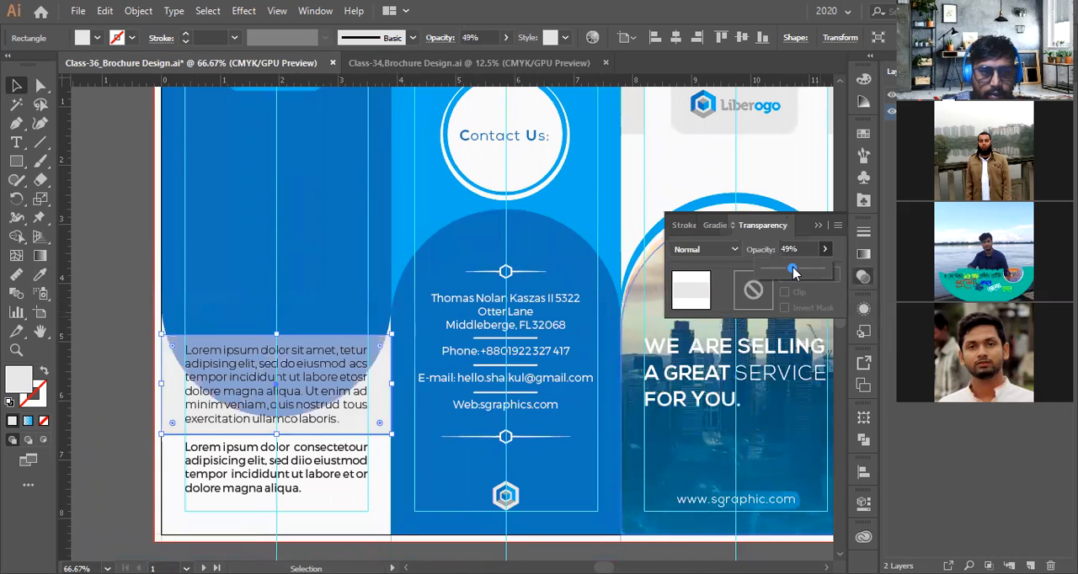
pyautogui.click(94, 334)
pyautogui.scroll(-1, 101, 335)
pyautogui.click(115, 335)
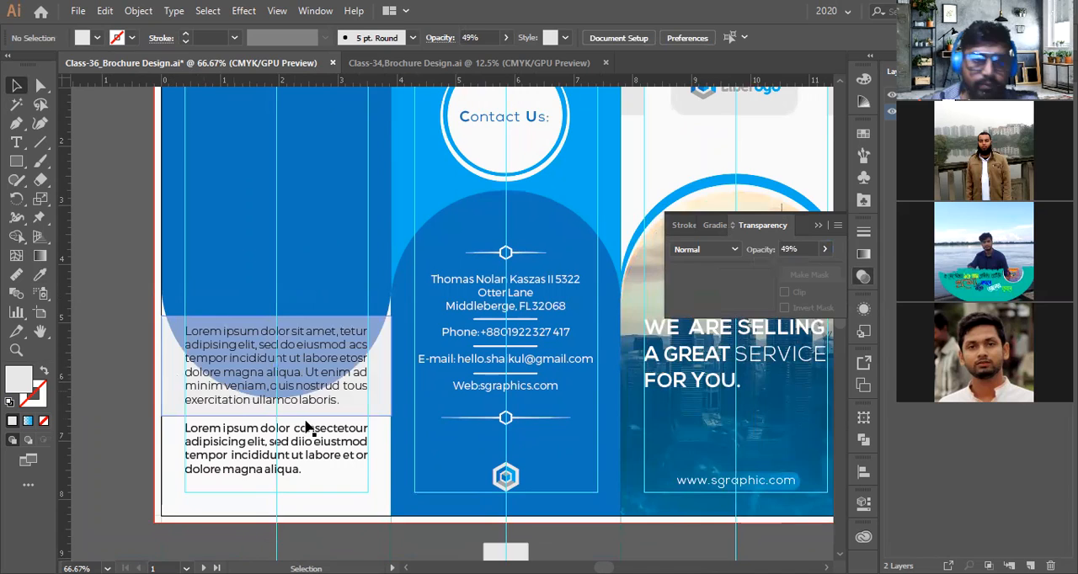
pyautogui.scroll(-2, 431, 402)
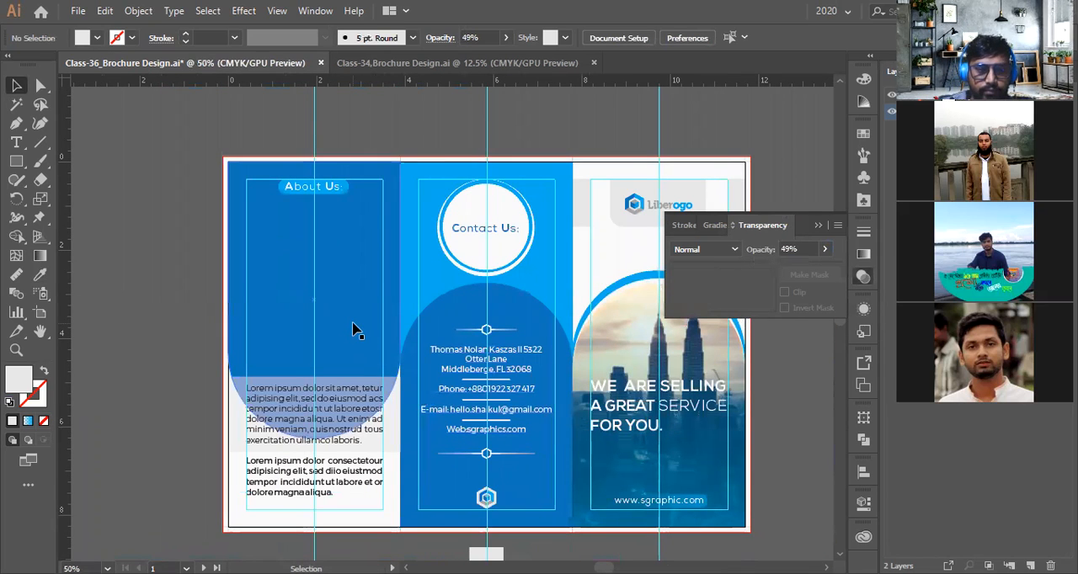
# Shorten the About Us arch so its bottom sits just above the grey band, about 4.59 in tall
pyautogui.click(325, 403)
pyautogui.moveTo(316, 440); pyautogui.dragTo(321, 360)
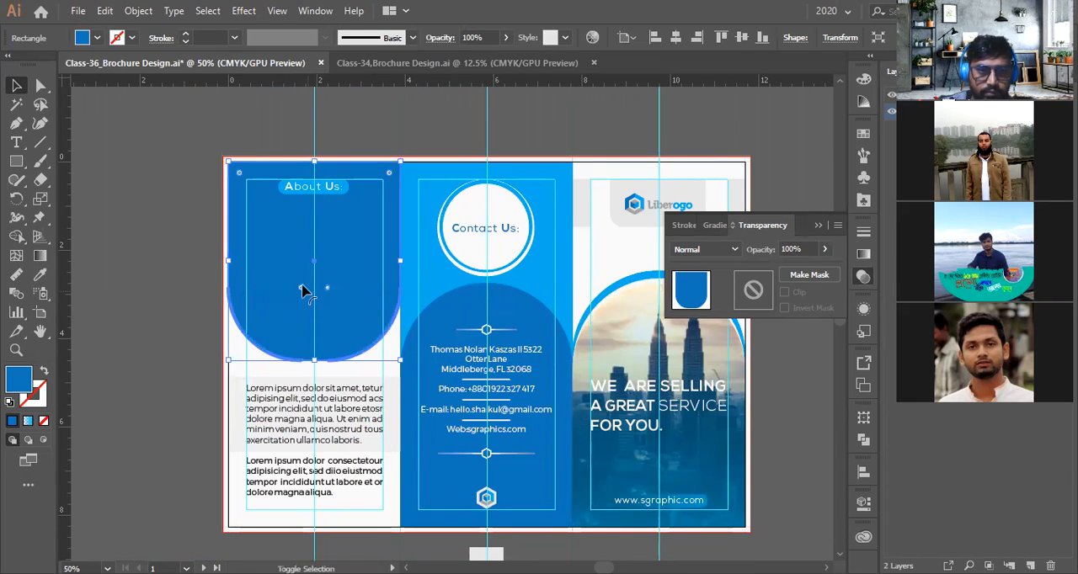
pyautogui.moveTo(303, 286); pyautogui.dragTo(347, 279)
pyautogui.click(135, 332)
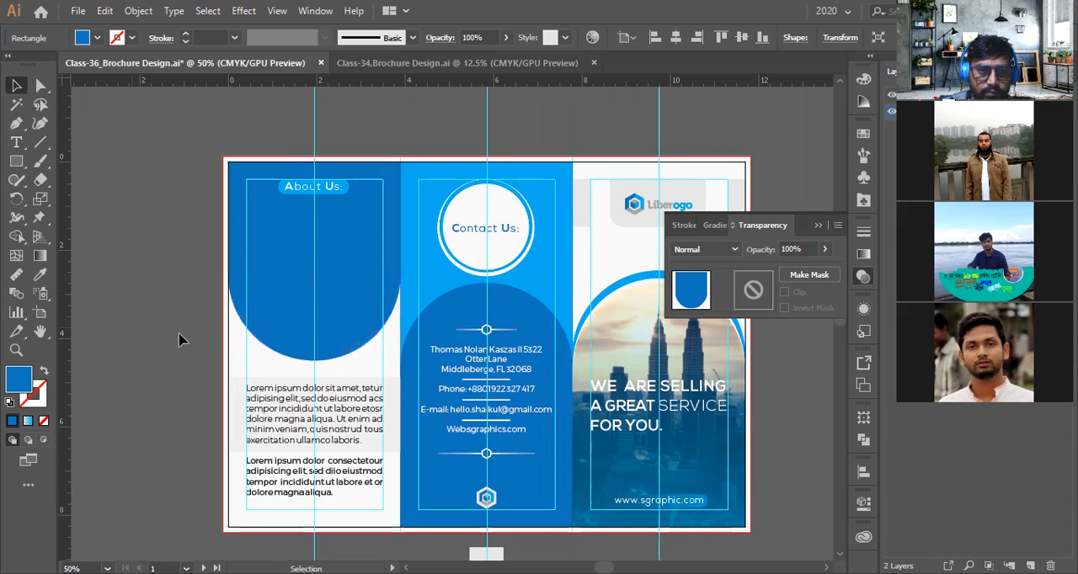
pyautogui.click(356, 337)
pyautogui.scroll(1, 357, 337)
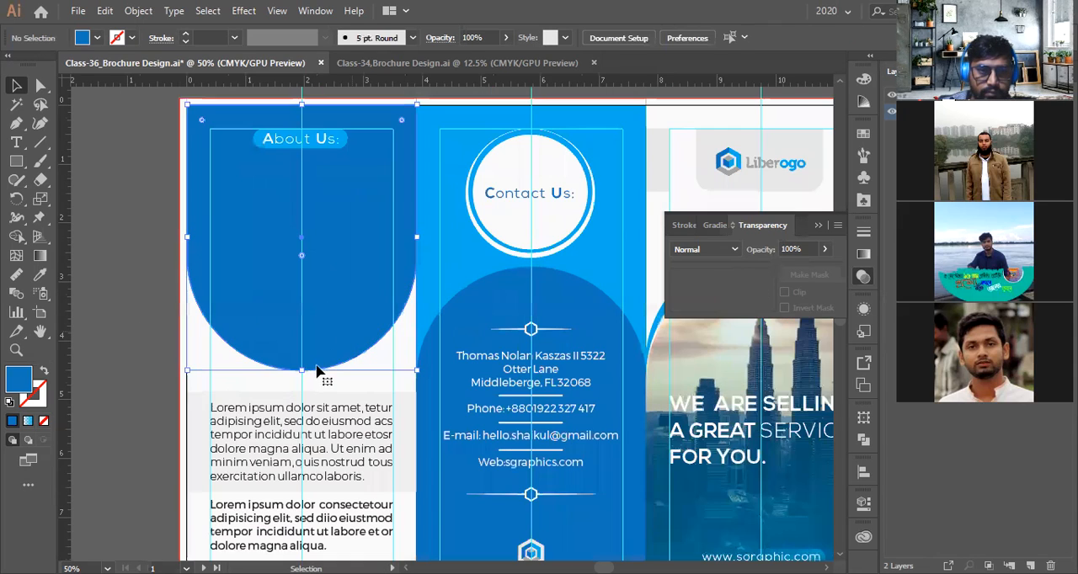
pyautogui.moveTo(303, 373); pyautogui.dragTo(303, 379)
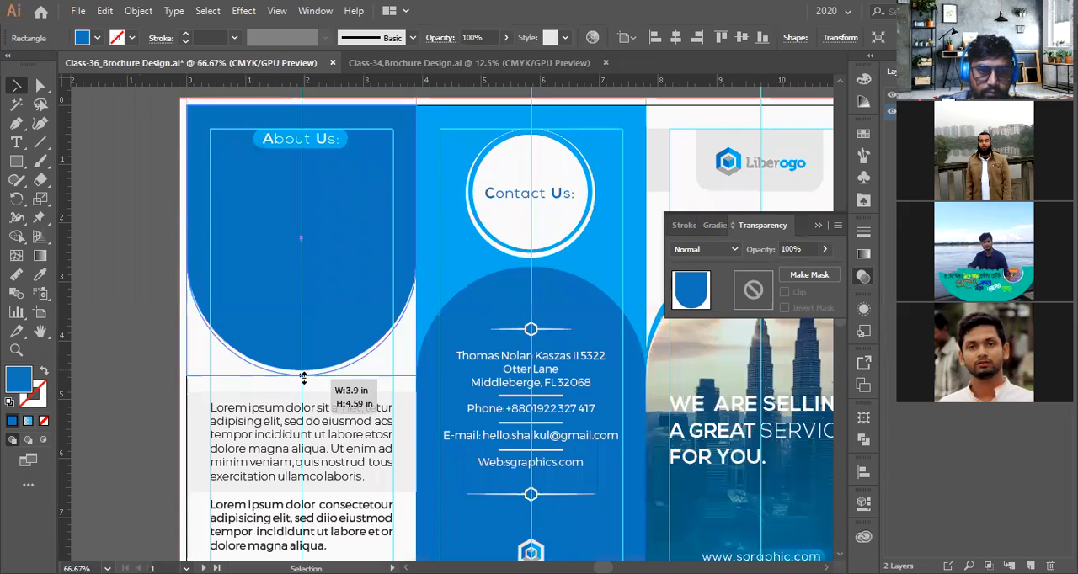
pyautogui.scroll(-2, 348, 384)
pyautogui.click(210, 343)
pyautogui.scroll(-2, 211, 344)
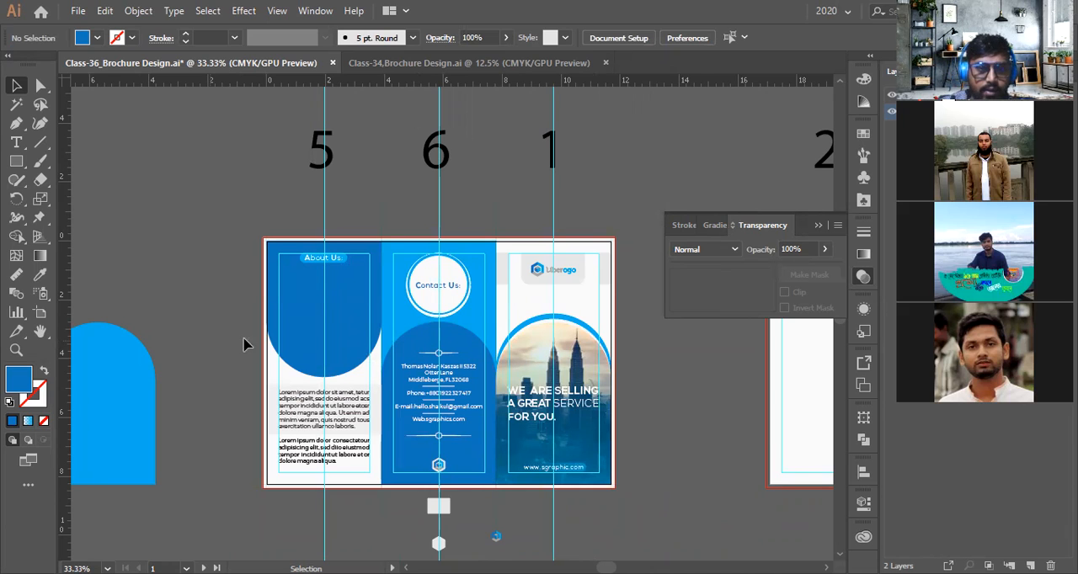
# With the About Us arch selected, open the Place command to import an image
pyautogui.scroll(1, 306, 281)
pyautogui.click(341, 306)
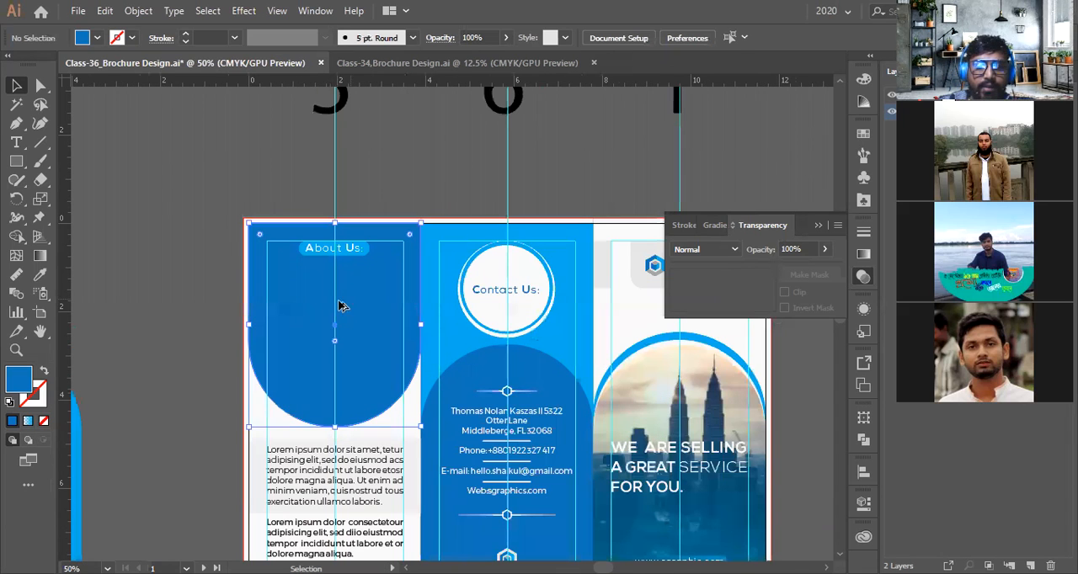
pyautogui.scroll(-1, 341, 306)
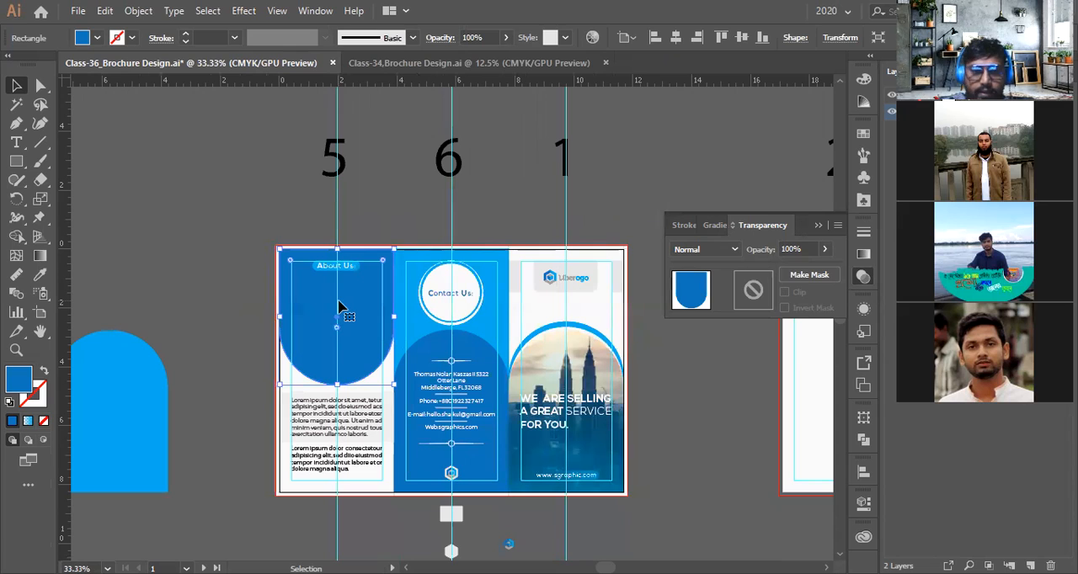
pyautogui.hotkey('alt', 'f')
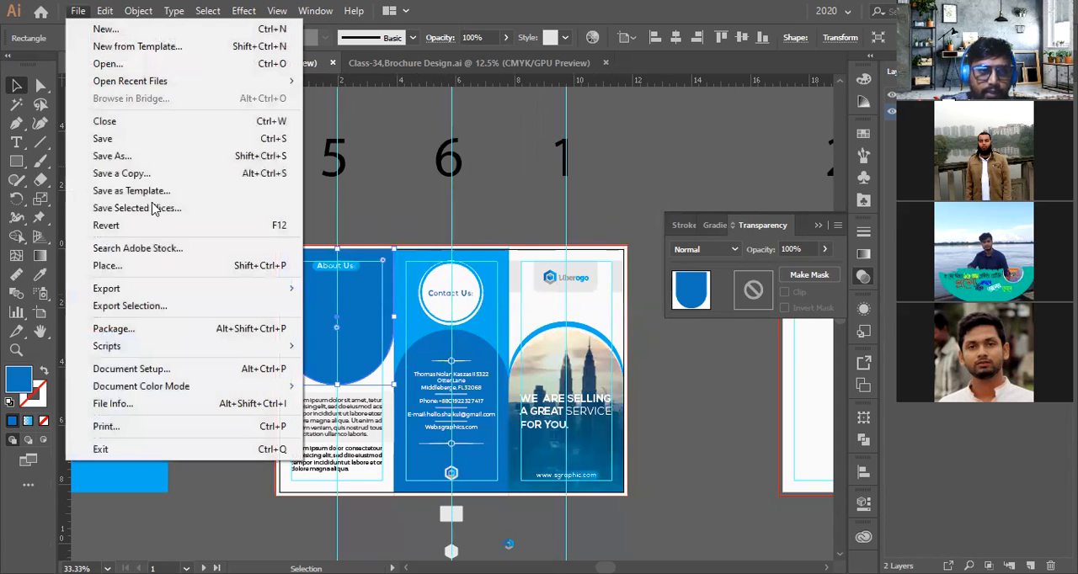
pyautogui.click(151, 265)
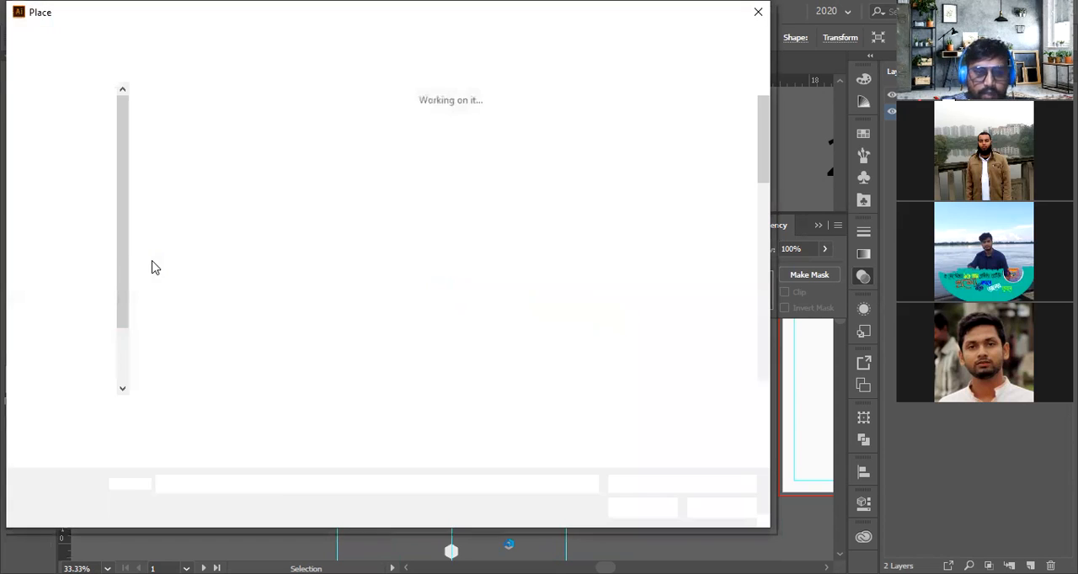